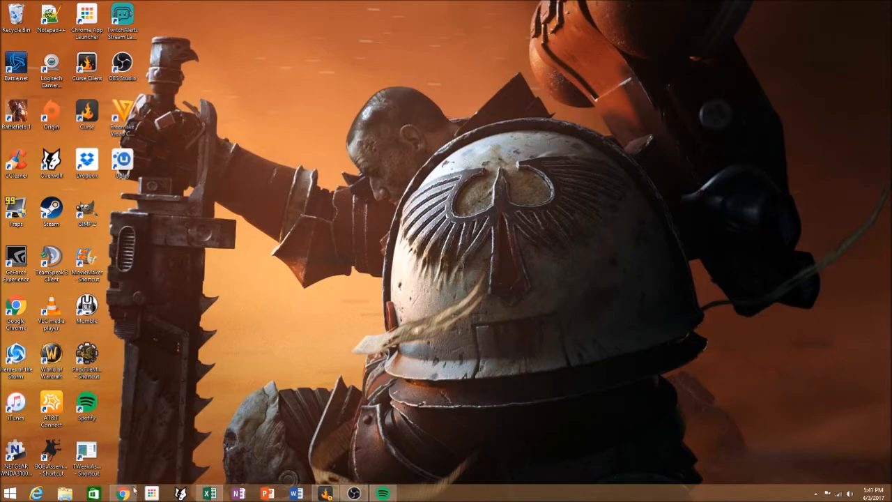
Close the DKSalaries workbook in Excel and switch to the browser window with the MLB Draftkings (YT) spreadsheet
click(208, 494)
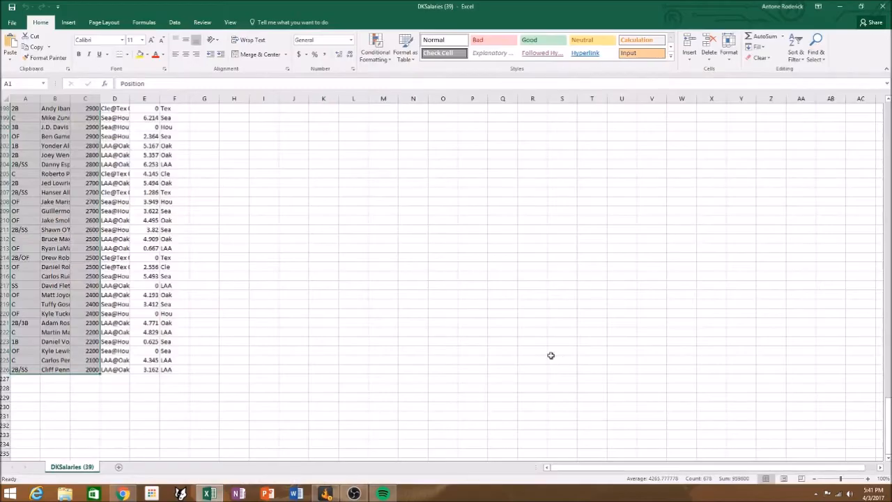
click(883, 6)
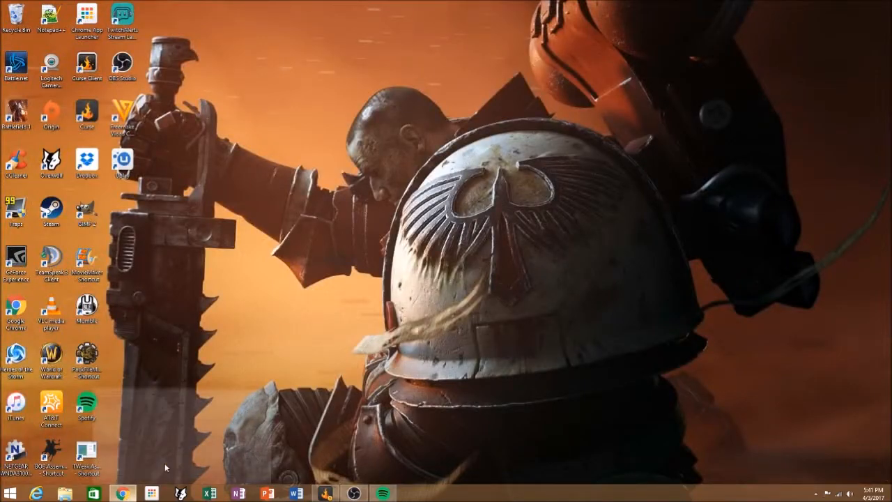
click(165, 463)
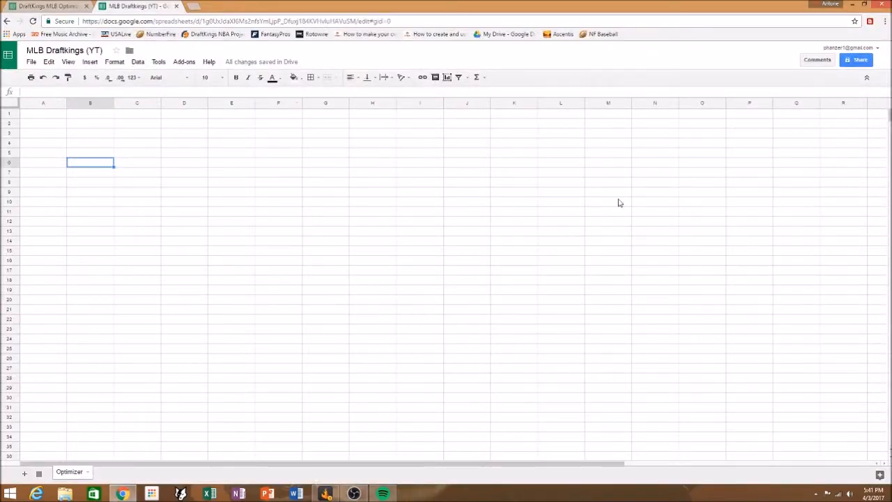
Look through the Optimizer, Projections, FantasyPros, RotoGrinders, NumberFire and Players Salaries sheets of the DraftKings MLB Optimizer spreadsheet
click(45, 7)
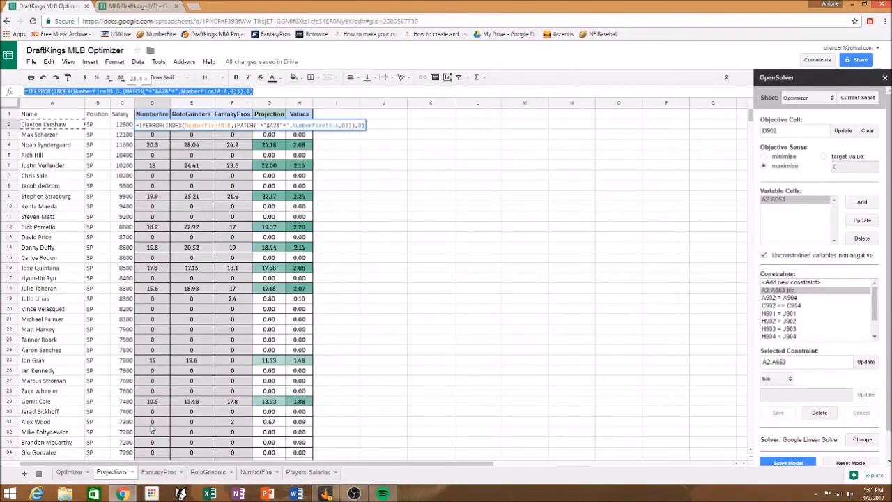
click(152, 474)
click(206, 473)
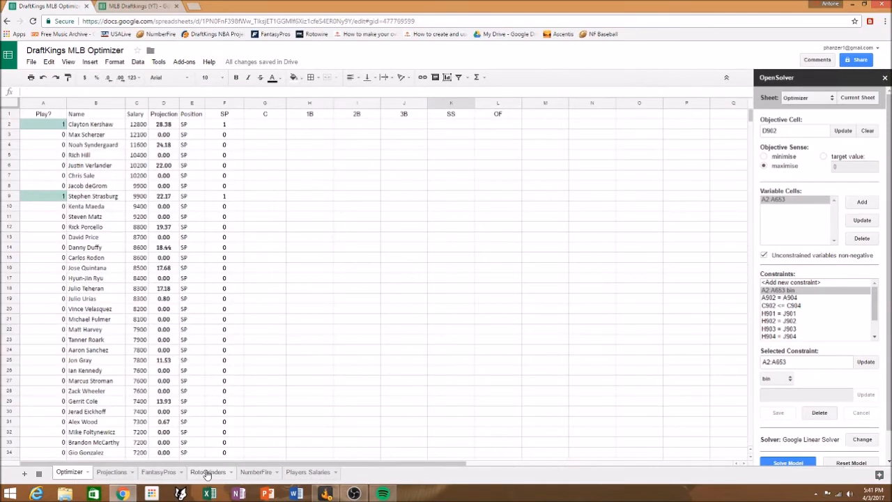
click(258, 474)
click(304, 475)
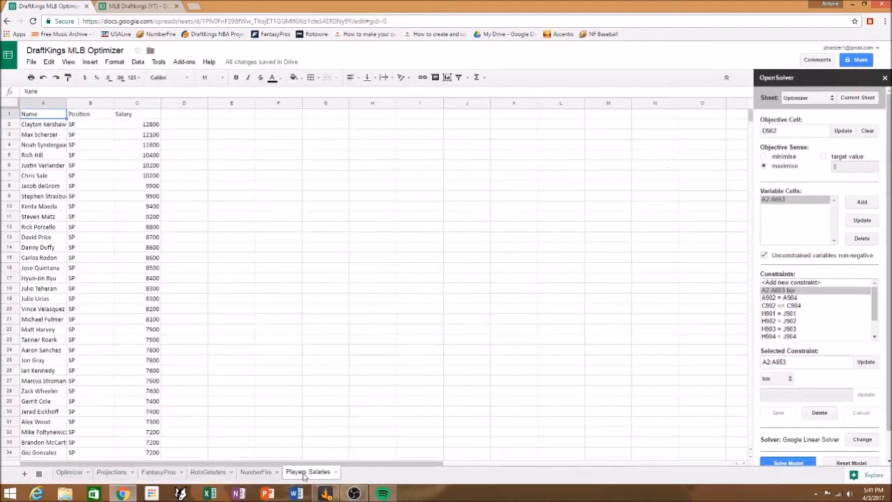
click(264, 476)
click(211, 474)
click(157, 474)
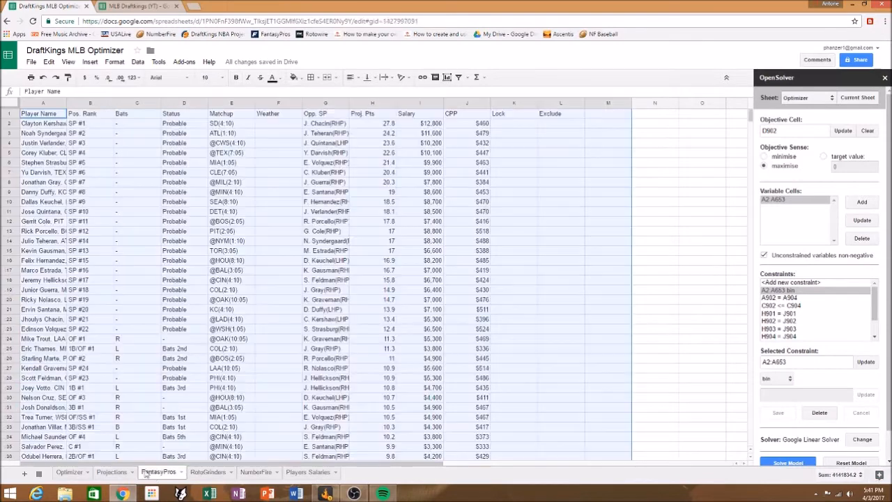
click(119, 473)
click(69, 473)
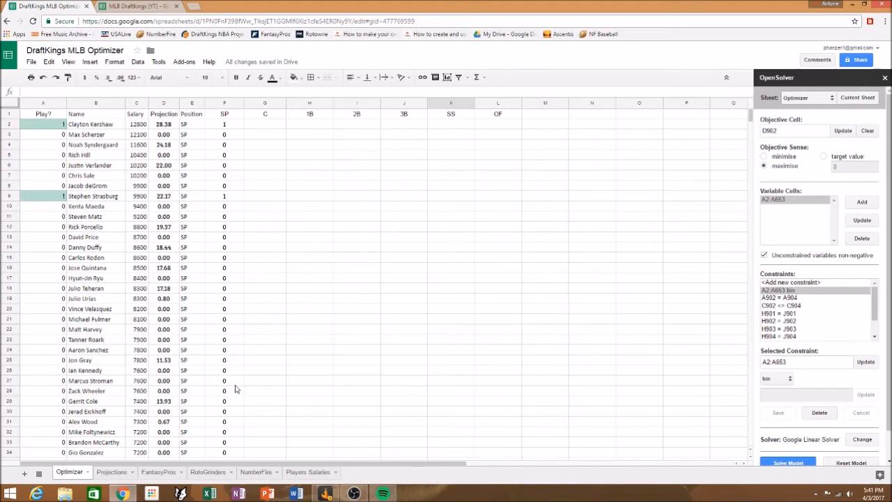
Rename the MLB Draftkings (YT) spreadsheet as "MLB Optimizer 2"
click(150, 6)
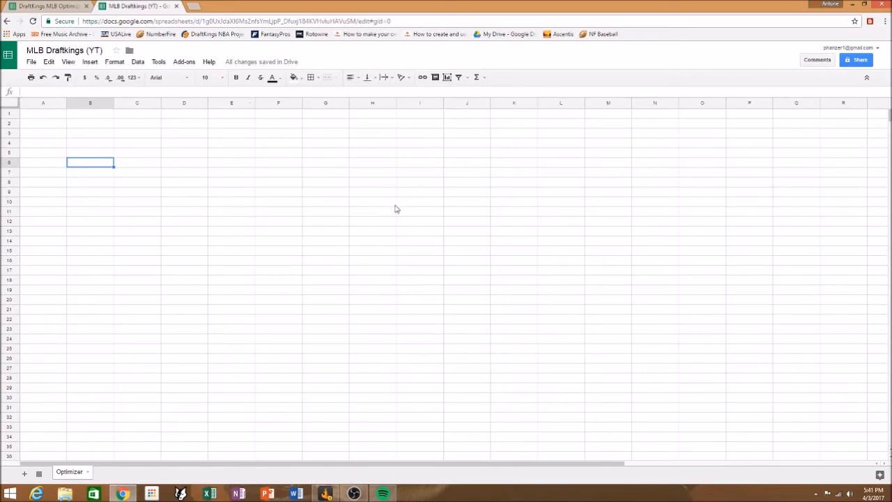
click(103, 50)
key(BackSpace)
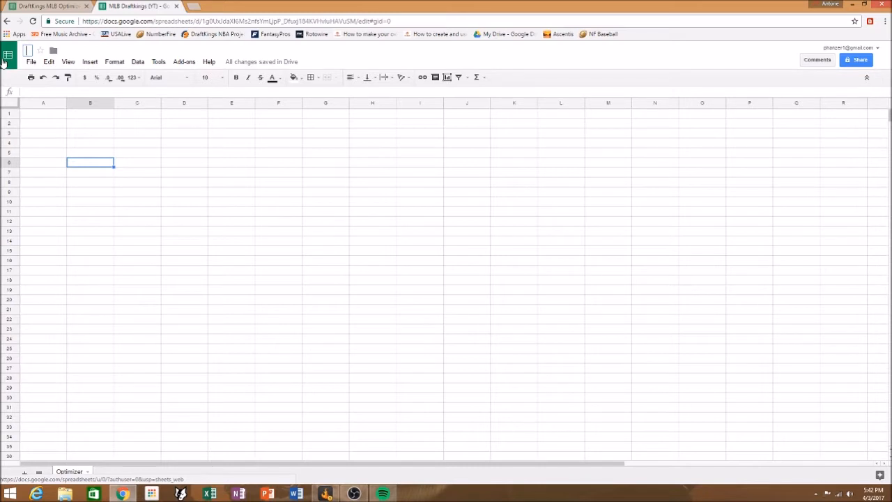
text(MLB Optim)
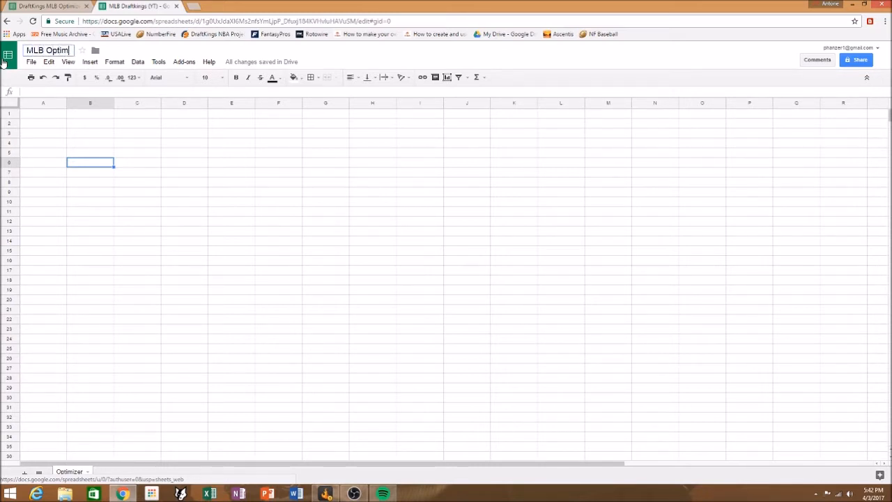
text(izer 2)
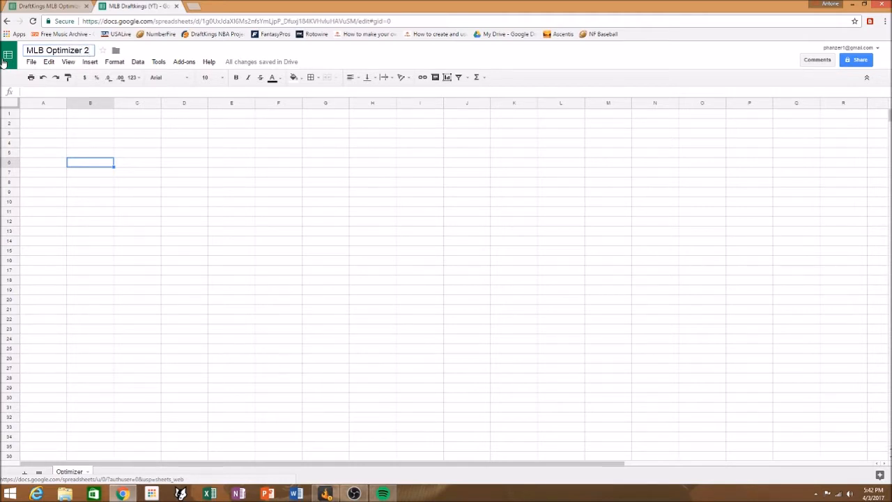
key(Return)
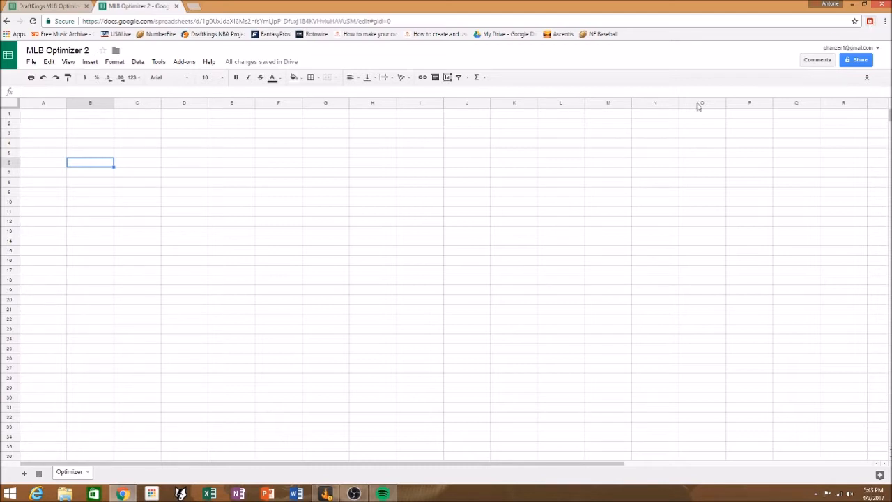
Name the first sheet of the MLB Optimizer 2 spreadsheet "Optimizer"
click(38, 6)
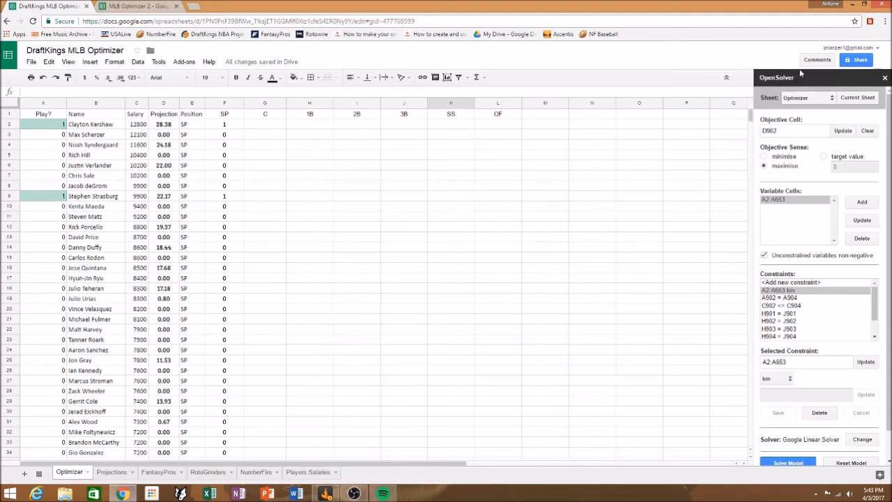
click(138, 6)
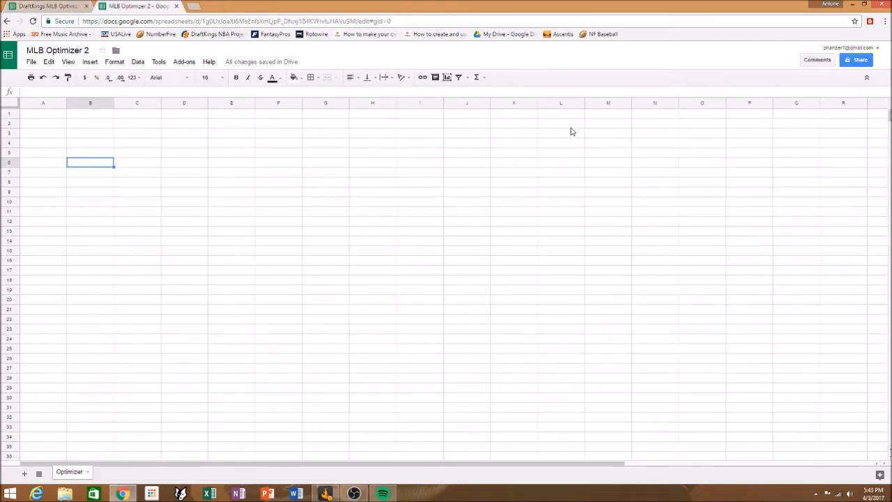
right_click(73, 474)
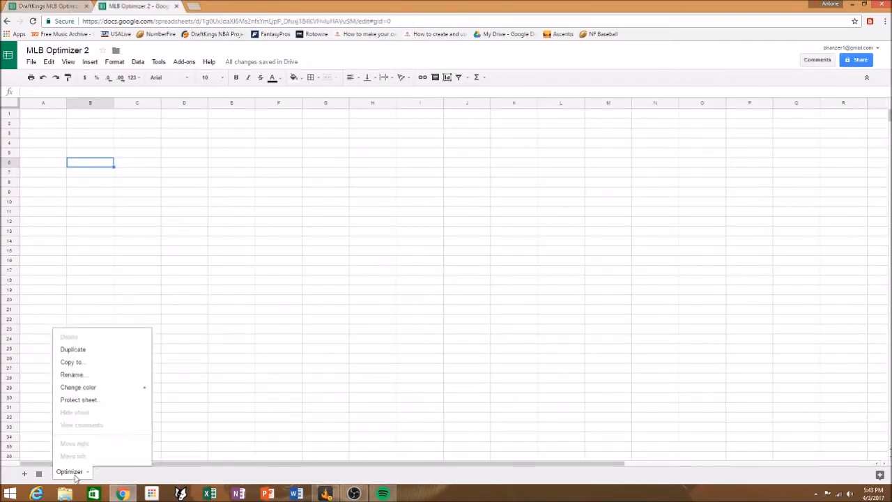
click(72, 374)
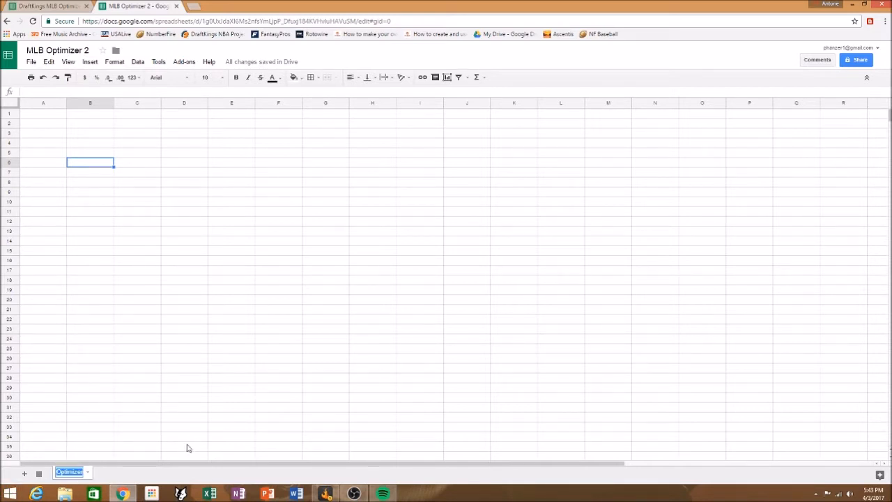
text(Optim)
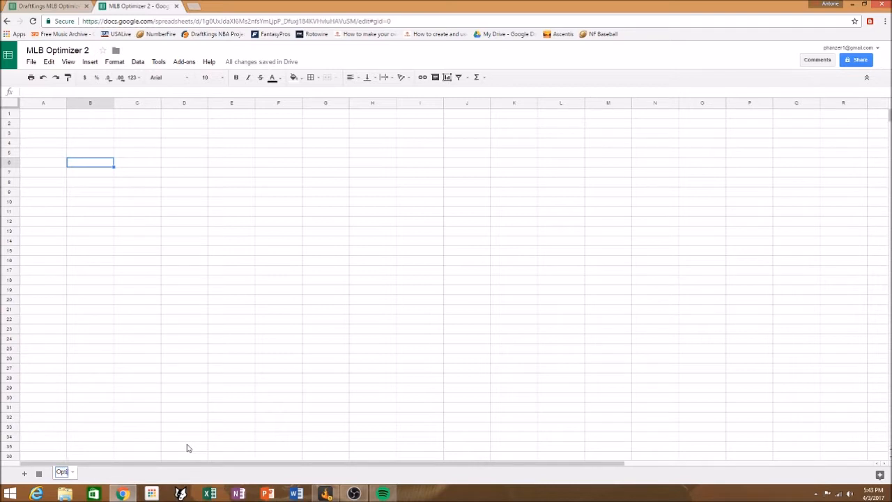
text(izer)
key(Return)
Add a second sheet to the spreadsheet and name it "Projections"
click(25, 473)
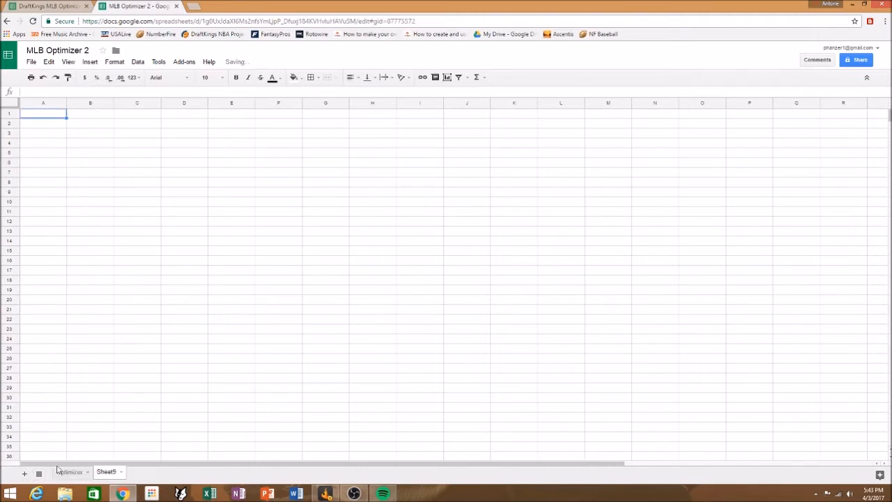
right_click(105, 473)
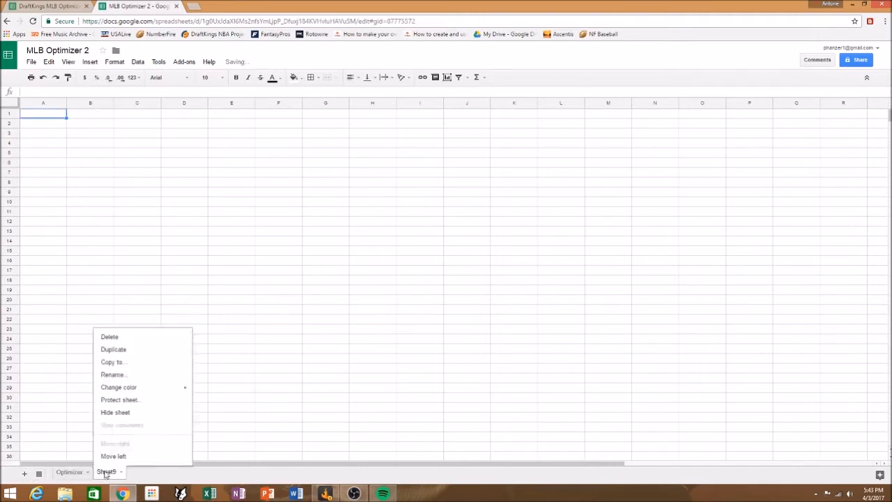
click(112, 375)
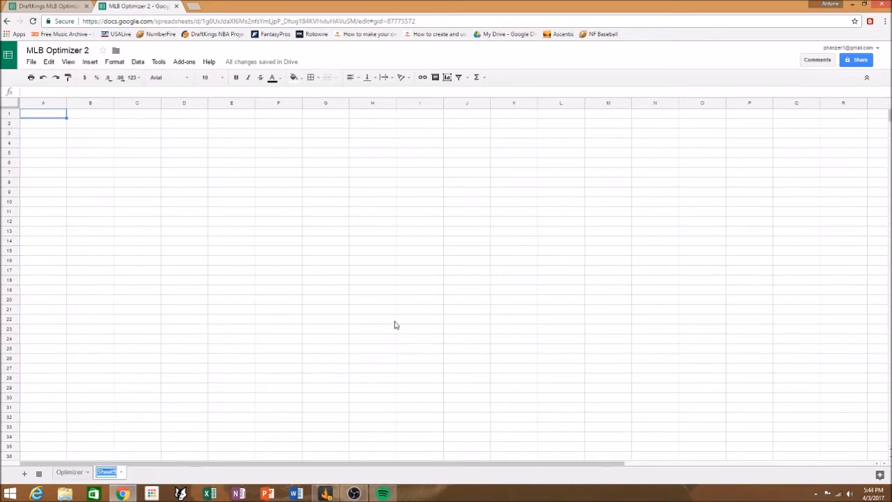
text(Projections)
key(Return)
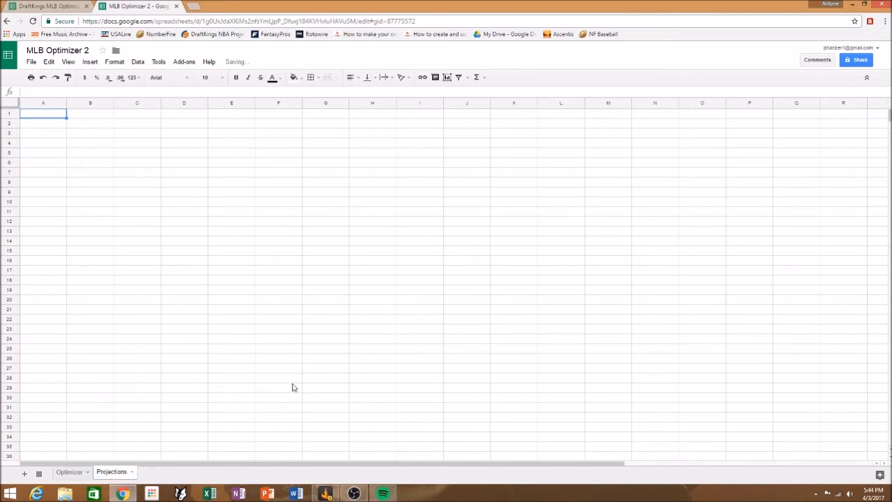
Add a third sheet to the spreadsheet and name it "Lineups"
click(24, 475)
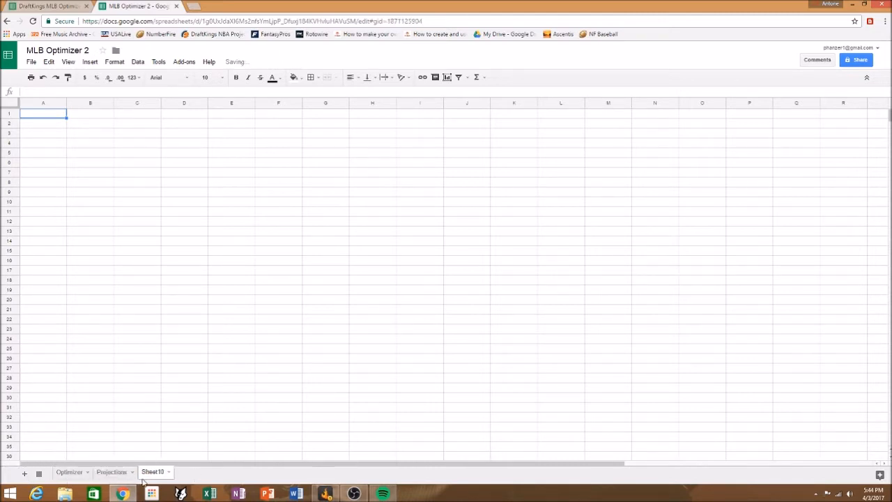
right_click(146, 481)
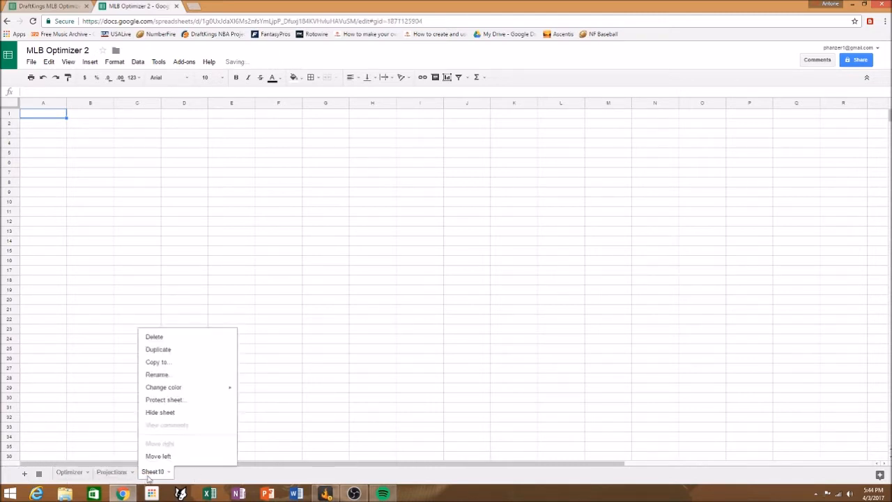
click(158, 375)
text(L)
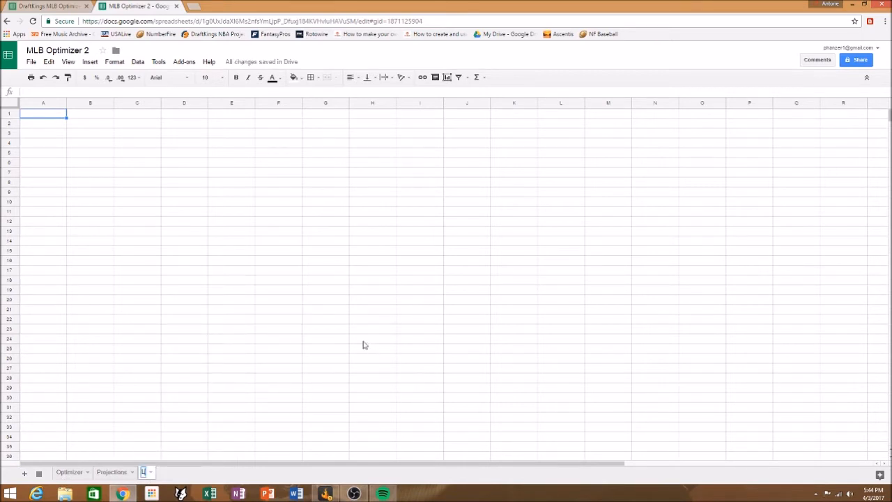
text(ineups)
key(Return)
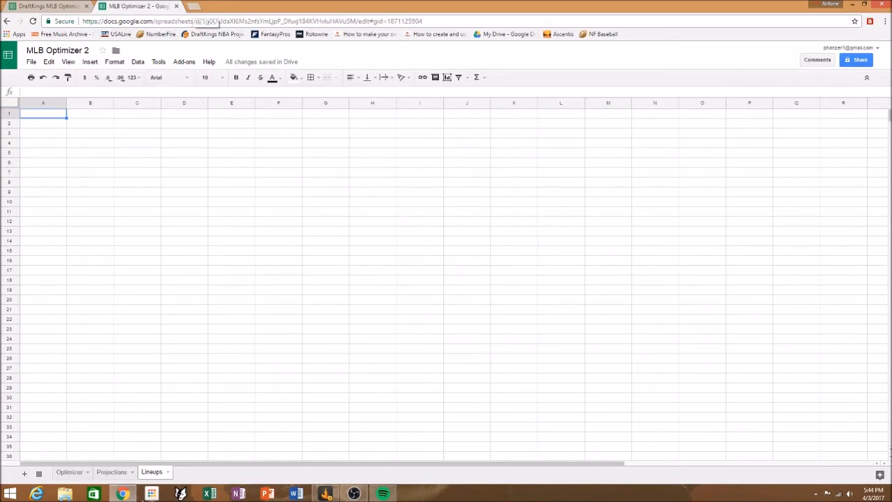
Add a fourth sheet for the first projection source and name it "NumberFire"
click(24, 473)
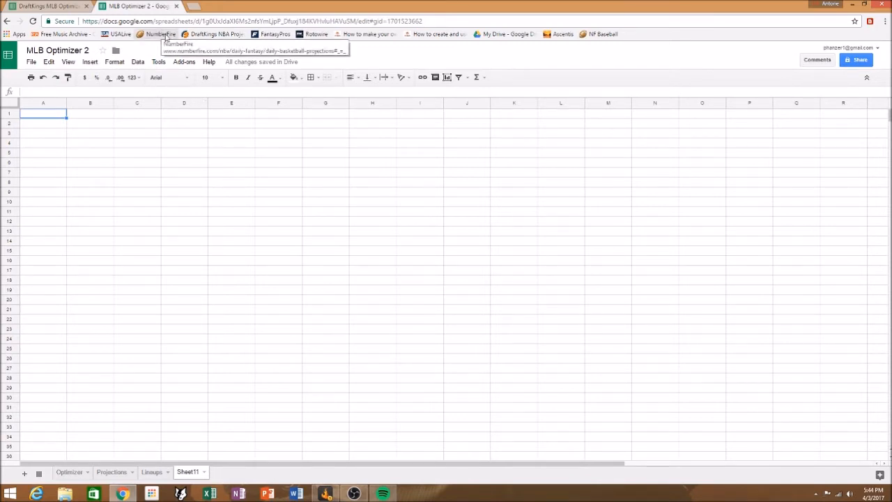
right_click(184, 472)
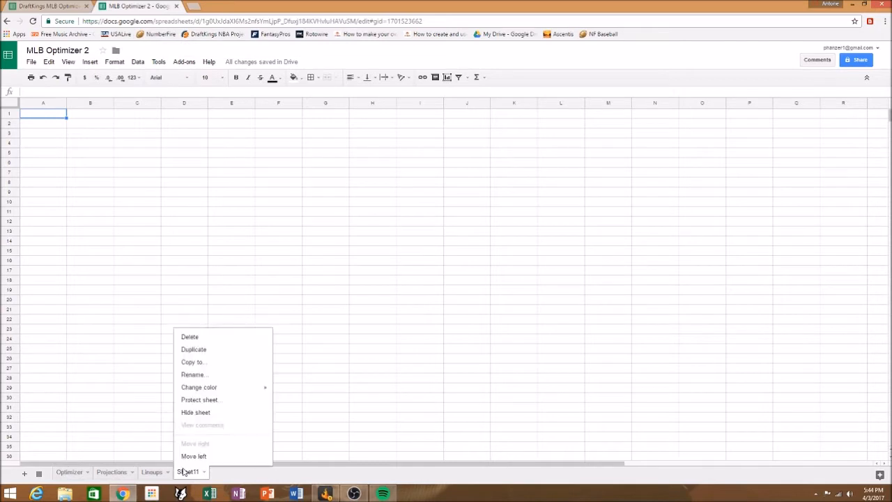
click(198, 376)
text(NumberFire)
key(Return)
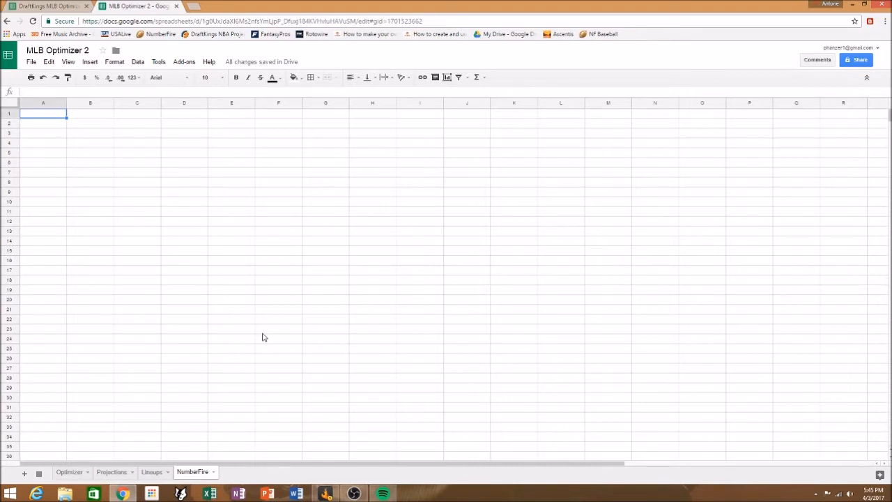
Review the Projections sheet of the finished DraftKings MLB Optimizer spreadsheet for its projection sources, and return to MLB Optimizer 2
click(34, 6)
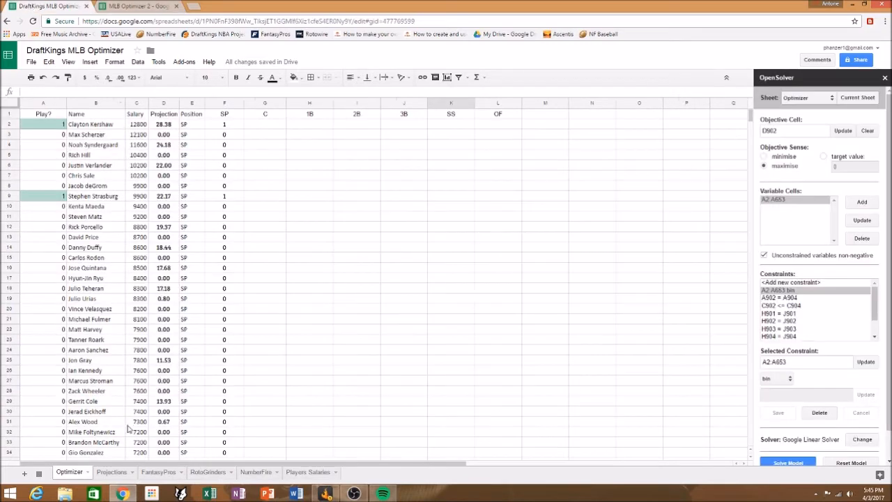
click(112, 472)
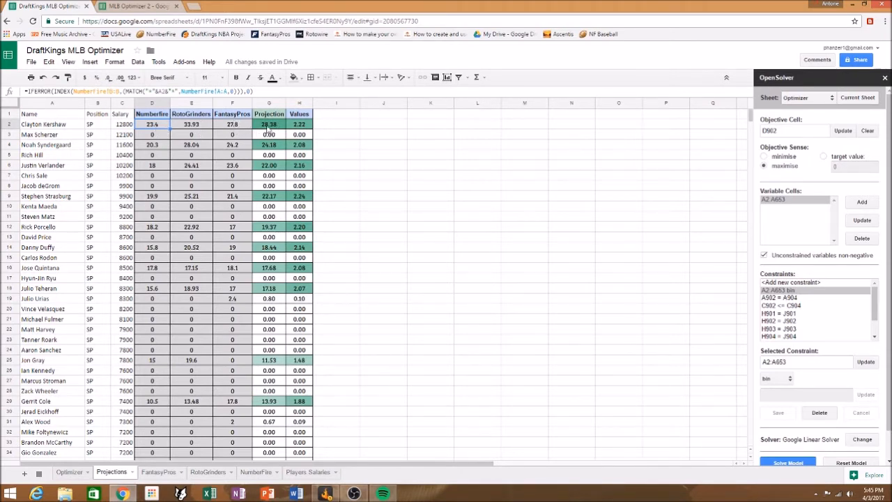
click(125, 7)
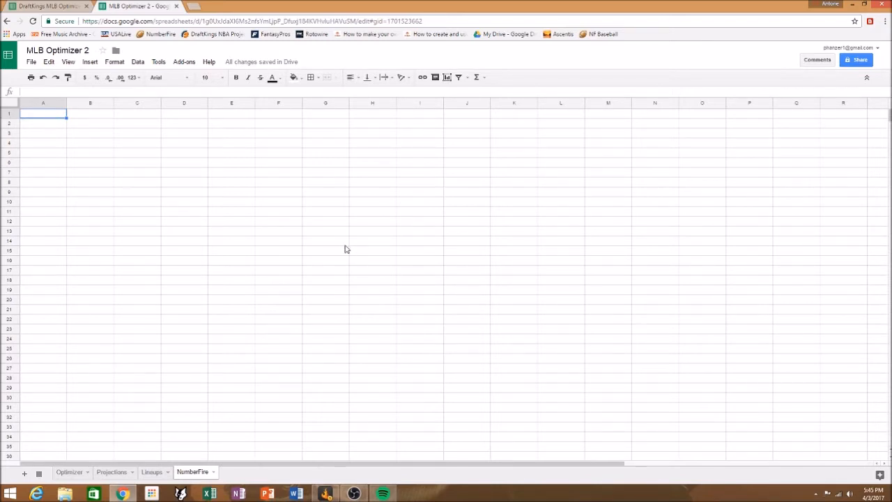
Add a fifth sheet for the second projection source and name it "RotoGrinders"
click(24, 474)
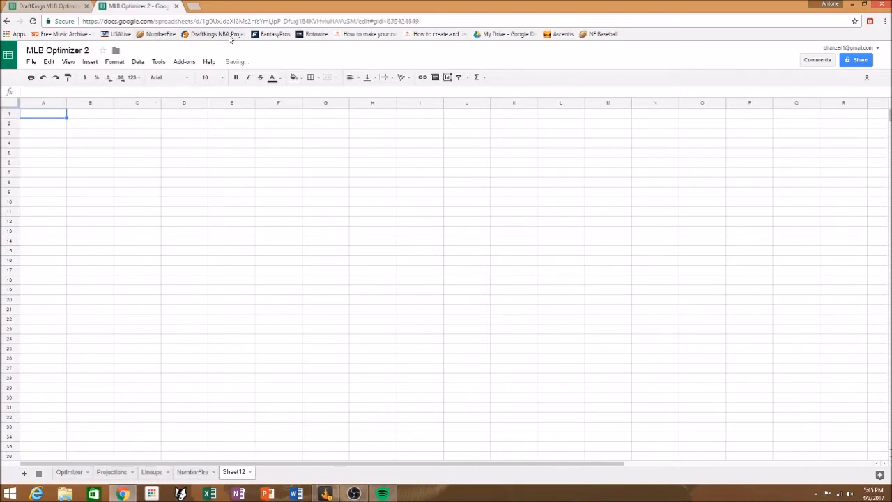
right_click(237, 472)
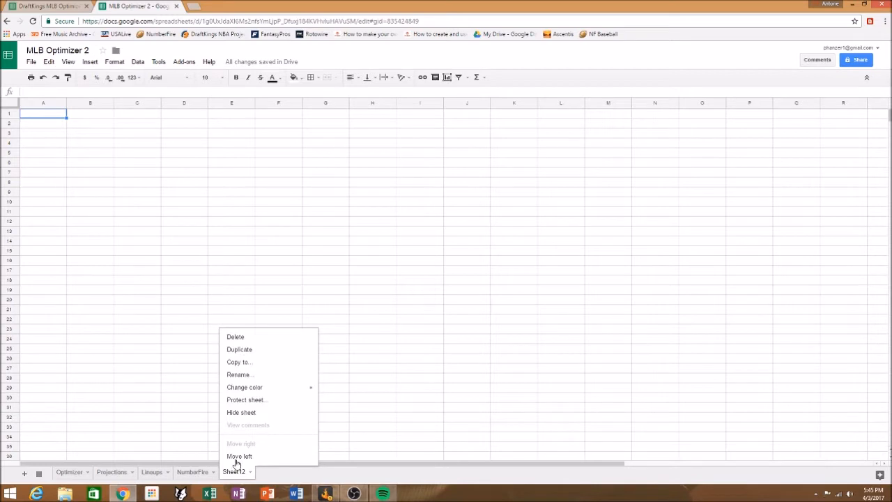
click(235, 374)
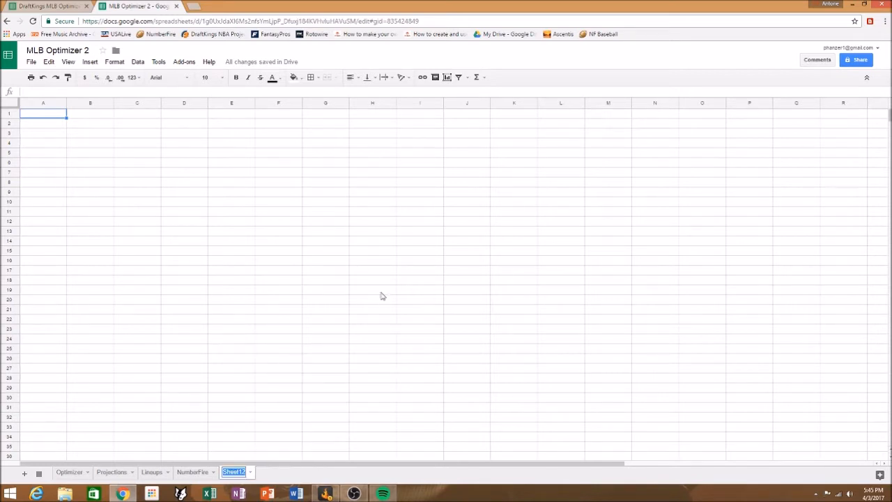
text(RotoGrinders)
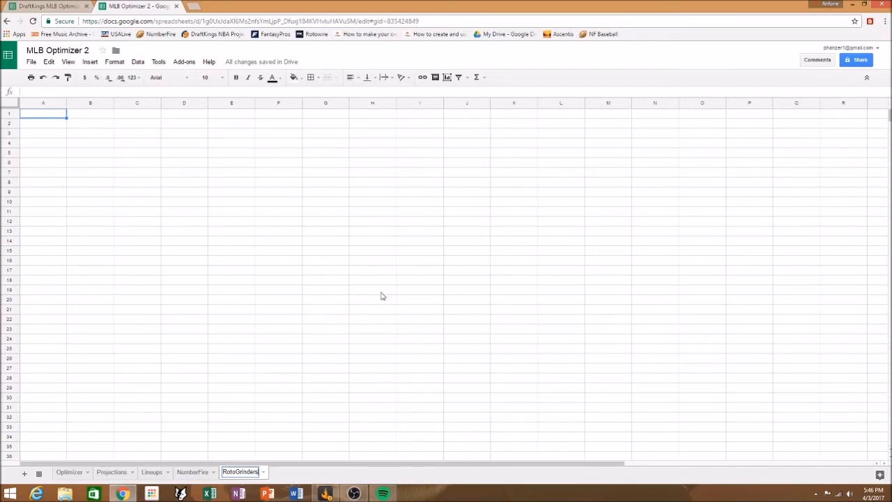
key(Return)
Add a sixth sheet for the third projection source and name it "FantasyPros"
click(24, 473)
right_click(283, 473)
click(290, 375)
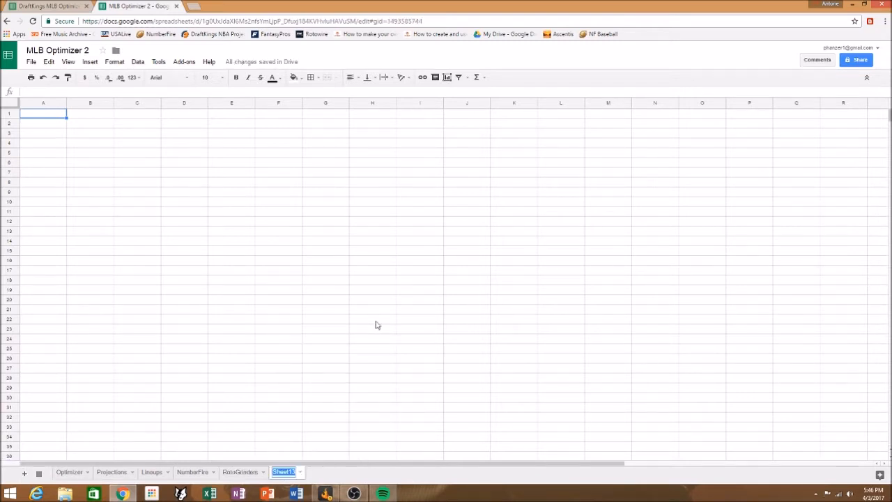
text(FantasyPros)
key(Return)
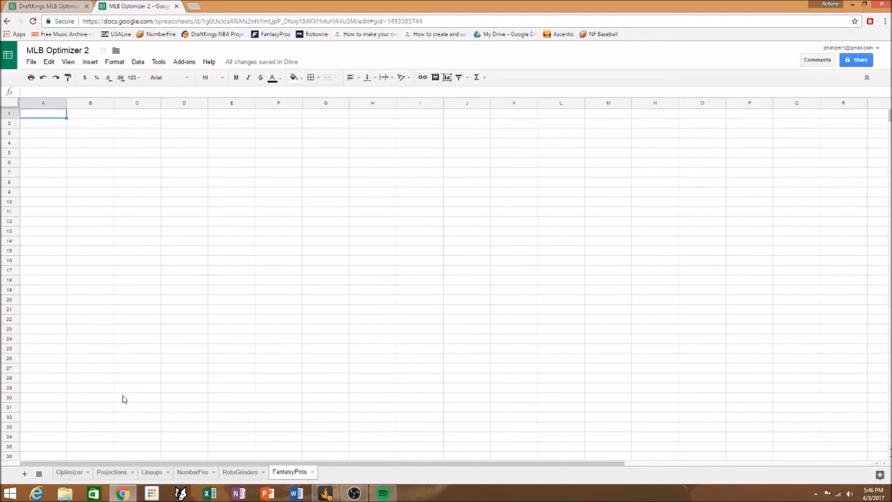
Show the Lineups sheet, and open the MLB $50K Moonshot (Night) contest from the MLB lobby of draftkings.com in a new browser tab
click(155, 475)
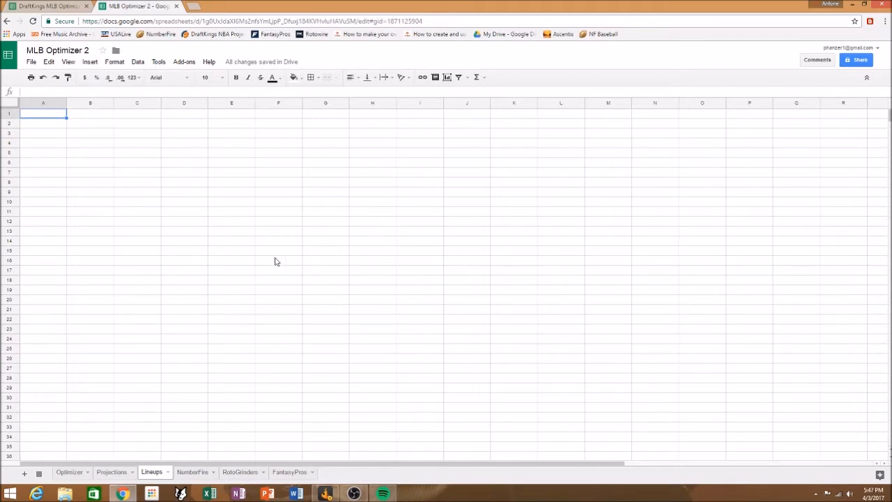
click(194, 8)
text(draftkings.com)
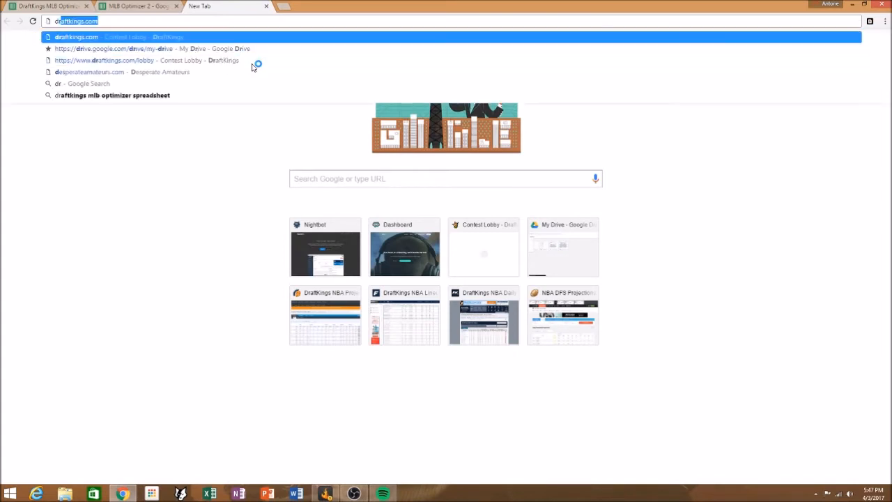
key(Return)
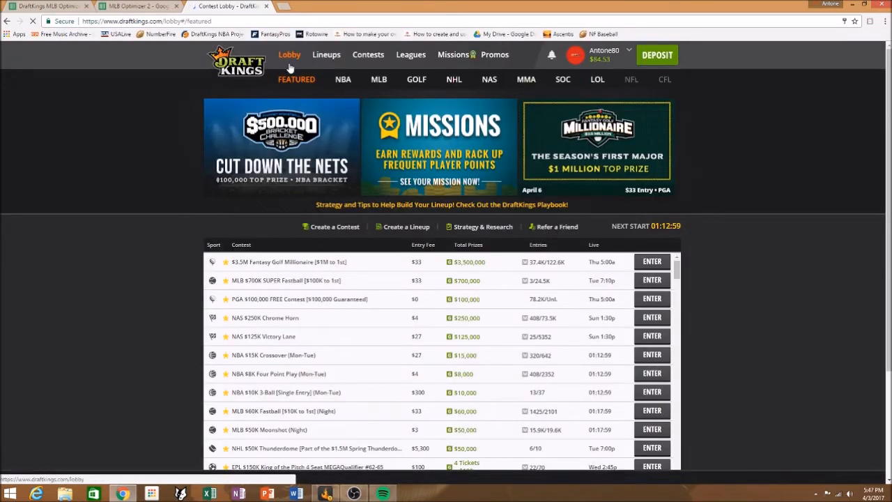
mouse_move(588, 66)
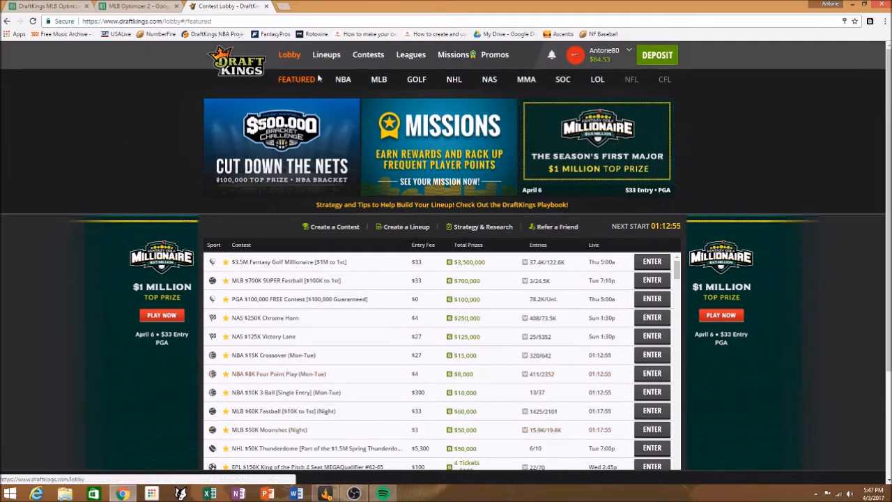
click(377, 82)
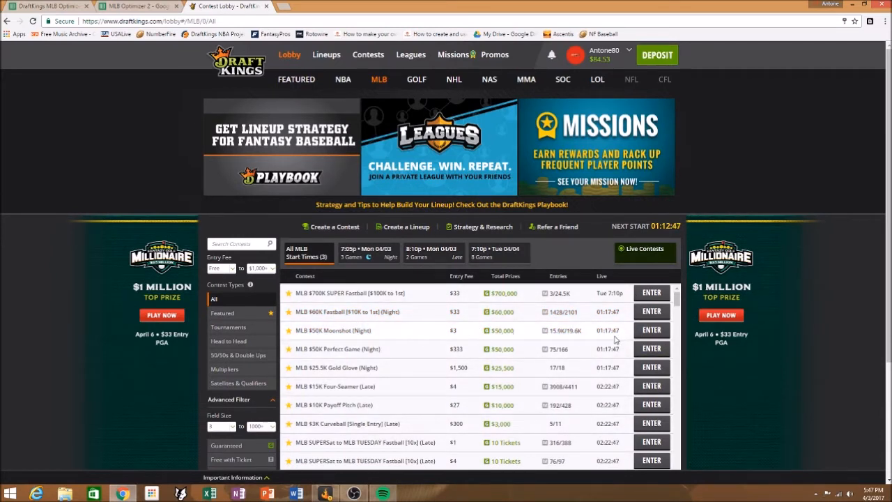
click(654, 332)
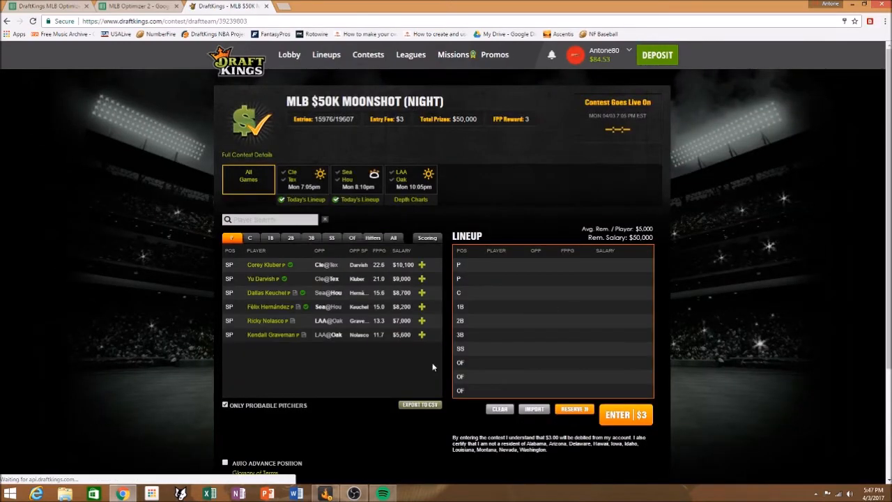
Export the contest's player list to CSV and open the downloaded salary file in Excel
scroll(203, 347, down, 2)
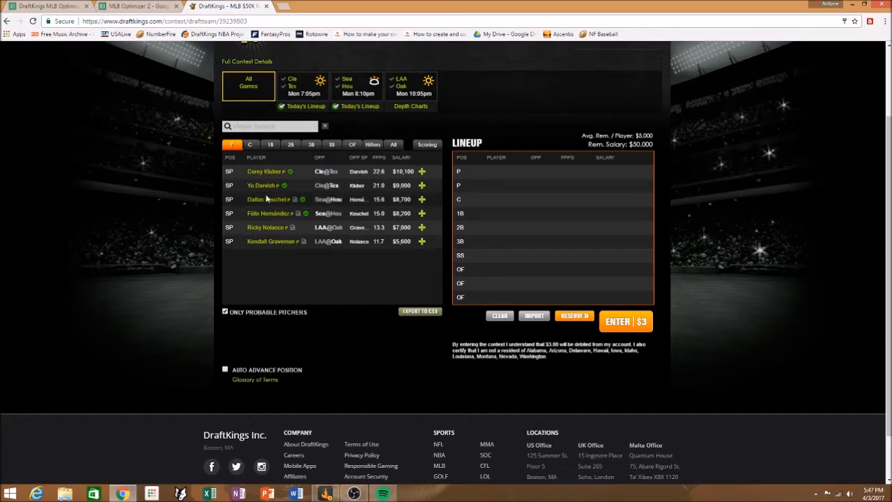
click(417, 313)
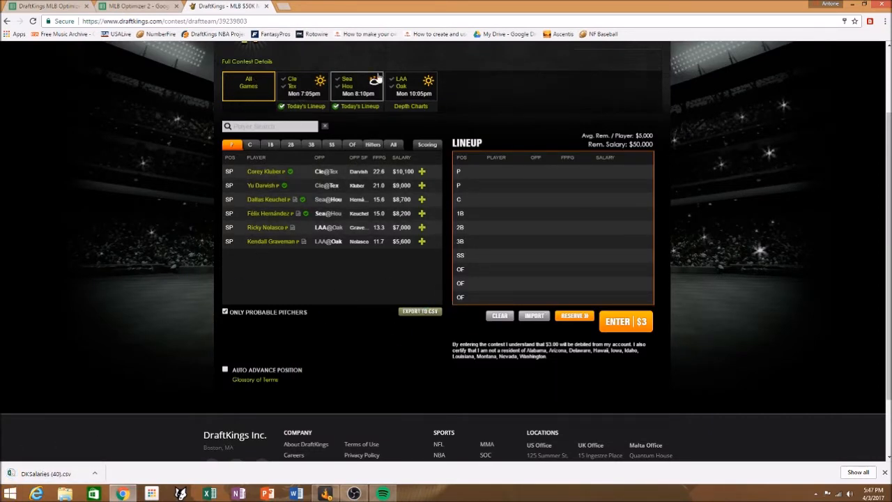
click(53, 476)
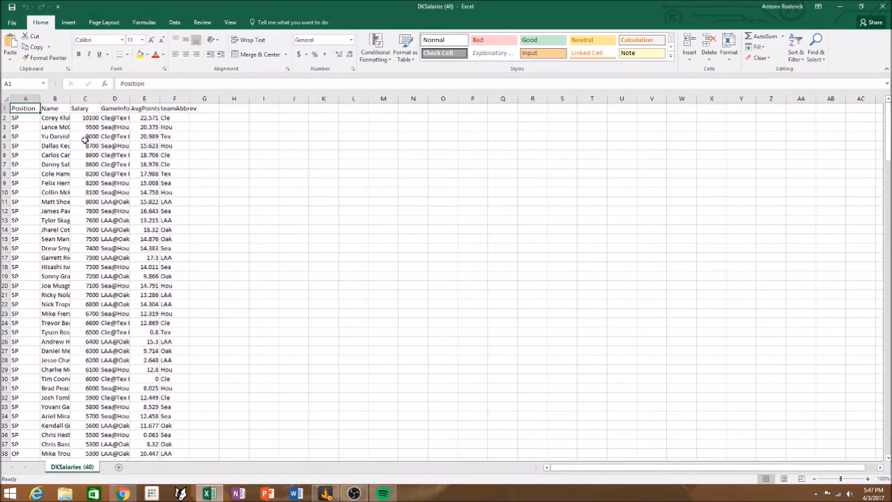
Copy the Position, Name and Salary columns of all players from Excel into the Lineups sheet of MLB Optimizer 2, starting at A1
drag(25, 106, 81, 160)
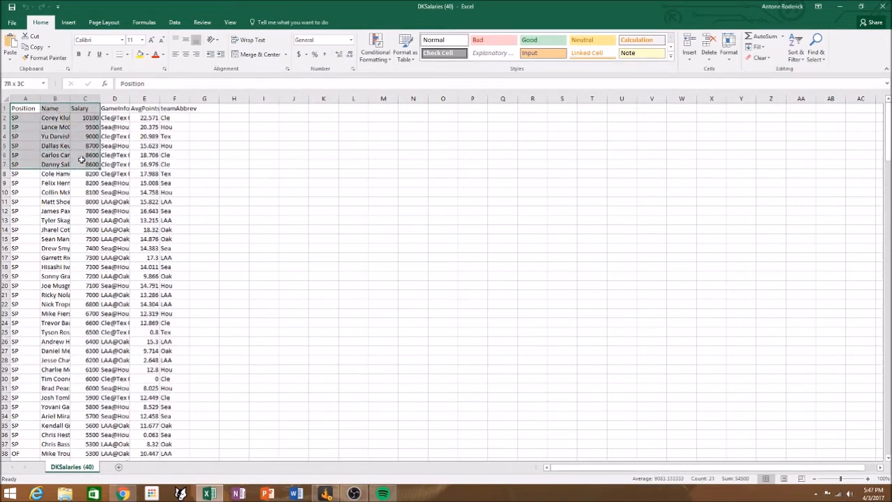
mouse_move(82, 160)
mouse_down()
mouse_move(94, 494)
mouse_move(69, 453)
mouse_move(65, 214)
mouse_move(86, 93)
mouse_move(80, 176)
mouse_up()
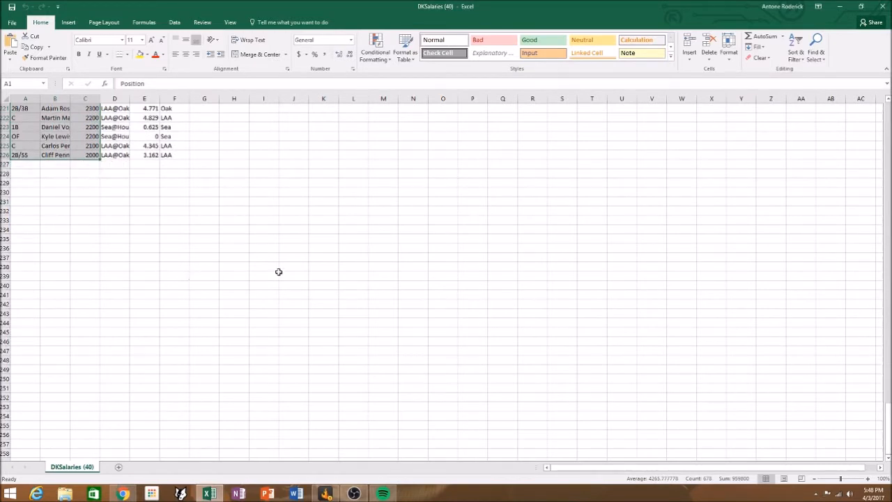
key(ctrl+c)
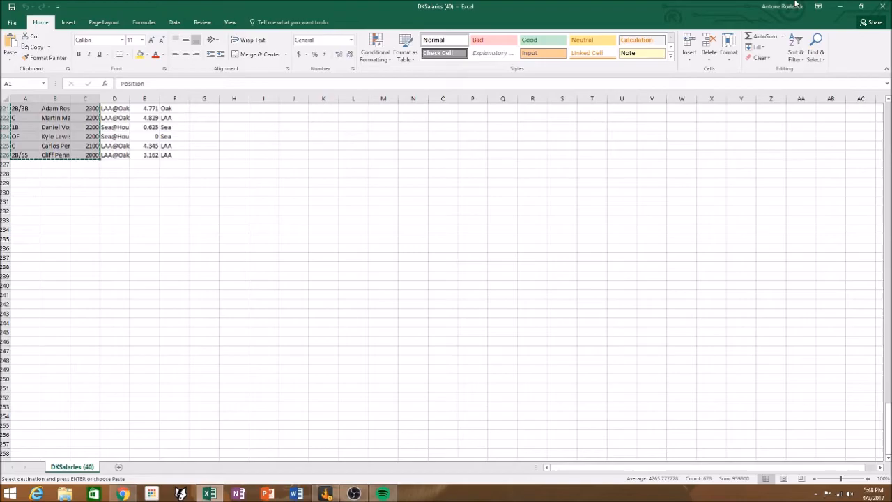
click(840, 7)
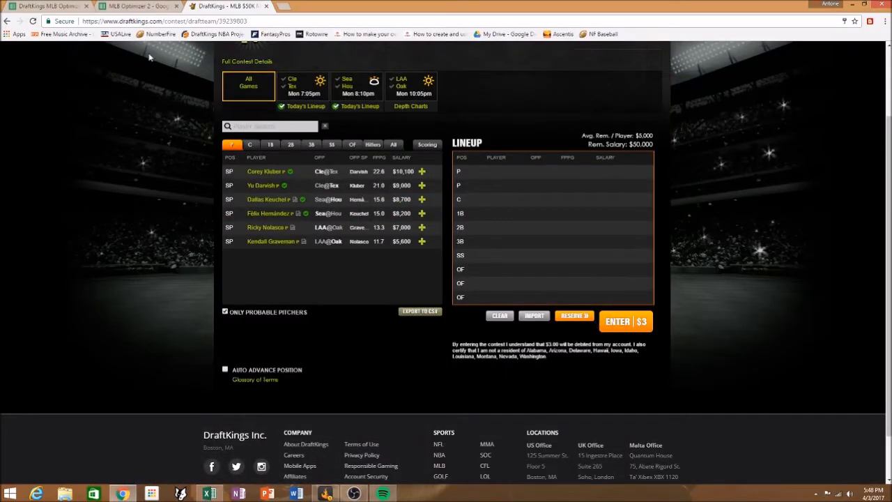
click(129, 7)
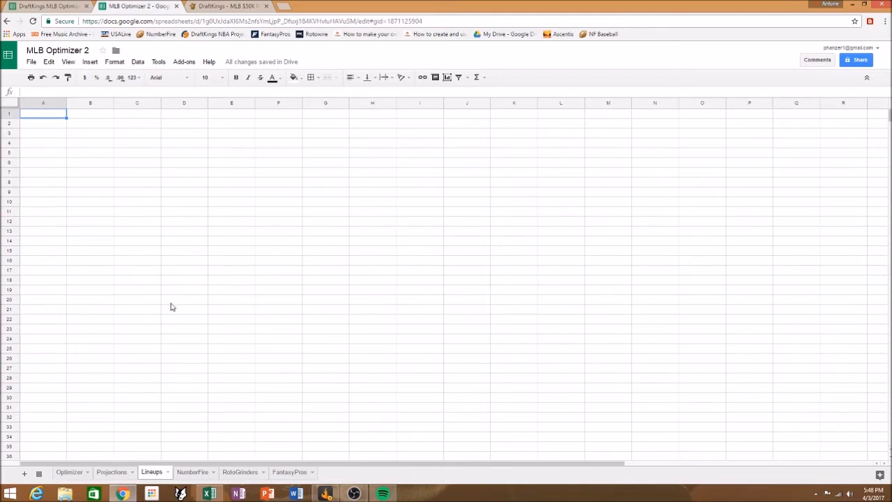
key(ctrl+v)
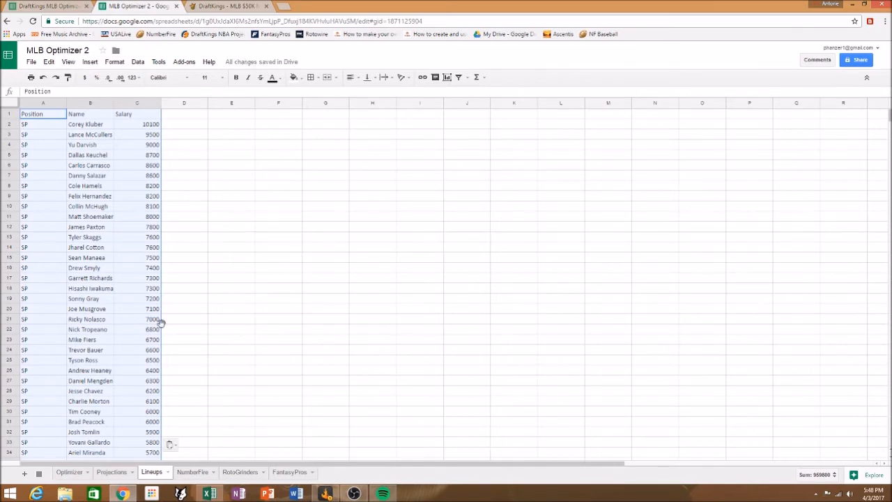
scroll(192, 343, down, 3)
scroll(194, 363, down, 6)
scroll(195, 379, up, 9)
Move the Name column in front of the Position column on the Lineups sheet
click(196, 216)
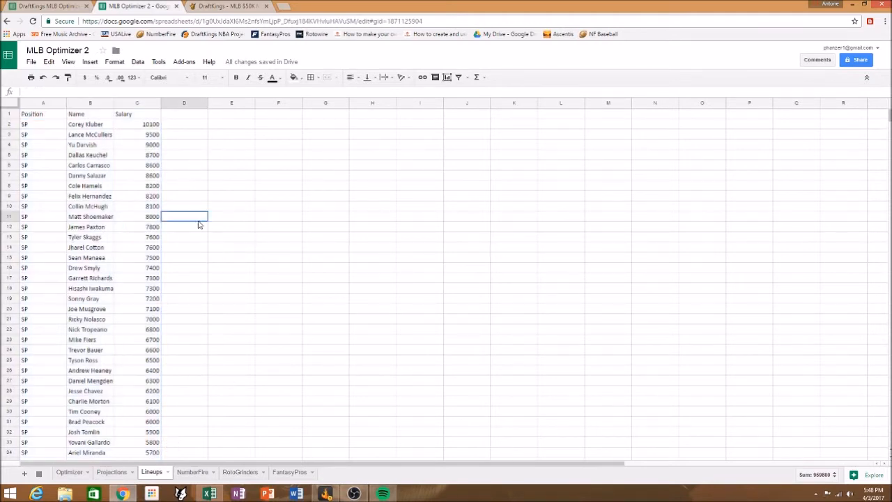
click(96, 105)
drag(106, 104, 33, 110)
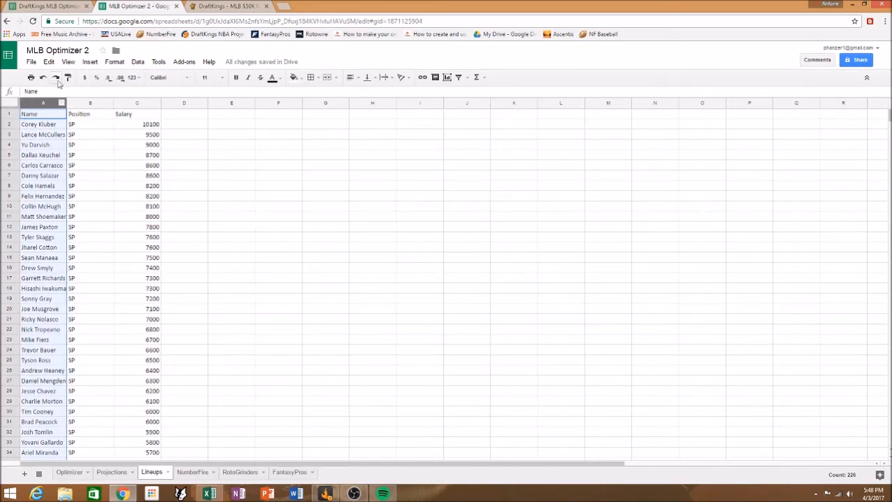
Copy the whole Name, Position and Salary table from the Lineups sheet to the Projections sheet, starting at A1
scroll(263, 326, down, 10)
scroll(241, 352, down, 13)
scroll(249, 332, down, 12)
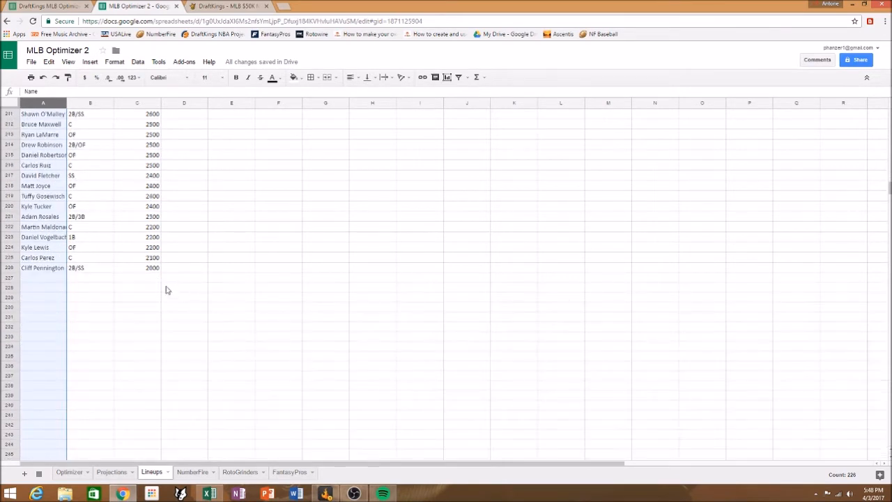
shift+click(153, 269)
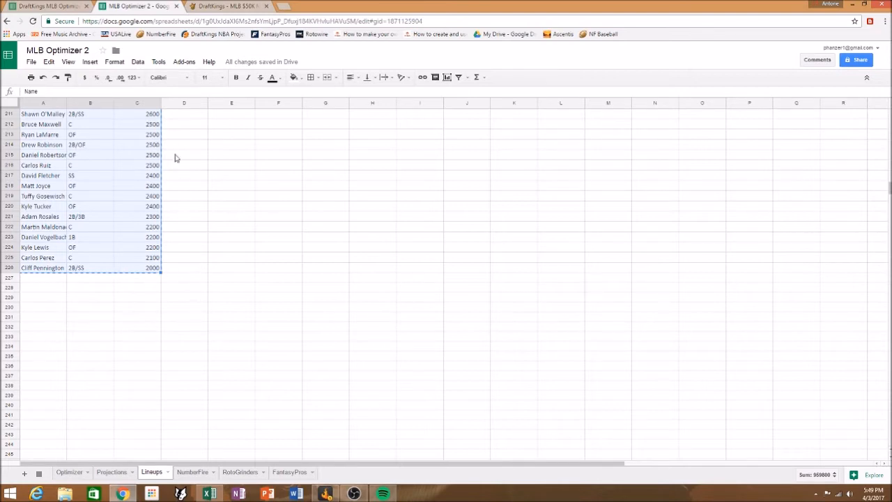
scroll(296, 275, up, 5)
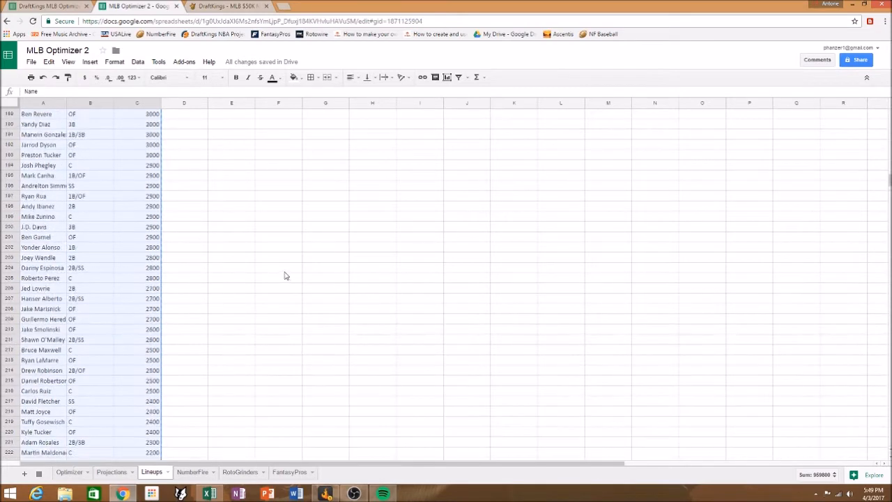
click(112, 472)
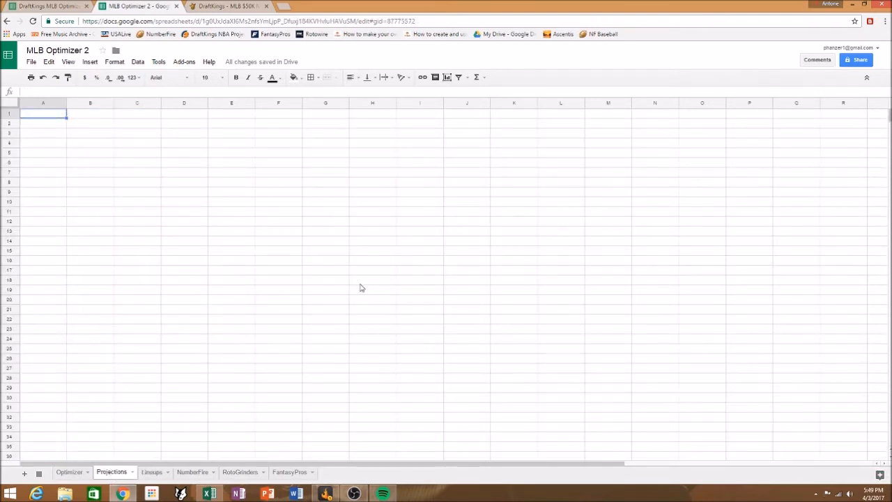
key(ctrl+v)
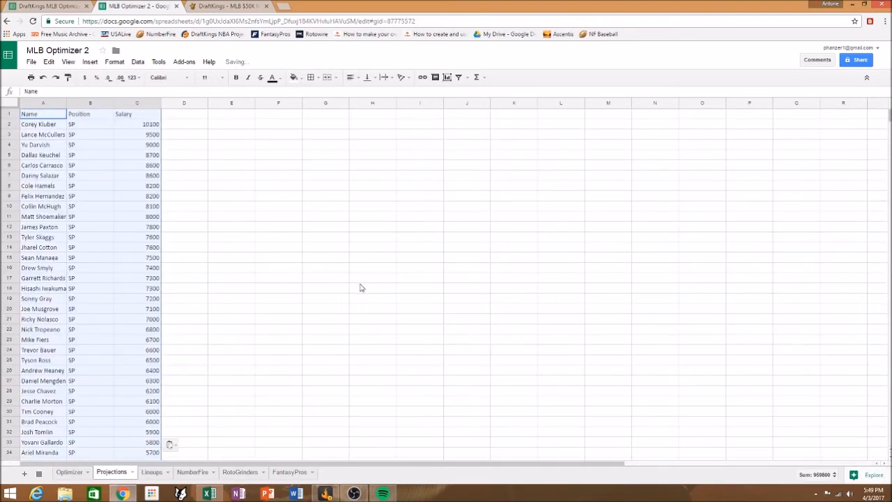
Compare the player tables on the Projections and Lineups sheets, ending at the first row of Lineups
click(145, 473)
click(114, 472)
click(145, 473)
click(120, 473)
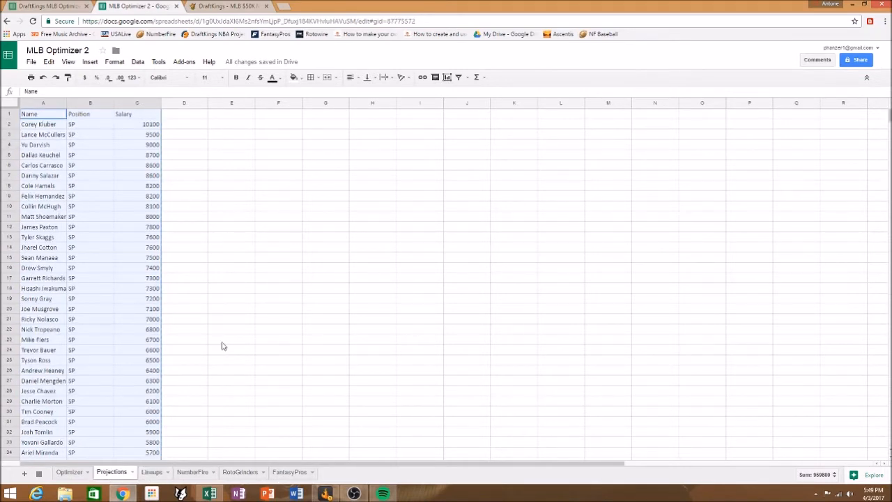
click(150, 476)
scroll(213, 364, up, 15)
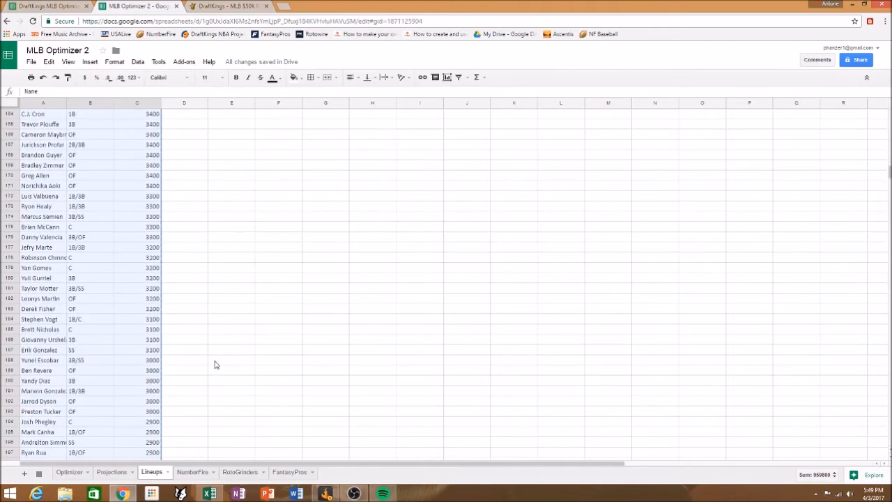
scroll(212, 365, up, 20)
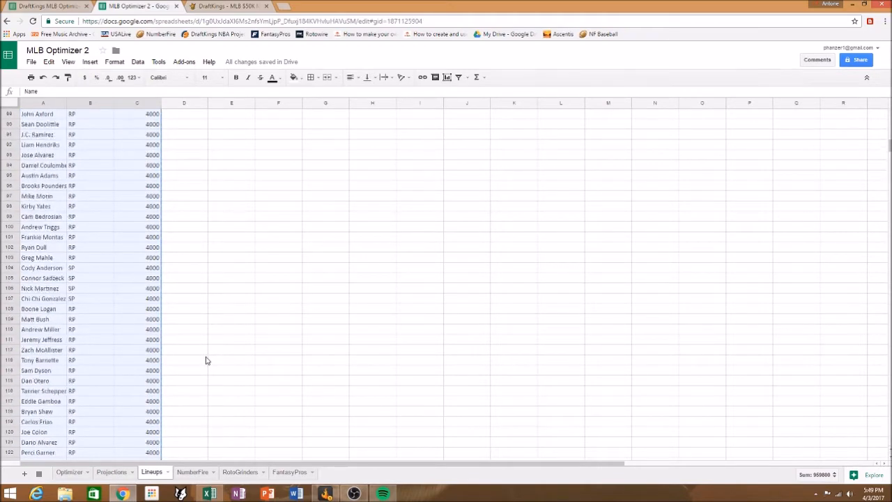
scroll(206, 360, up, 18)
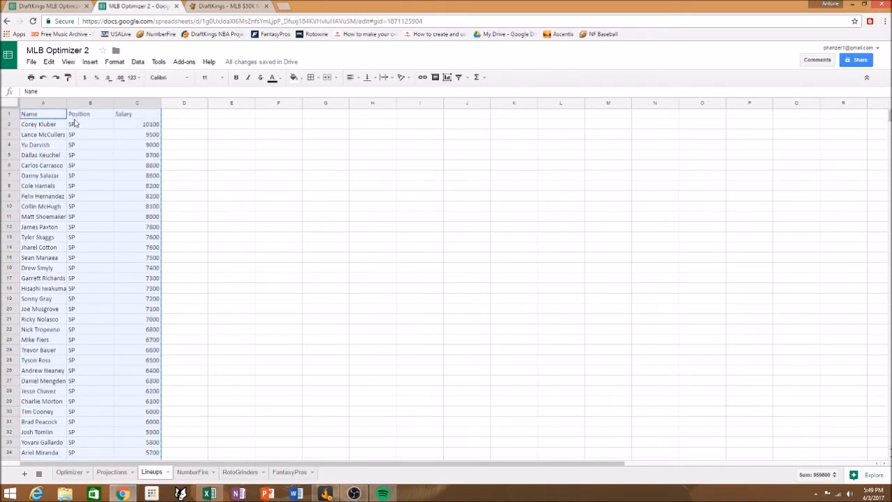
Look through the Projections, NumberFire, RotoGrinders and FantasyPros sheets, ending on the NumberFire sheet
click(111, 473)
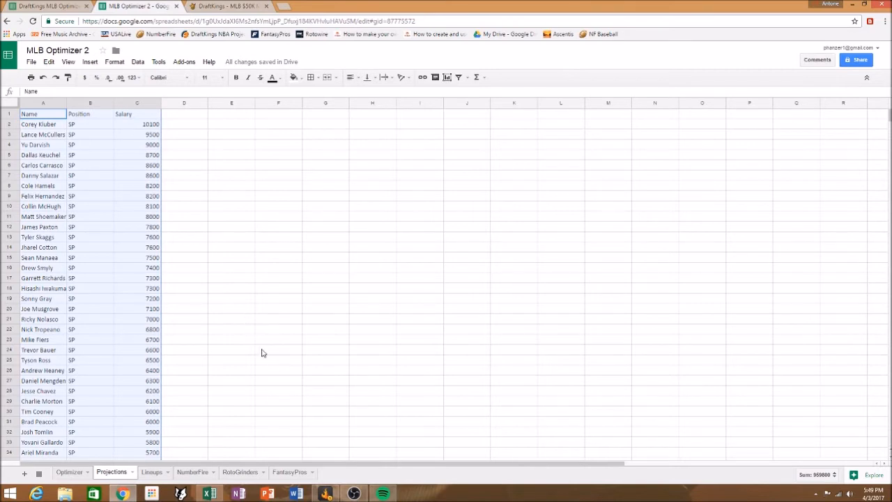
click(198, 473)
click(241, 473)
click(293, 472)
click(197, 473)
click(237, 474)
click(284, 474)
click(199, 474)
click(239, 473)
mouse_move(293, 473)
mouse_down()
mouse_move(202, 474)
mouse_move(306, 473)
mouse_up()
click(194, 473)
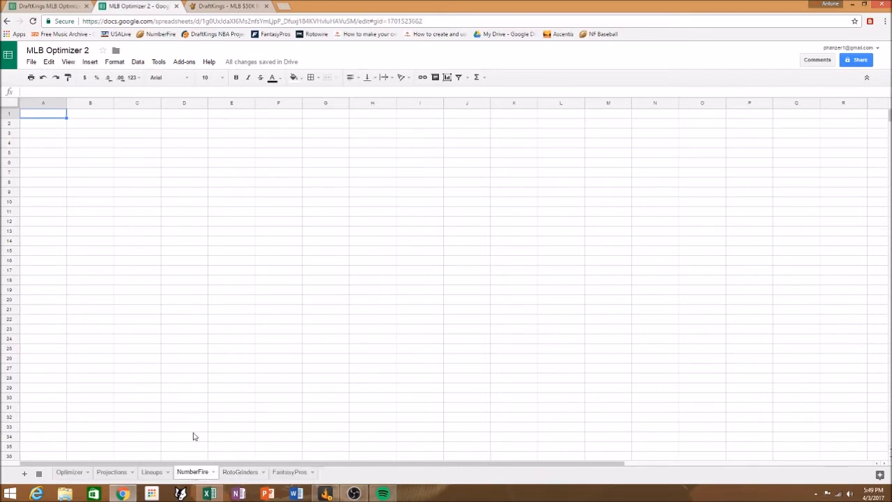
Open numberFire's daily baseball projections in place of the DraftKings contest page and check which tables the table-capture extension finds there
click(216, 6)
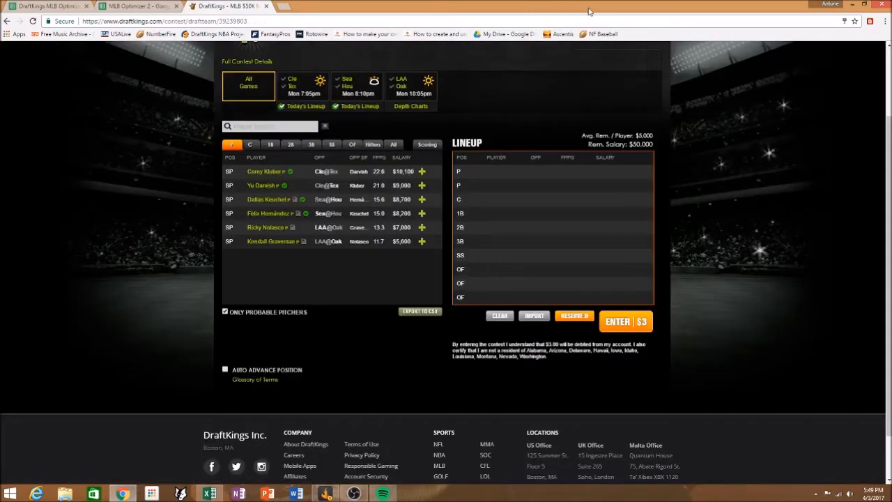
click(604, 34)
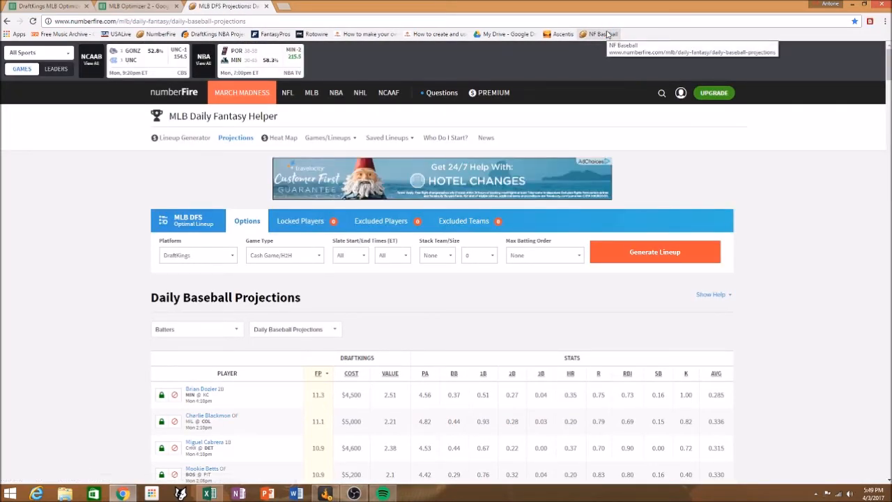
click(870, 22)
scroll(682, 186, down, 5)
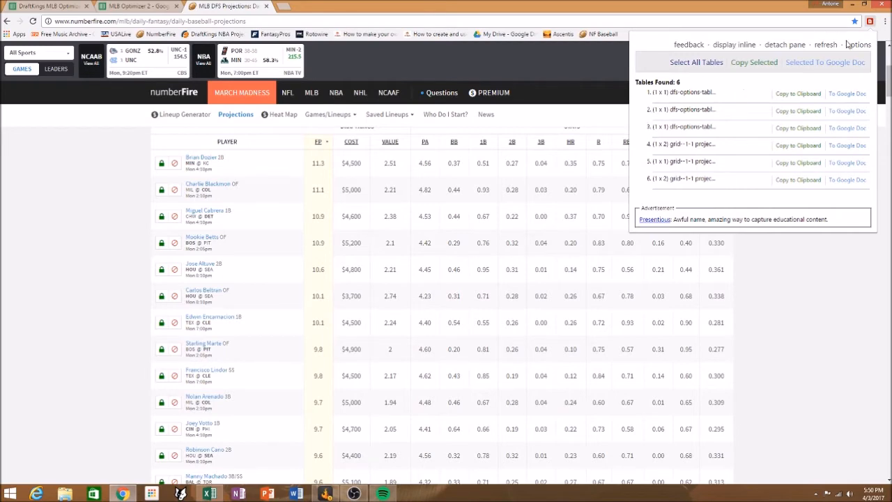
click(870, 23)
scroll(109, 332, up, 2)
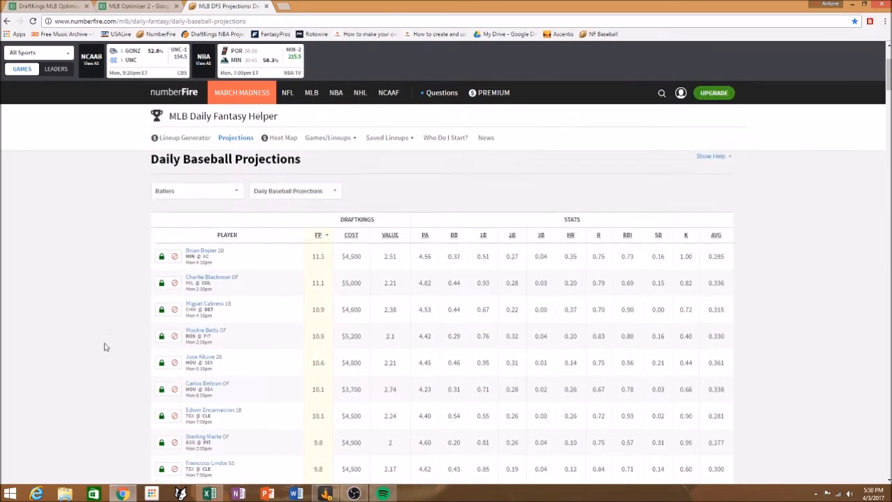
scroll(98, 340, up, 1)
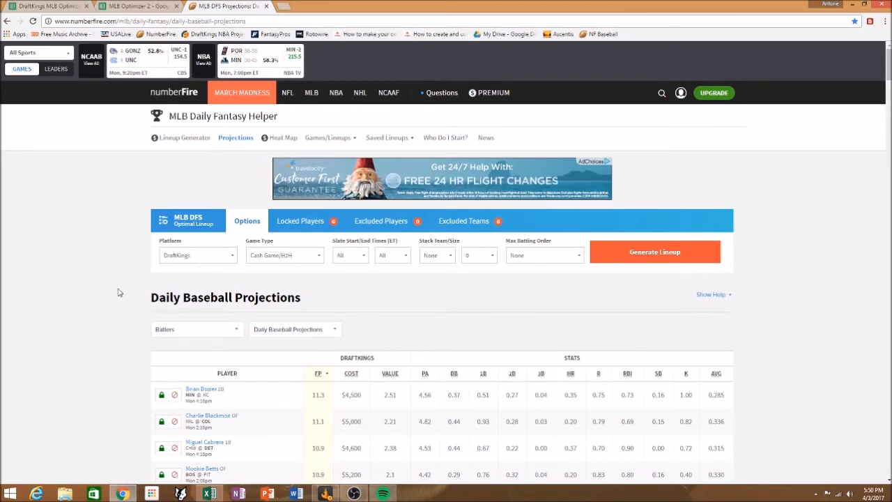
scroll(156, 292, down, 1)
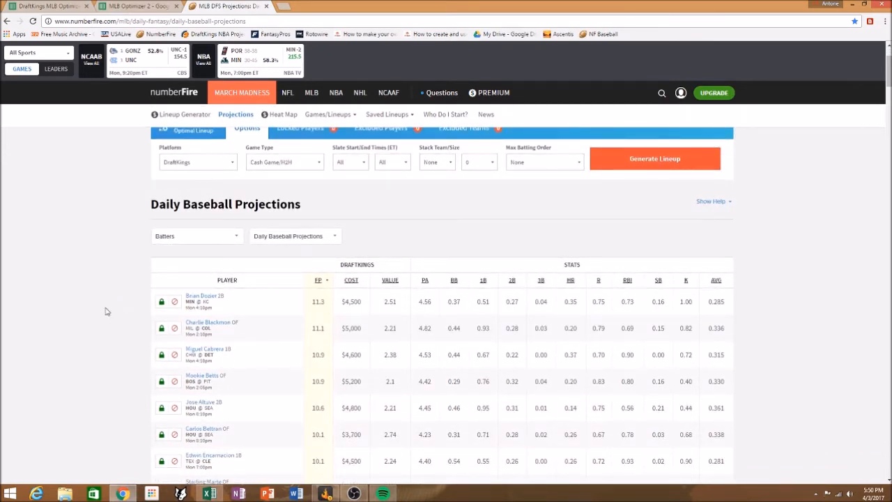
Show the Pitchers projections on numberFire and copy all their rows into the NumberFire sheet of MLB Optimizer 2, starting at A1
click(236, 237)
click(173, 274)
scroll(65, 358, down, 2)
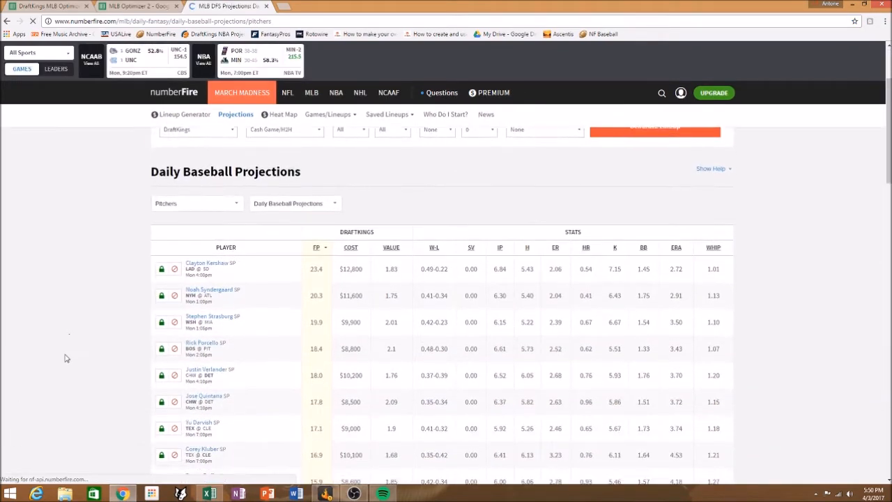
drag(185, 249, 730, 263)
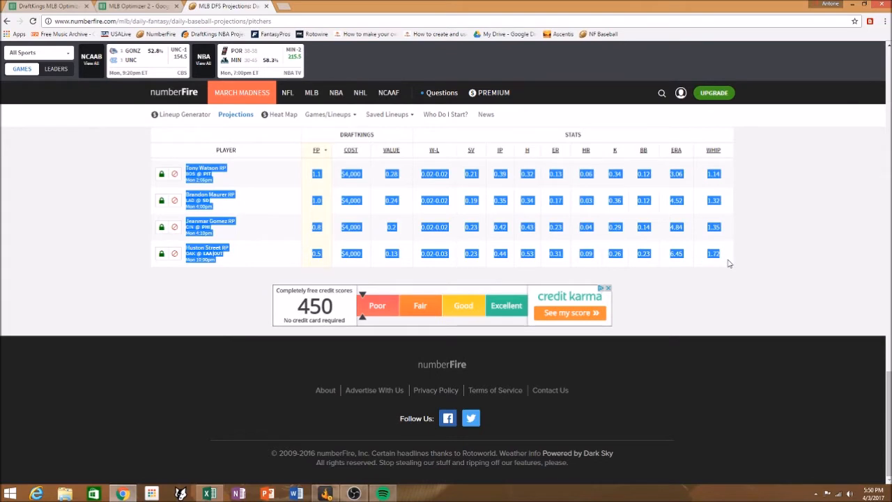
click(138, 6)
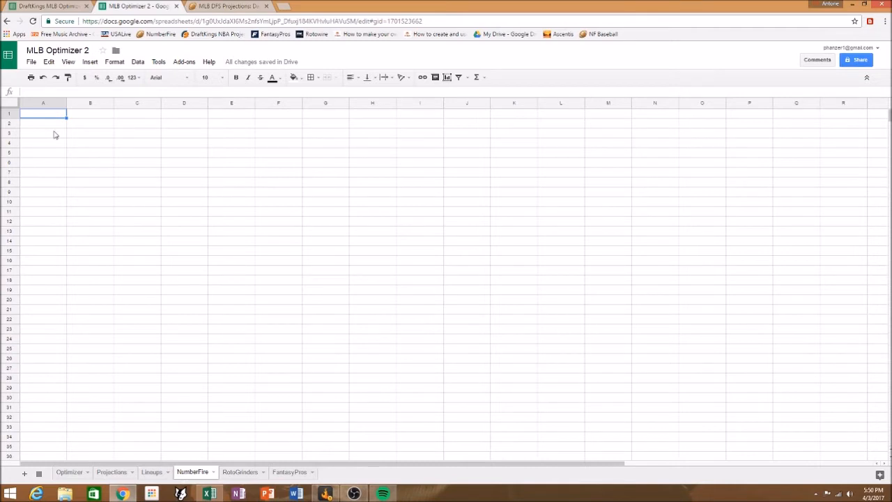
key(ctrl+v)
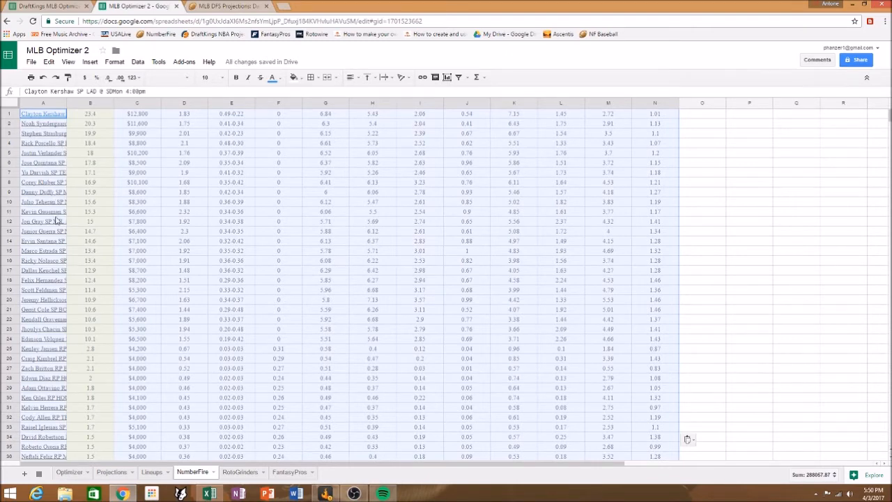
scroll(131, 377, down, 5)
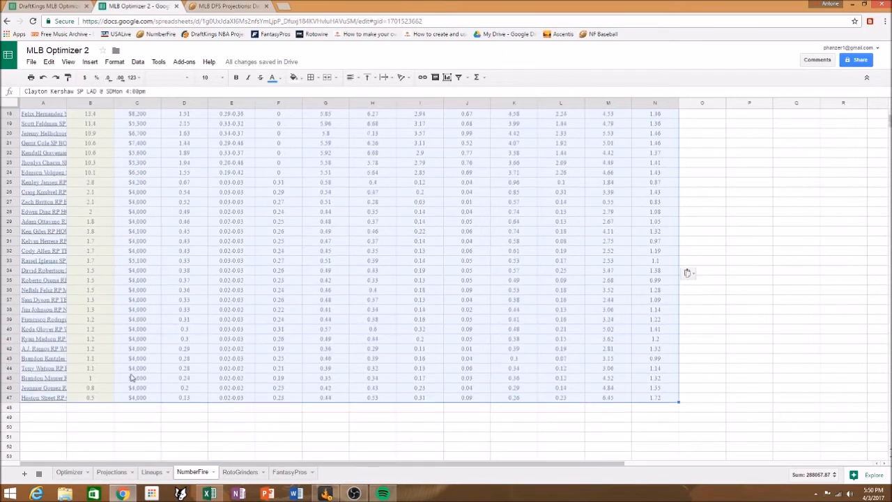
scroll(125, 378, up, 5)
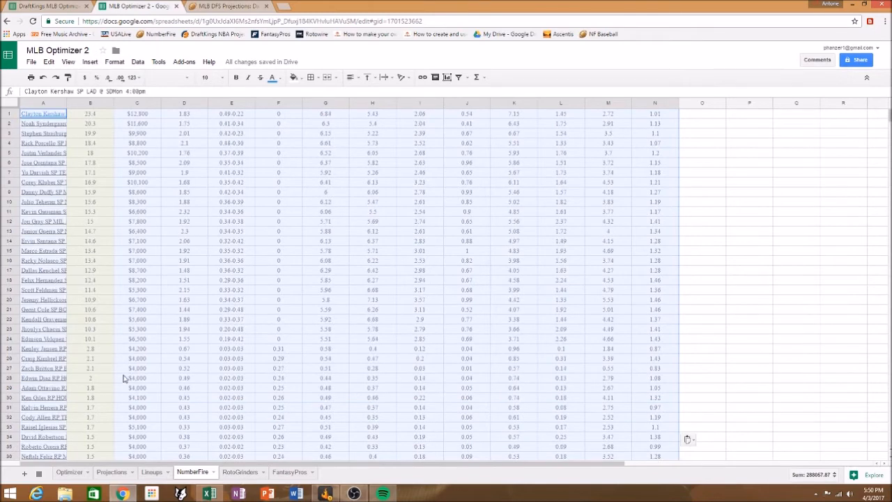
scroll(276, 279, down, 3)
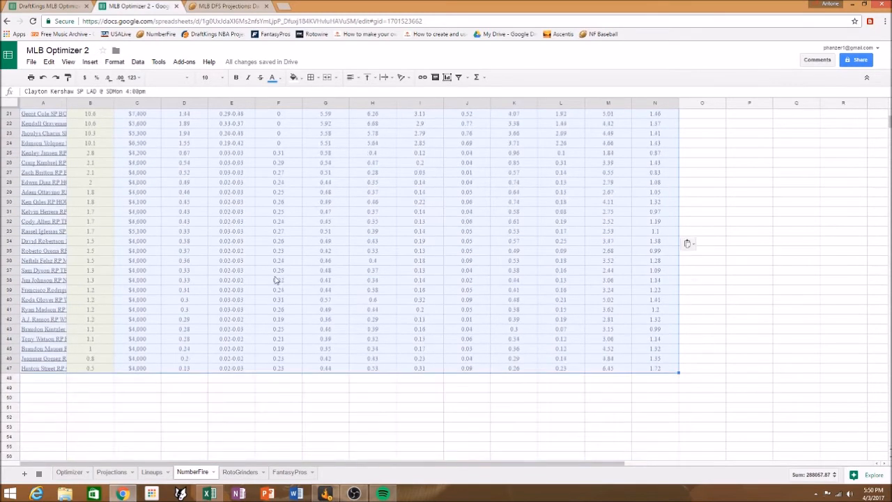
Return to the numberFire page and switch the daily baseball projections to Batters
click(219, 6)
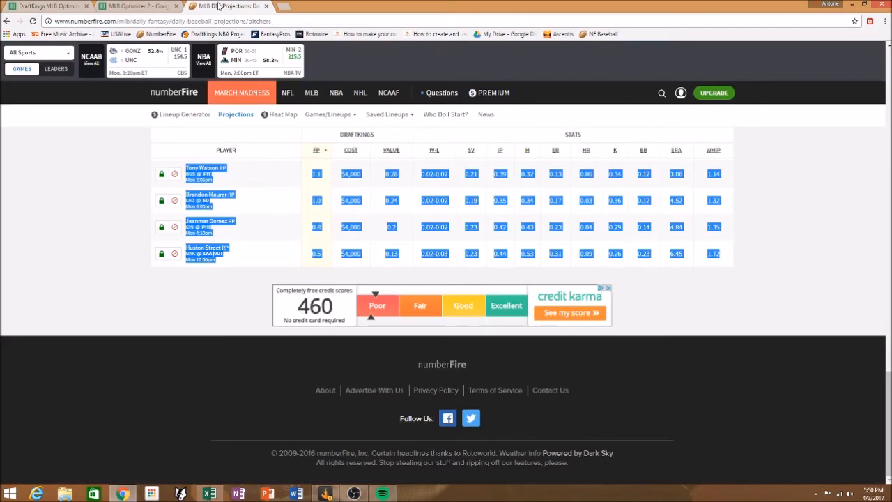
scroll(122, 378, up, 10)
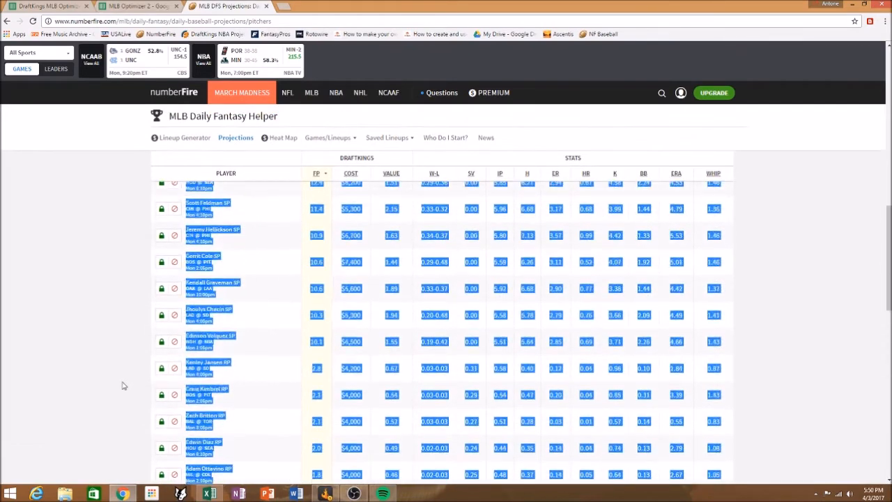
scroll(115, 380, up, 3)
click(225, 333)
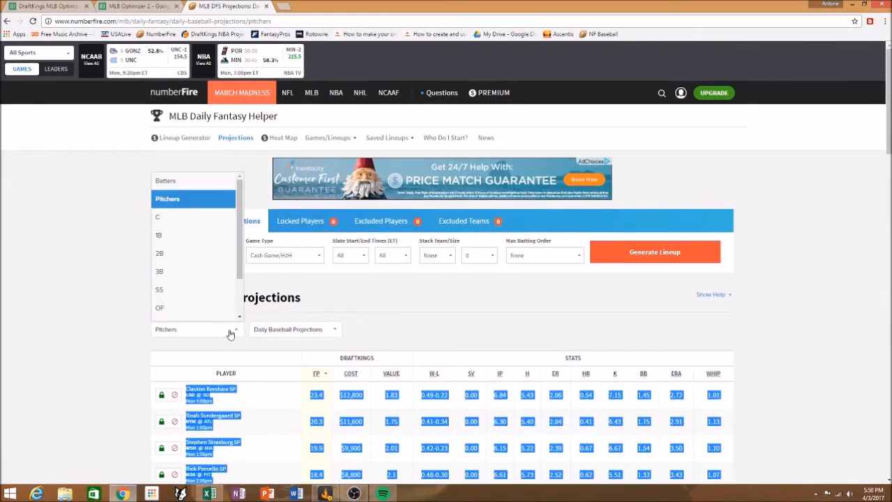
click(175, 184)
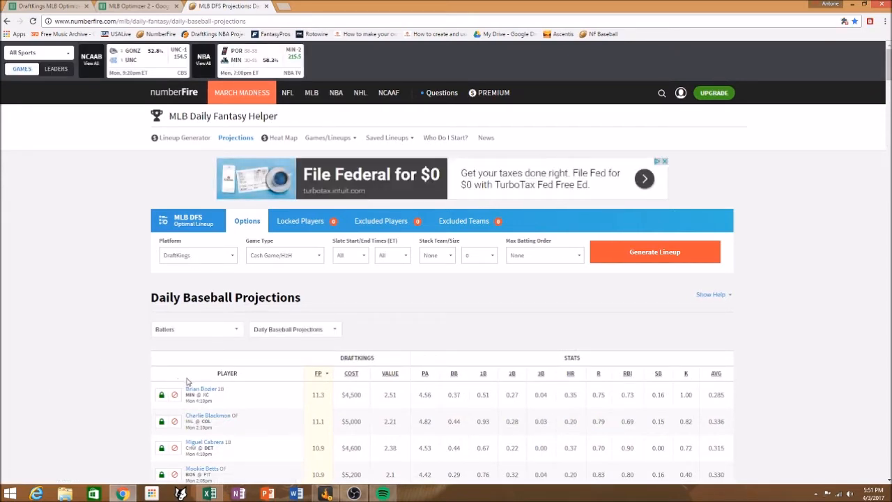
Copy all batter projection rows from numberFire into the NumberFire sheet below the pitchers, starting at A48
drag(187, 382, 730, 256)
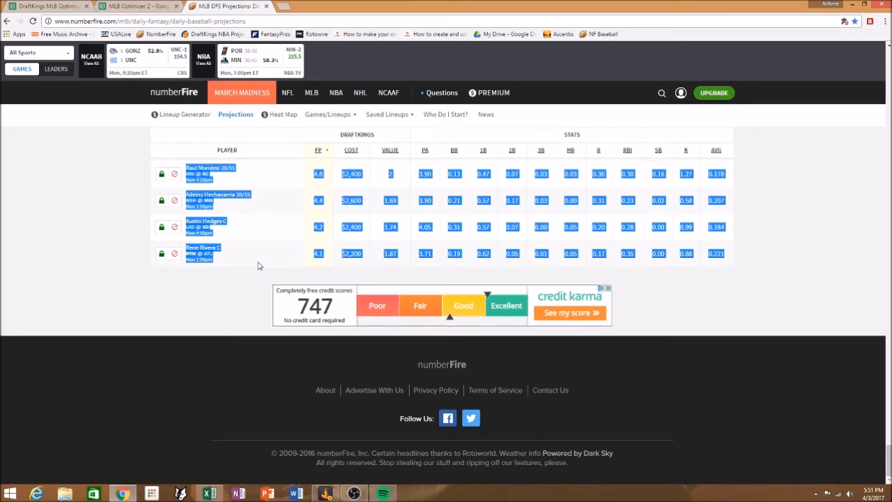
key(ctrl+shift+Tab)
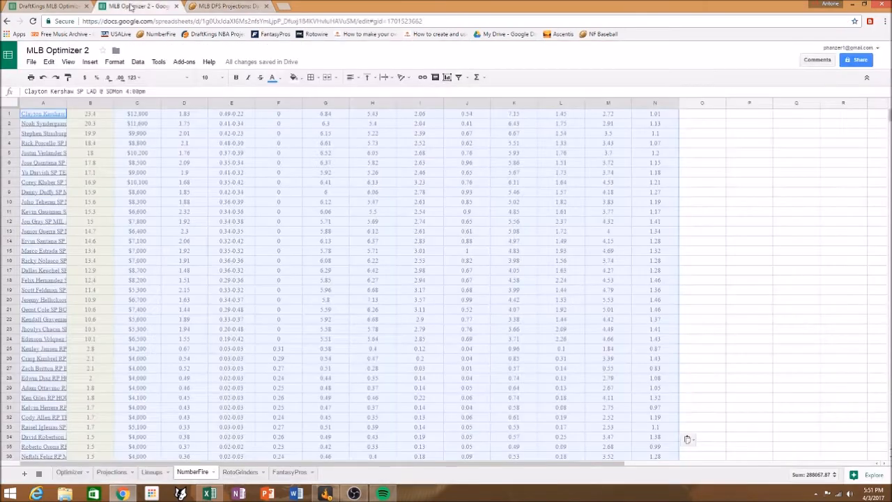
scroll(202, 315, down, 5)
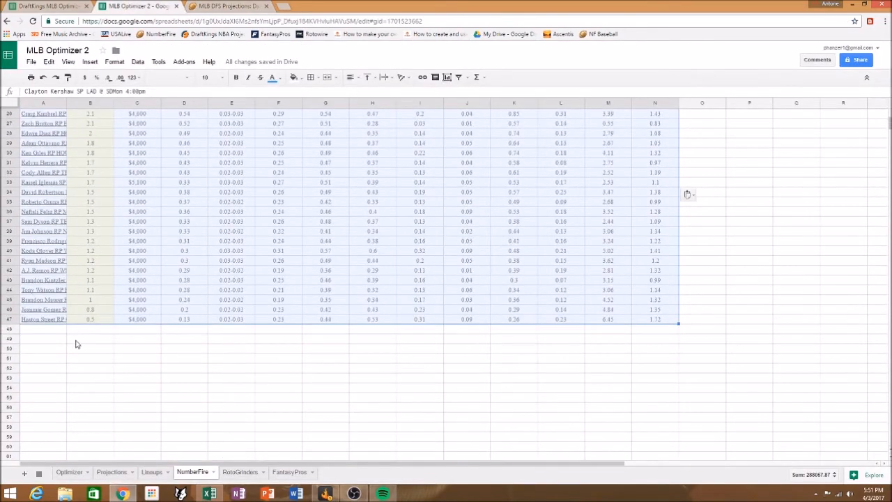
click(50, 331)
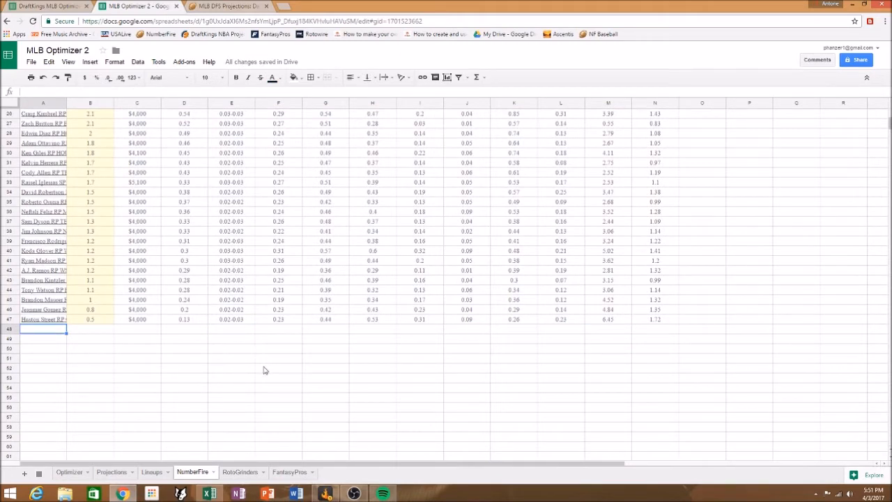
key(ctrl+v)
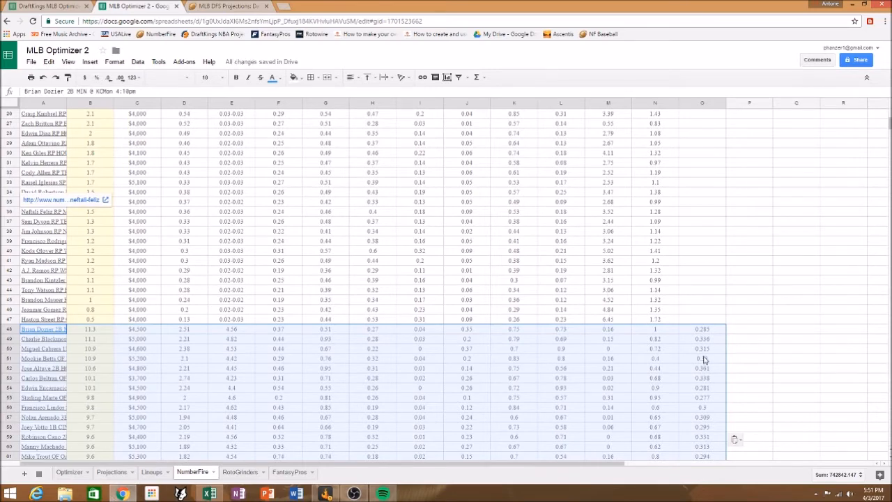
scroll(704, 359, up, 7)
scroll(705, 359, down, 5)
scroll(705, 359, up, 7)
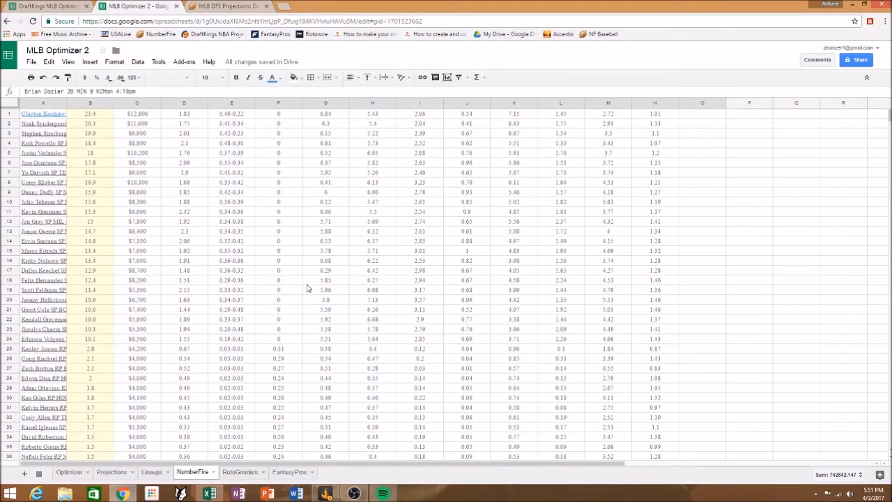
Select the empty RotoGrinders sheet, open RotoGrinders' DraftKings projections for MLB and check the available slates
click(241, 473)
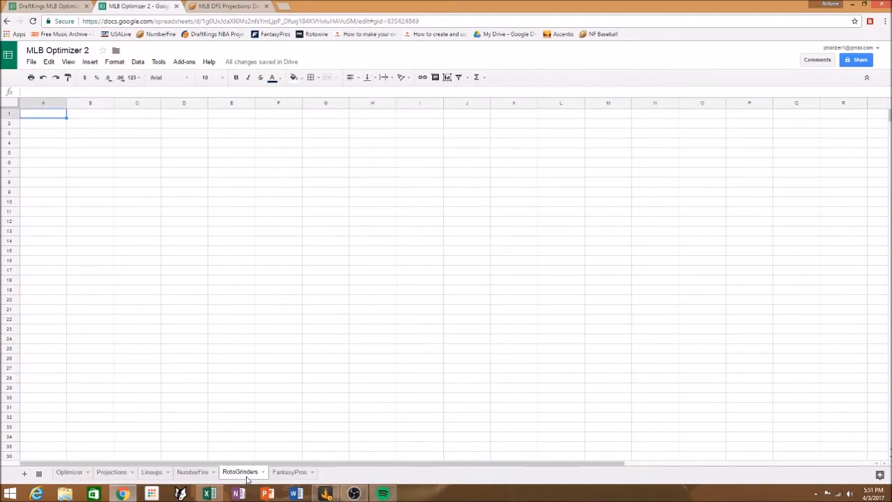
click(208, 7)
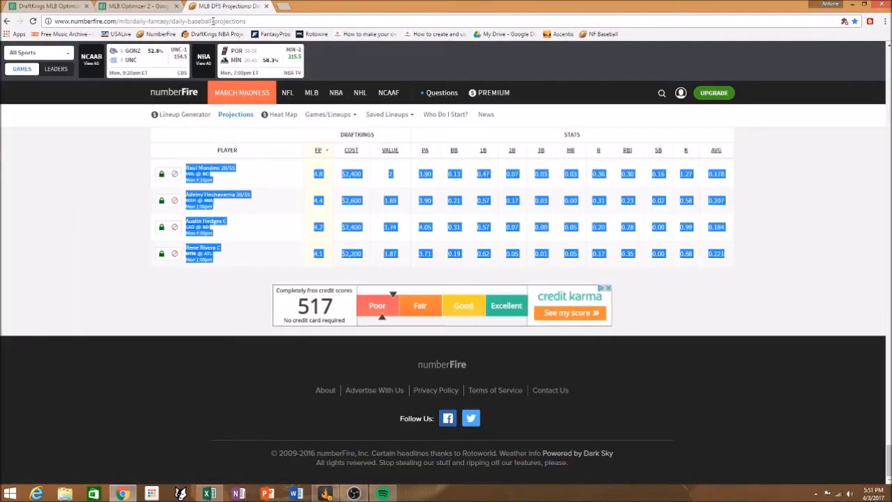
click(214, 35)
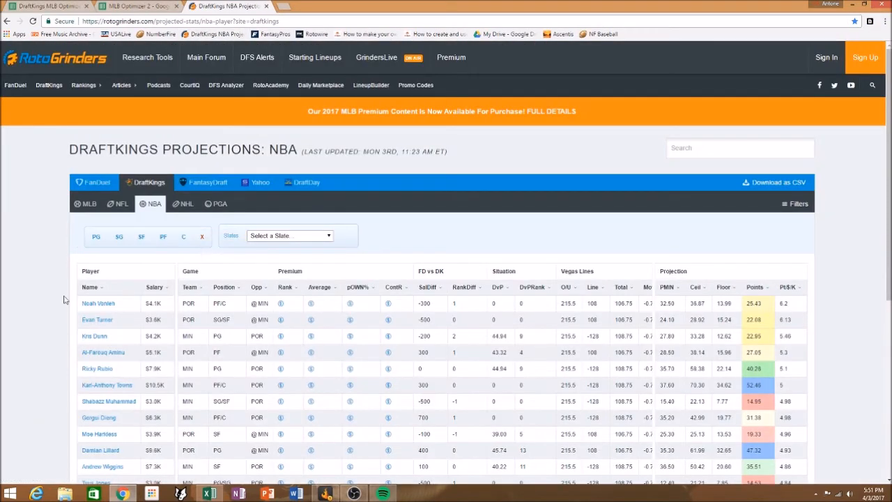
click(91, 205)
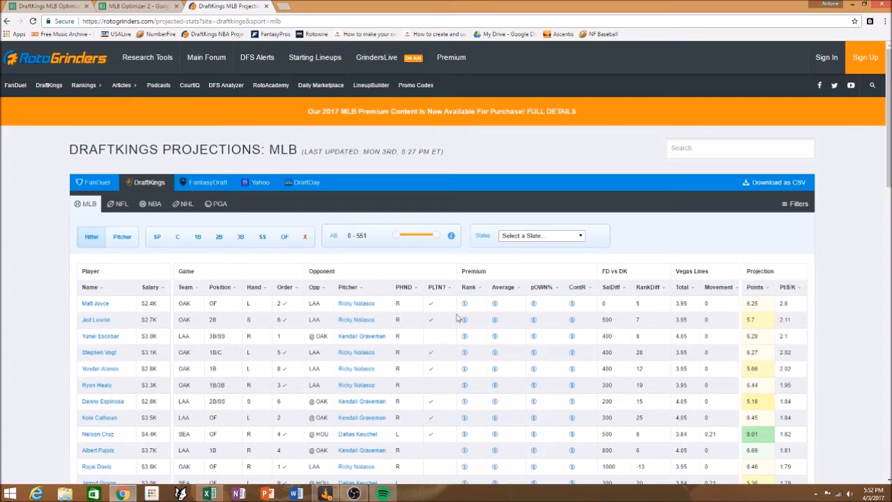
click(580, 236)
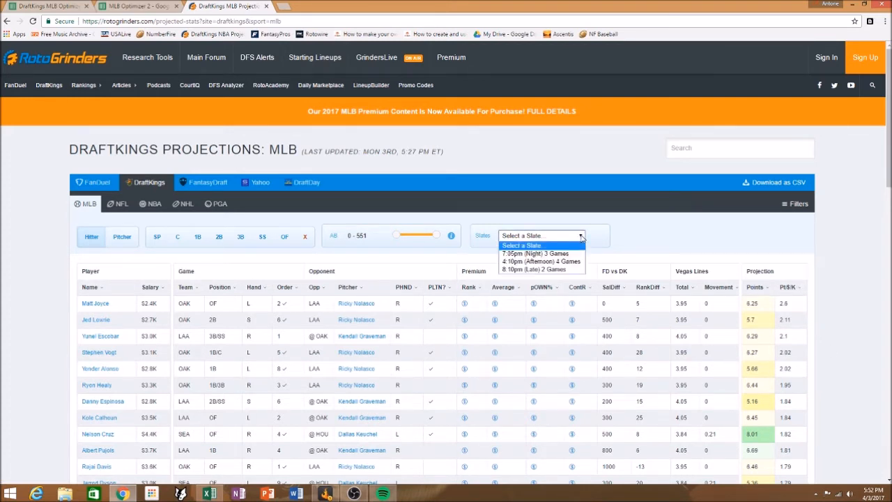
click(581, 238)
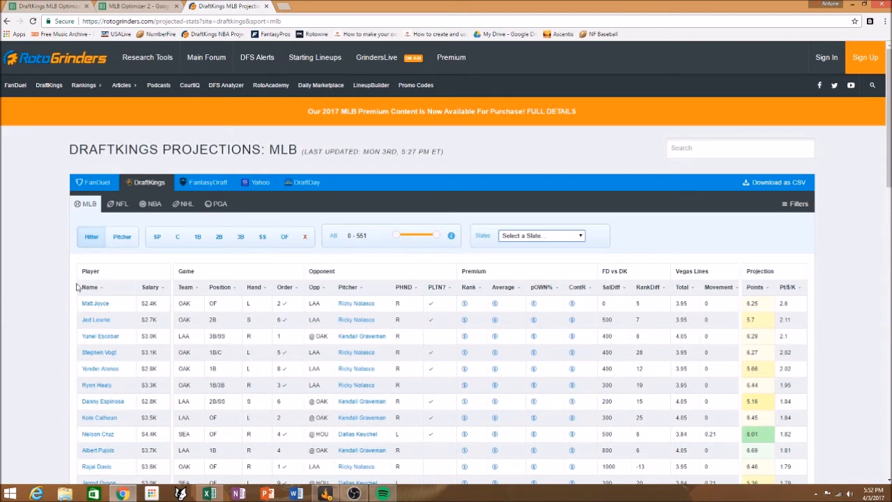
Copy the Name column of all MLB hitters from RotoGrinders into the RotoGrinders sheet, starting at A1
drag(81, 288, 118, 328)
key(ctrl+c)
drag(122, 359, 118, 244)
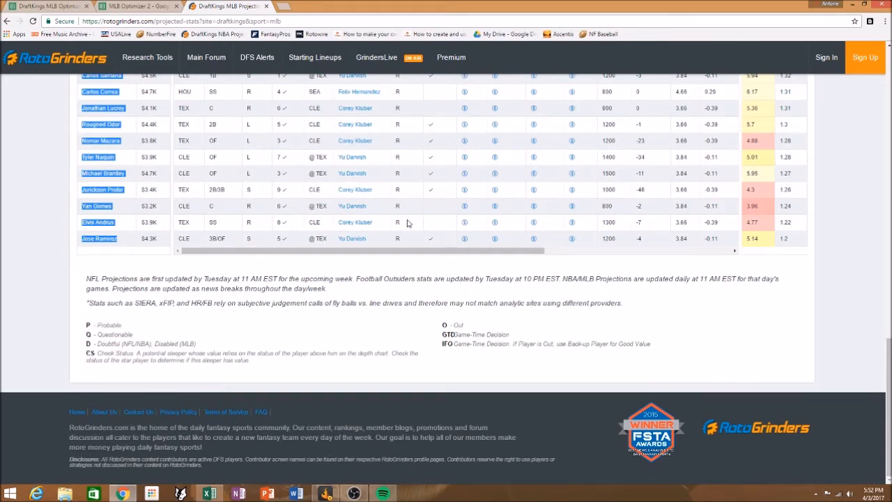
click(133, 5)
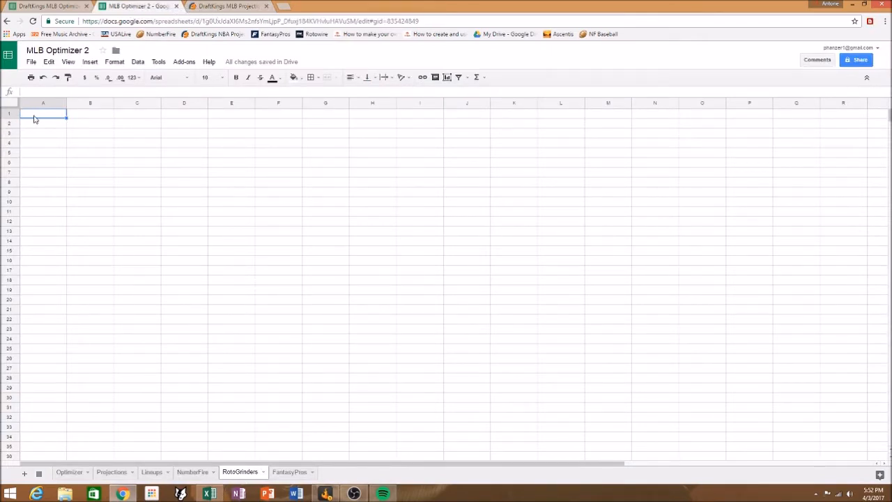
key(ctrl+v)
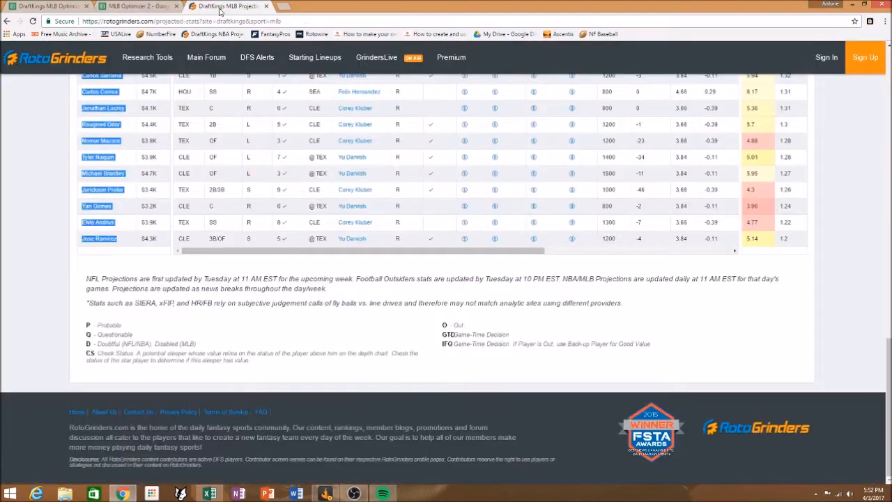
Copy the Points column of all MLB hitters from RotoGrinders into the RotoGrinders sheet beside the names, starting at B1
click(222, 7)
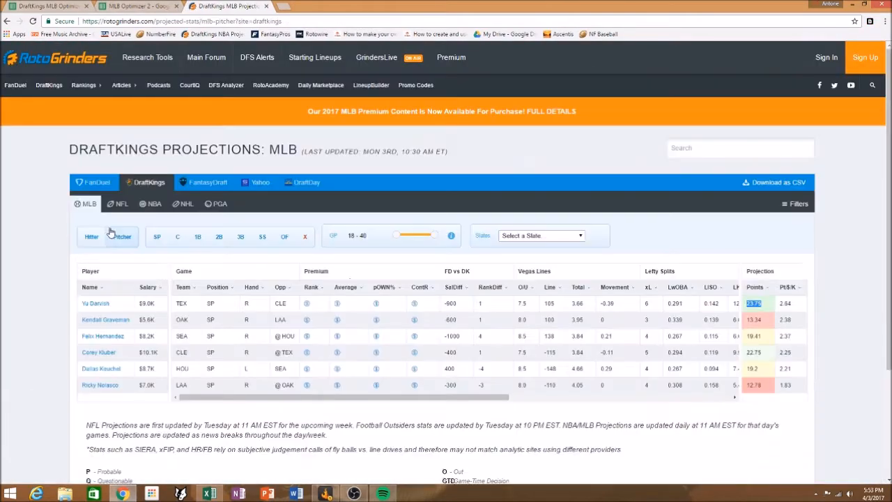
click(96, 237)
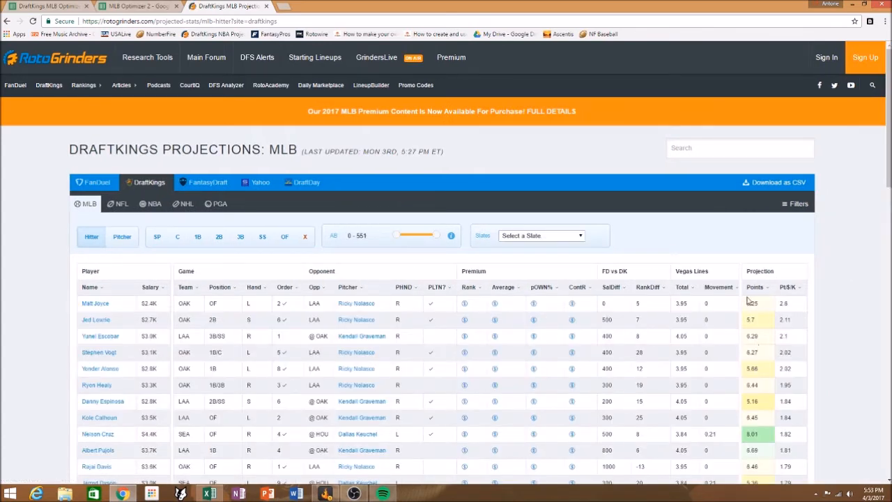
drag(745, 292, 766, 239)
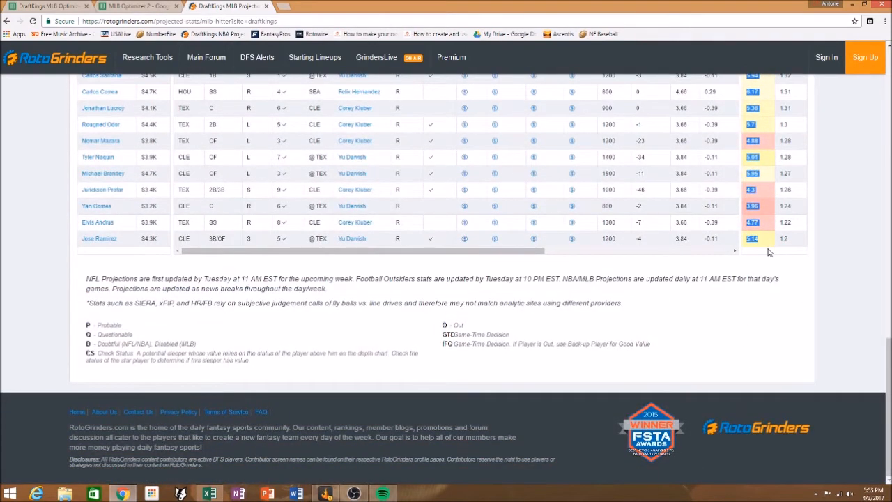
click(136, 7)
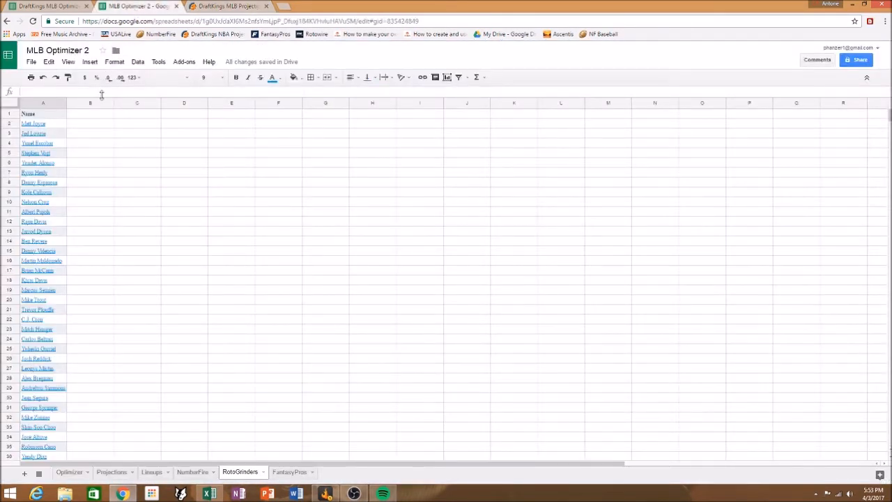
click(95, 118)
key(ctrl+v)
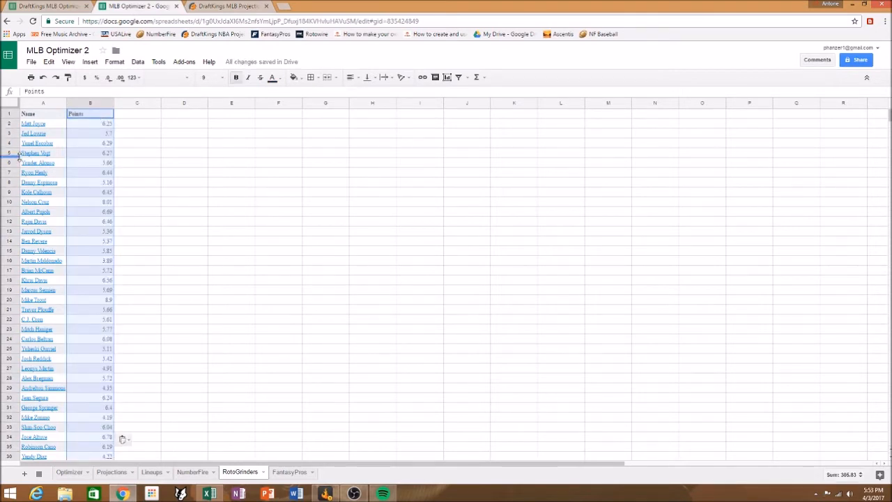
scroll(106, 394, down, 3)
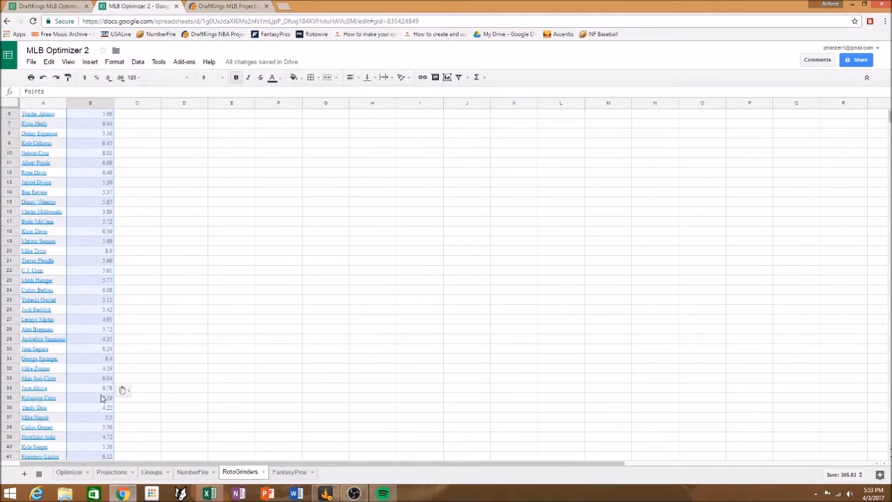
scroll(105, 377, up, 3)
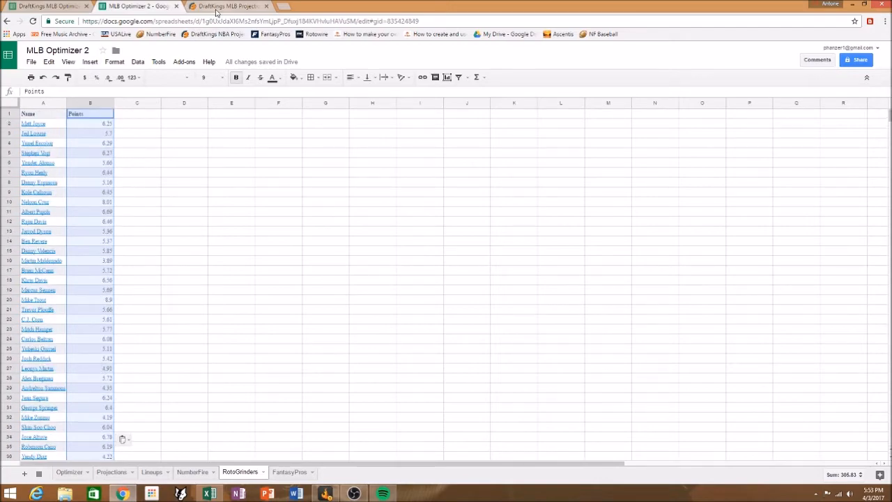
Switch RotoGrinders to the Pitcher projections and copy all pitcher names into the RotoGrinders sheet below the hitters, starting at A56
click(216, 6)
scroll(5, 272, up, 5)
scroll(6, 279, up, 15)
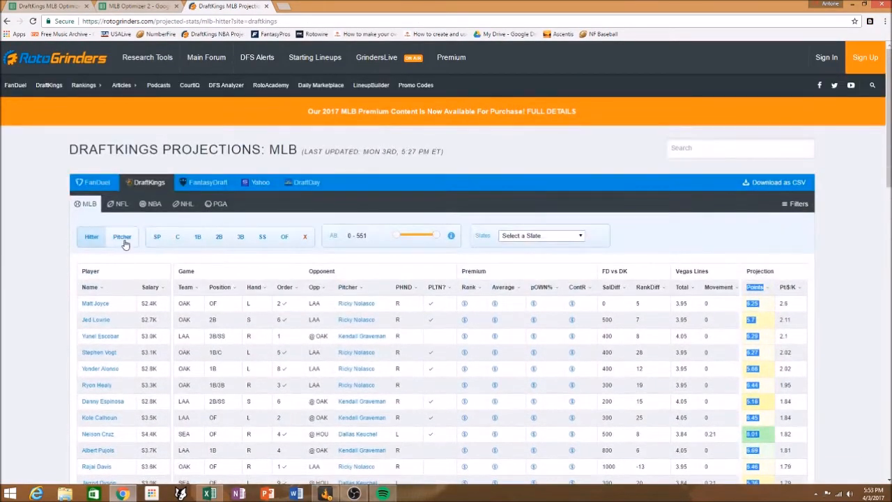
click(123, 239)
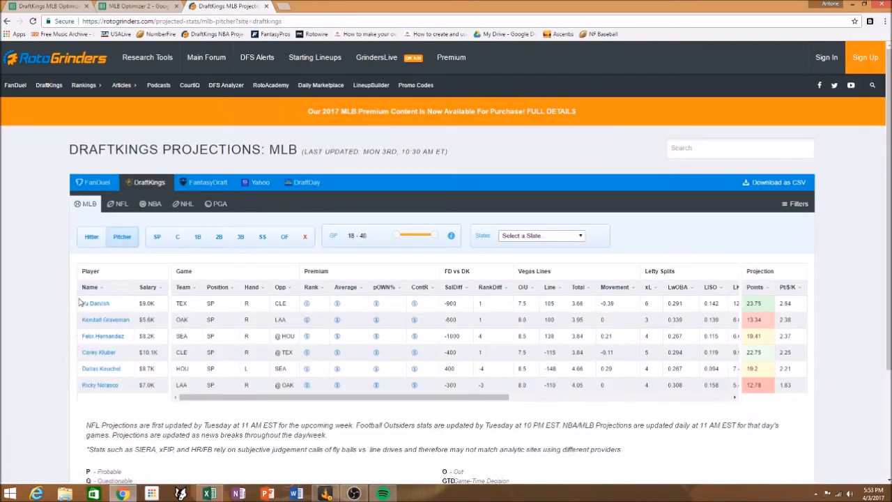
drag(79, 301, 125, 392)
key(ctrl+c)
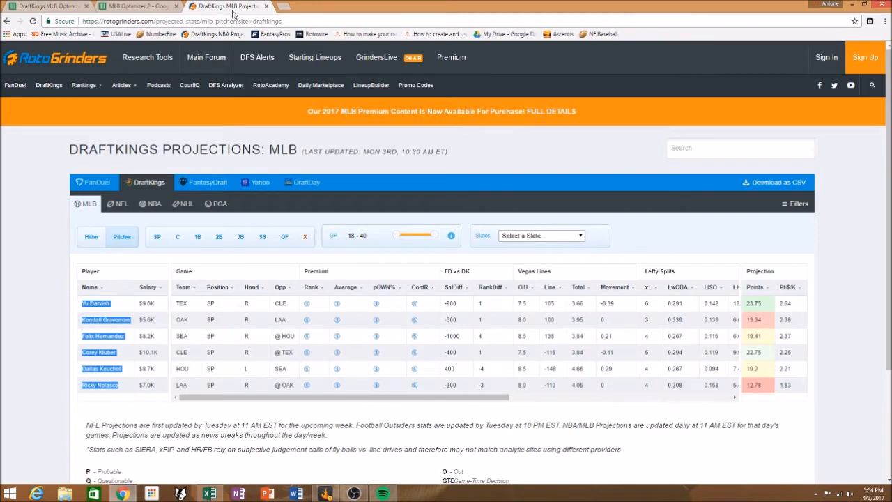
click(136, 7)
scroll(67, 373, down, 6)
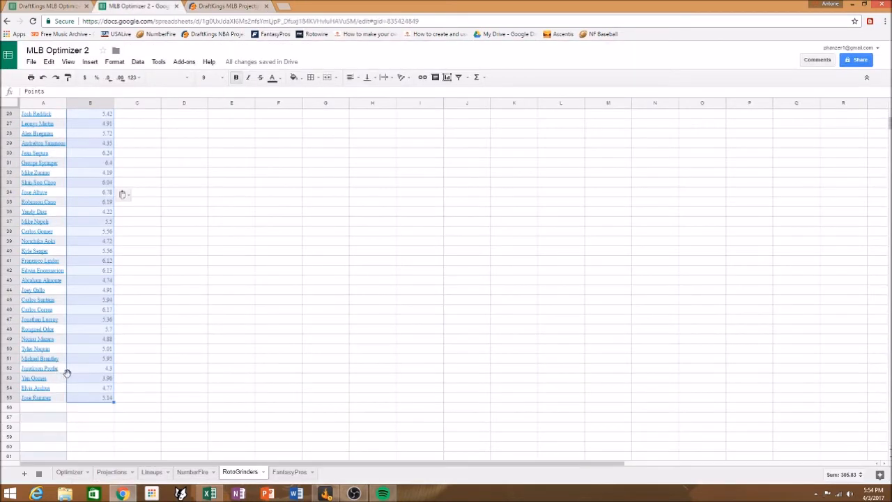
click(55, 408)
key(ctrl+v)
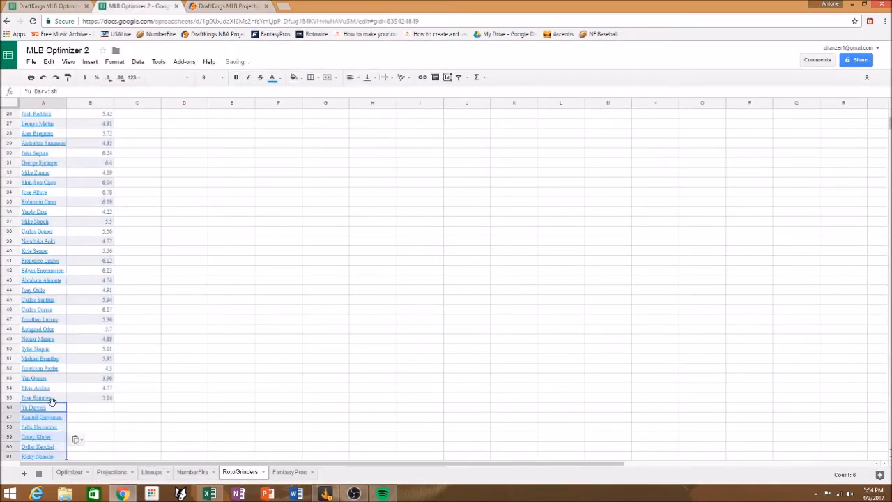
Copy the pitchers' projected points from RotoGrinders into the RotoGrinders sheet, starting at B56, and review the combined list
click(203, 9)
drag(744, 303, 769, 387)
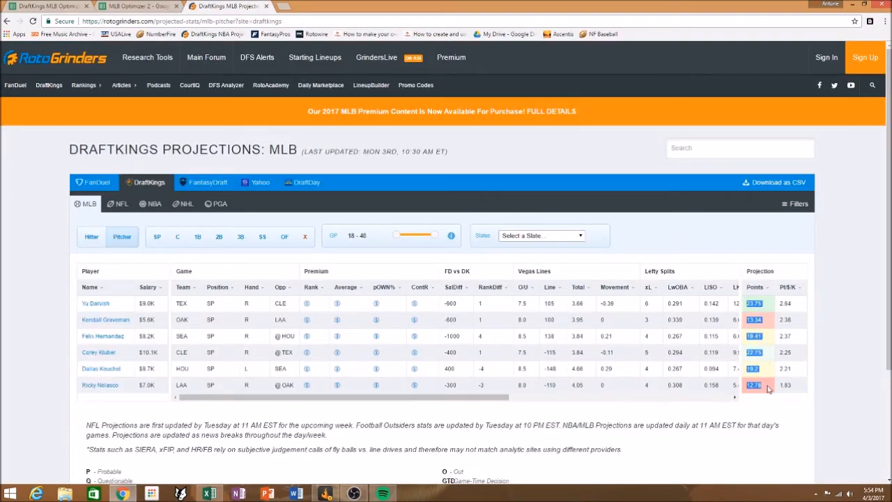
click(138, 7)
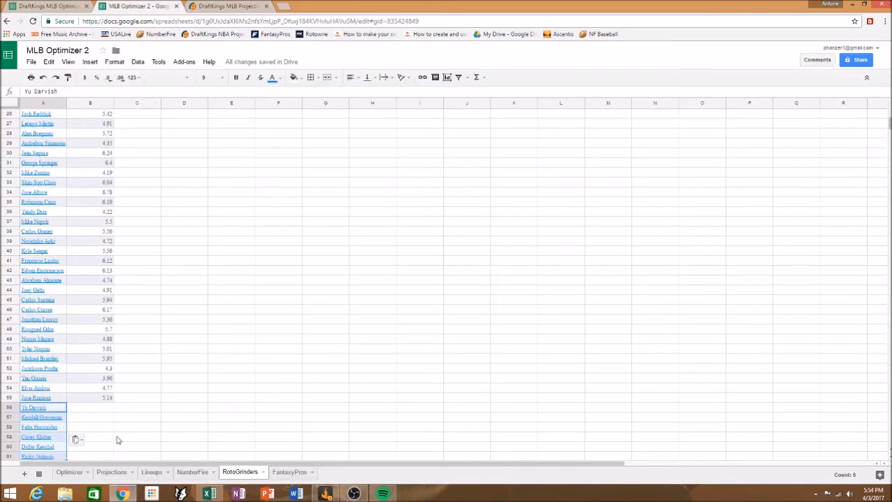
click(110, 410)
key(ctrl+v)
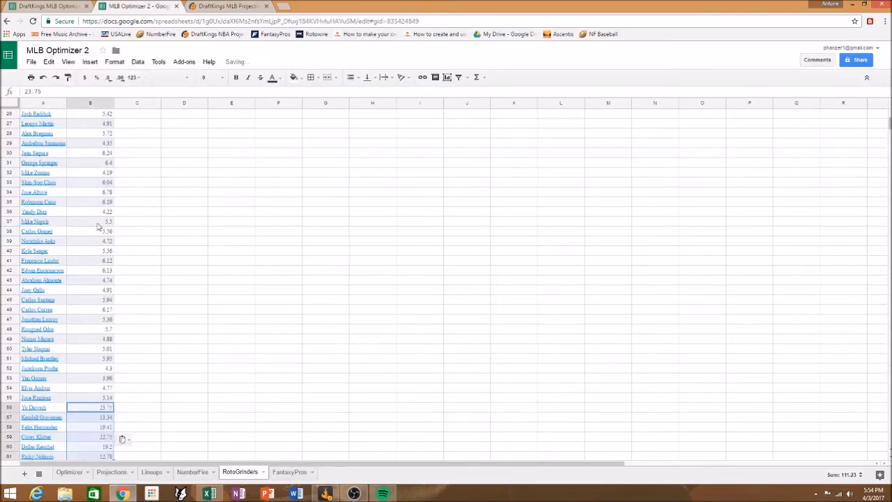
scroll(178, 279, up, 5)
scroll(185, 271, down, 5)
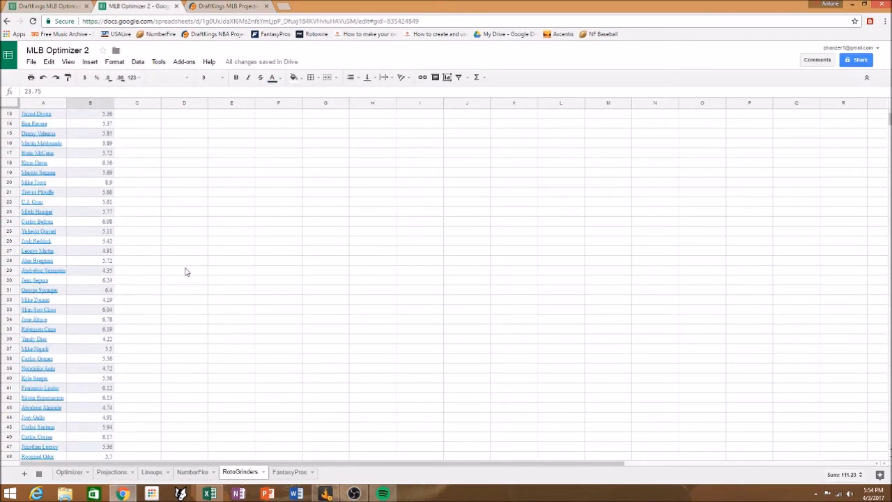
scroll(185, 273, up, 2)
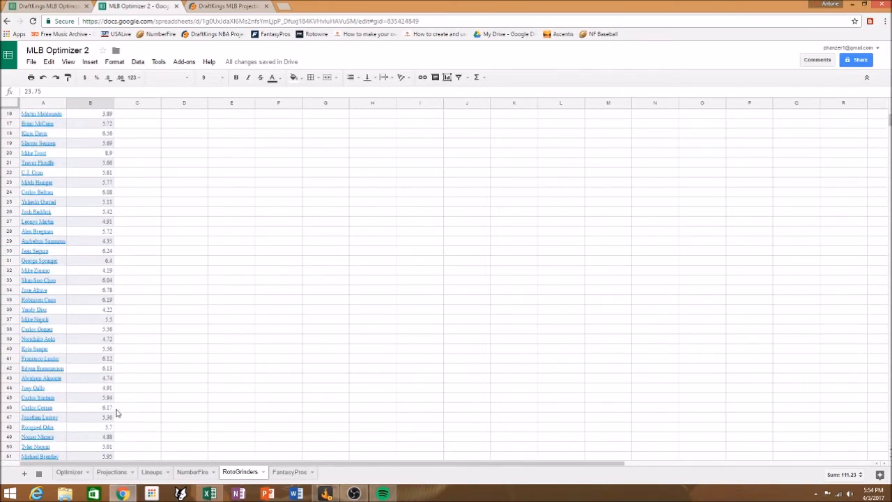
scroll(139, 335, up, 3)
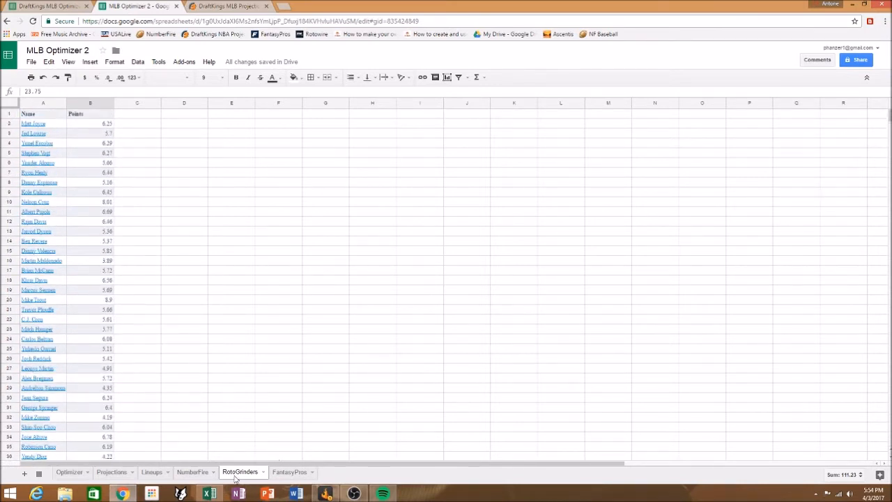
Select the empty FantasyPros sheet and open the MLB daily Lineup Optimizer on the FantasyPros site
click(288, 477)
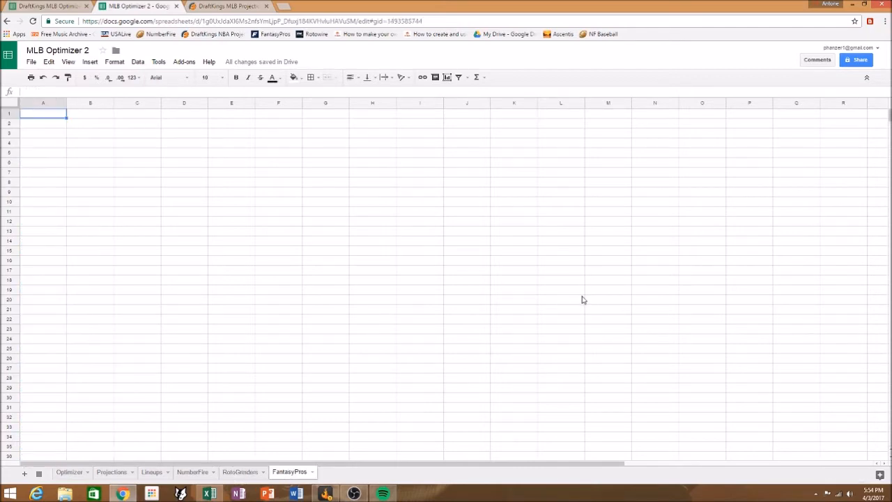
click(249, 6)
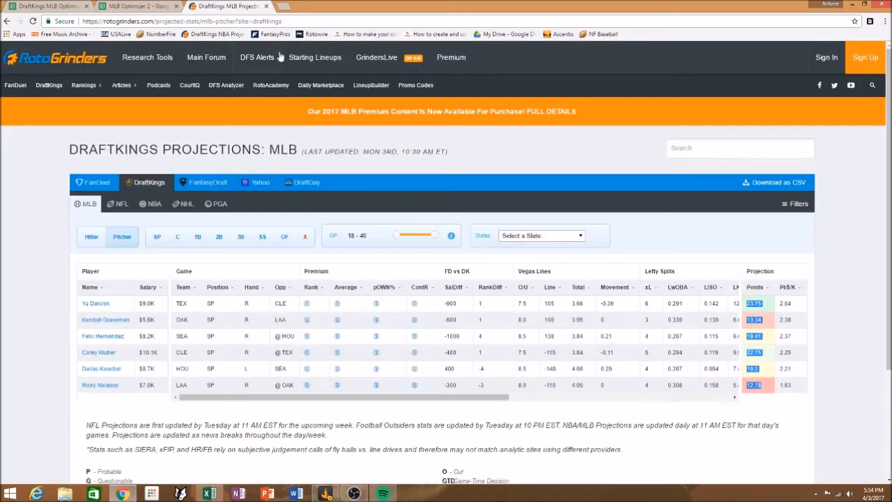
click(273, 34)
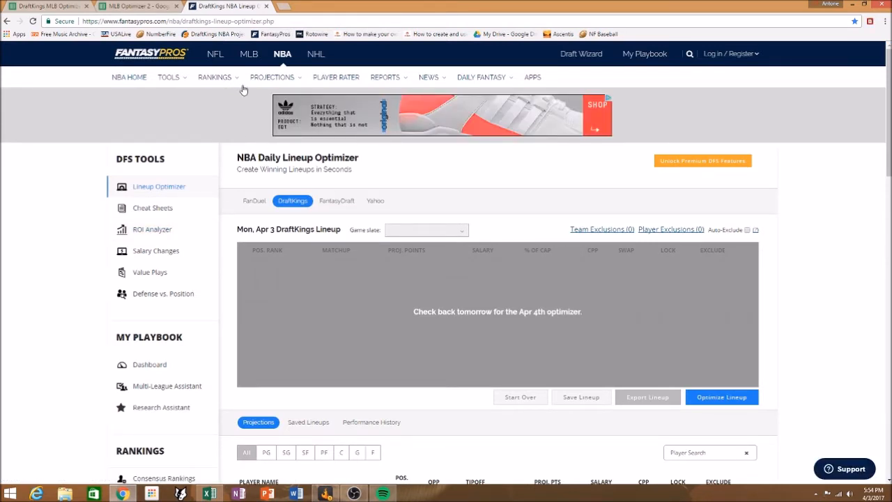
mouse_move(249, 54)
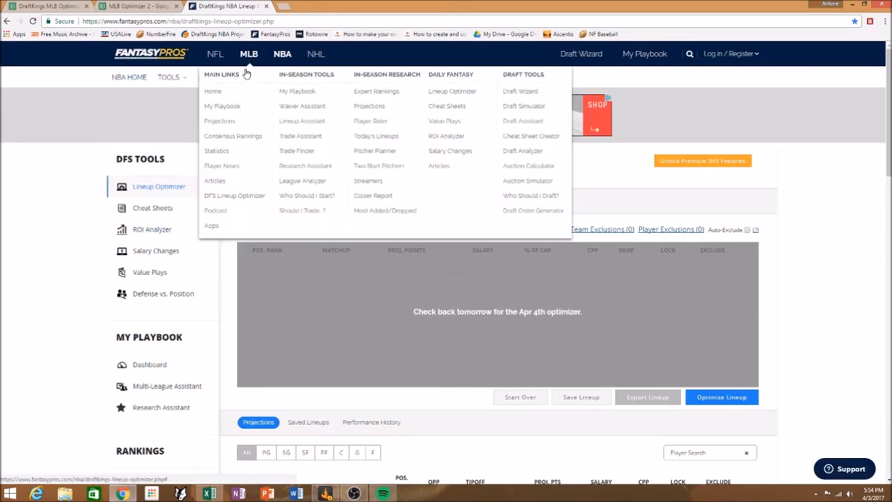
click(438, 95)
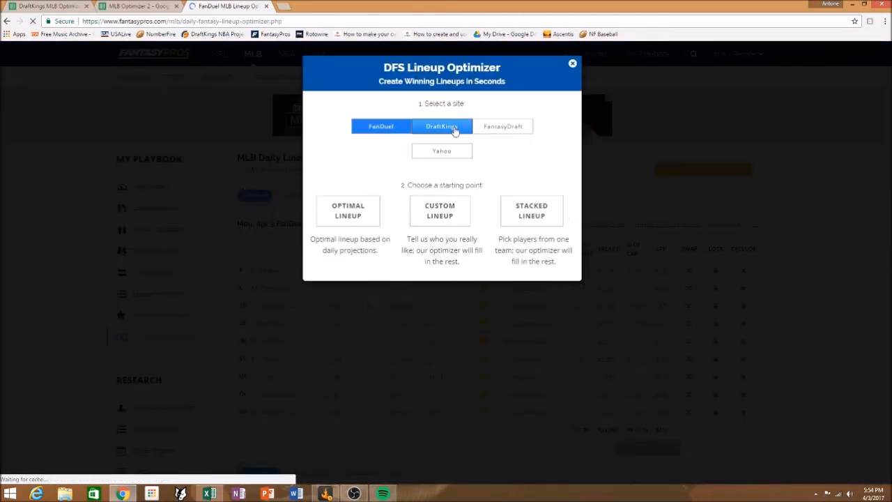
Switch the FantasyPros MLB lineup optimizer to DraftKings and dismiss the lineup setup dialog
click(446, 126)
click(573, 64)
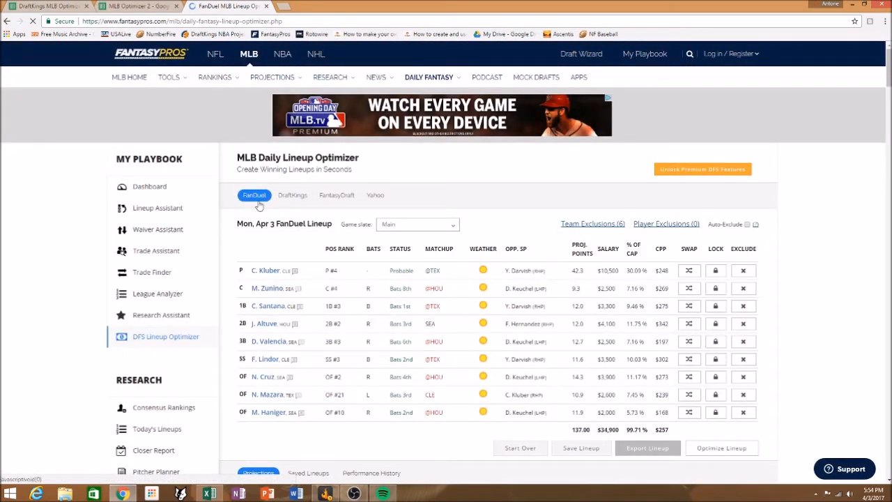
click(294, 195)
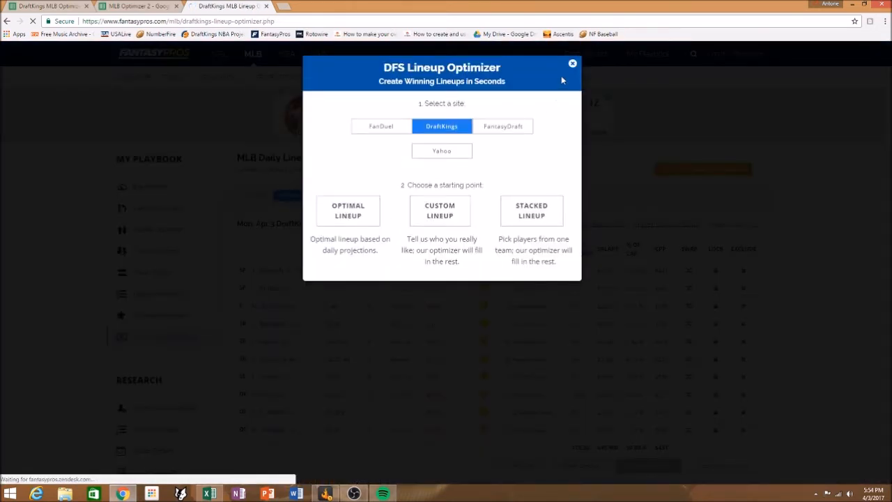
click(573, 63)
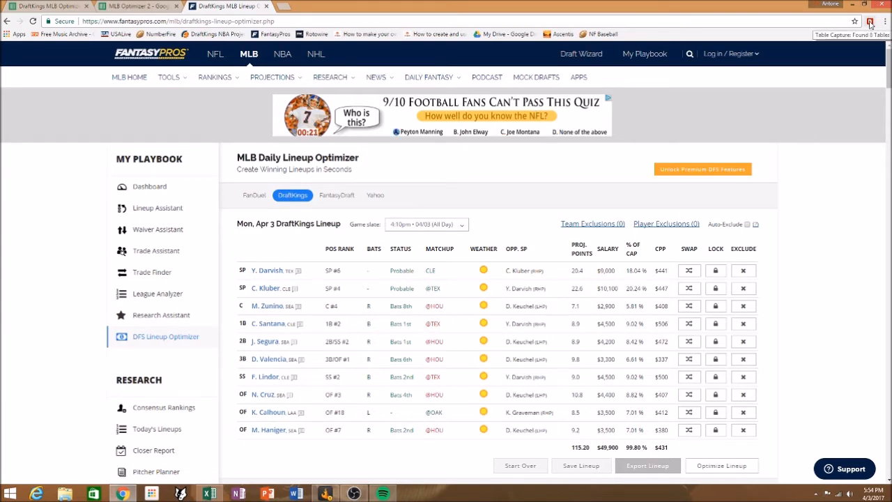
Capture the player-pool table from FantasyPros with Table Capture and paste it into the FantasyPros sheet at A1
scroll(839, 240, down, 2)
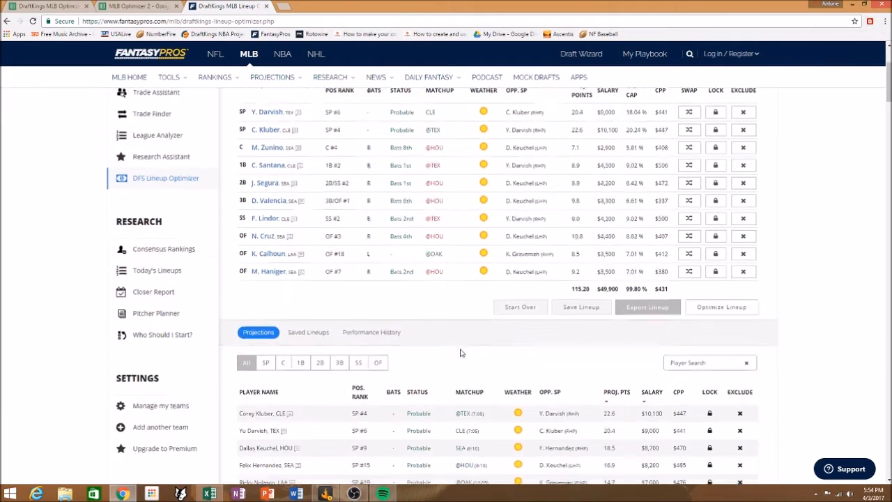
scroll(462, 351, down, 2)
scroll(450, 367, down, 1)
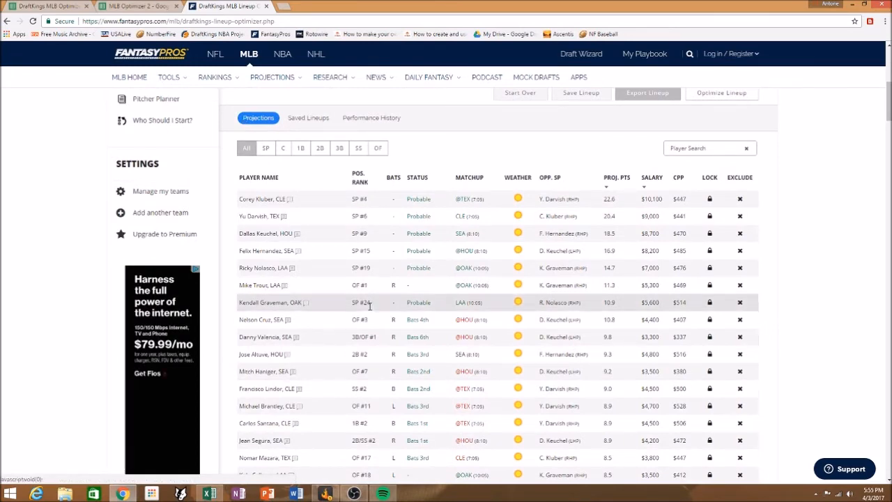
scroll(756, 230, up, 5)
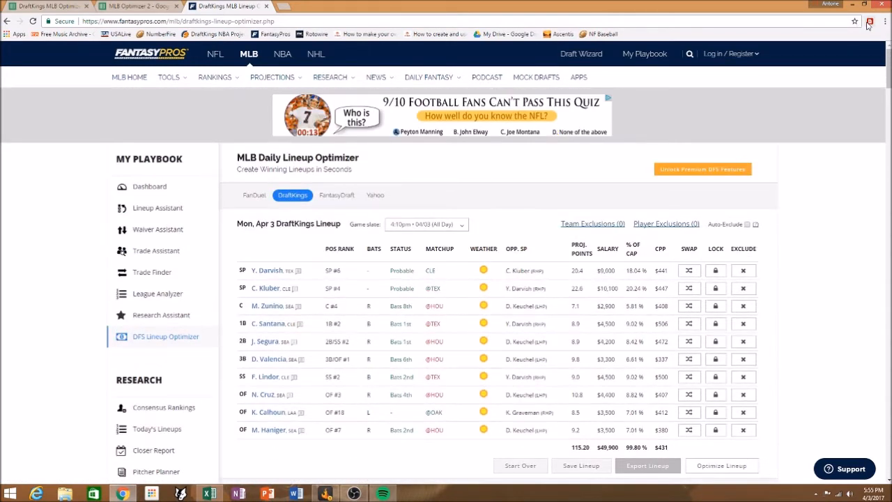
click(871, 22)
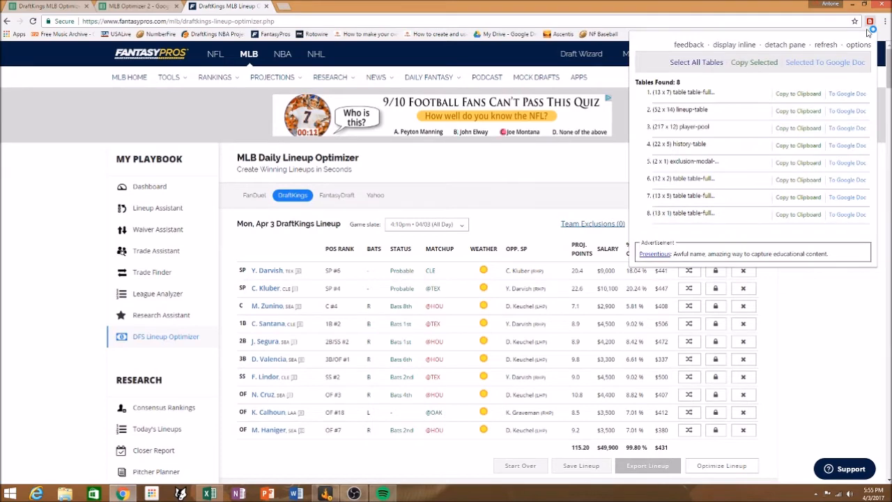
scroll(726, 94, down, 3)
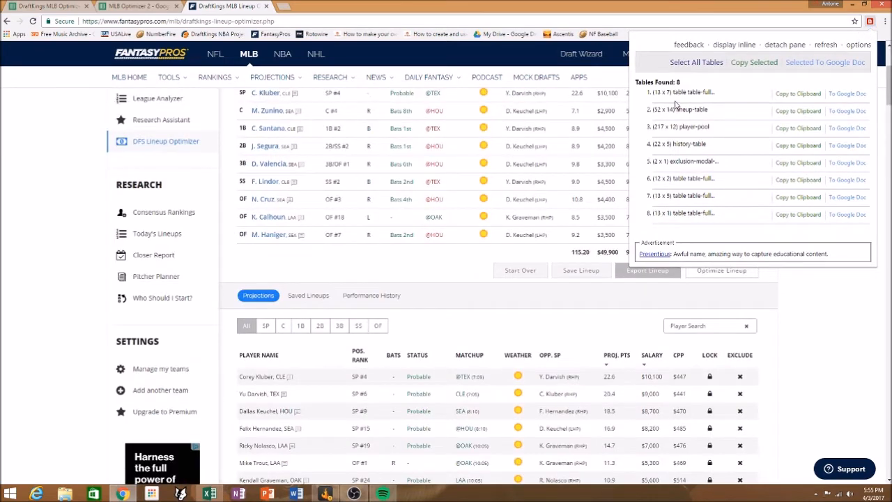
mouse_move(667, 131)
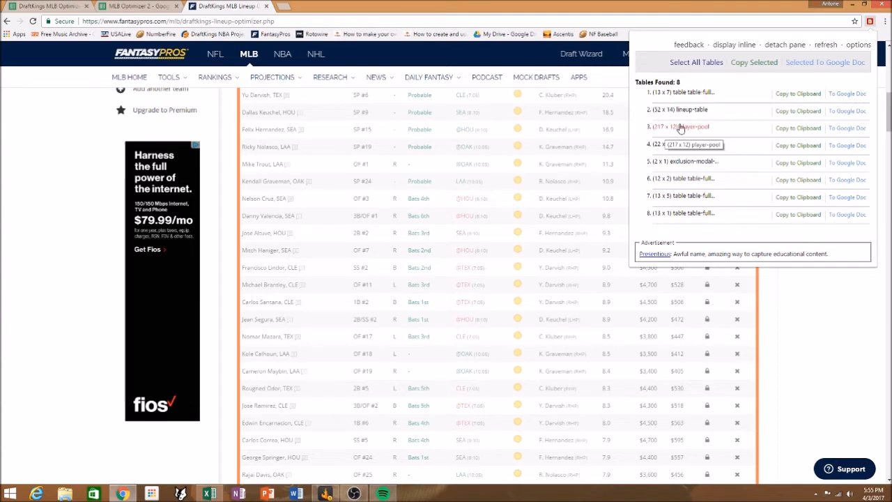
click(786, 131)
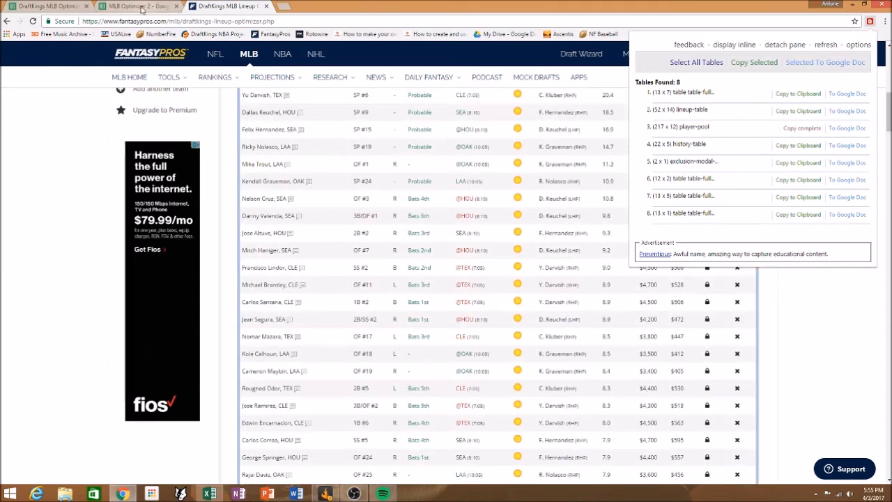
click(138, 6)
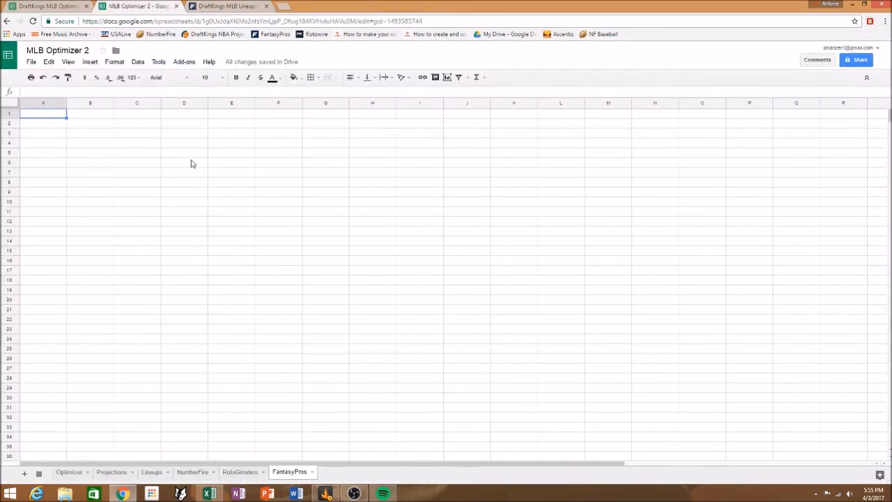
key(ctrl+v)
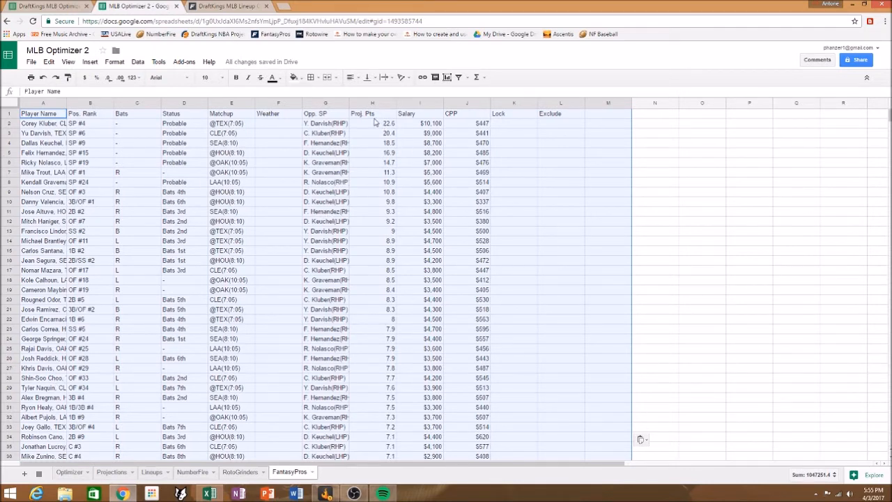
Compare the NumberFire, RotoGrinders and FantasyPros source sheets to review the projection data each one holds
click(251, 473)
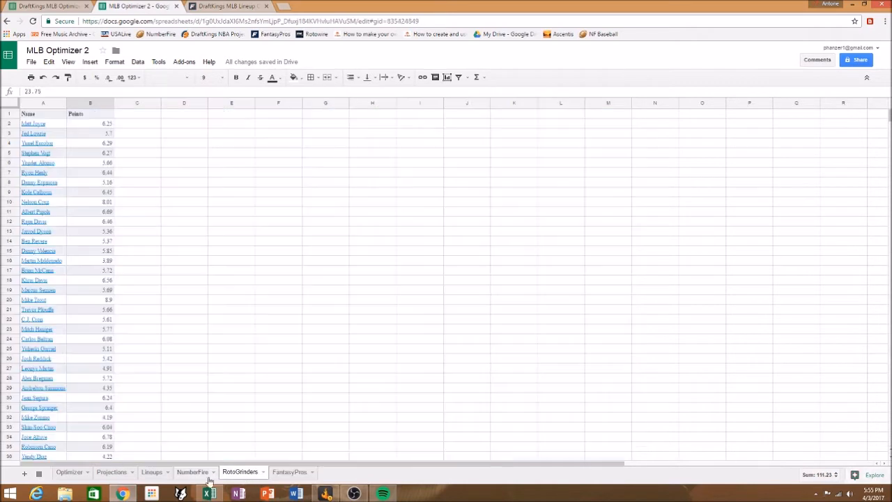
click(193, 473)
click(286, 473)
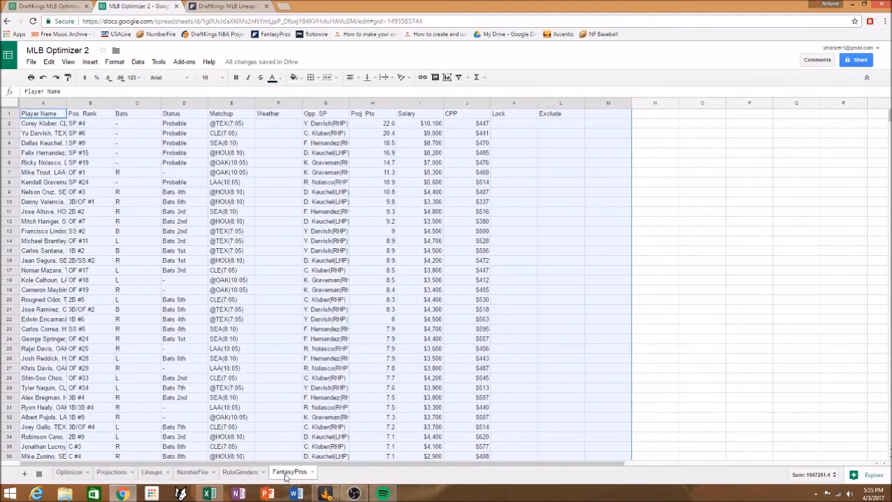
click(239, 474)
click(196, 477)
click(240, 474)
click(289, 473)
click(242, 474)
click(193, 473)
click(240, 474)
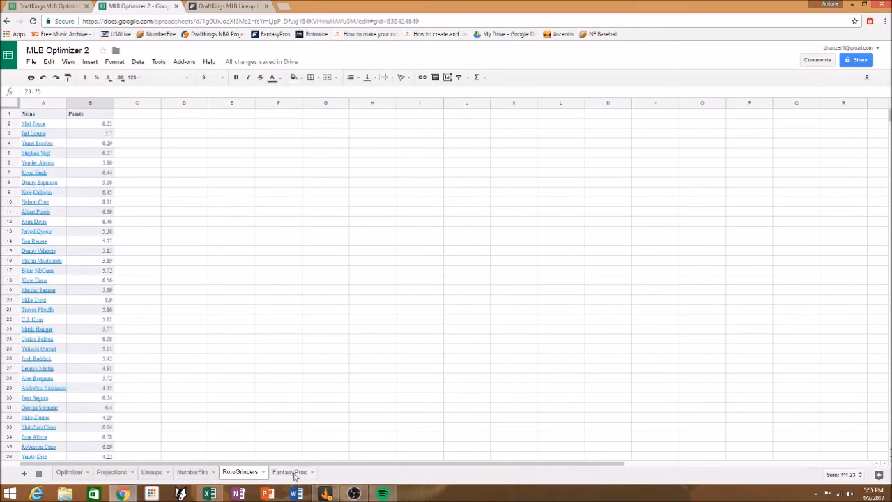
click(295, 474)
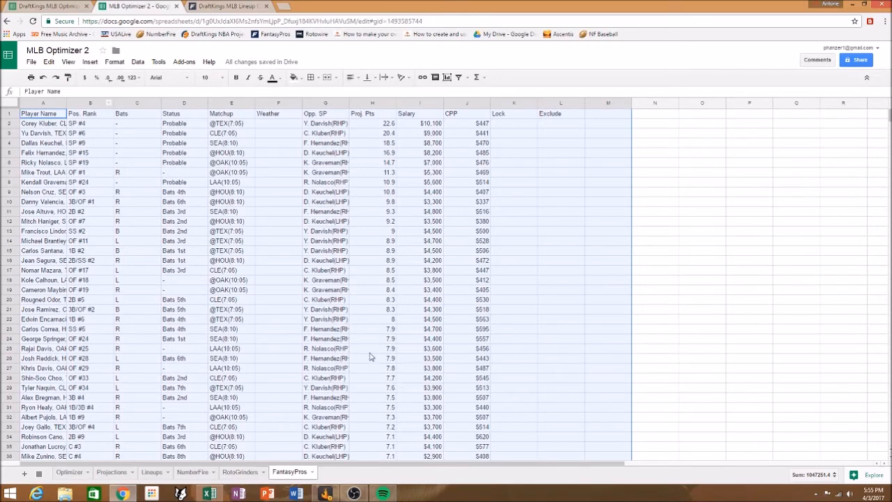
click(190, 473)
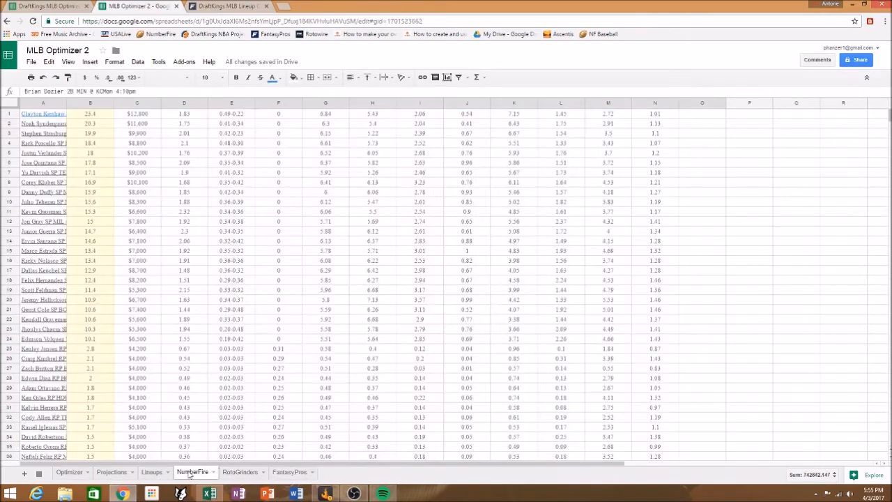
click(238, 473)
click(279, 473)
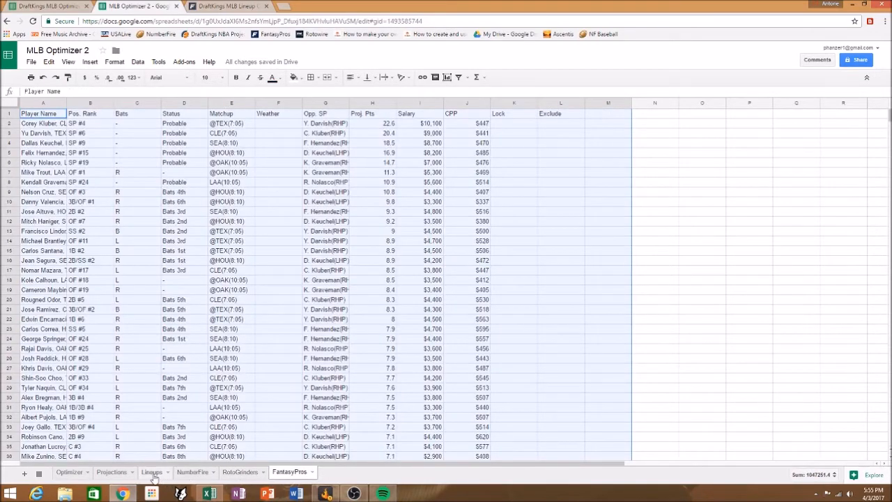
click(151, 473)
click(192, 473)
click(238, 472)
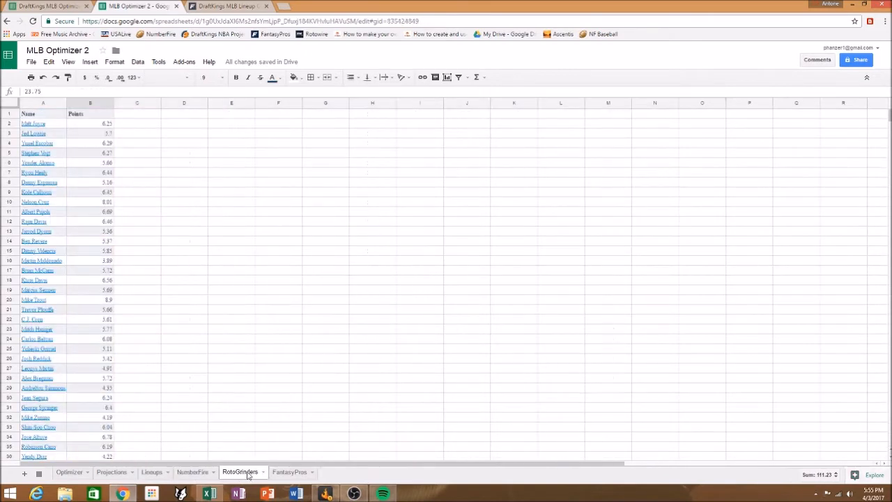
click(290, 472)
Add the column headers Numberfire, RotoGrinders, FantasyPros and Projection in D1:G1 of the Projections sheet
click(111, 473)
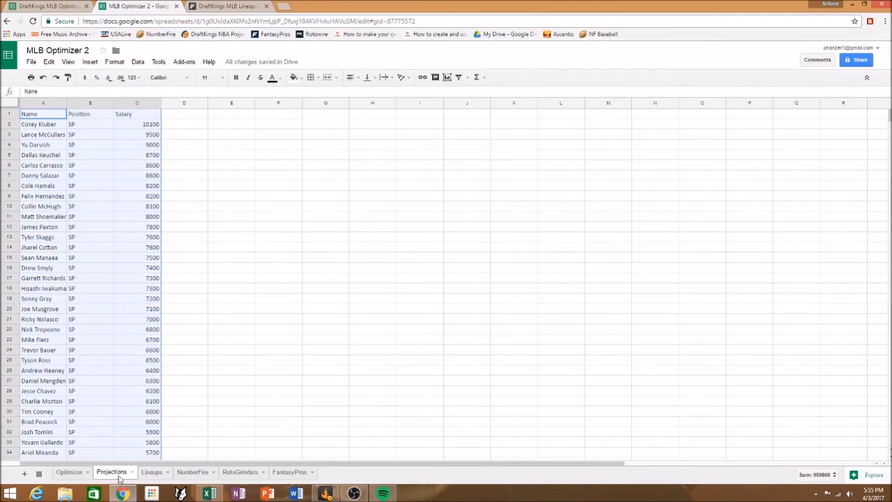
click(197, 116)
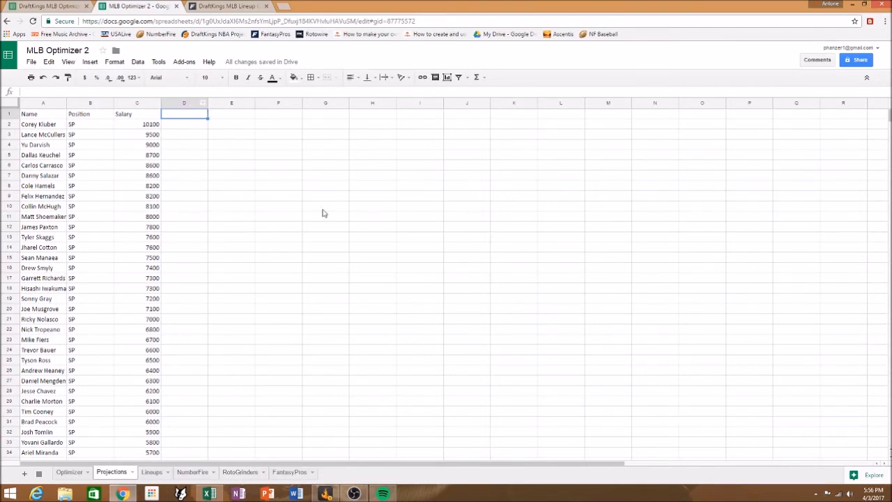
text(N)
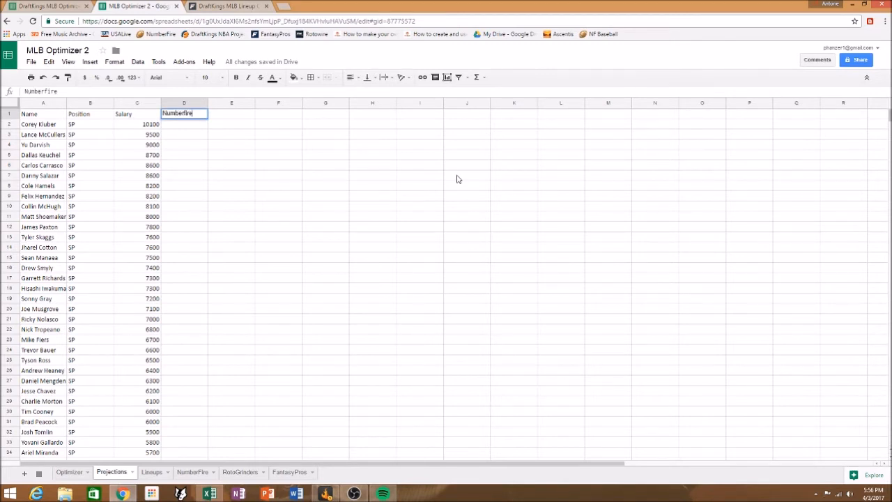
text(umberfire)
key(Tab)
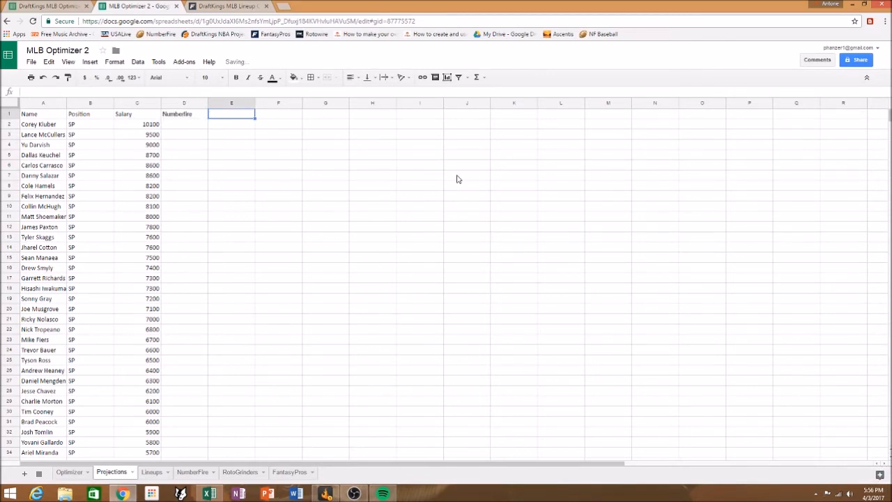
text(RotoGri)
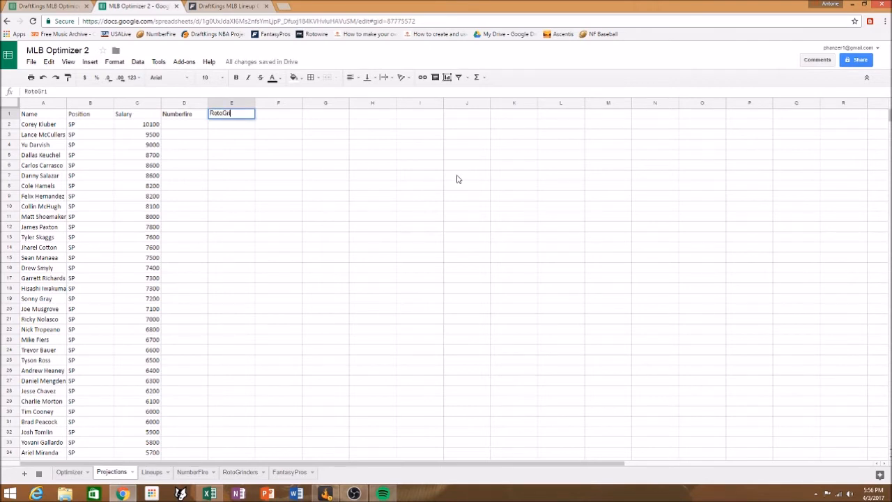
text(nders)
key(Tab)
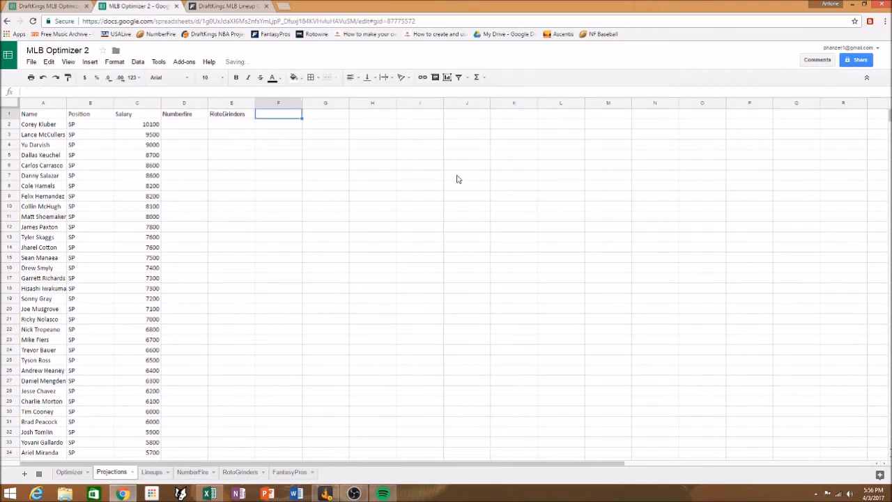
text(FantasyPros)
key(Tab)
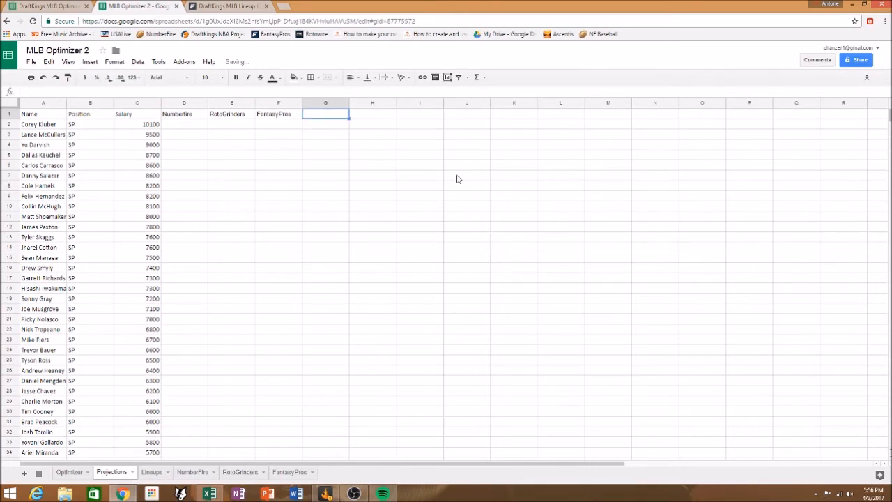
text(Projec)
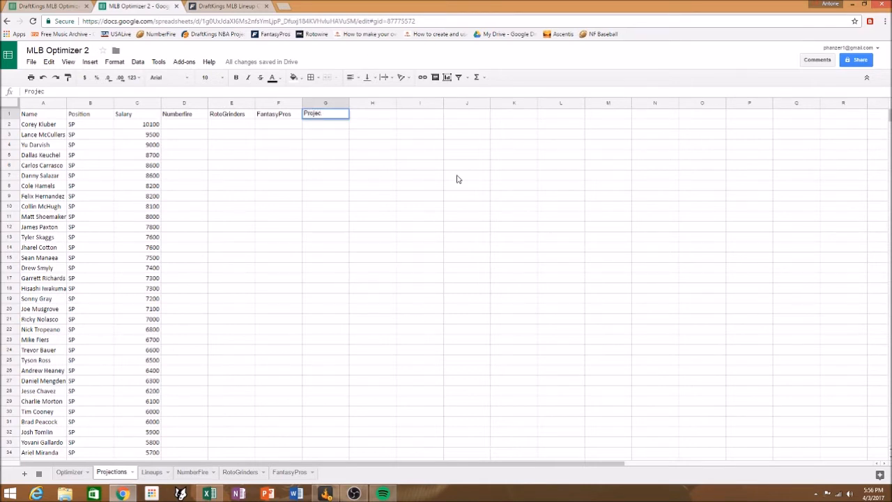
key(Tab)
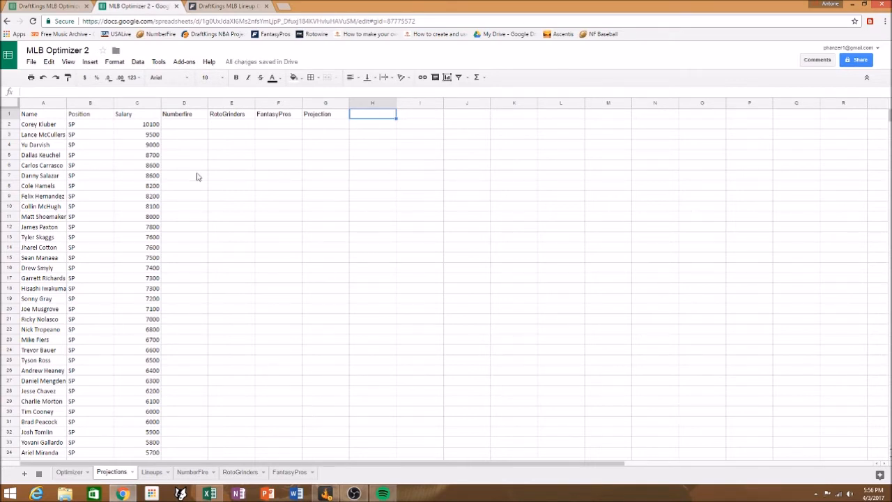
Copy the Numberfire formula =IFERROR(INDEX(NumberFire!B:B,(MATCH("*"&A2&"*",NumberFire!A:A,0))),0) from the DraftKings MLB Optimizer spreadsheet into D2 of MLB Optimizer 2's Projections sheet
click(188, 125)
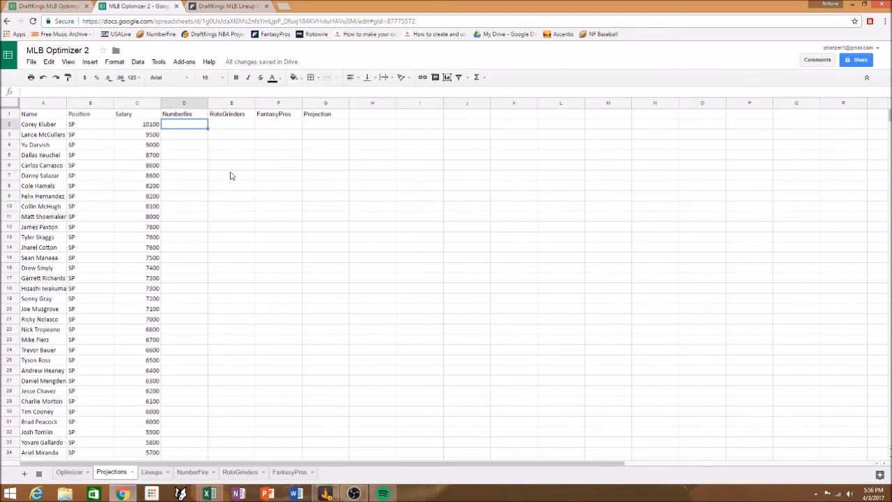
click(56, 7)
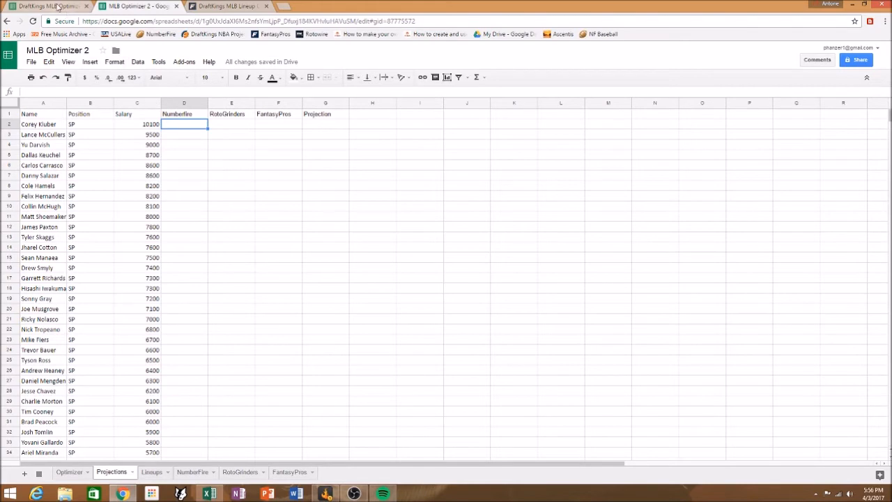
click(99, 93)
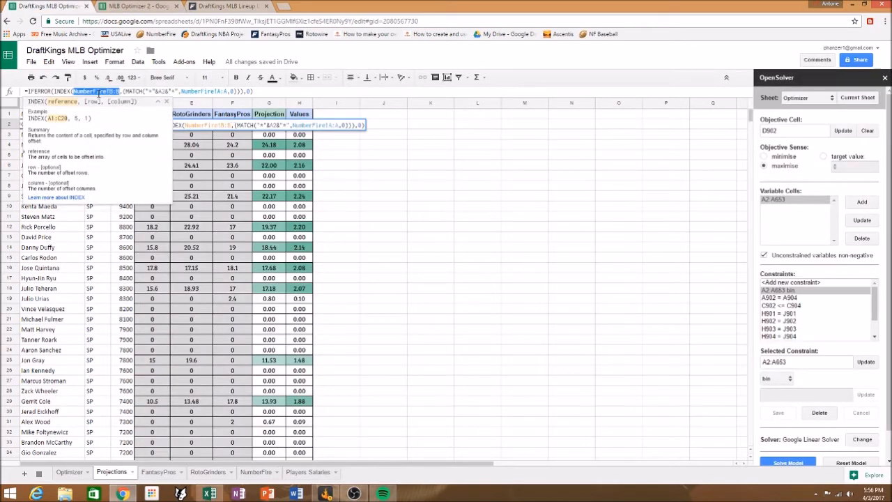
key(ctrl+a)
key(ctrl+c)
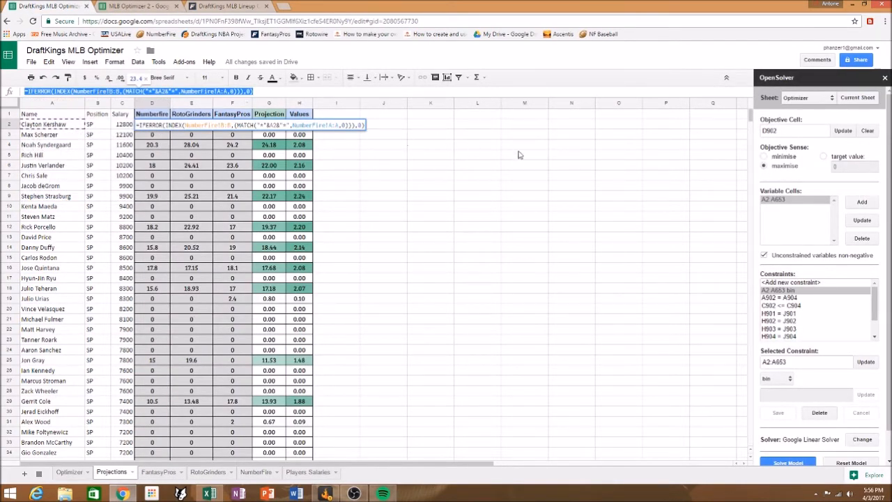
click(128, 9)
key(ctrl+v)
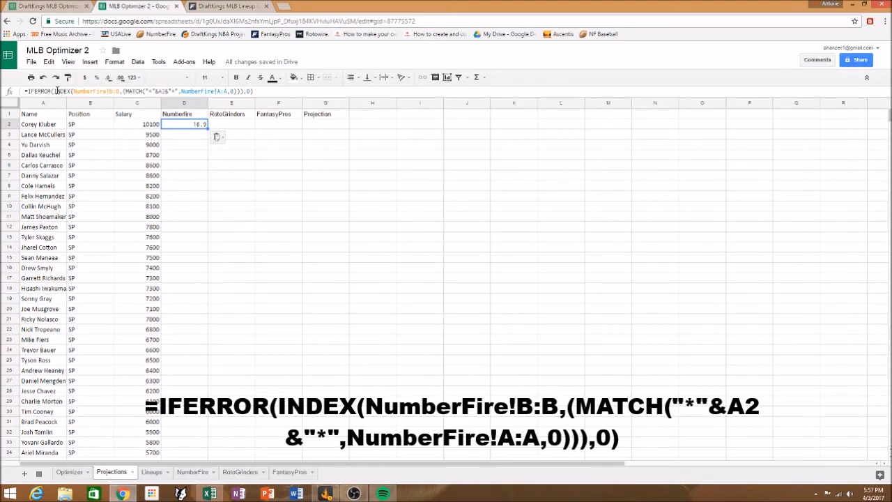
Examine the D2 formula's INDEX range, MATCH search key and NumberFire column references, leaving the formula as it is
drag(72, 91, 96, 91)
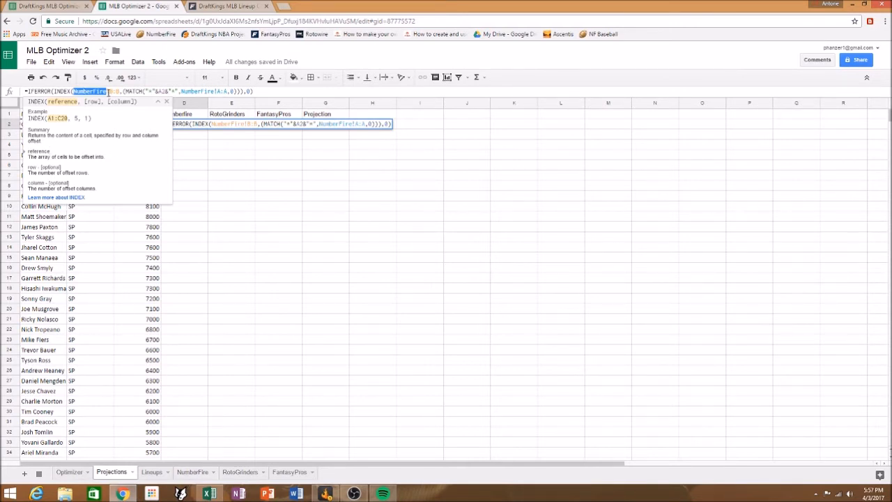
drag(108, 92, 118, 91)
mouse_move(120, 91)
mouse_down()
mouse_move(108, 92)
mouse_move(120, 92)
mouse_up()
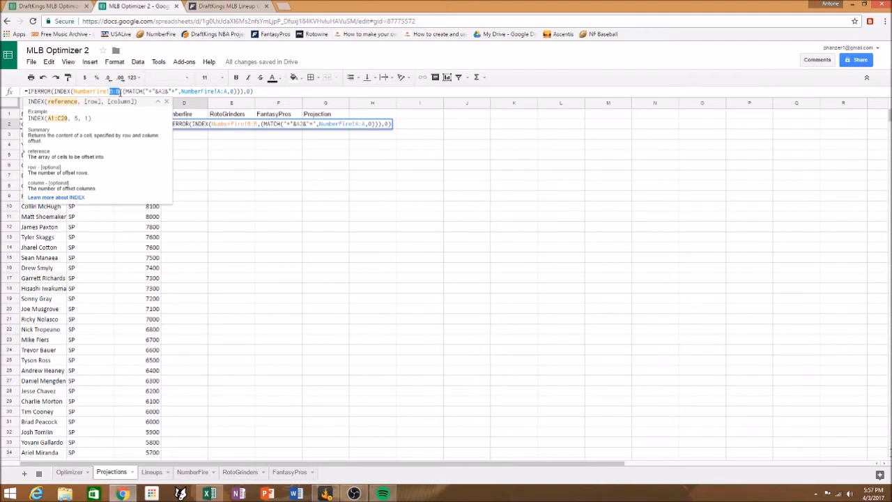
mouse_move(120, 93)
mouse_down()
mouse_move(67, 93)
mouse_move(125, 92)
mouse_move(112, 92)
mouse_up()
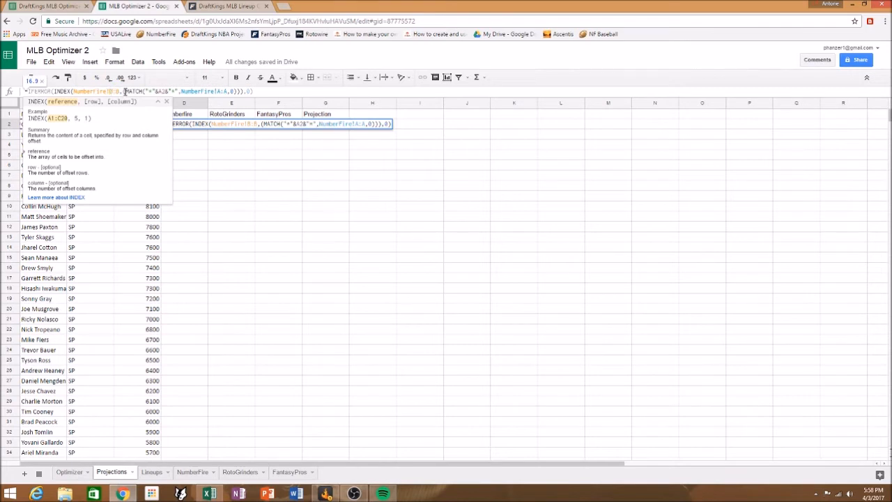
click(144, 92)
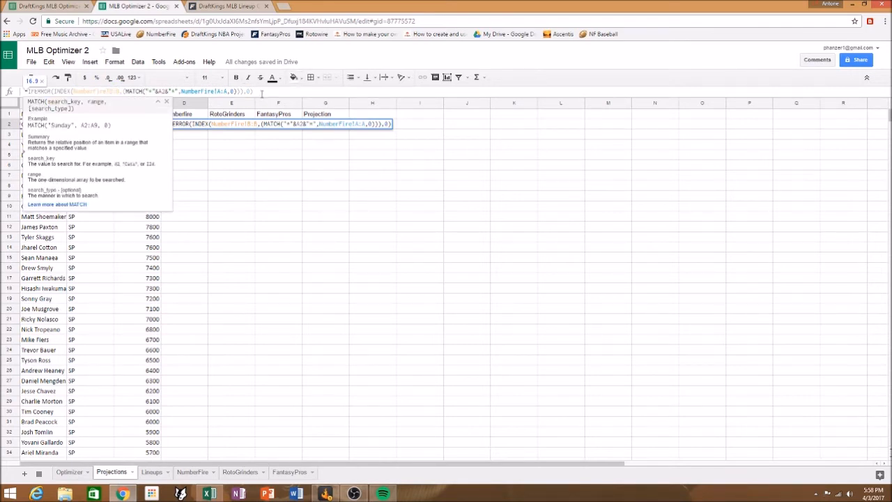
click(262, 94)
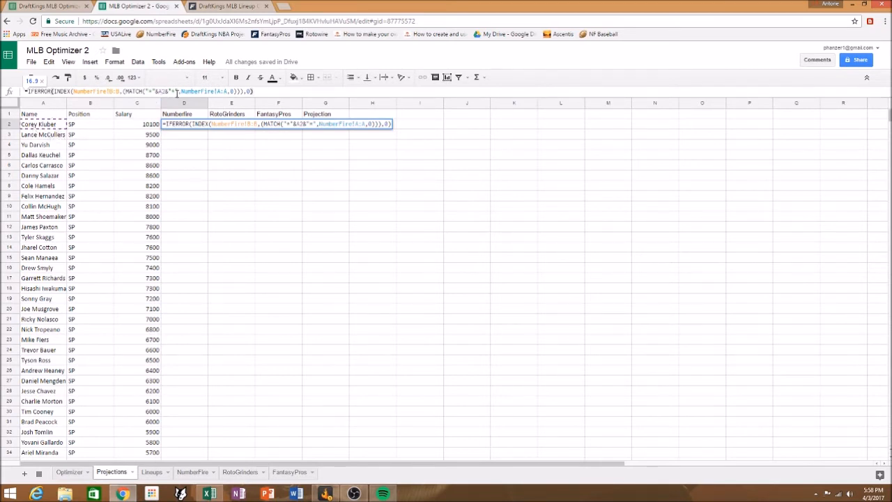
drag(182, 91, 227, 92)
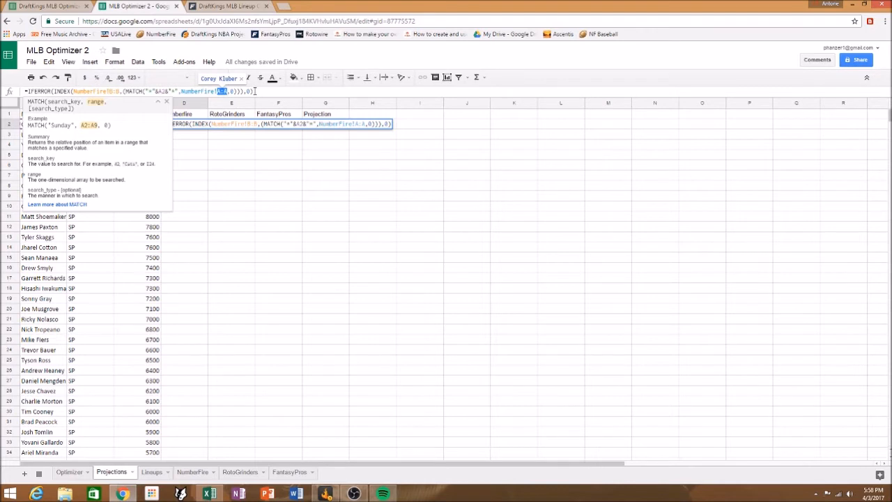
click(255, 91)
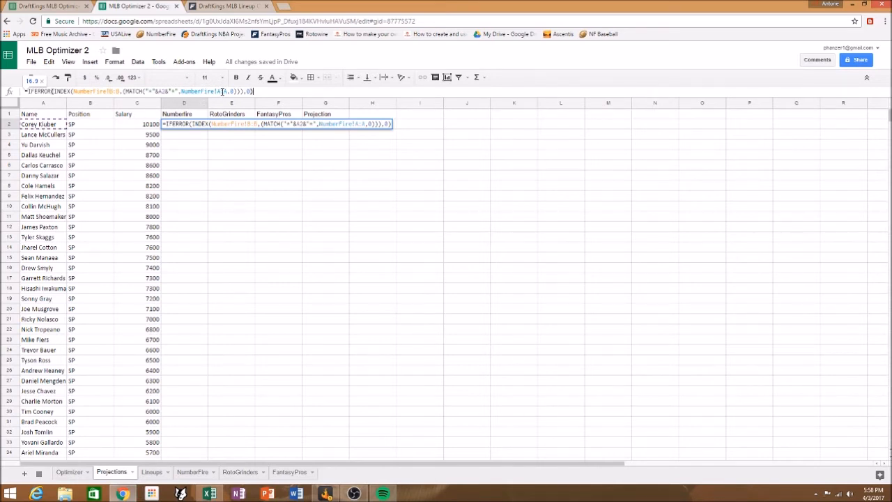
key(Escape)
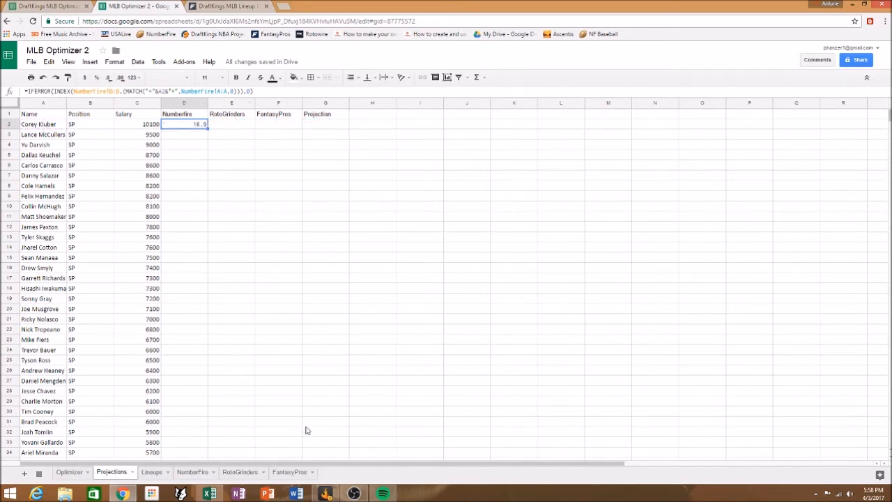
Copy the RotoGrinders formula =IFERROR(vlookup(A3,RotoGrinders!$A$1:$B,2,false),0) from E3 of the DraftKings MLB Optimizer spreadsheet into E2 and check which name cell it references
key(Right)
click(48, 5)
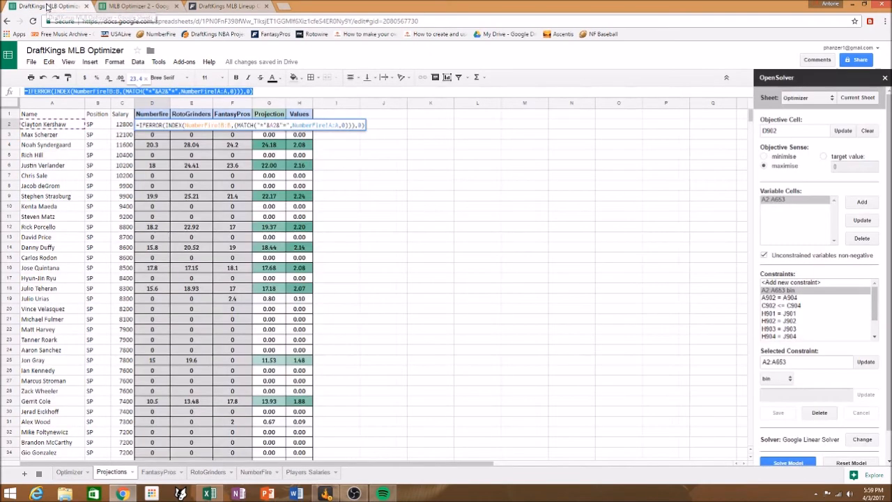
key(Escape)
click(201, 138)
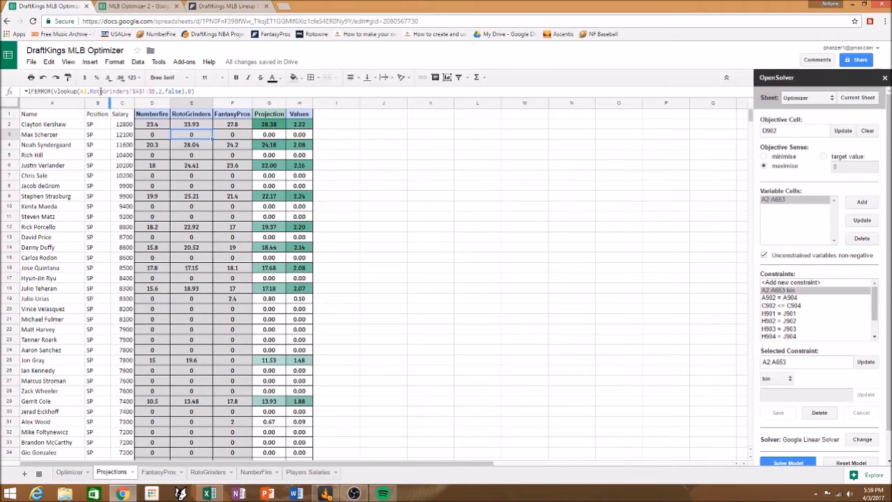
triple_click(102, 91)
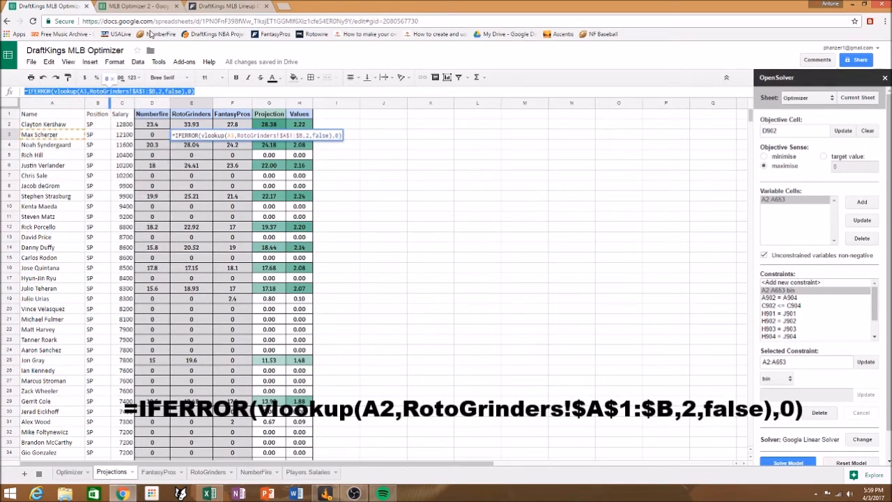
click(136, 5)
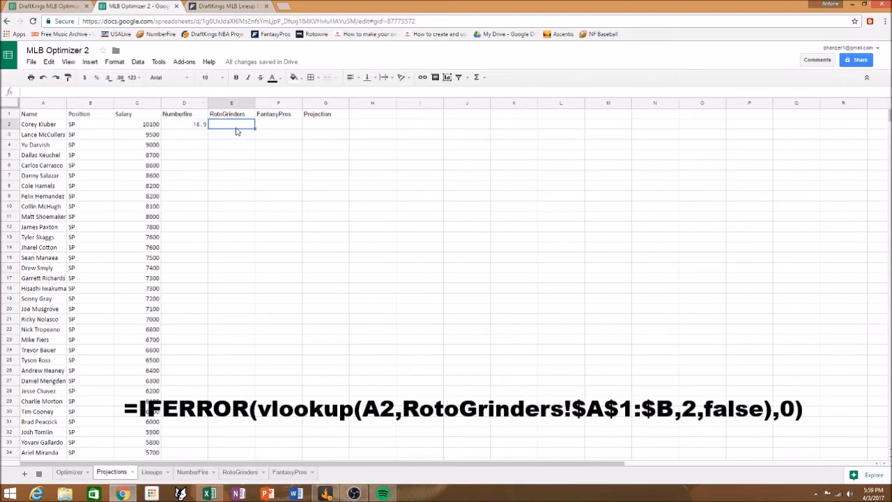
text(=IFERROR(vlookup(A2,RotoGrinders!$A$1:$B,2,false),0))
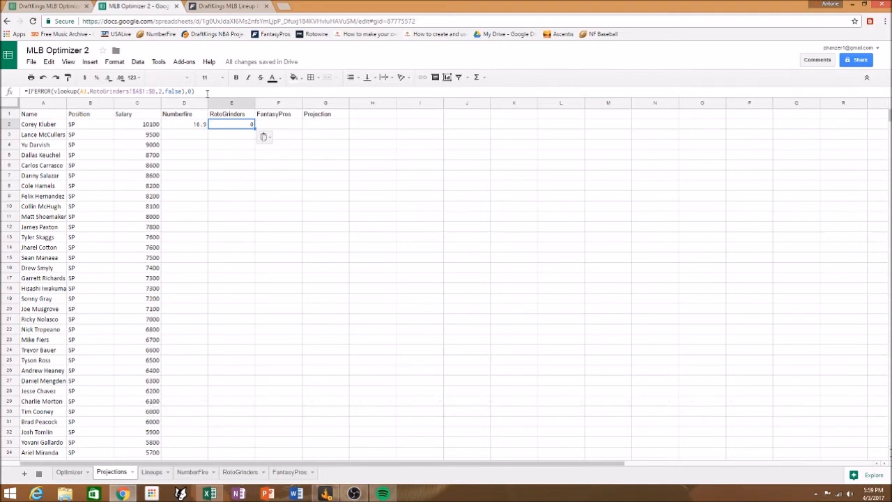
click(56, 135)
click(55, 126)
click(212, 125)
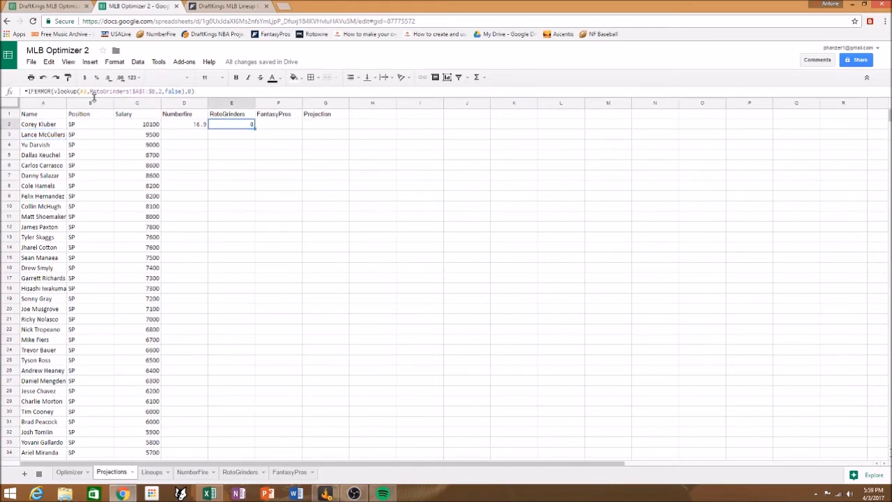
Change the search key of the RotoGrinders VLOOKUP formula in E2 to A2
click(66, 5)
click(124, 9)
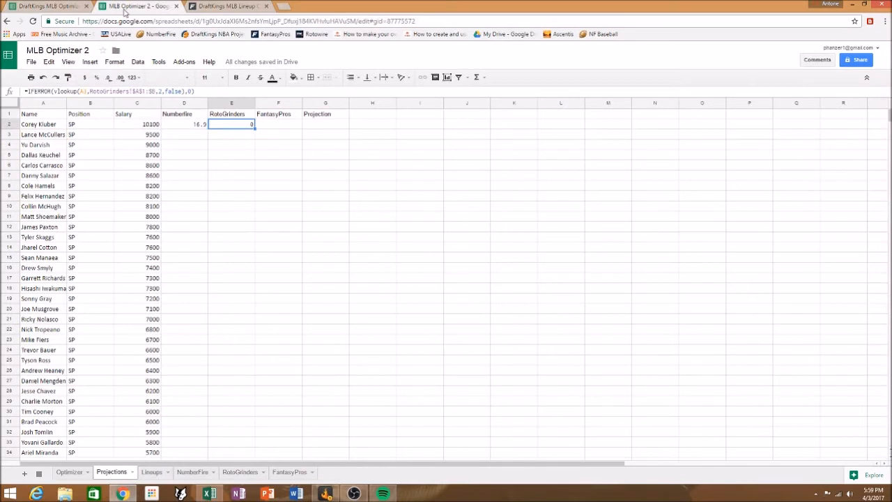
click(88, 91)
key(BackSpace)
text(2)
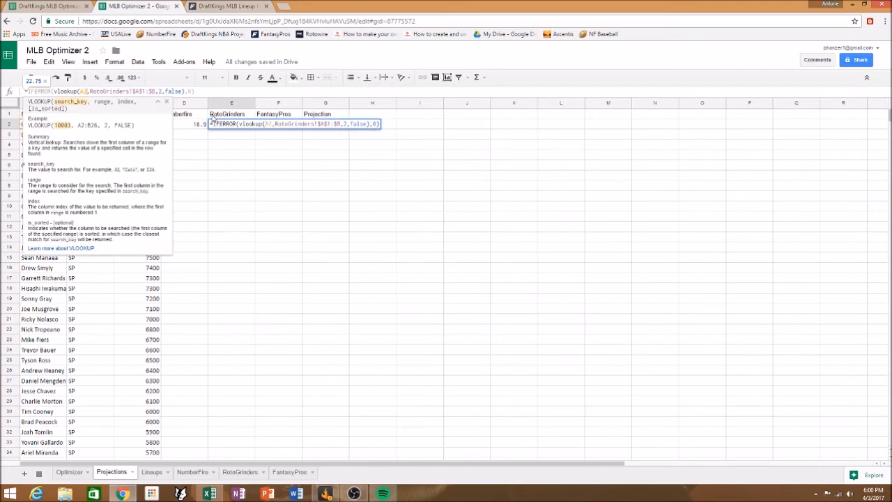
key(Tab)
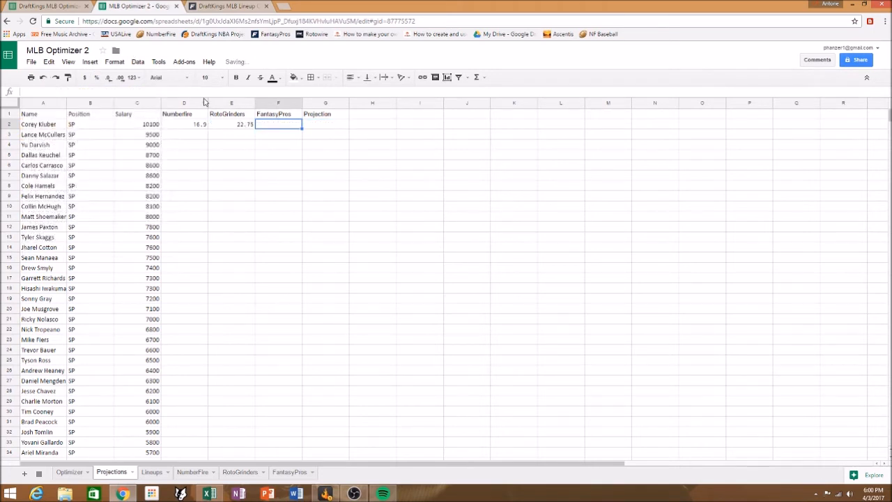
Examine the E2 formula's search key, sheet reference, range and column index, checking them against the RotoGrinders sheet's name and points columns
click(231, 127)
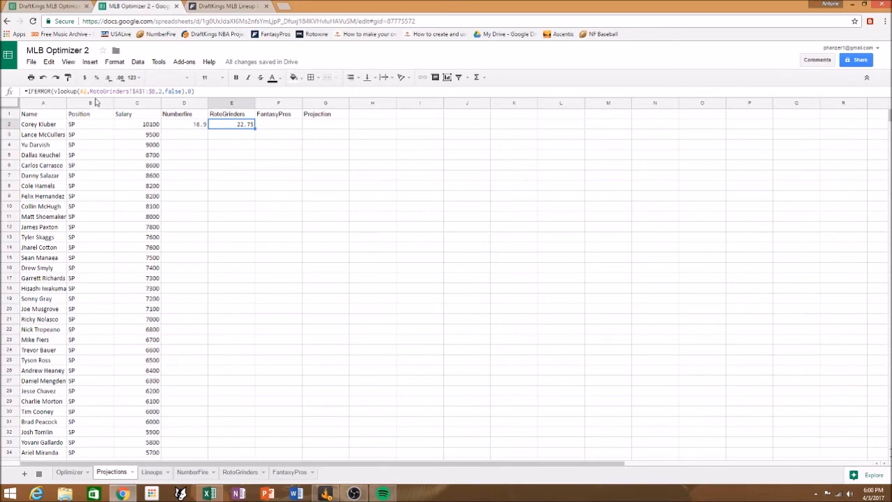
drag(90, 91, 126, 90)
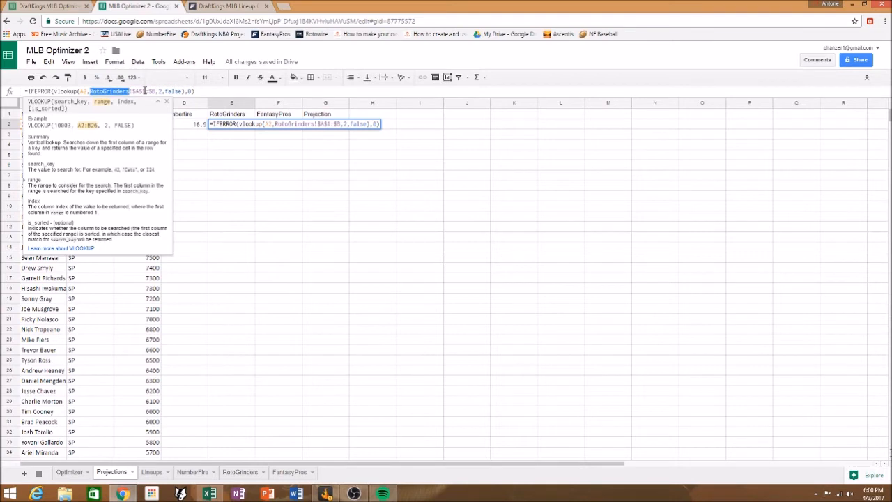
click(145, 91)
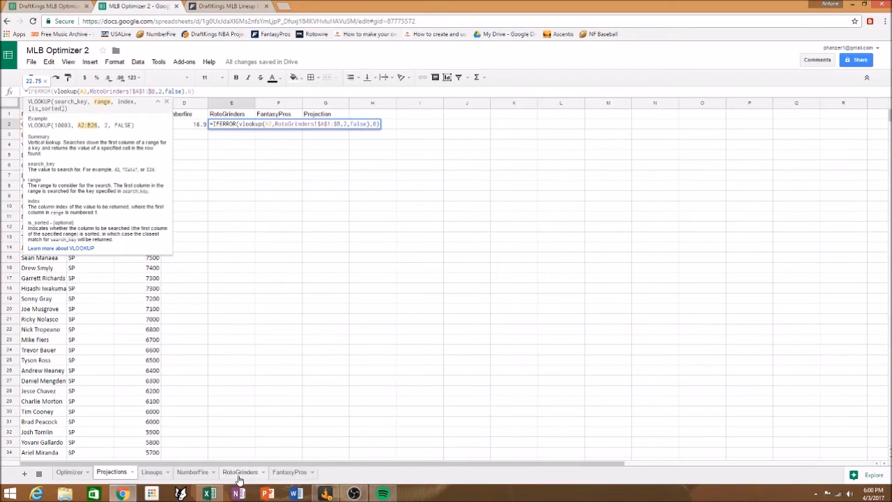
click(217, 146)
click(42, 124)
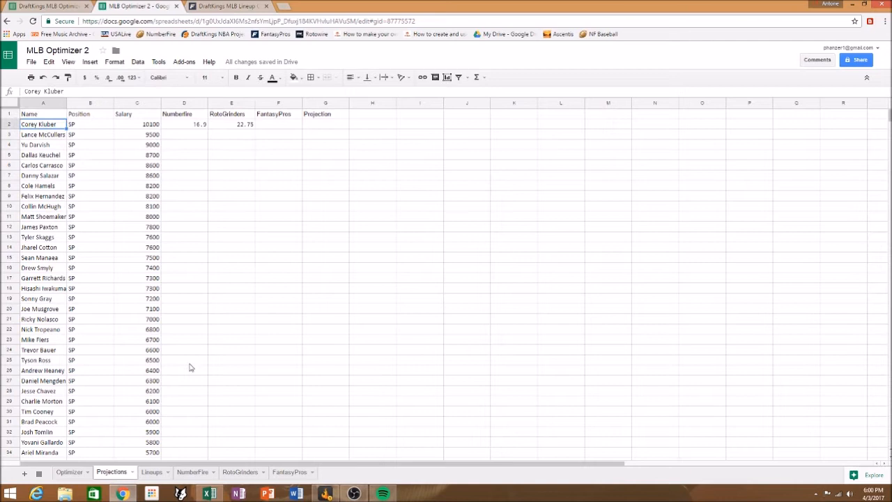
click(252, 126)
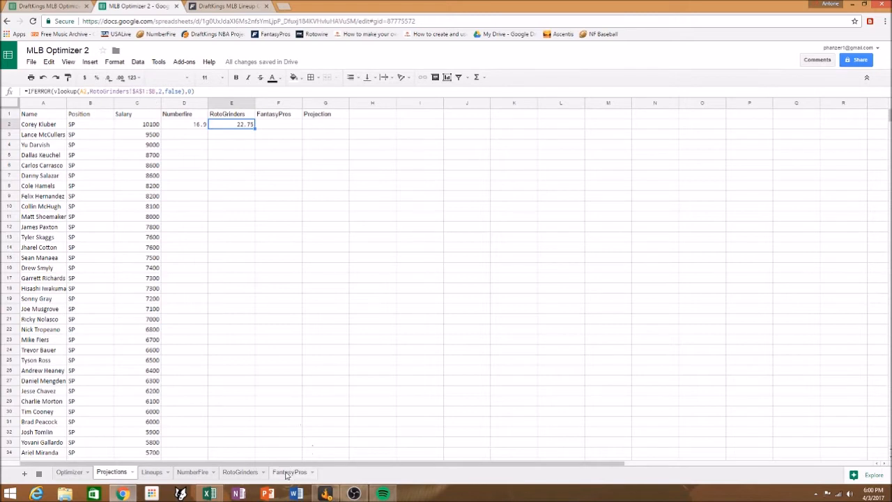
click(237, 473)
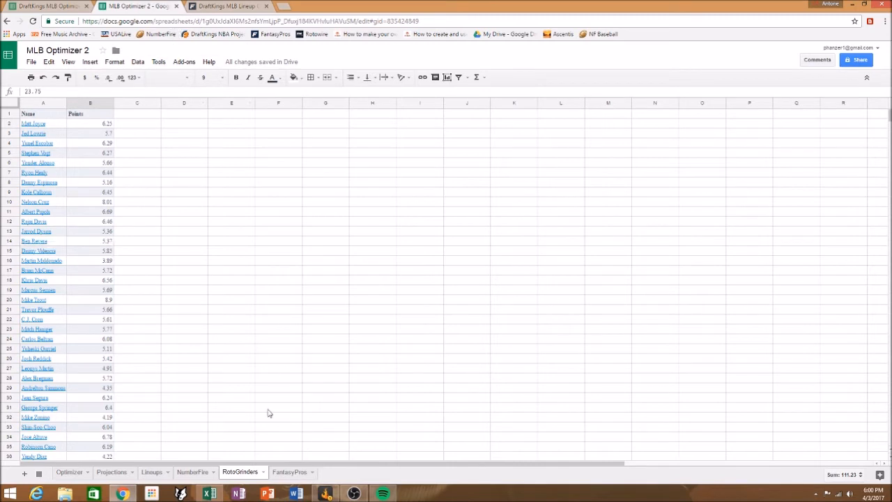
click(113, 474)
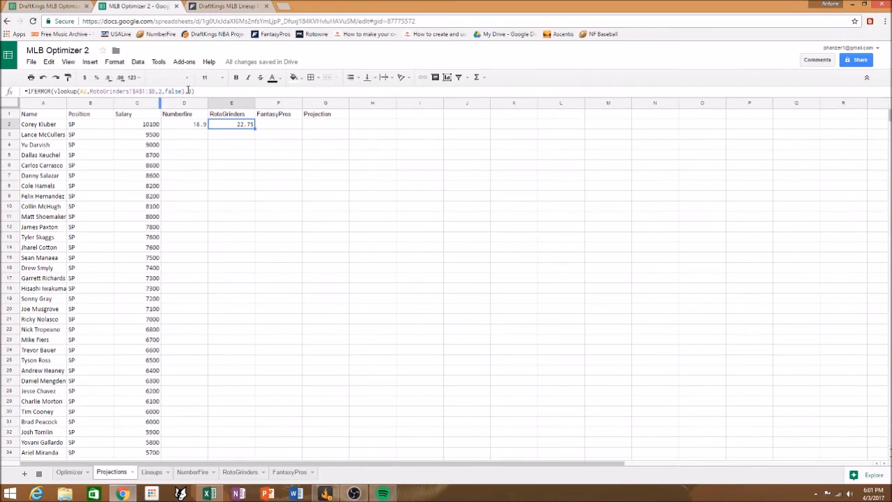
Copy the FantasyPros formula =IFERROR(INDEX(FantasyPros!H:H,(MATCH("*"&A2&"*",FantasyPros!A:A,0))),0) from F2 of the DraftKings MLB Optimizer spreadsheet into F2 of MLB Optimizer 2
click(283, 125)
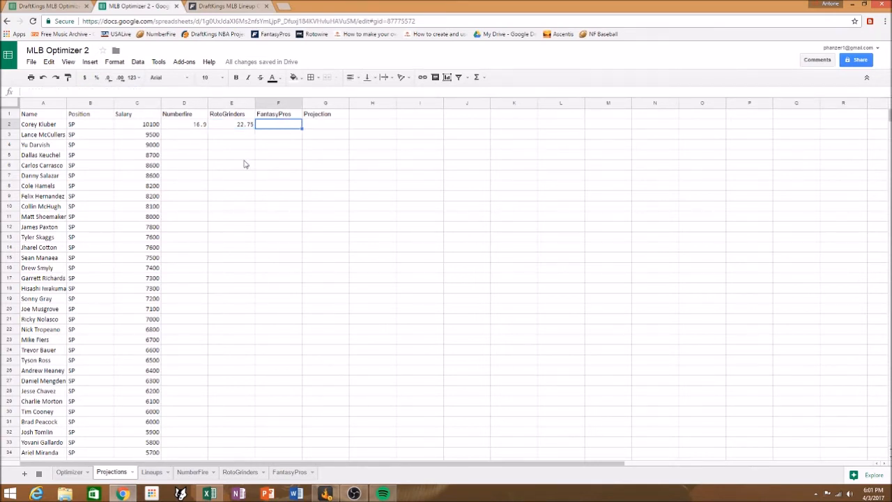
key(ctrl+shift+Tab)
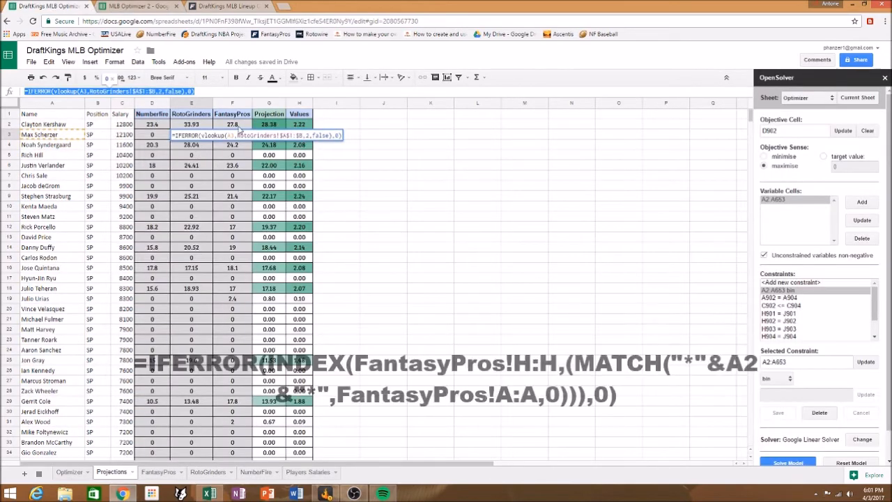
click(238, 126)
click(128, 92)
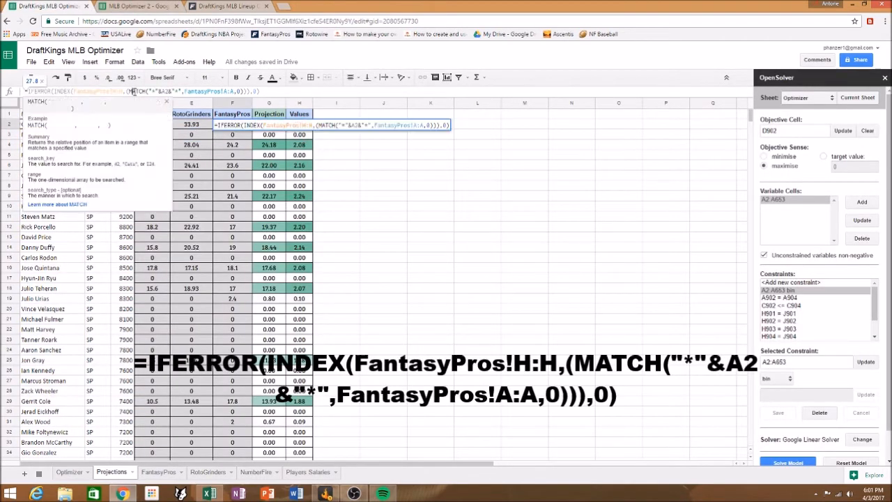
key(ctrl+a)
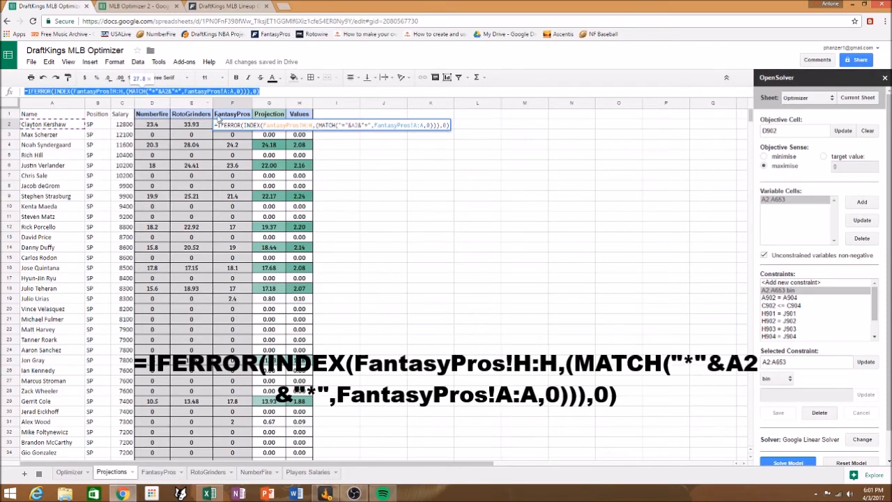
click(131, 7)
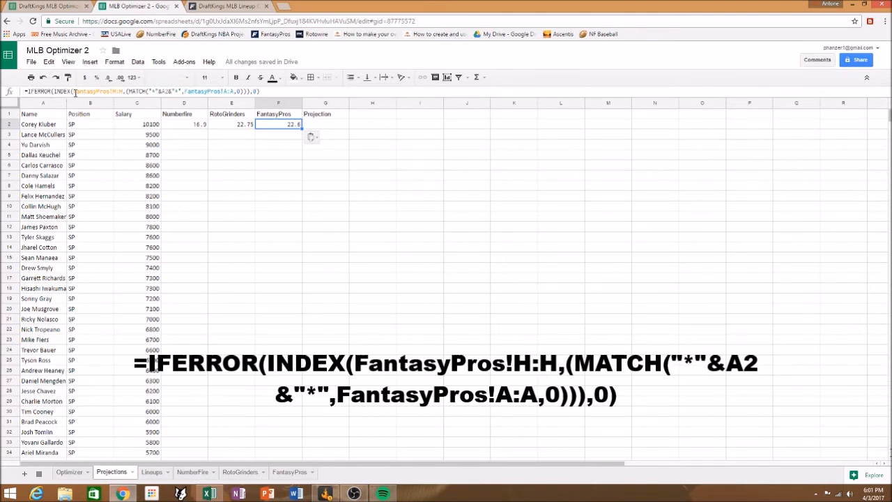
Check the F2 formula's FantasyPros reference against the player name and projected points columns of the FantasyPros sheet
drag(72, 91, 114, 91)
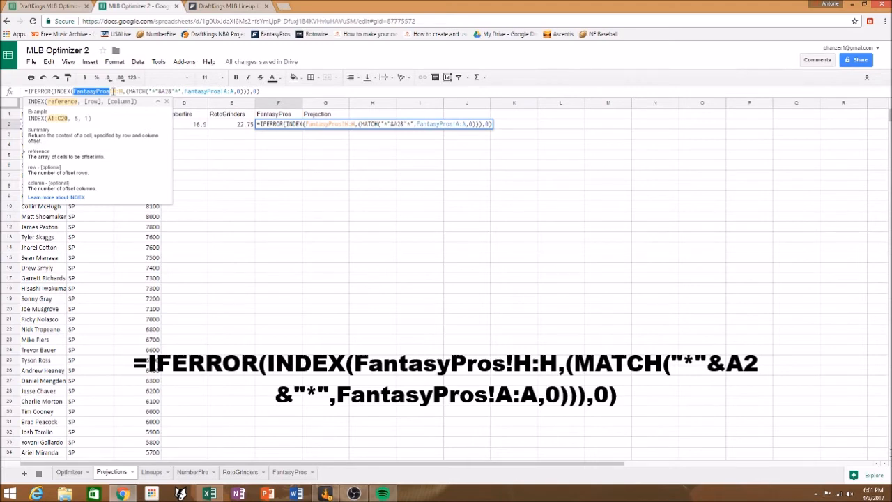
click(289, 472)
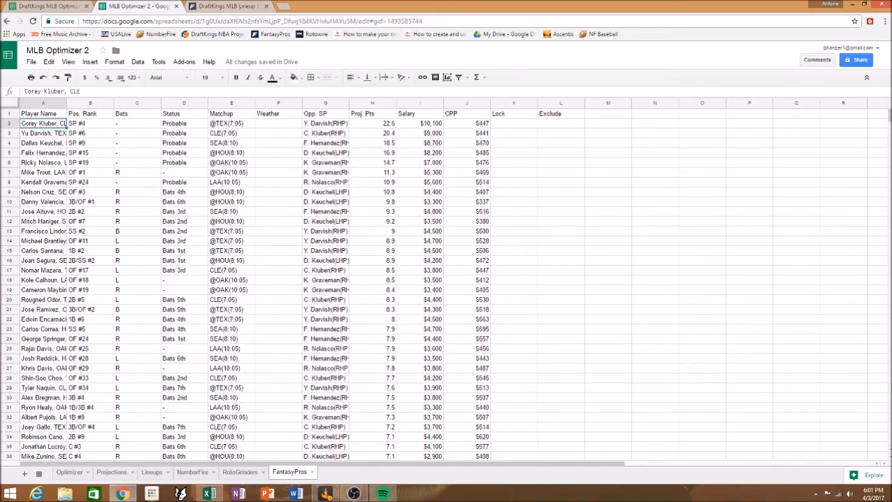
click(113, 473)
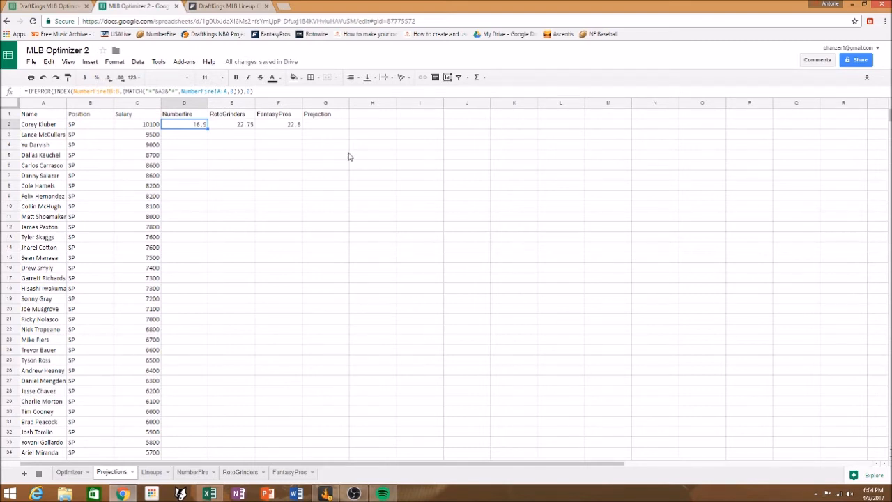
Compare the Numberfire, RotoGrinders and FantasyPros lookup formulas in D2, E2 and F2 of the Projections sheet
click(237, 127)
click(272, 127)
click(241, 131)
click(194, 131)
click(241, 129)
click(293, 127)
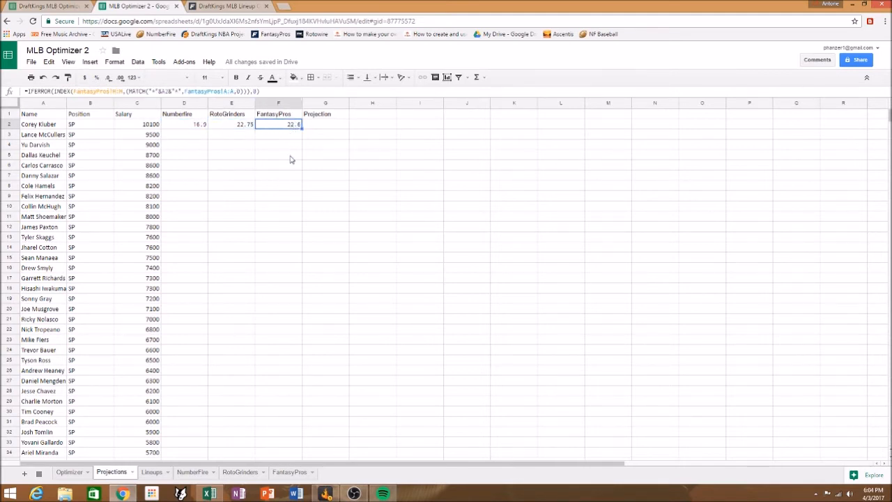
click(239, 125)
click(189, 128)
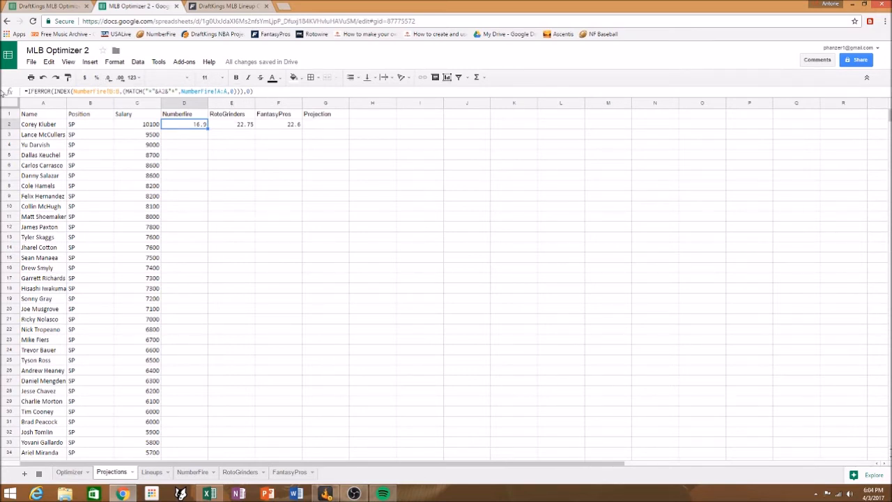
click(231, 127)
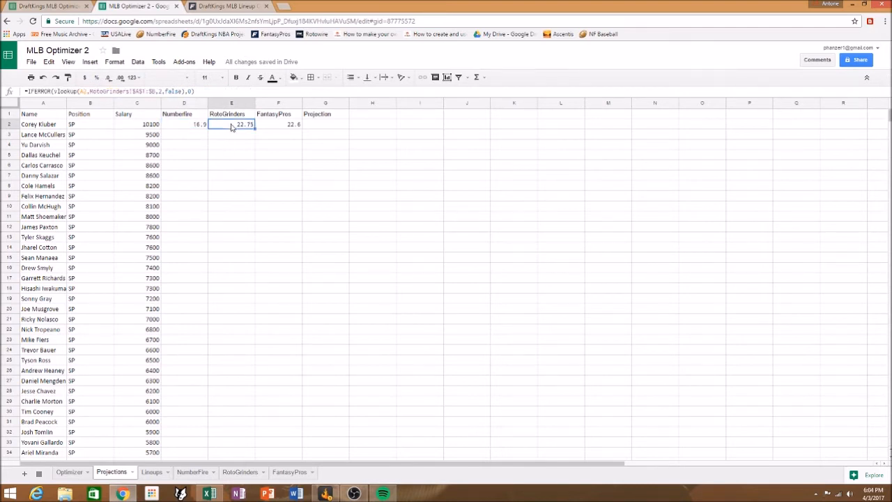
click(266, 126)
click(221, 136)
click(185, 139)
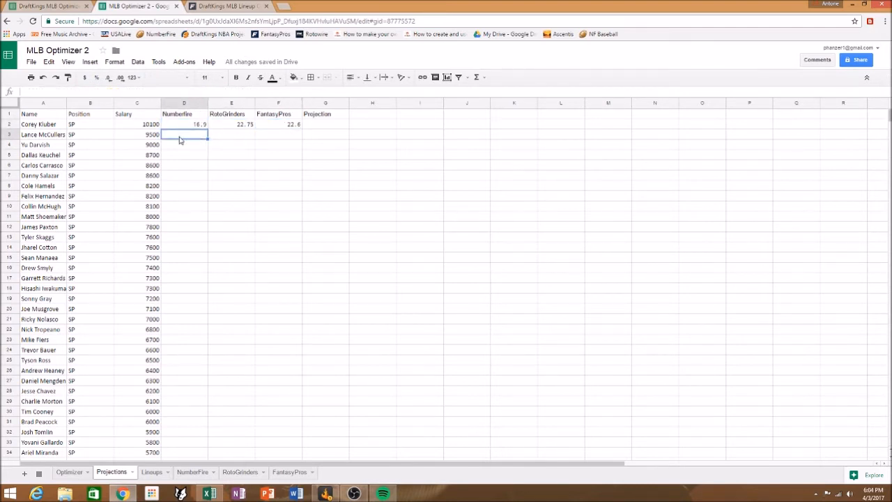
Fill the Numberfire formula from D2 down to D226, the last player row
click(184, 126)
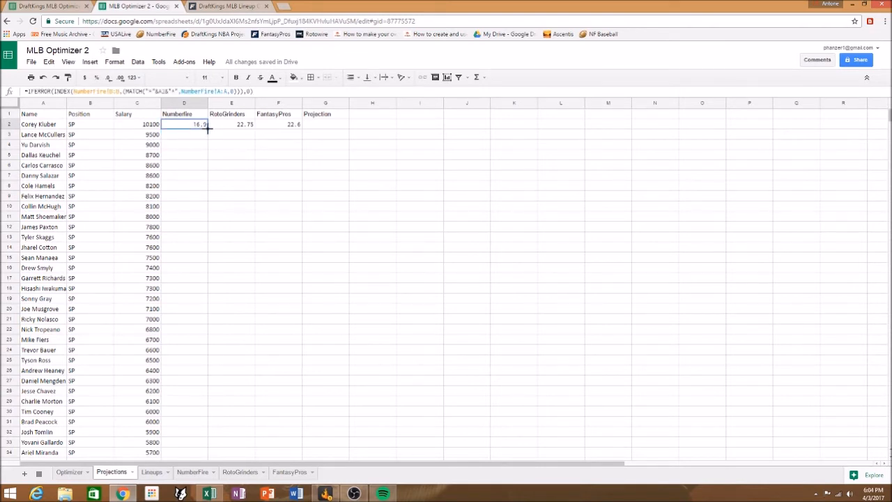
drag(208, 127, 194, 200)
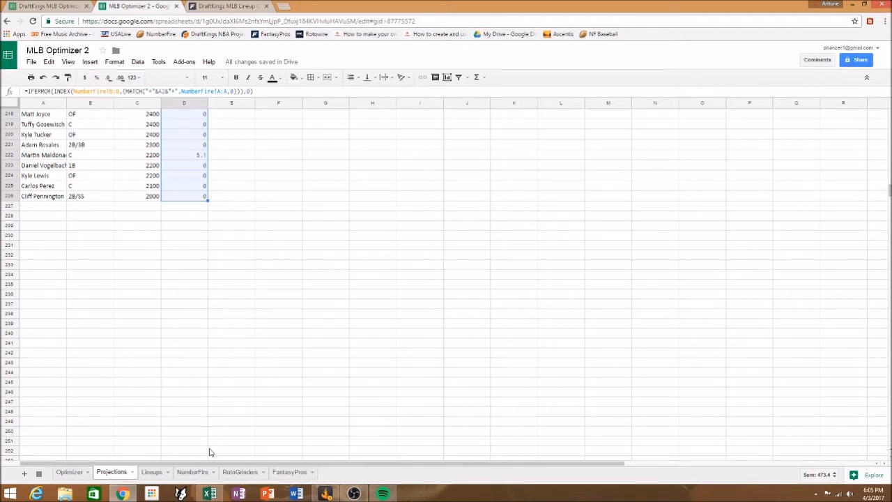
scroll(228, 298, up, 10)
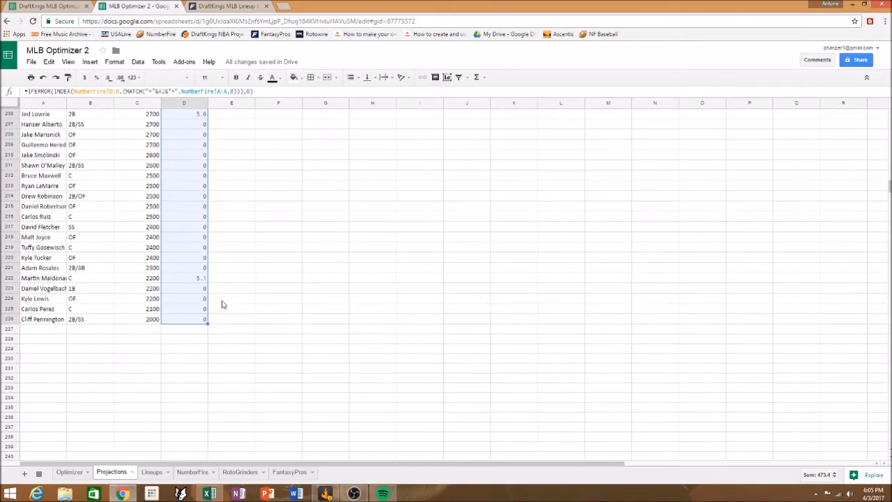
scroll(224, 304, up, 11)
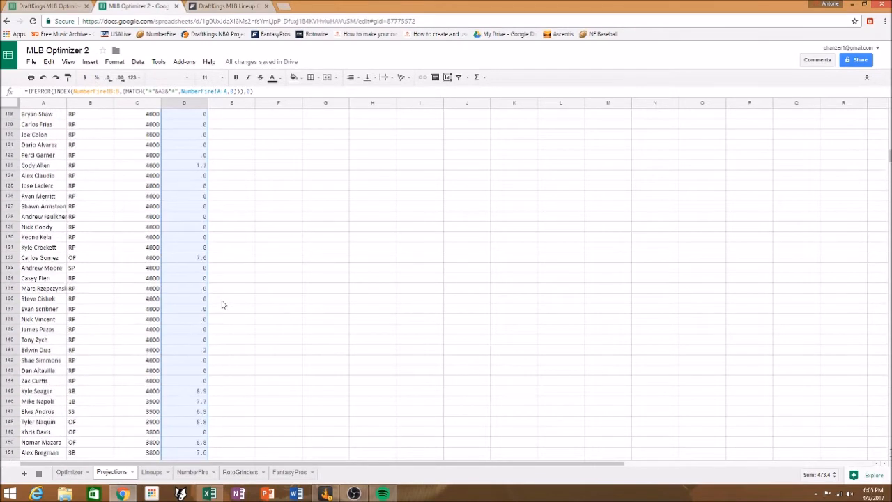
scroll(223, 305, up, 9)
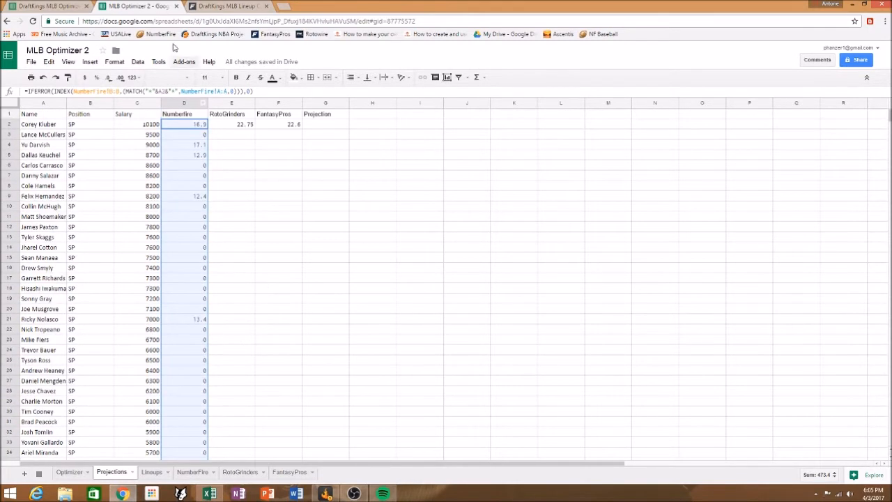
Fill the RotoGrinders formula from E2 down to the last player row, E226
click(238, 126)
scroll(256, 167, down, 20)
shift+click(240, 207)
key(ctrl+d)
scroll(282, 260, up, 4)
scroll(241, 223, up, 20)
Fill the FantasyPros formula from F2 down through F226 for all players
click(299, 126)
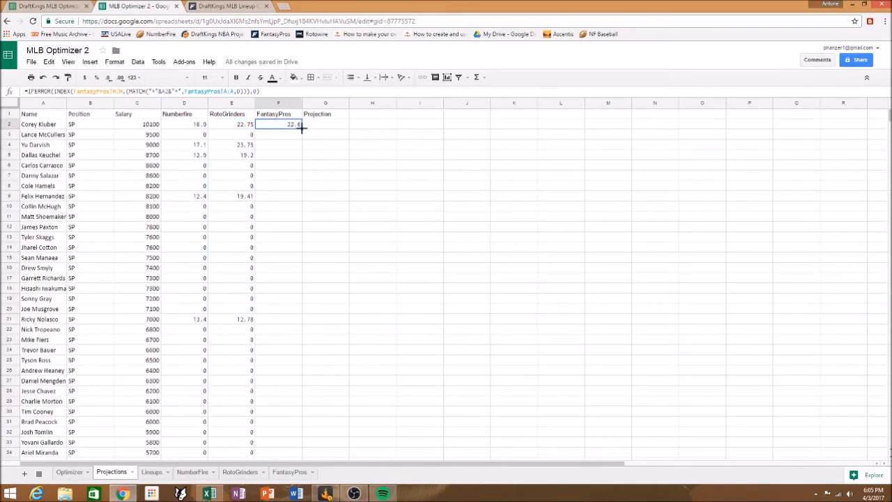
scroll(301, 128, down, 20)
shift+click(279, 216)
key(ctrl+d)
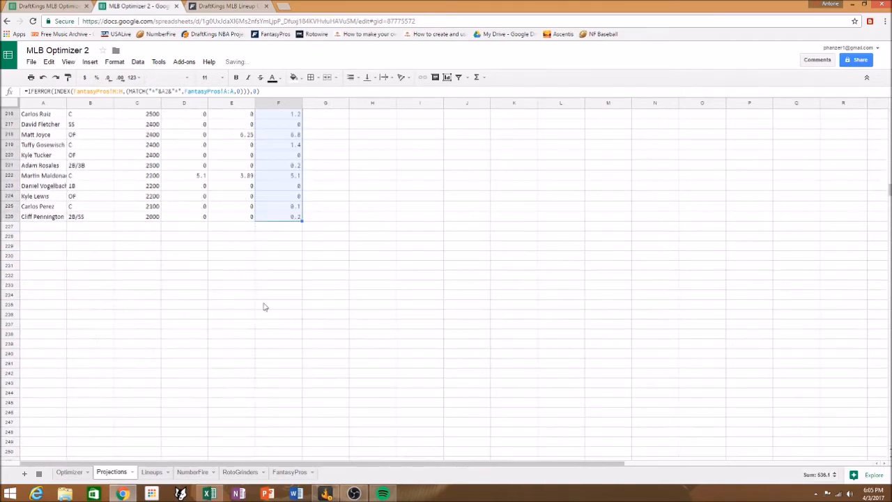
scroll(249, 329, up, 10)
scroll(249, 330, up, 20)
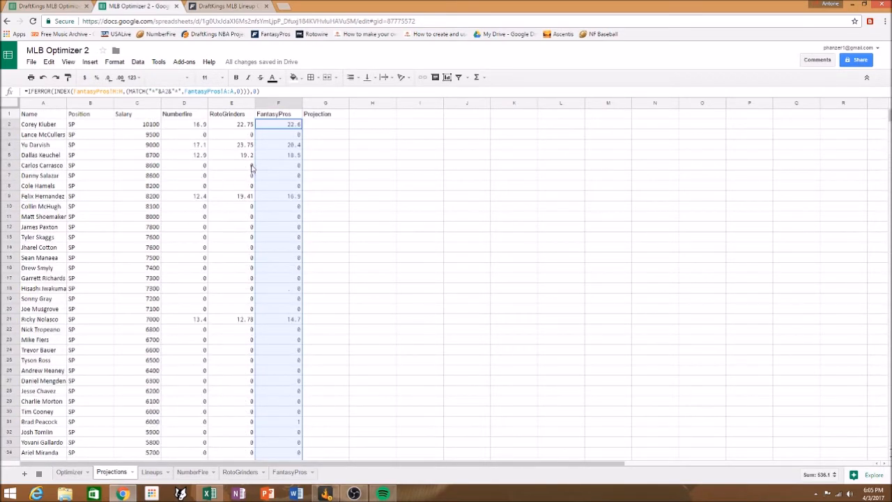
Copy the Projection formula =IFERROR(AVERAGE(D2,E2,F2),0) from G2 of the DraftKings MLB Optimizer spreadsheet into G2 of MLB Optimizer 2
click(336, 125)
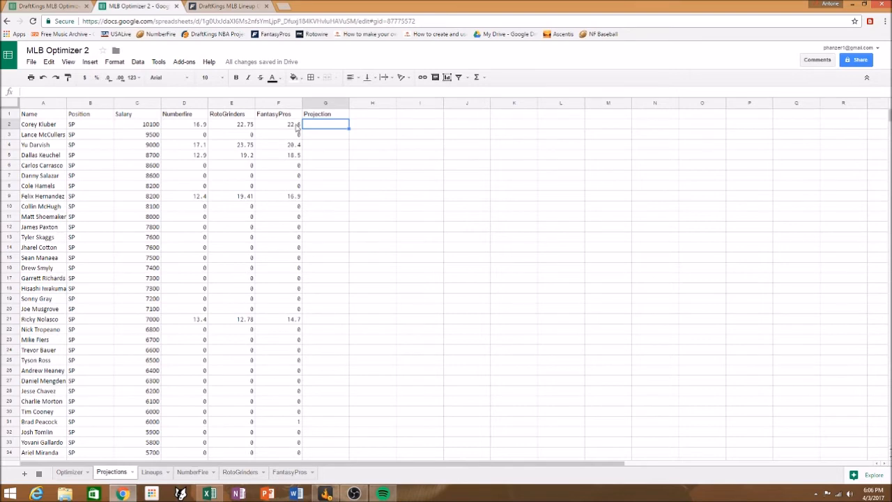
click(49, 7)
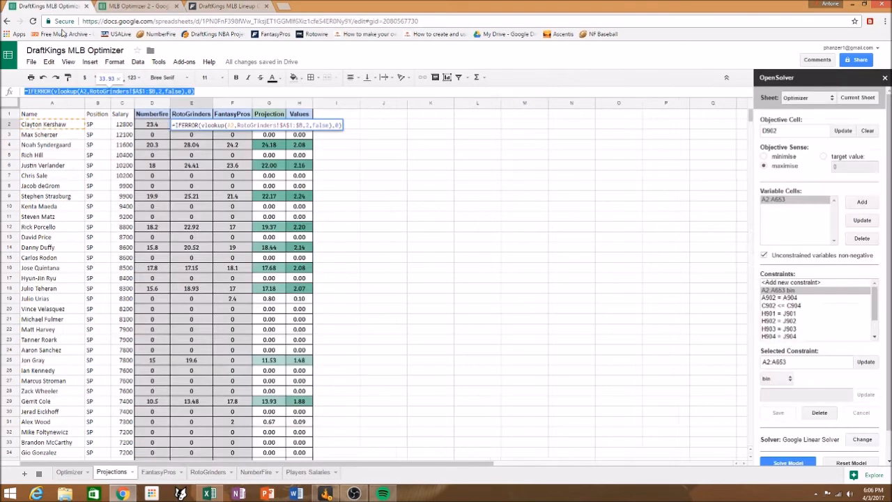
click(265, 149)
click(268, 122)
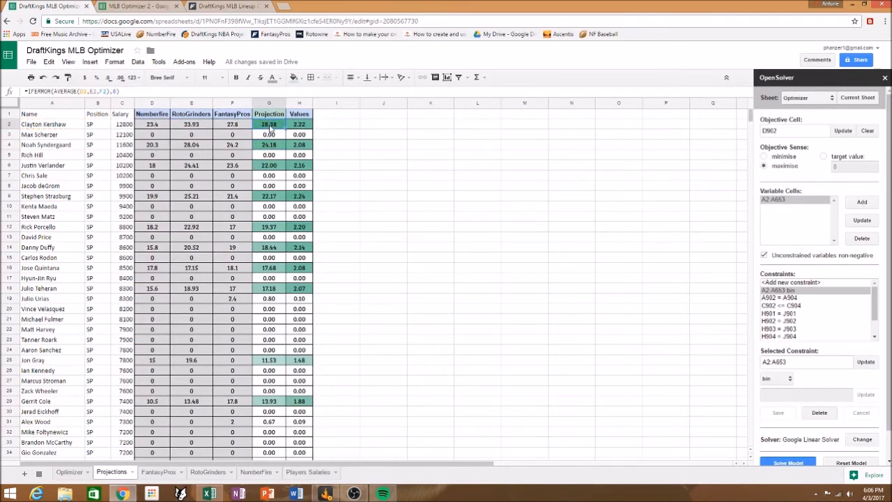
triple_click(78, 91)
key(ctrl+c)
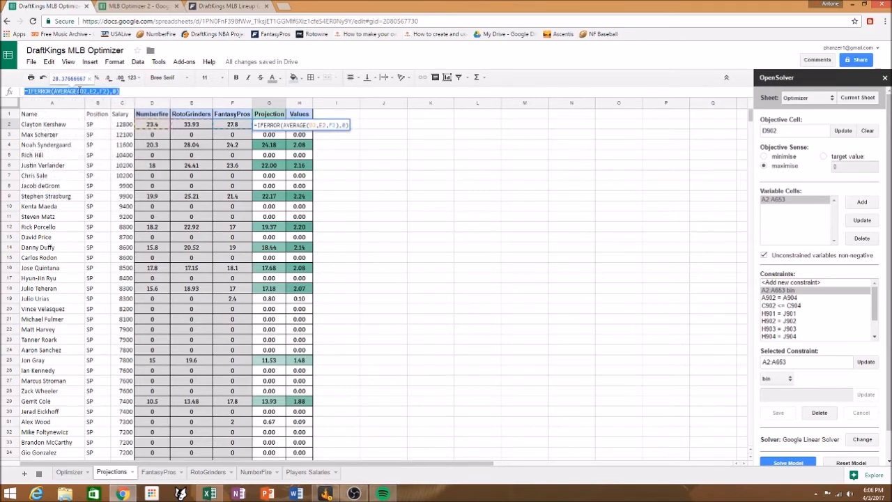
click(120, 7)
key(ctrl+v)
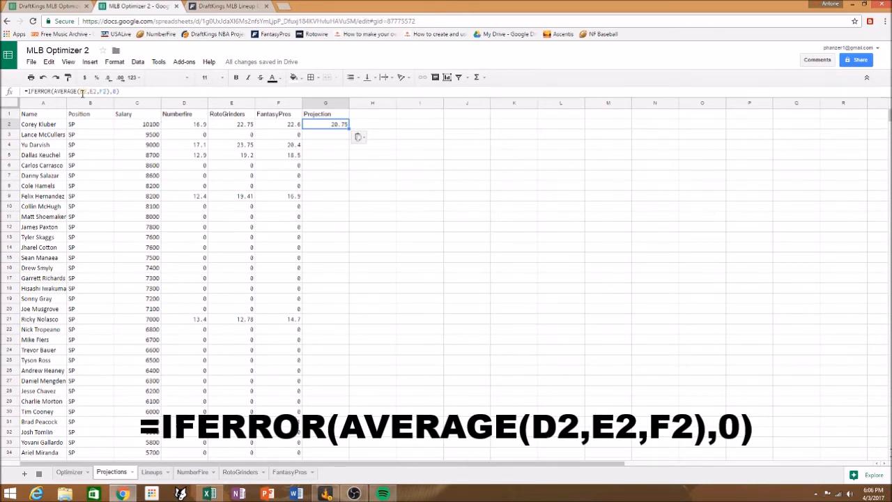
Compare the Projection formula in G2 with the Numberfire, RotoGrinders and FantasyPros cells D2, E2 and F2
click(193, 129)
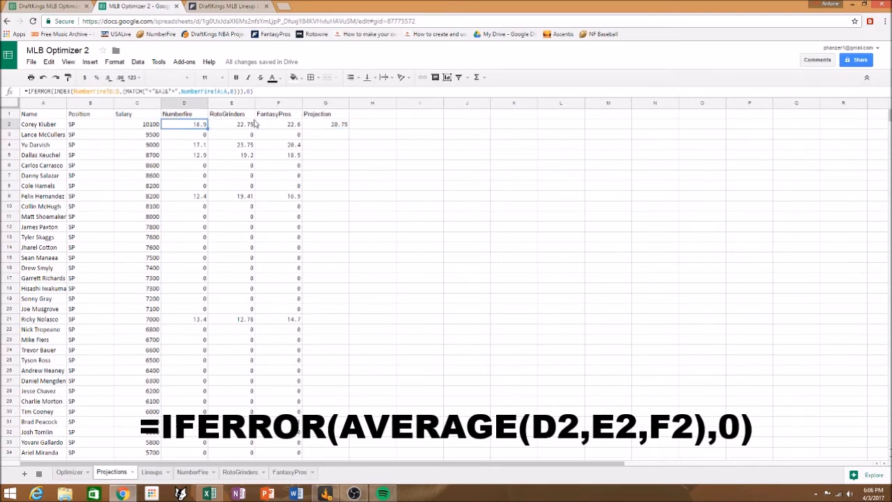
click(315, 126)
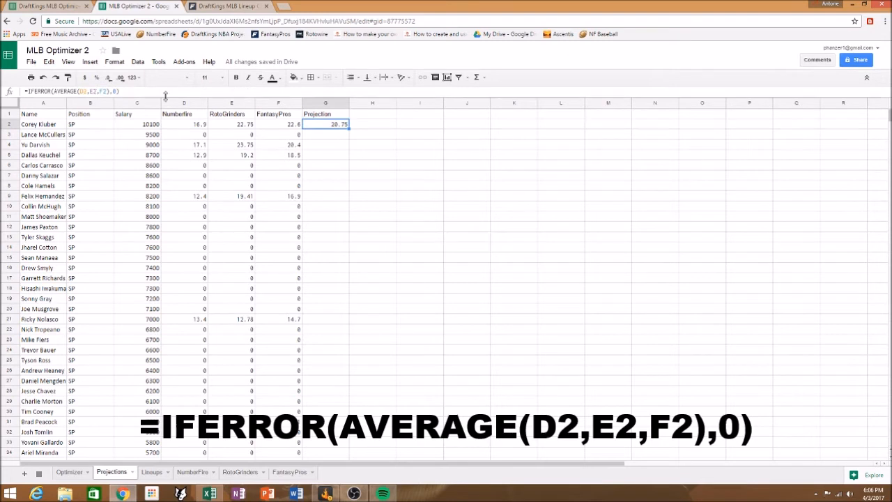
click(243, 127)
click(317, 123)
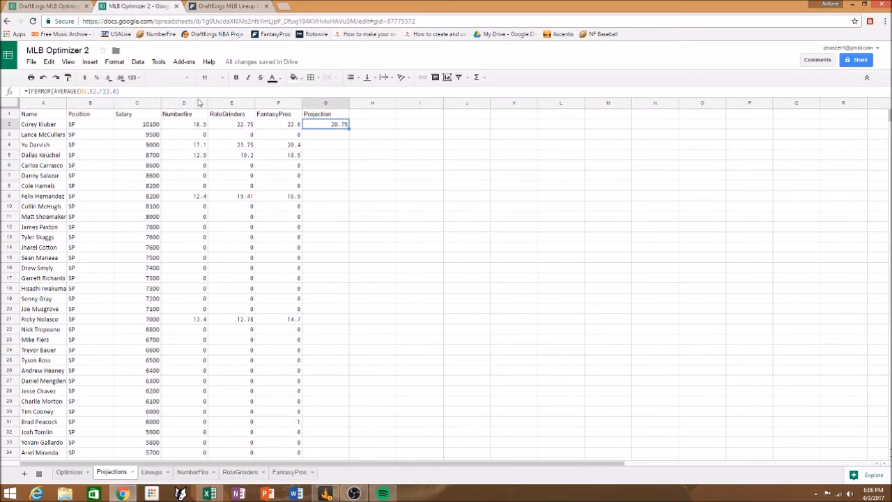
click(272, 129)
click(318, 129)
Fill the Projection formula from G2 down to G226, the last player row
click(320, 136)
click(320, 126)
drag(348, 128, 327, 182)
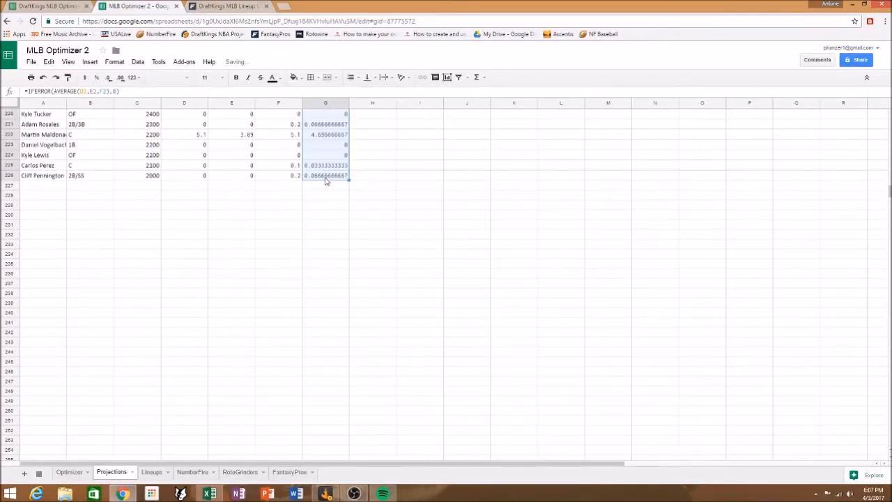
scroll(369, 203, up, 10)
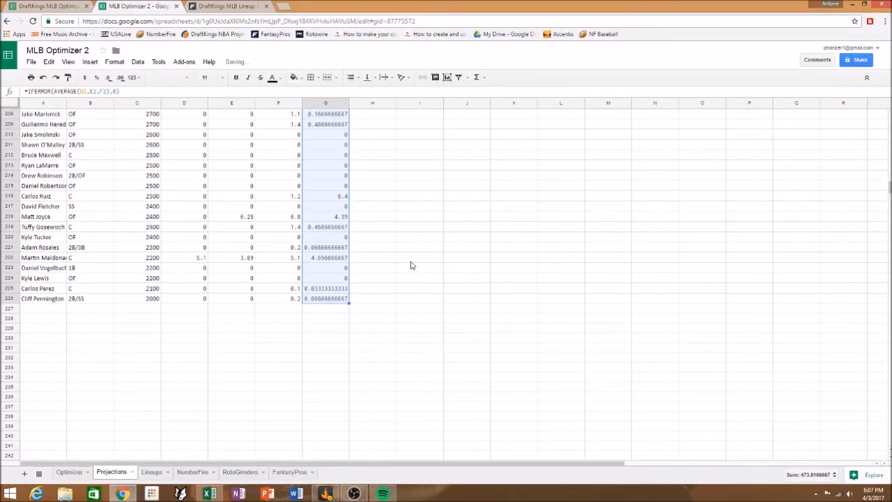
scroll(410, 265, up, 15)
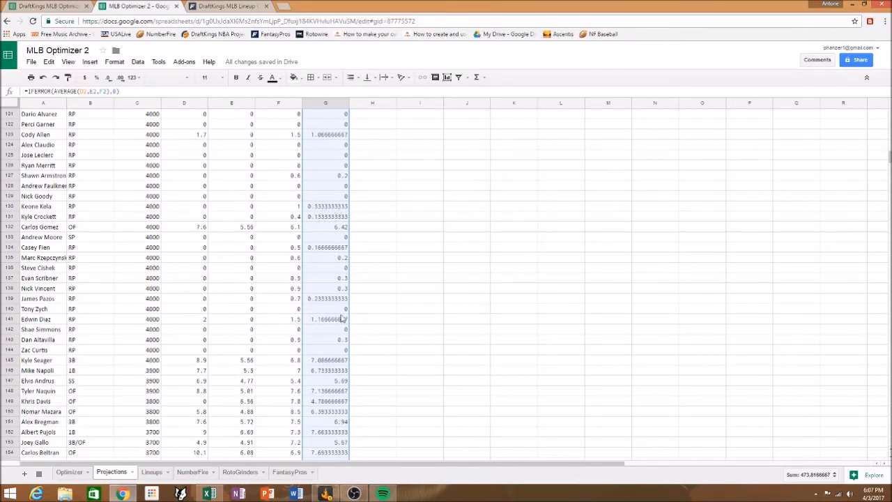
scroll(314, 372, up, 5)
scroll(314, 372, up, 16)
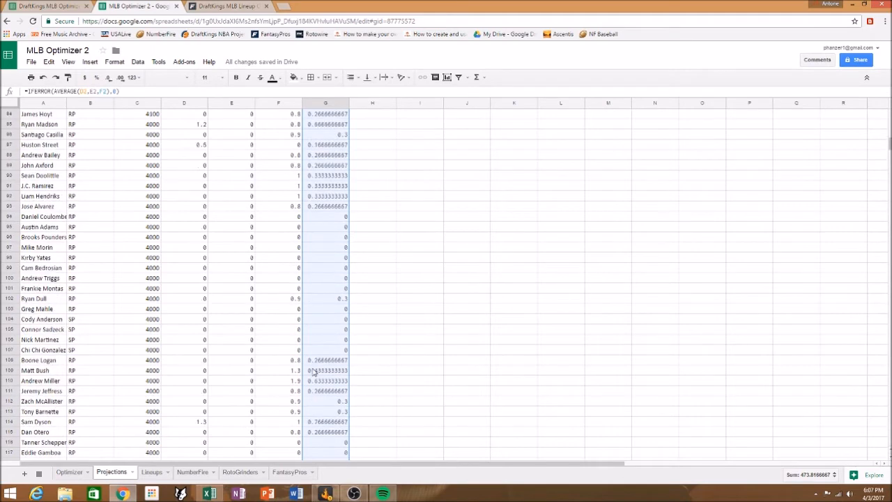
scroll(314, 373, up, 3)
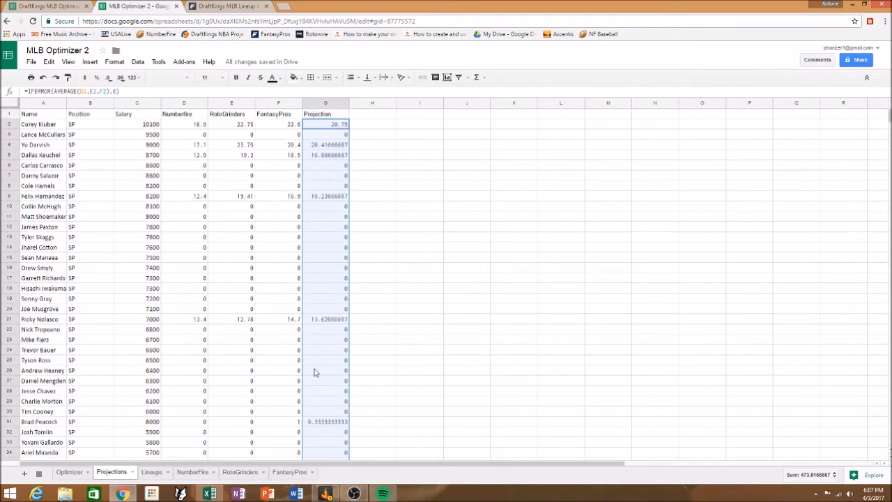
Apply the Number format with two decimals to the Projection values in G2:G226 and check them down the player list
click(119, 64)
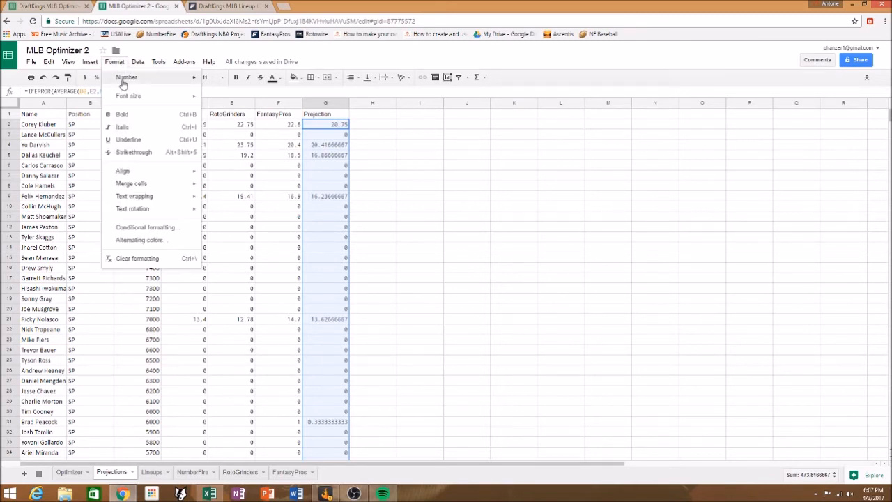
mouse_move(144, 82)
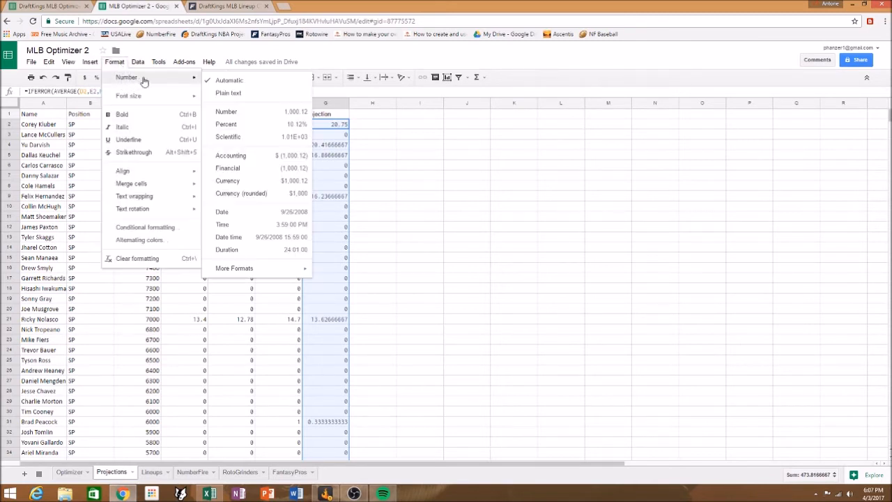
click(230, 112)
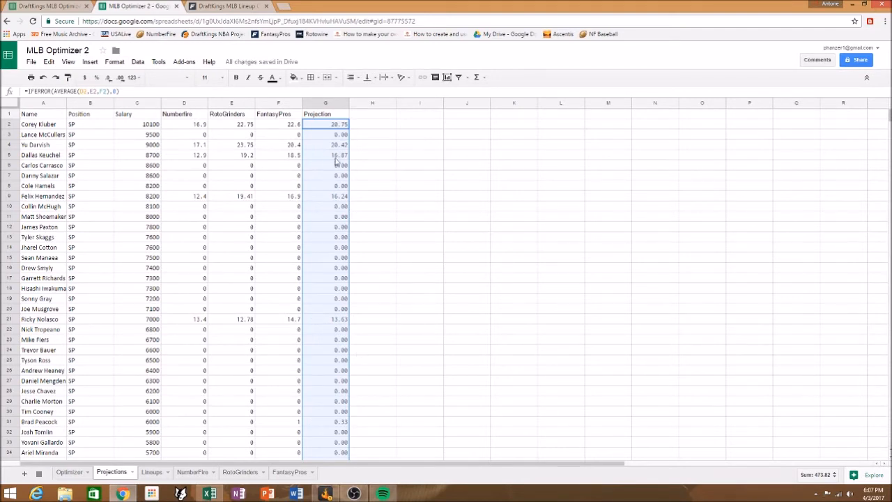
click(422, 198)
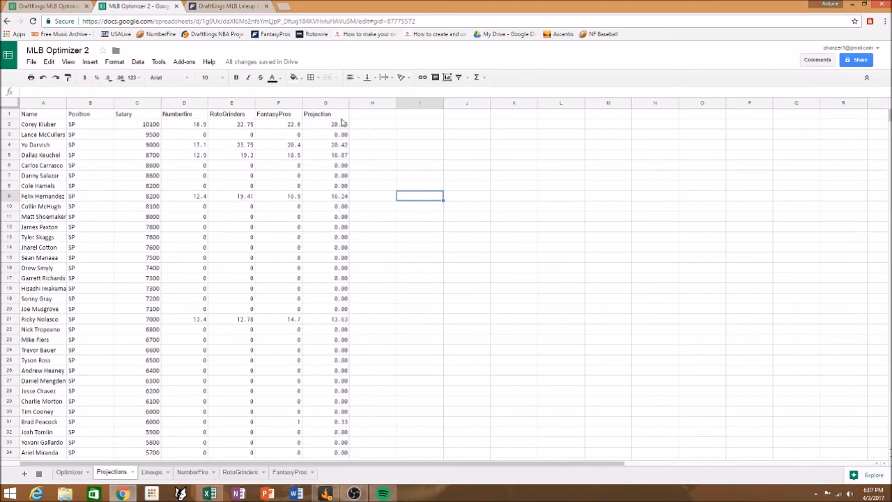
scroll(321, 398, down, 1)
scroll(322, 398, down, 20)
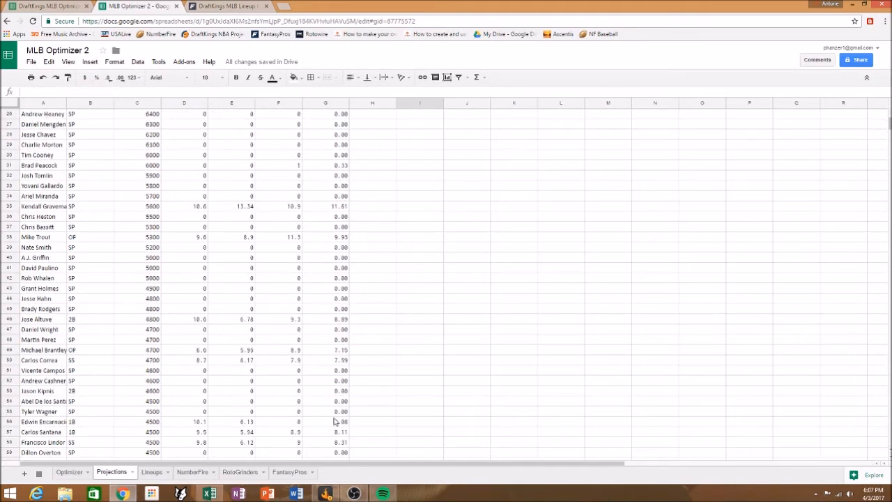
scroll(344, 412, down, 20)
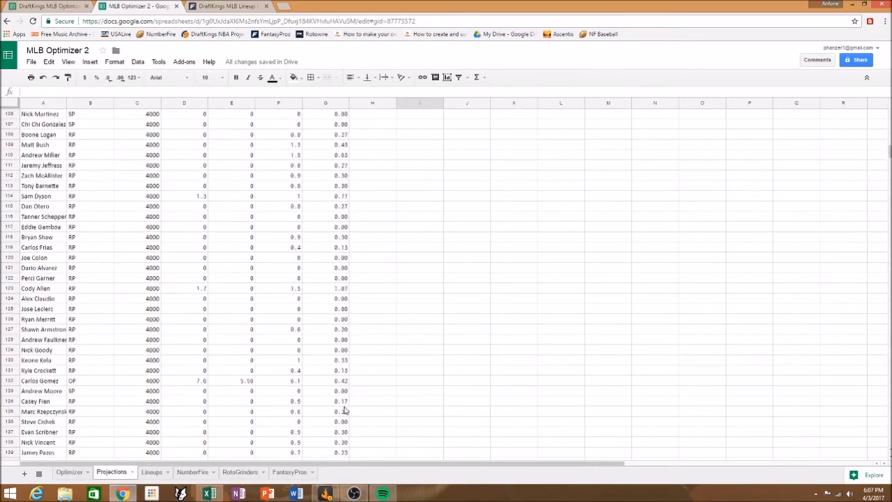
scroll(343, 415, down, 16)
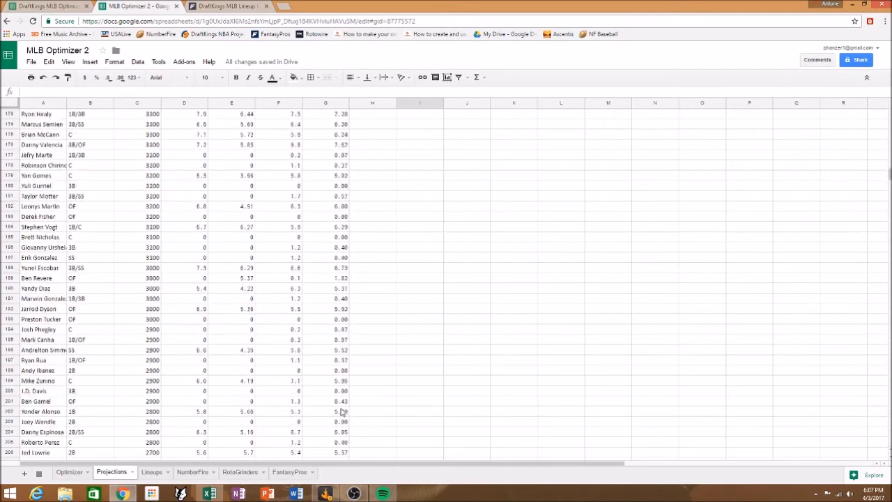
drag(891, 196, 889, 117)
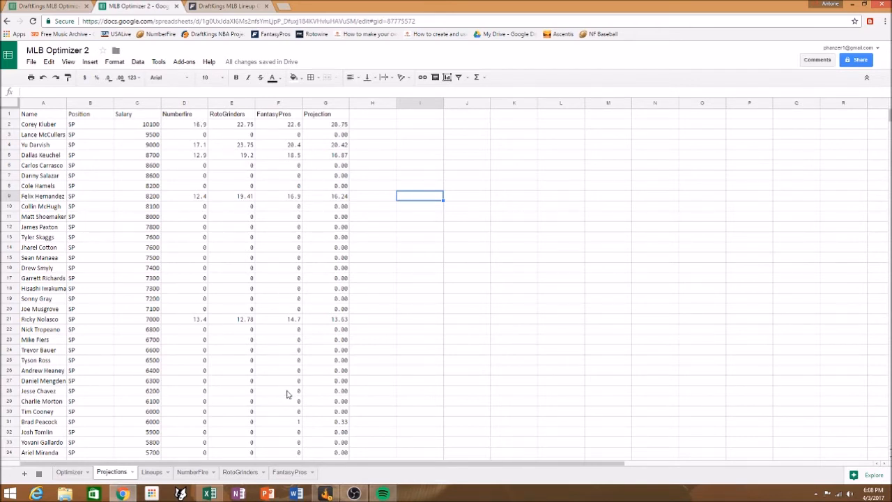
Go to A1 of the MLB Optimizer 2 Optimizer sheet, and close the OpenSolver sidebar in the DraftKings MLB Optimizer spreadsheet
click(73, 473)
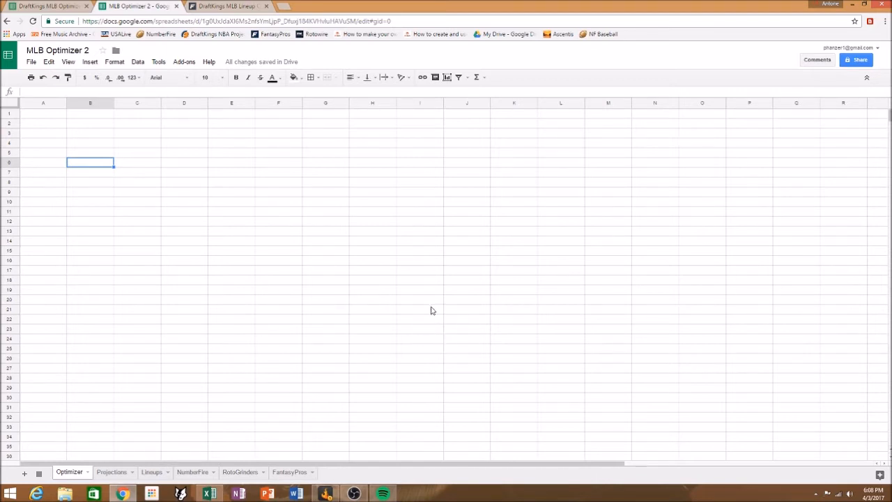
click(60, 114)
click(61, 8)
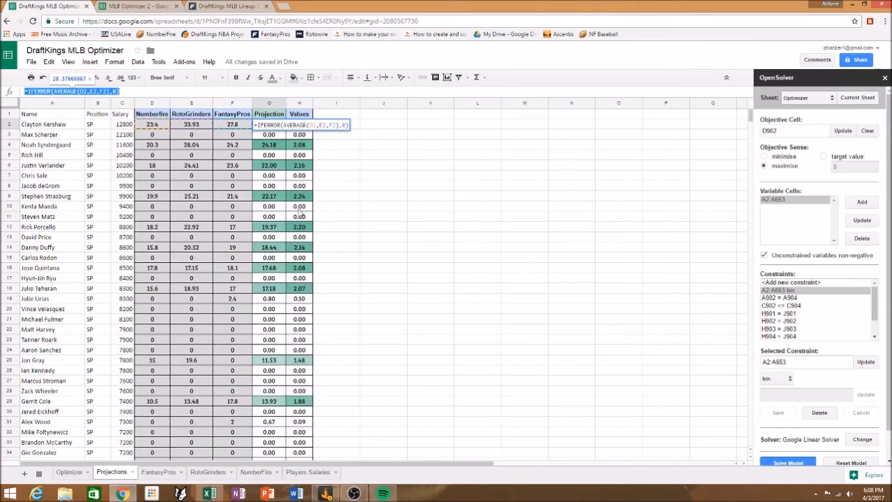
click(885, 78)
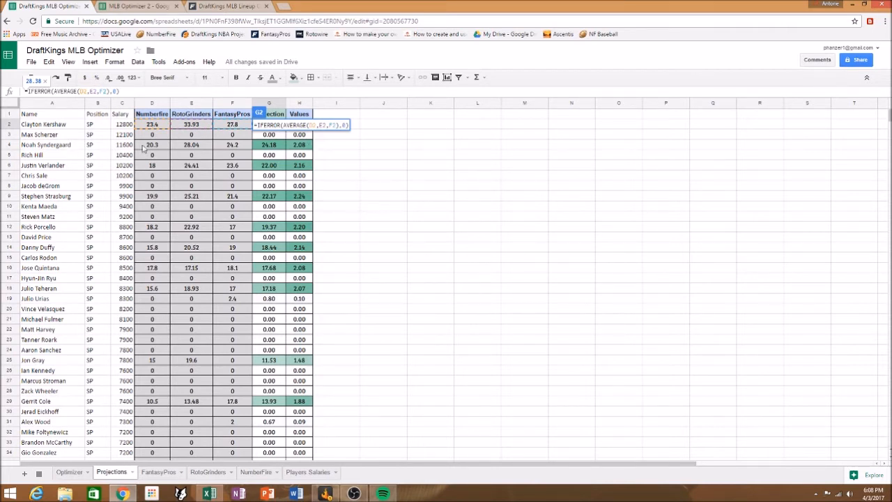
click(48, 115)
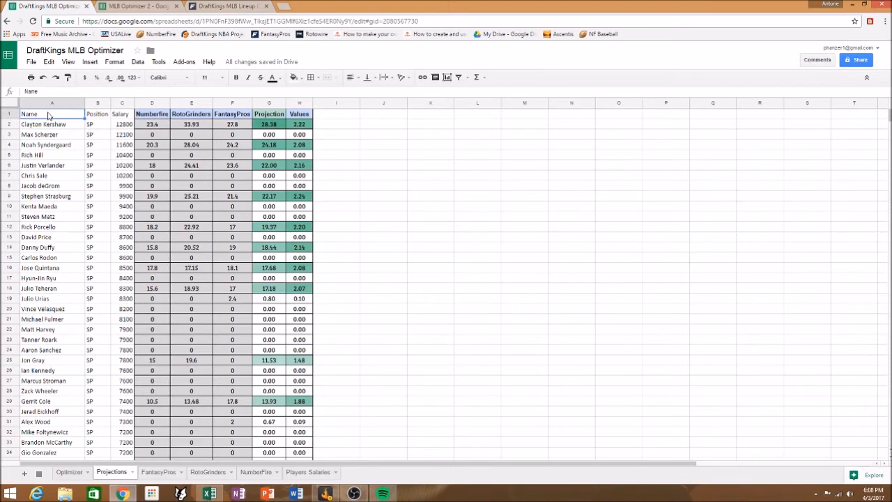
Using the Optimizer sheet of DraftKings MLB Optimizer as reference, enter the header Play? in A1 of the MLB Optimizer 2 Optimizer sheet
click(127, 7)
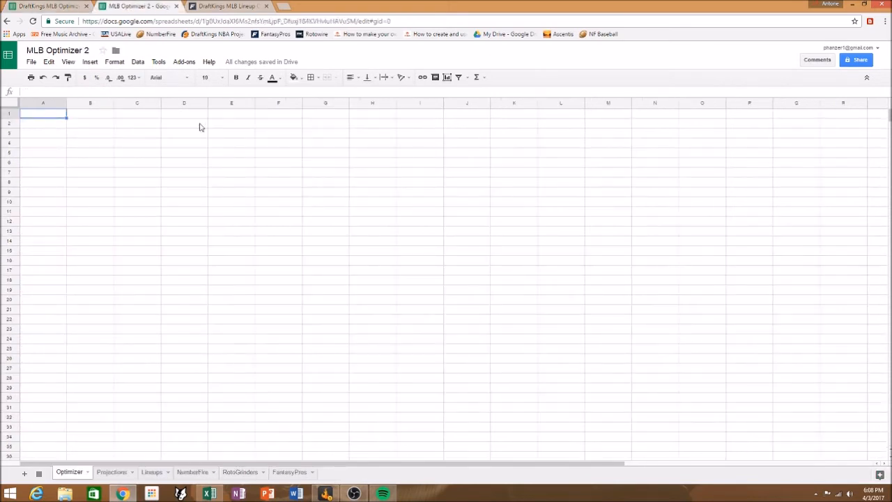
click(52, 7)
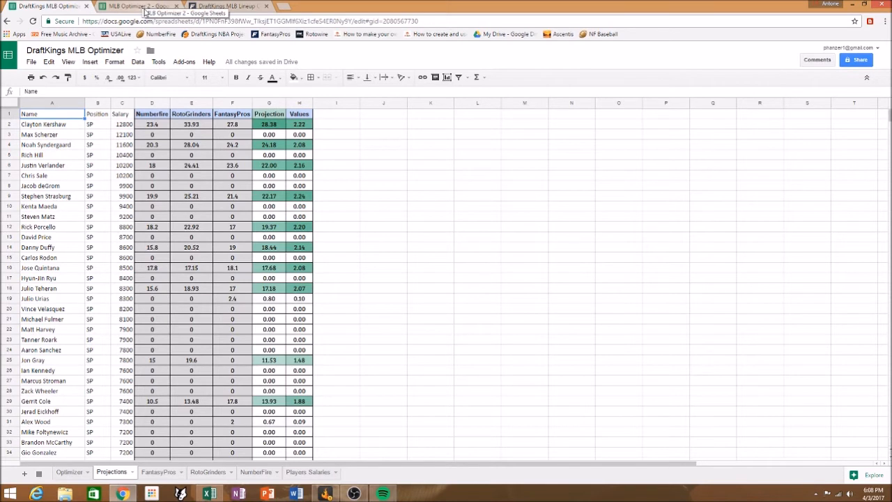
click(69, 472)
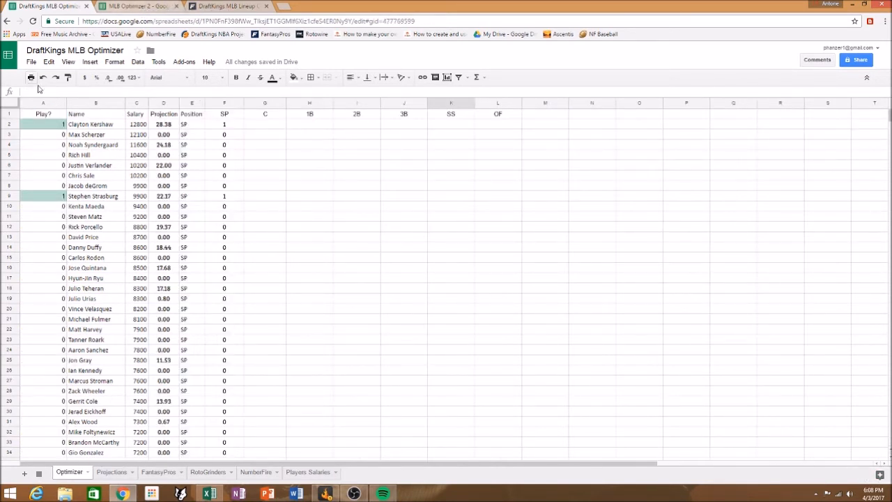
click(132, 6)
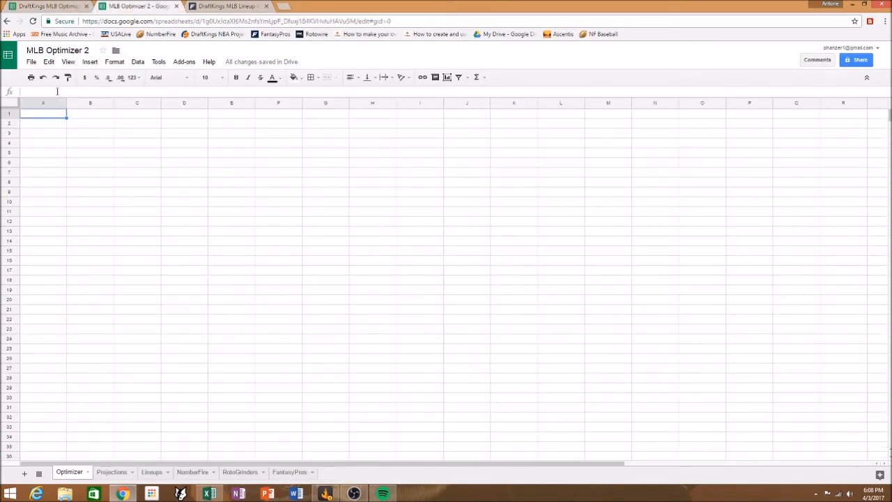
text(P)
key(Tab)
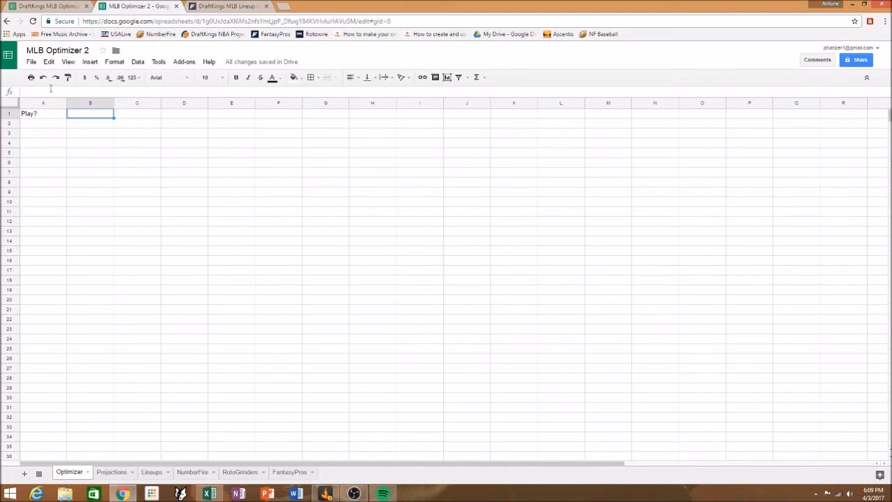
Check the reference headers and enter Name, Salary and Projection in B1, C1 and D1 of MLB Optimizer 2
click(39, 10)
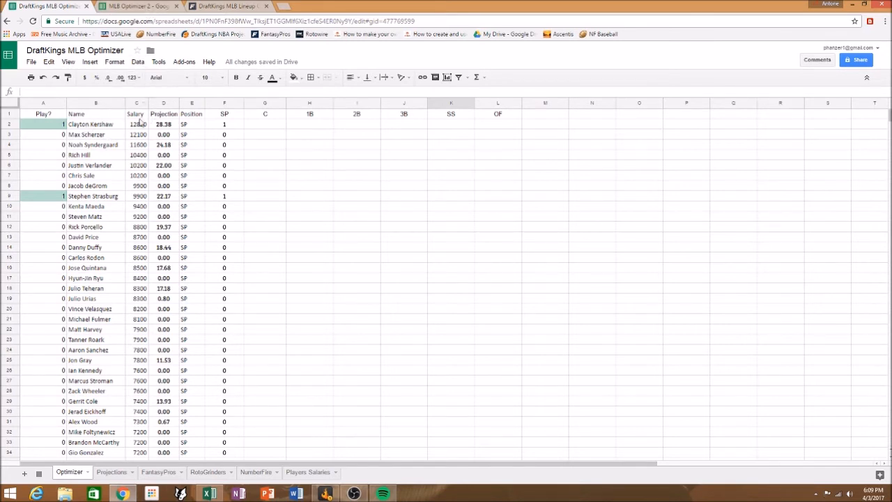
click(143, 6)
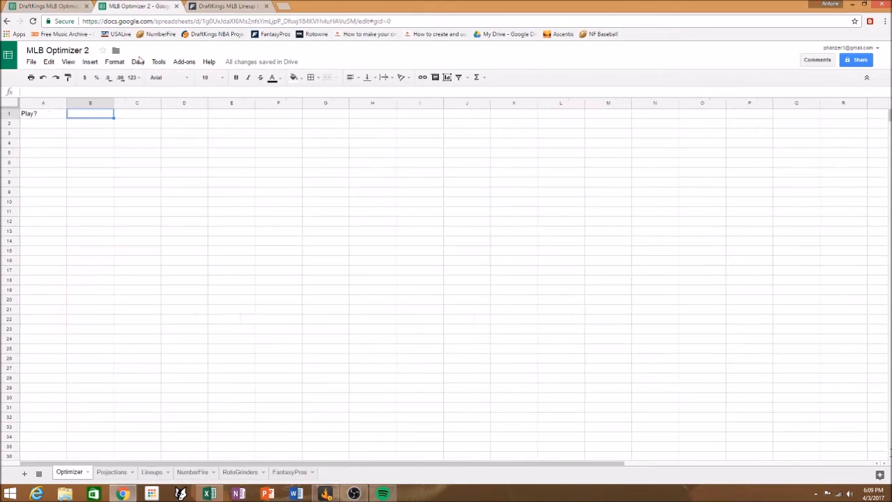
text(Name)
key(Tab)
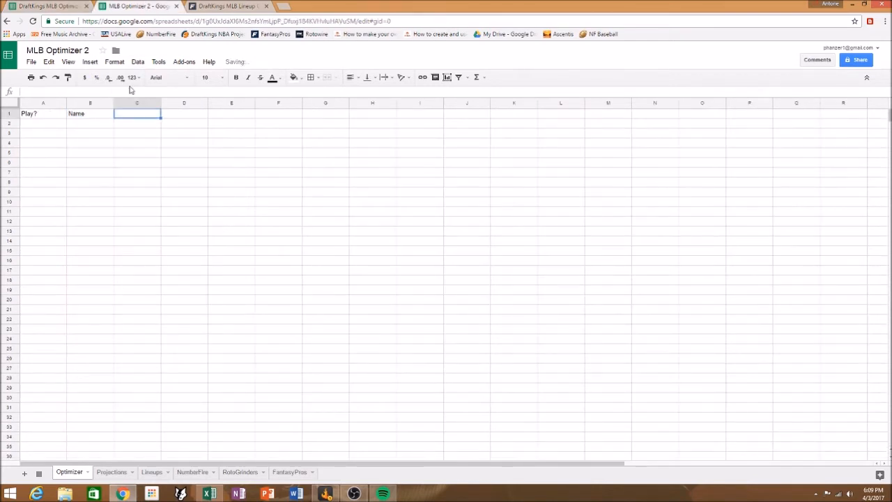
text(Salarty)
key(BackSpace)
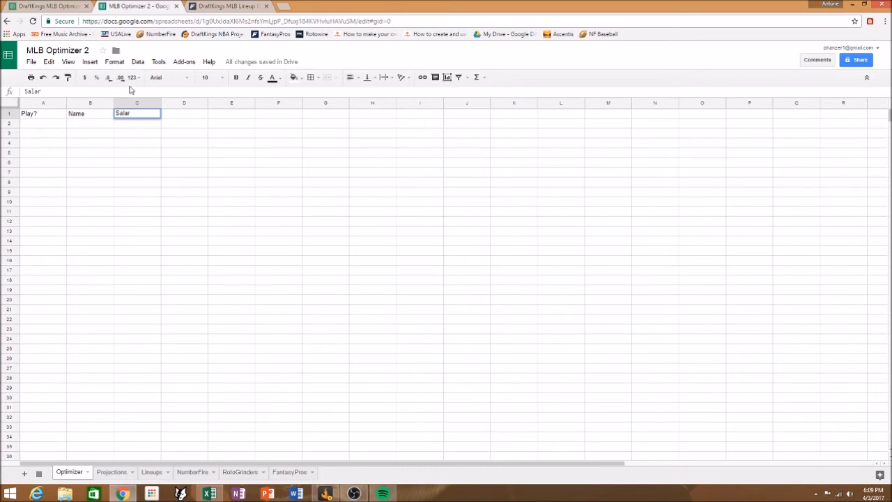
key(Tab)
text(Projection)
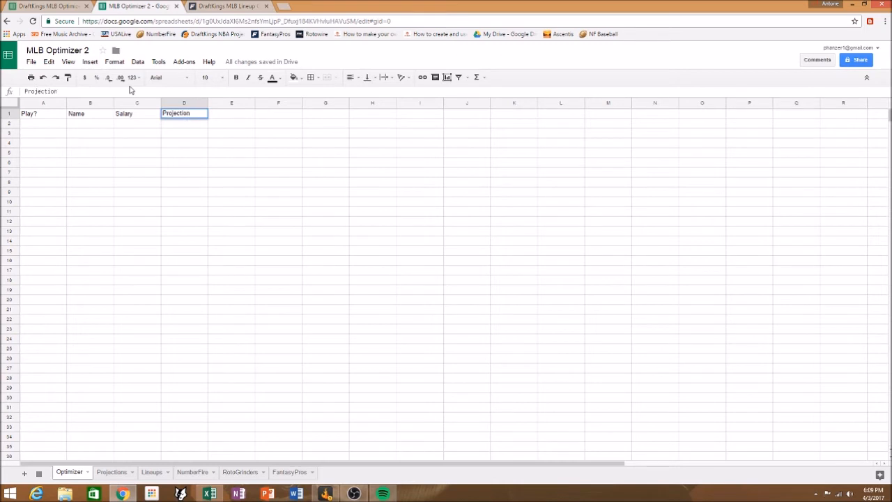
key(Tab)
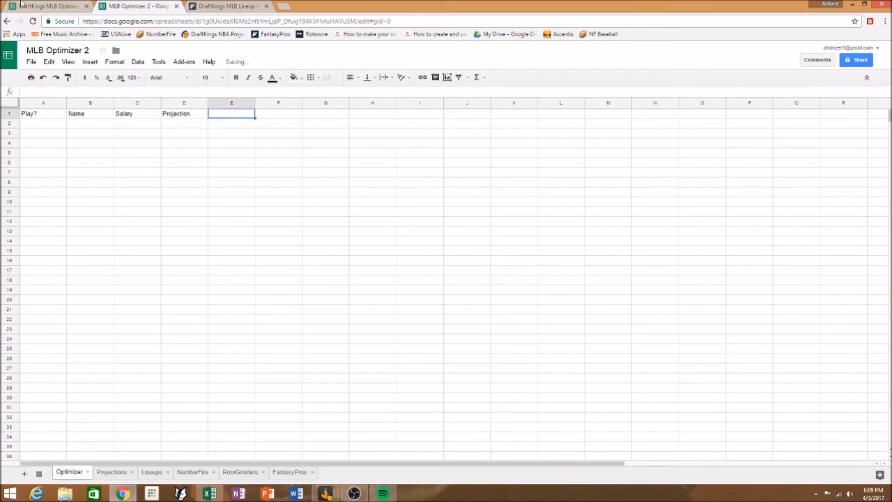
Check the next reference header and enter Position in E1 of MLB Optimizer 2
click(63, 7)
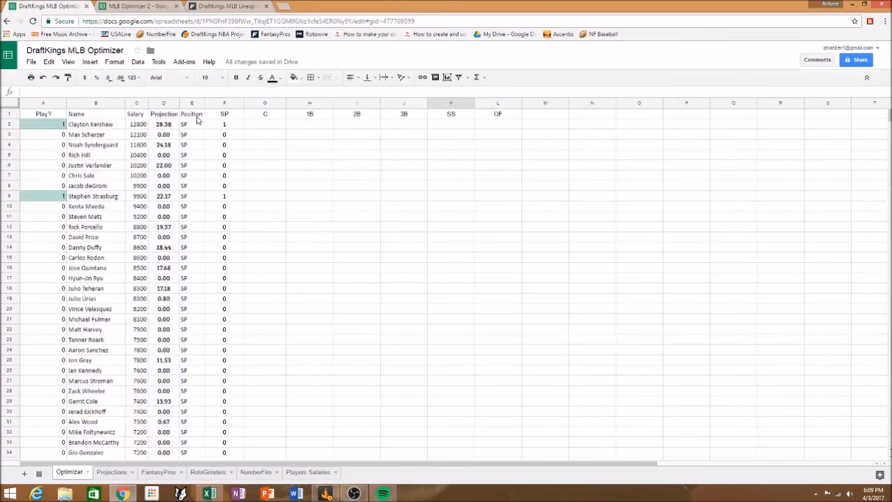
click(140, 6)
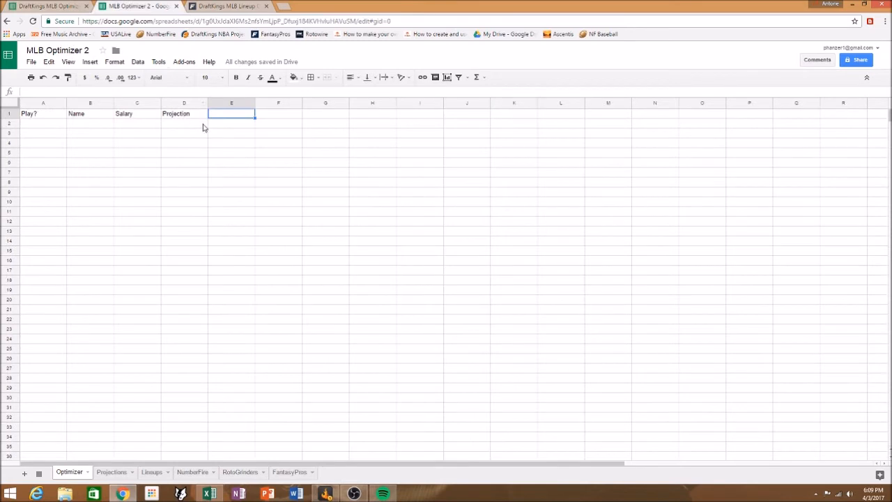
text(Position)
key(Tab)
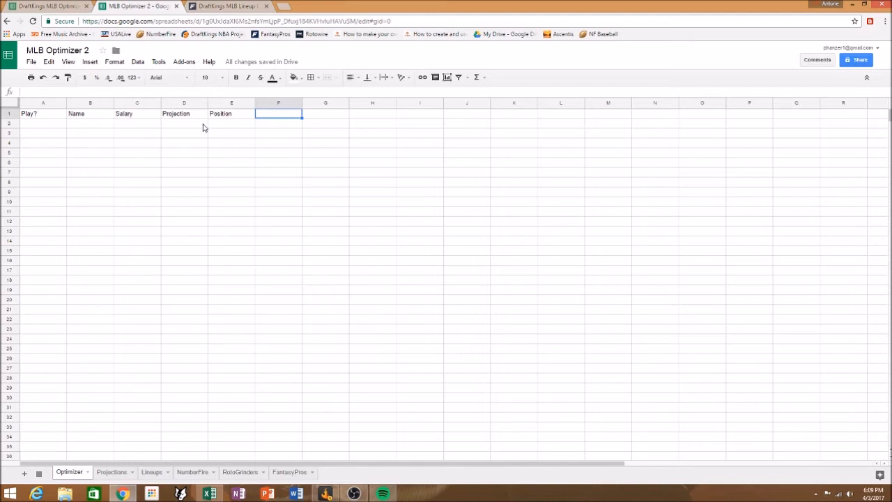
Enter the position headers SP, C, 1B, 2B, 3B, SS and OF in F1 through L1 of the Optimizer sheet
text(SP)
key(Tab)
text(C)
key(Tab)
text(1B)
key(Tab)
text(2)
key(Tab)
text(3B)
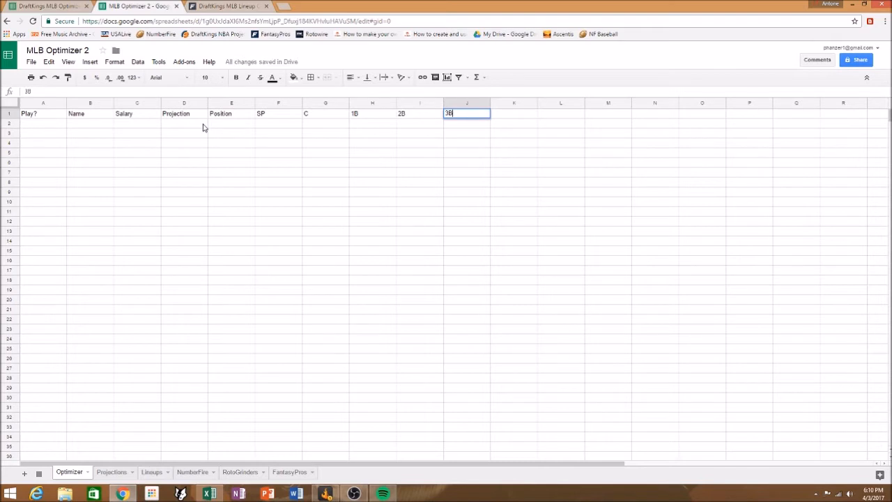
key(Tab)
text(S)
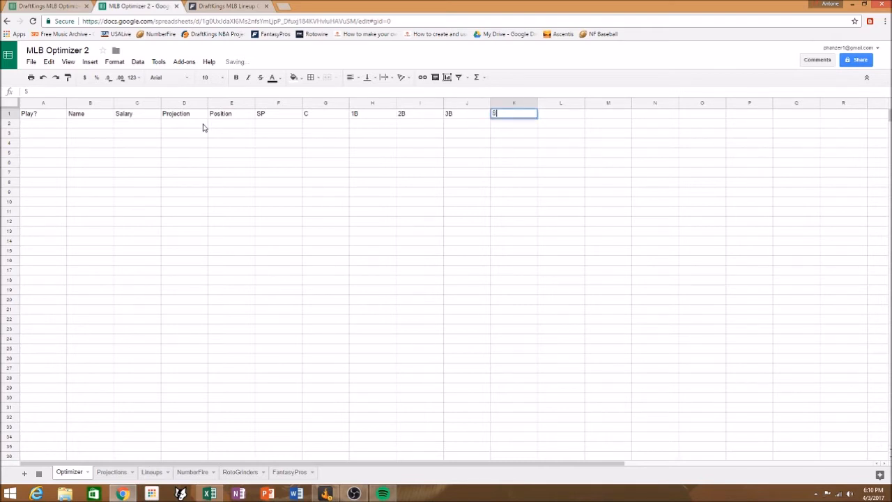
key(Tab)
text(O)
key(Tab)
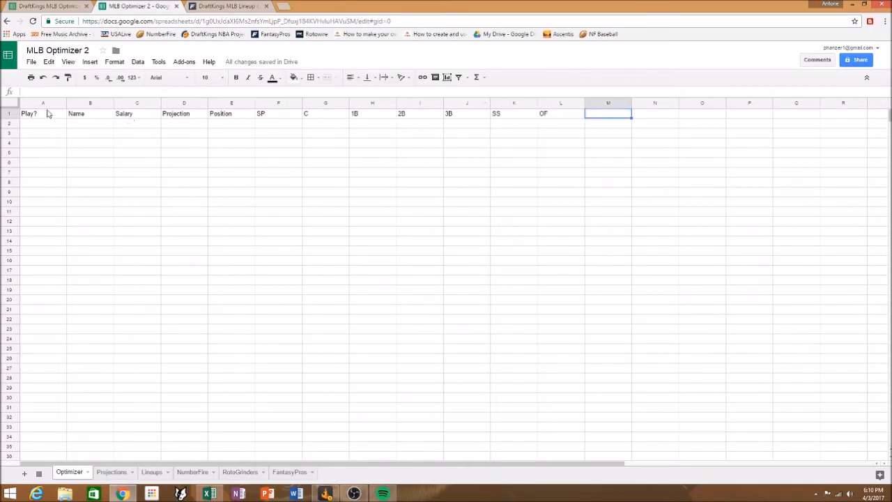
Center the headers in A1:L1 of the Optimizer sheet and make them bold
drag(47, 119, 551, 119)
click(350, 77)
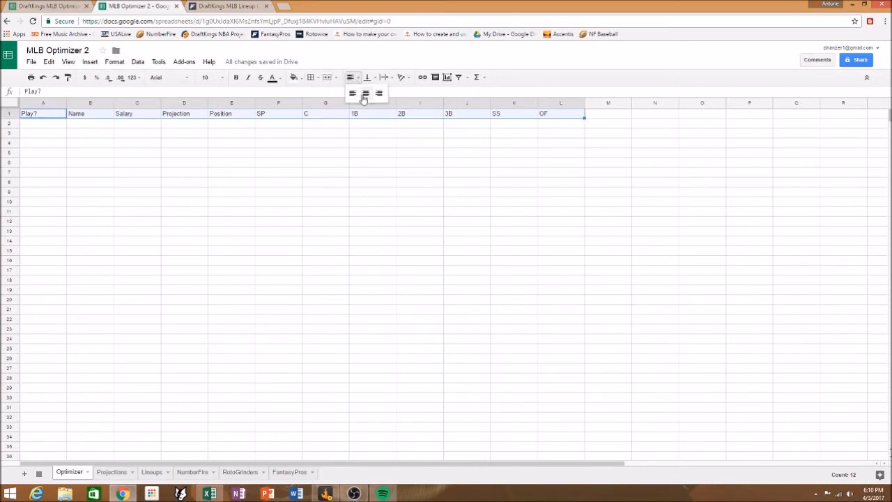
click(364, 92)
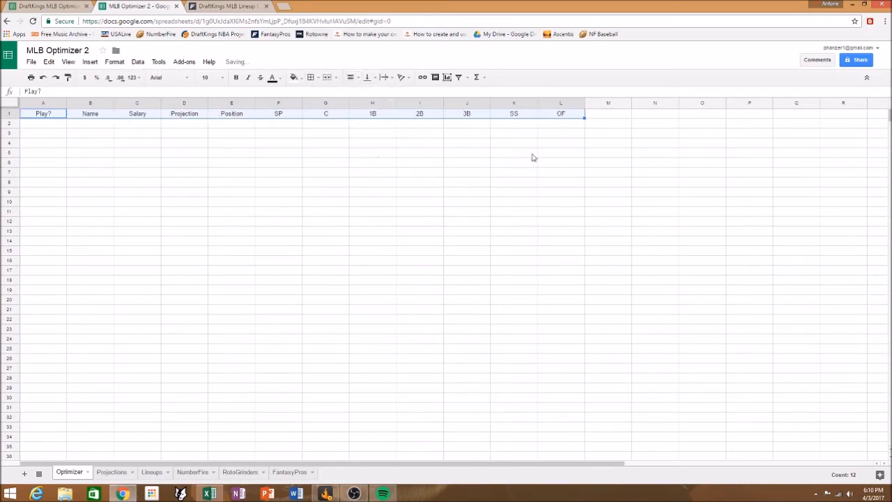
click(236, 78)
click(279, 162)
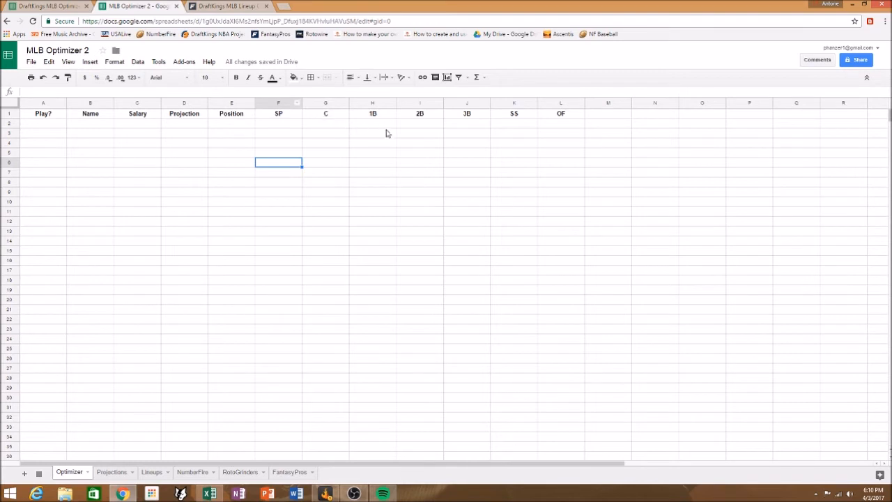
Check the headers in the DraftKings MLB Optimizer reference, and copy the Name column A1:A226 from the Lineups sheet of MLB Optimizer 2
click(55, 6)
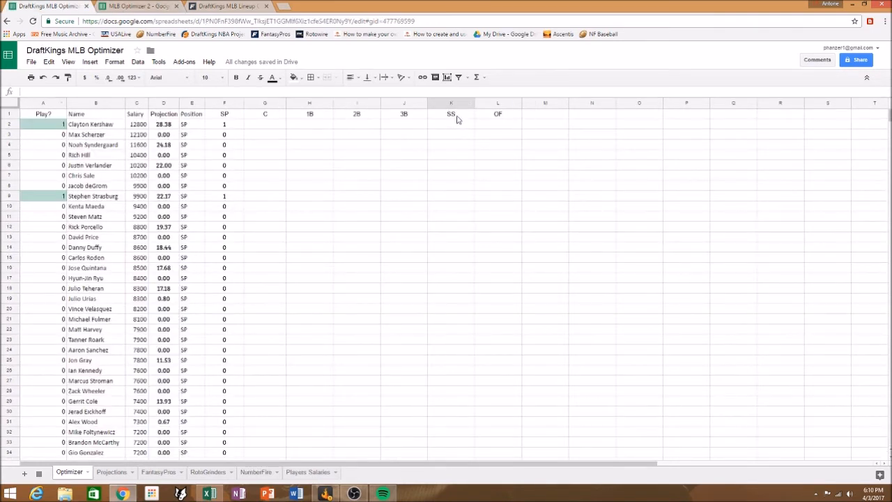
click(136, 6)
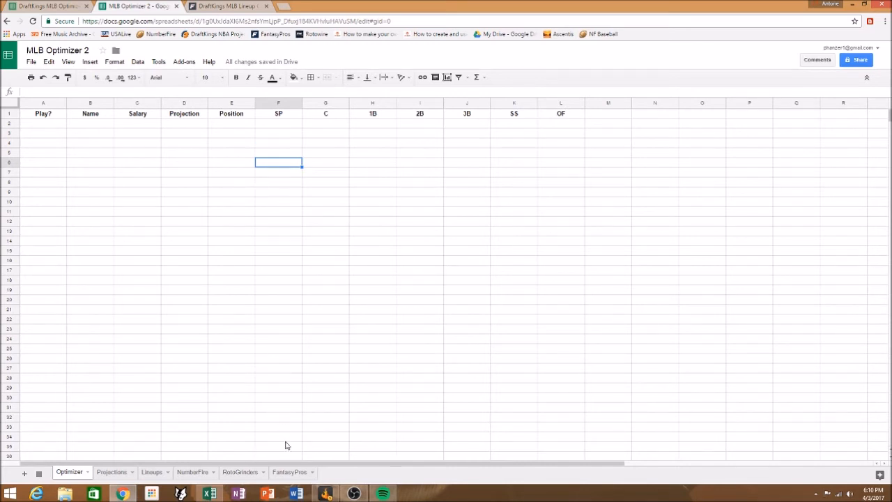
click(156, 473)
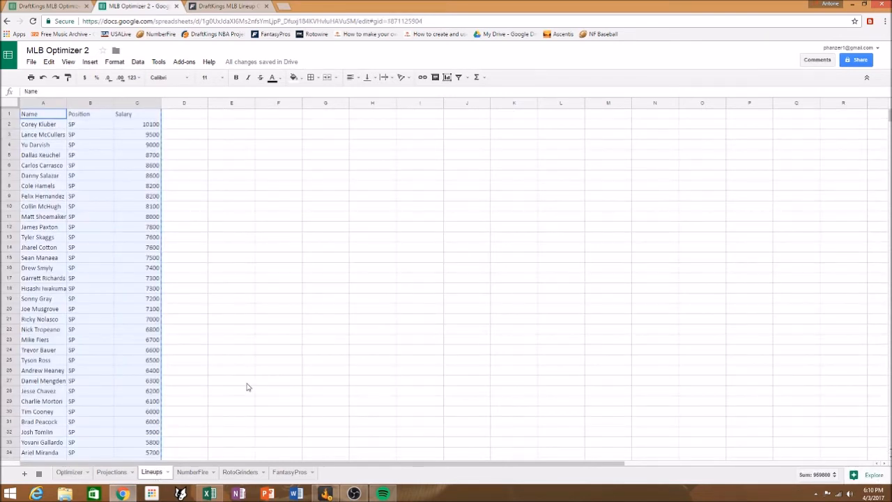
scroll(246, 386, down, 12)
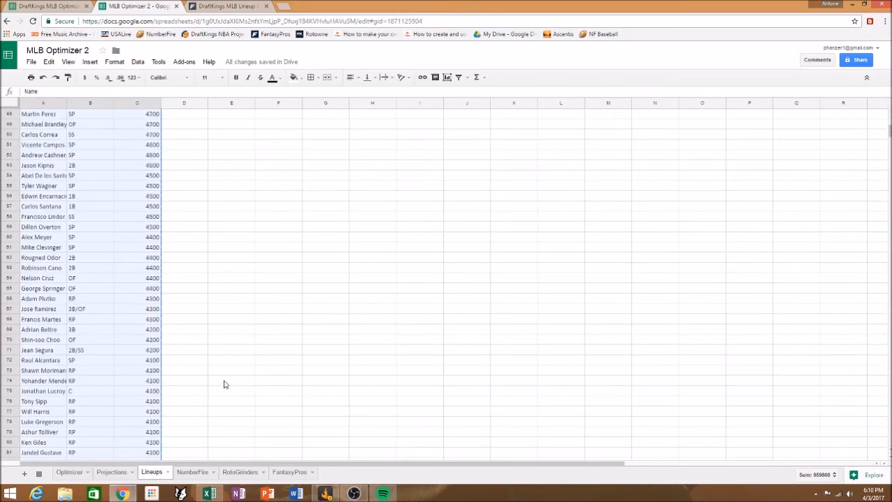
scroll(254, 375, down, 20)
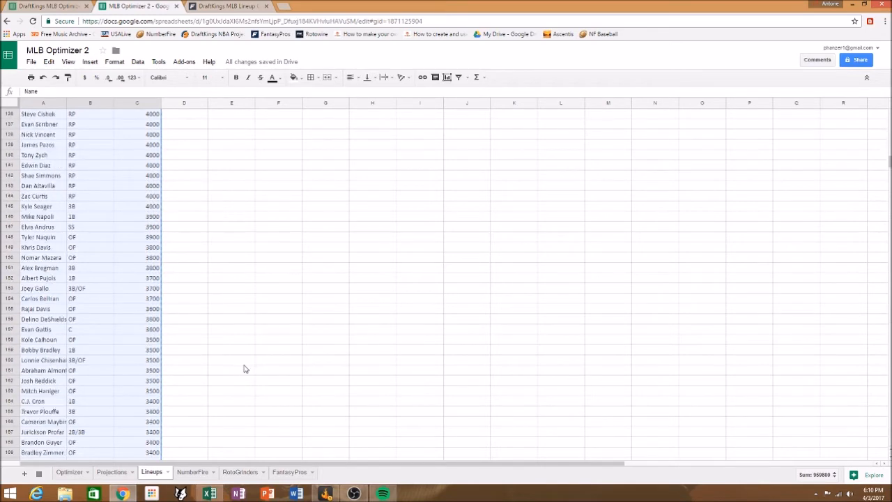
scroll(246, 361, down, 6)
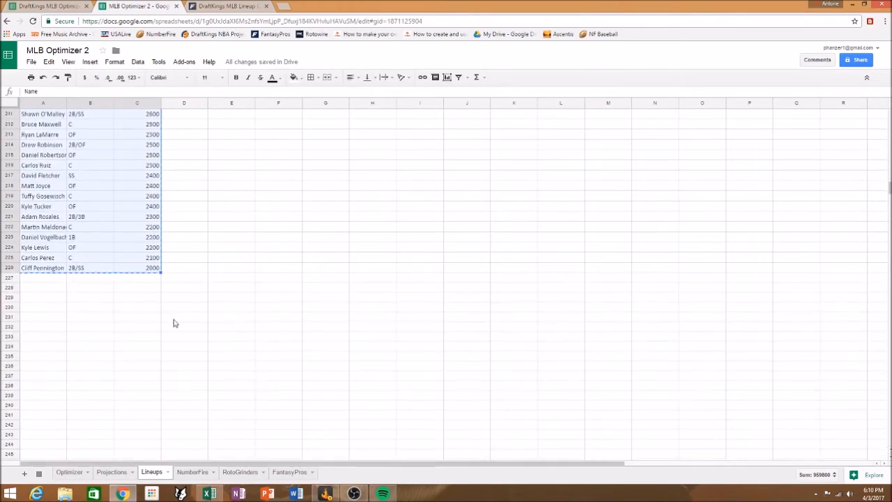
shift+click(53, 270)
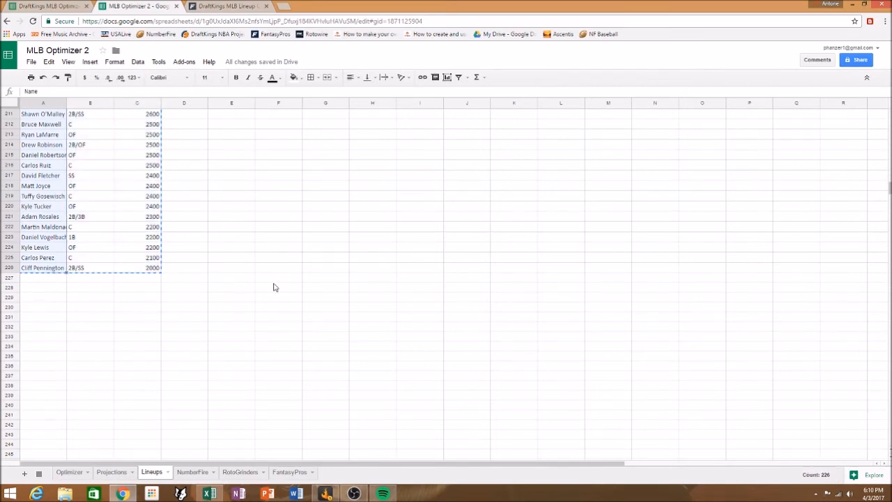
key(ctrl+c)
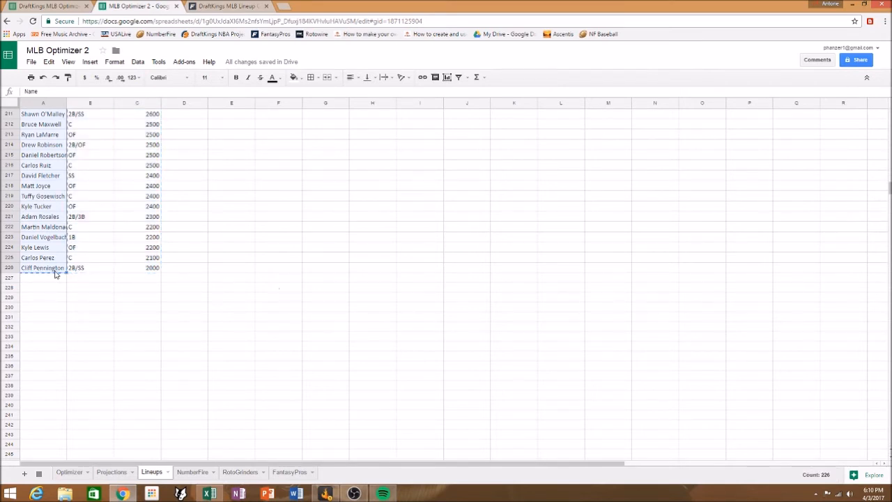
Paste the copied player names at B1 of the Optimizer sheet and fit column B to its contents
scroll(196, 318, up, 20)
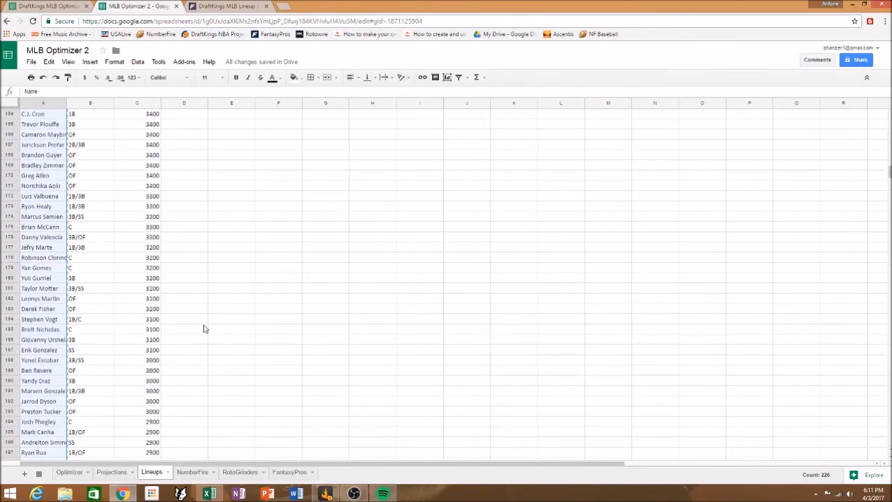
scroll(205, 328, up, 4)
scroll(277, 333, up, 10)
scroll(272, 331, up, 15)
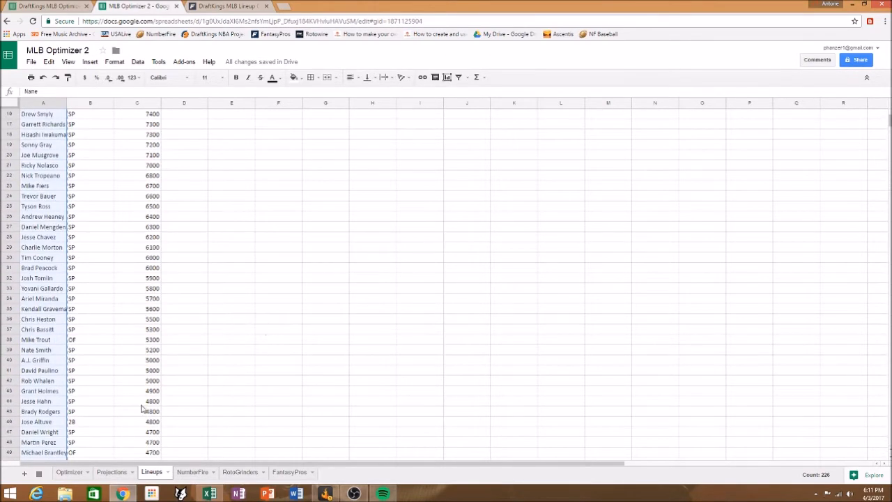
click(69, 472)
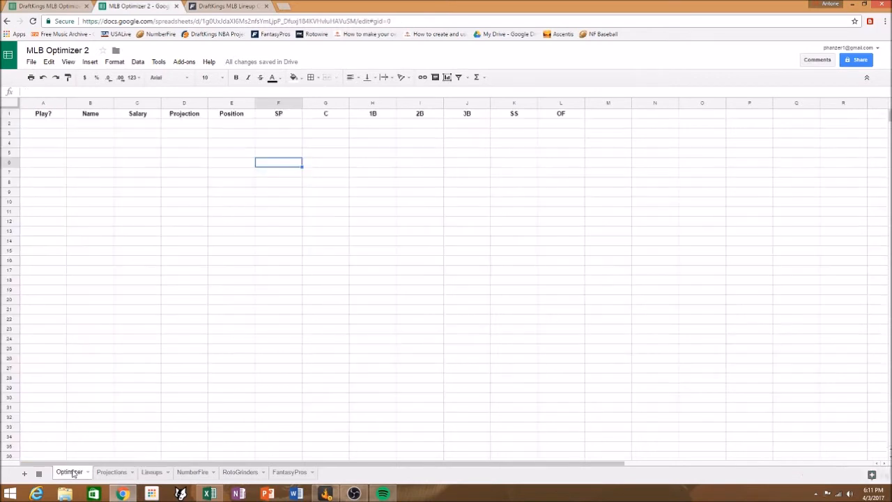
click(82, 117)
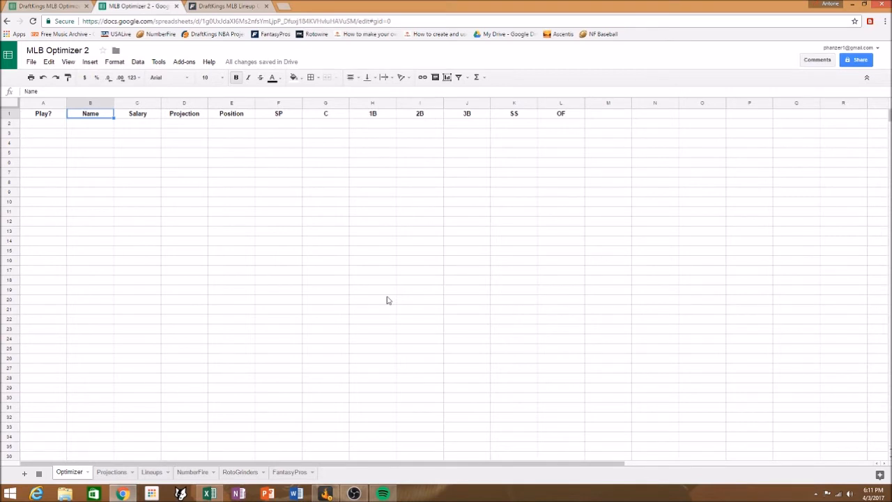
key(ctrl+v)
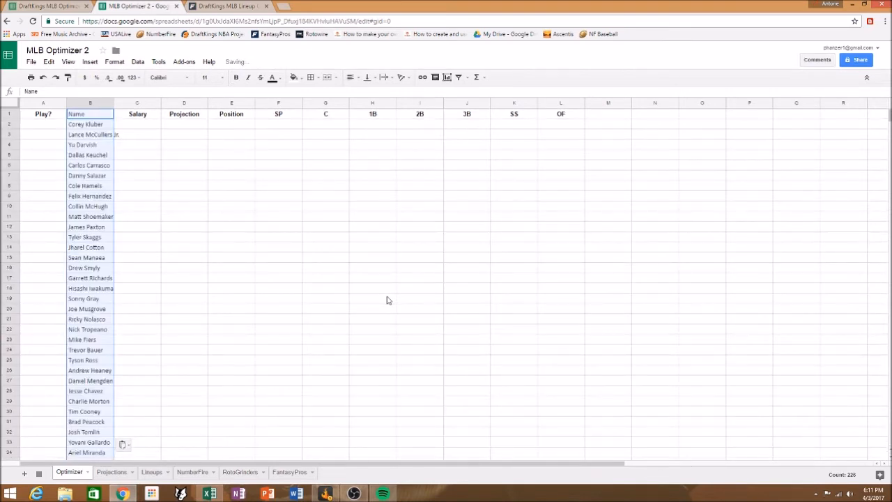
double_click(114, 103)
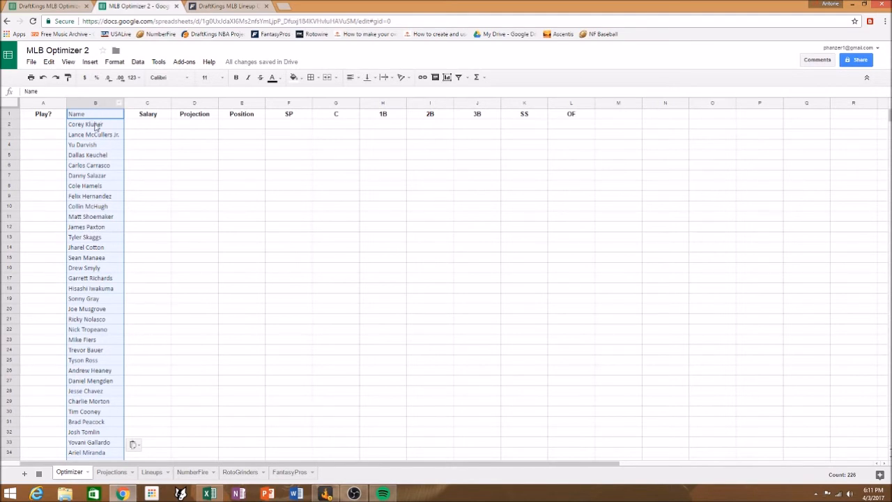
Copy the Position column B1:B226 from the Lineups sheet and paste it at E1 of the Optimizer sheet
click(151, 472)
scroll(98, 415, up, 3)
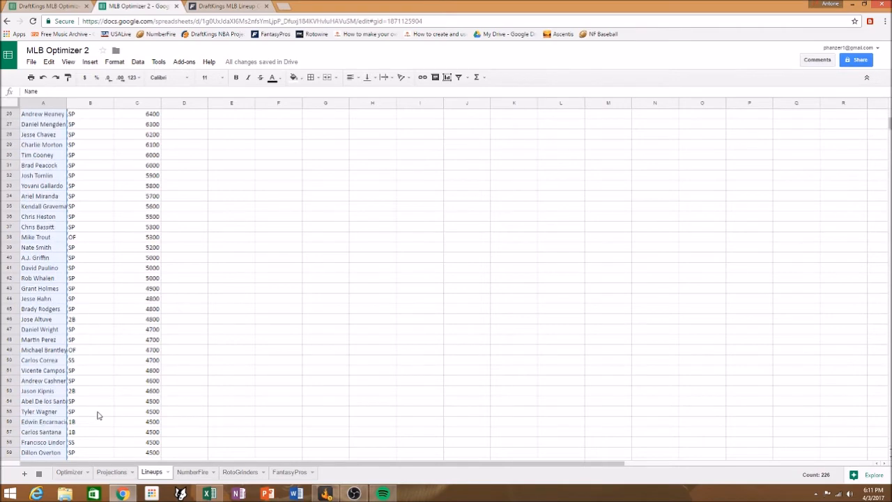
scroll(98, 415, up, 3)
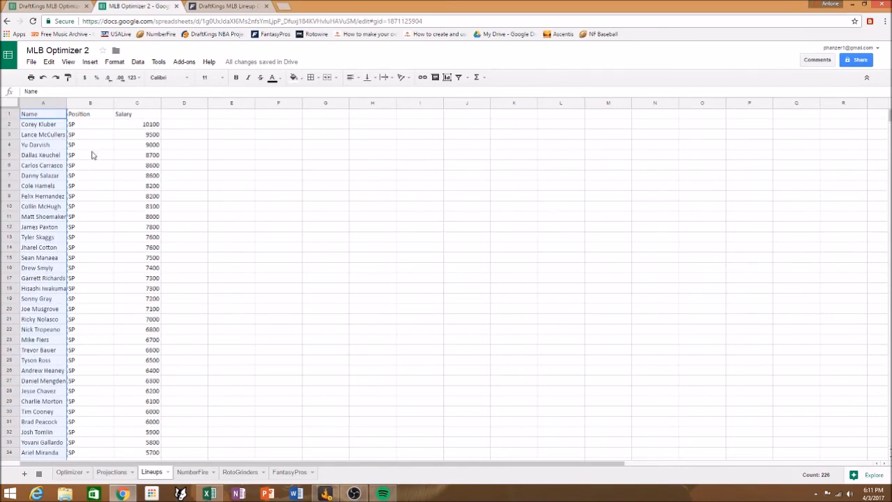
click(92, 115)
drag(92, 114, 77, 207)
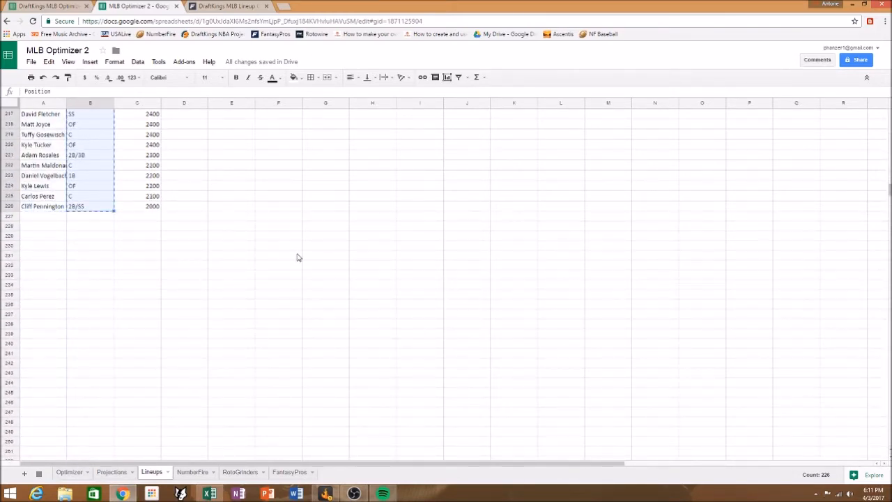
click(69, 473)
click(239, 117)
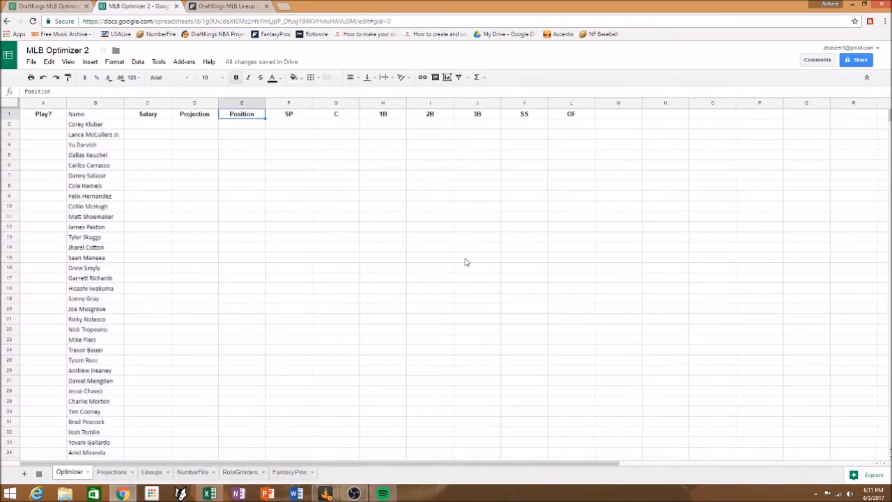
key(ctrl+v)
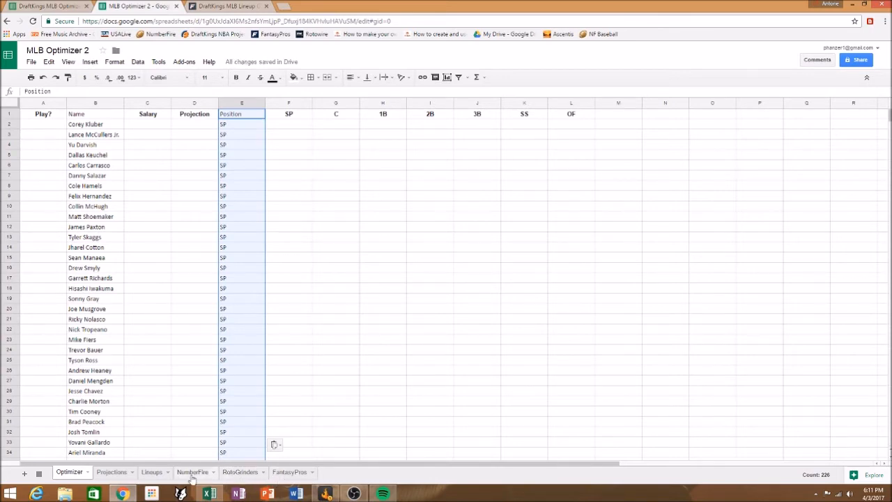
Copy the whole Salary column from the Lineups sheet into column C of the Optimizer sheet, starting at the header
click(151, 472)
click(142, 207)
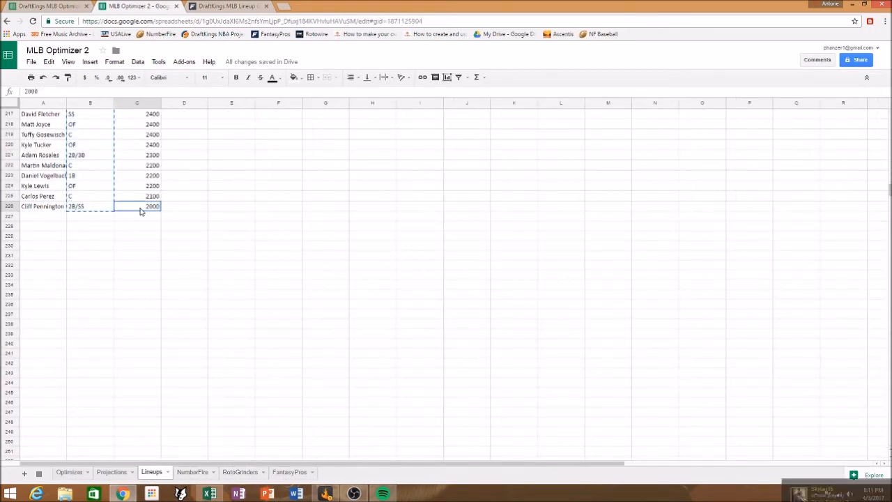
key(ctrl+shift+Up)
key(ctrl+c)
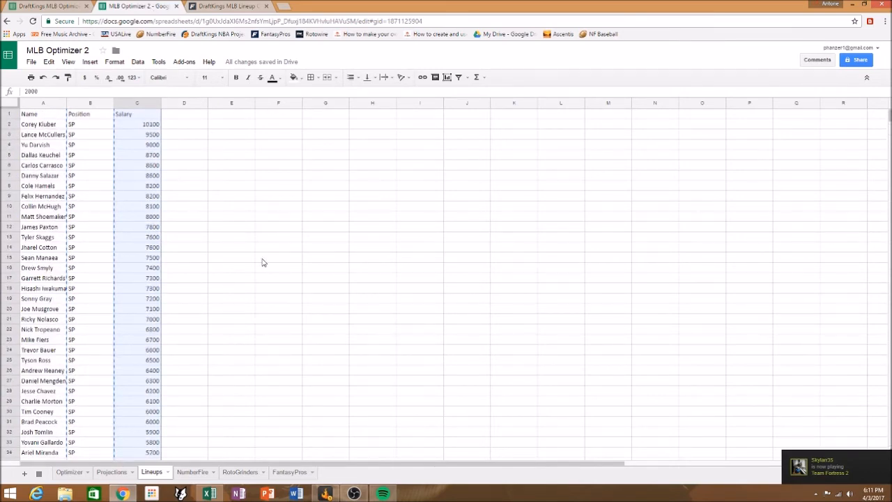
click(73, 474)
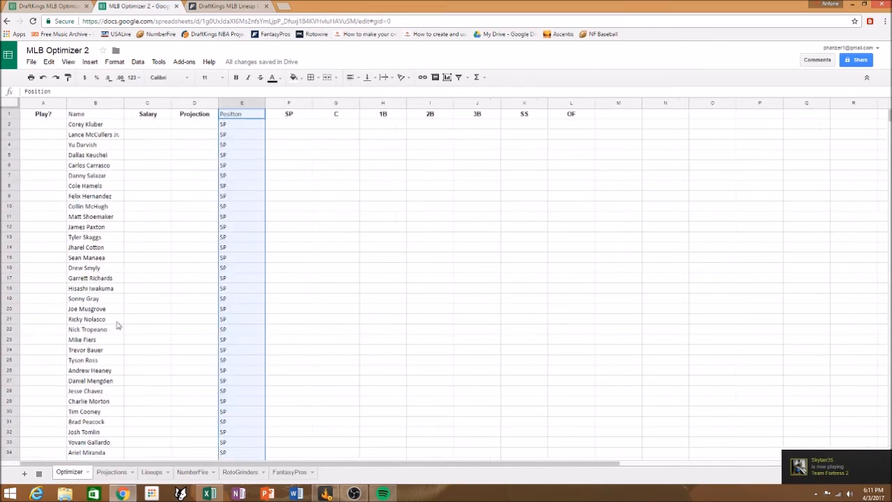
click(150, 116)
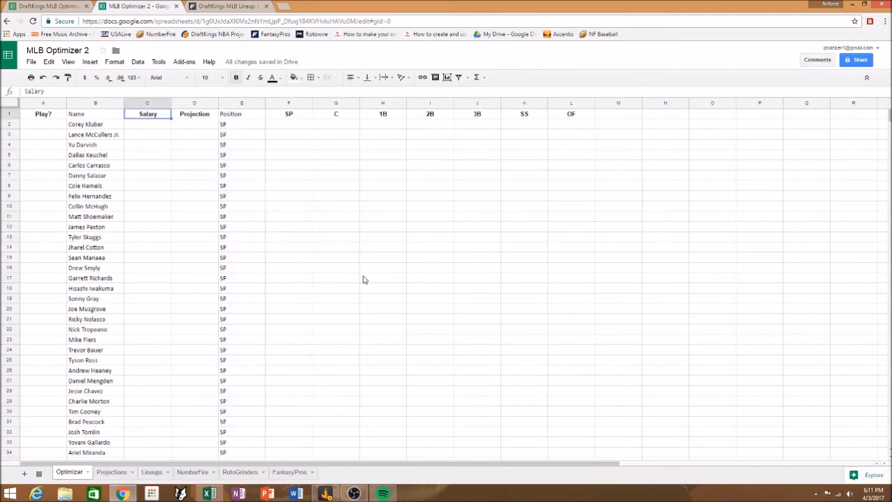
key(ctrl+v)
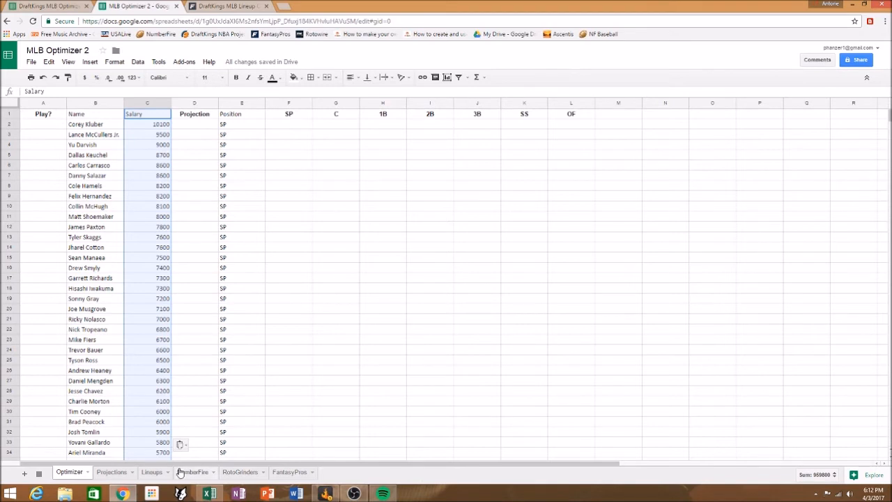
click(111, 472)
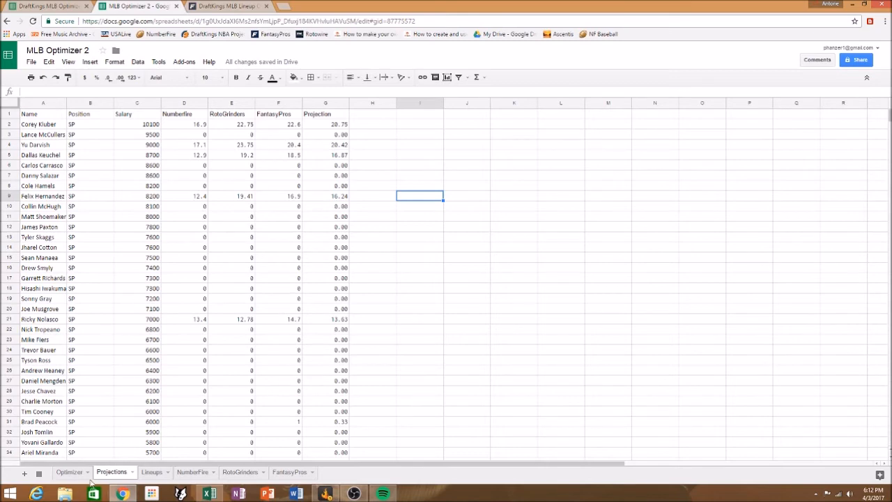
click(69, 472)
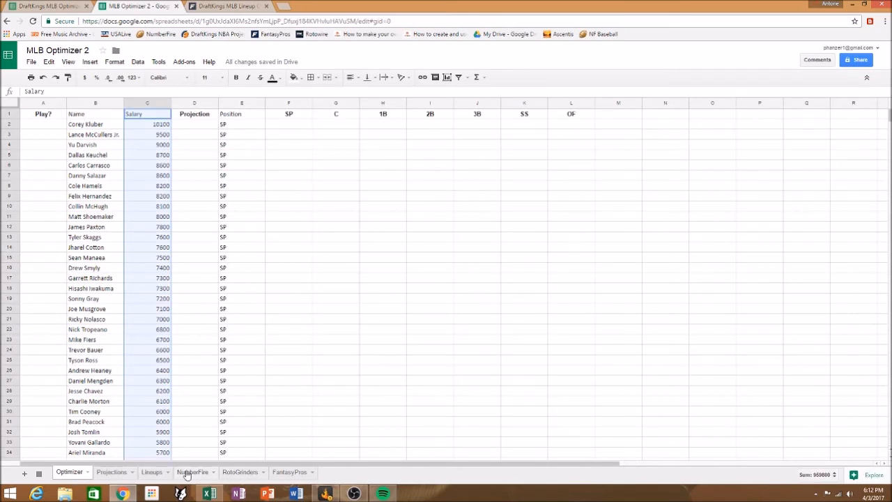
click(106, 472)
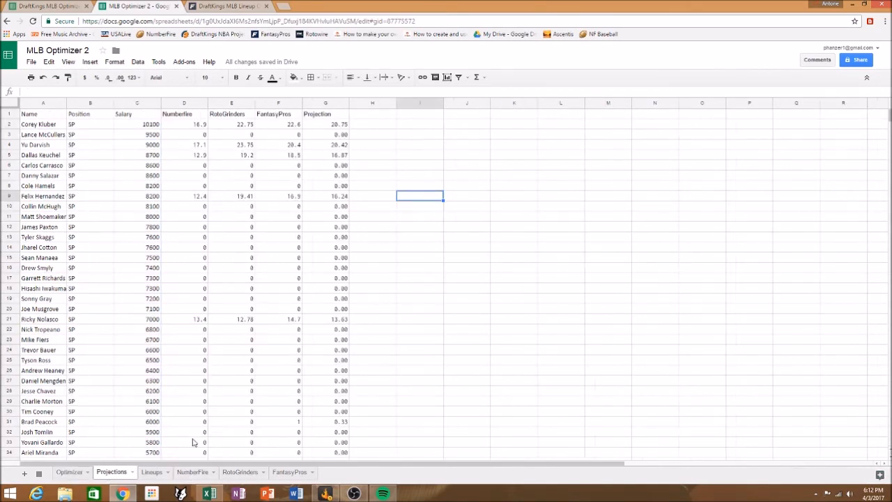
click(69, 473)
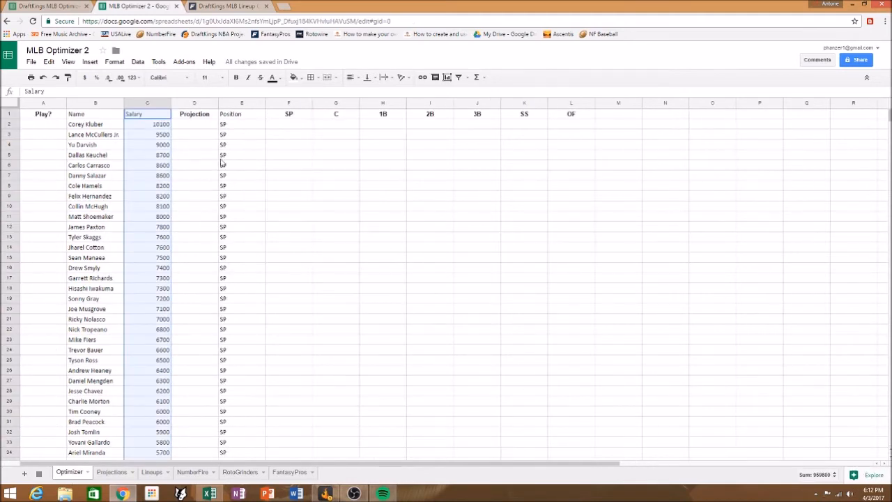
Copy the projection formula =IFERROR(vlookup("*"&B2&"*",Projections!$A$2:$G,7,false),0) from the DraftKings MLB Optimizer spreadsheet into D2 of MLB Optimizer 2
click(188, 127)
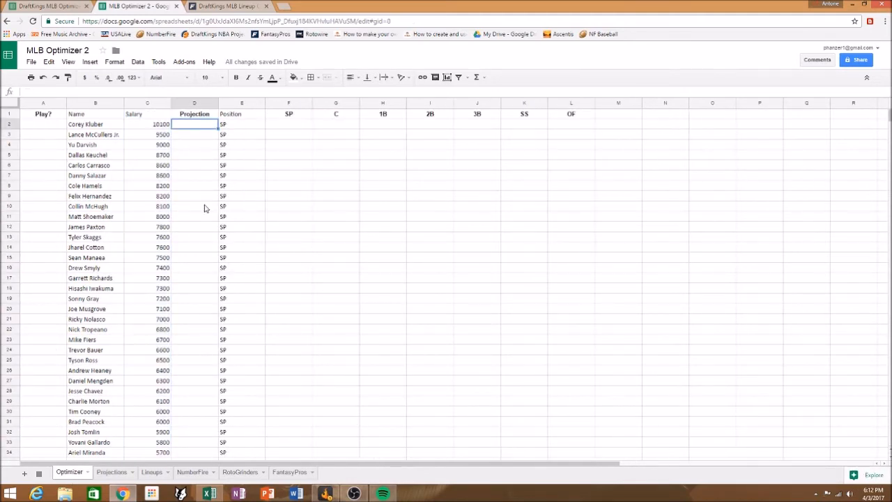
click(75, 7)
click(164, 125)
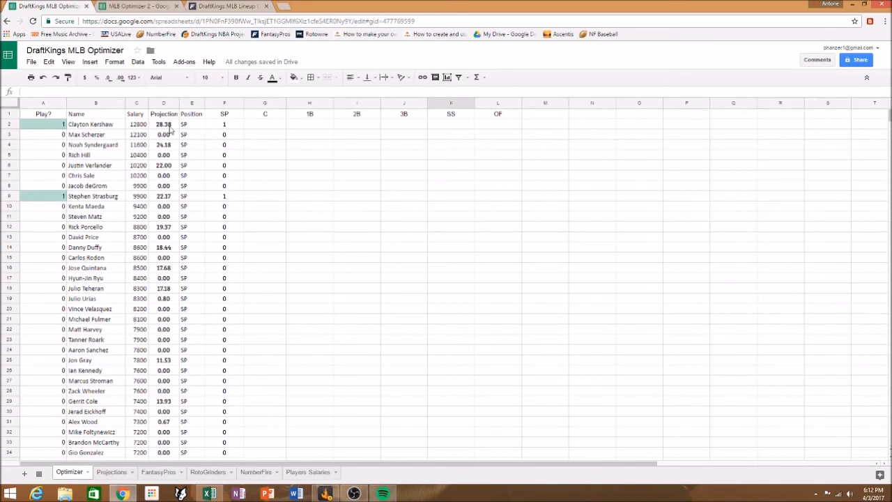
click(128, 91)
key(ctrl+a)
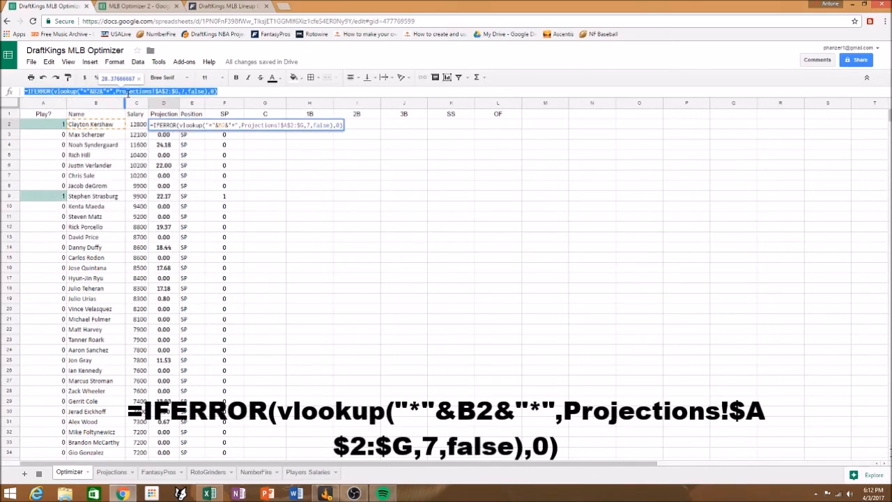
click(155, 10)
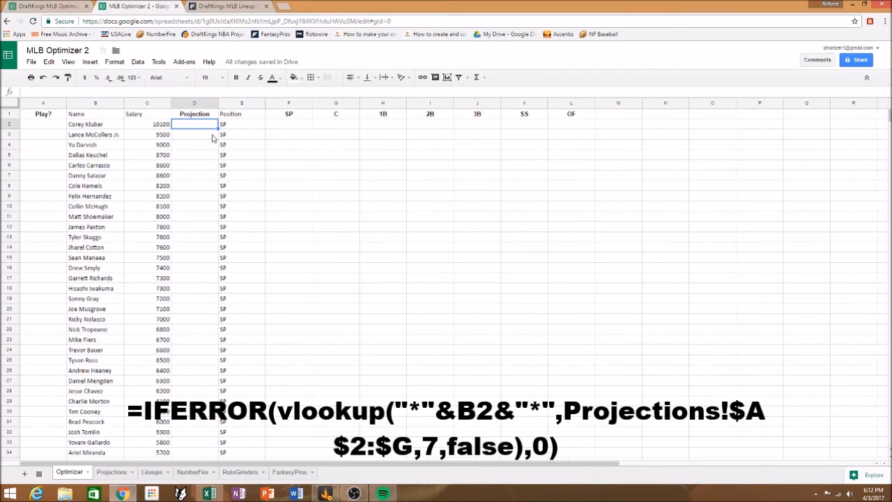
key(ctrl+v)
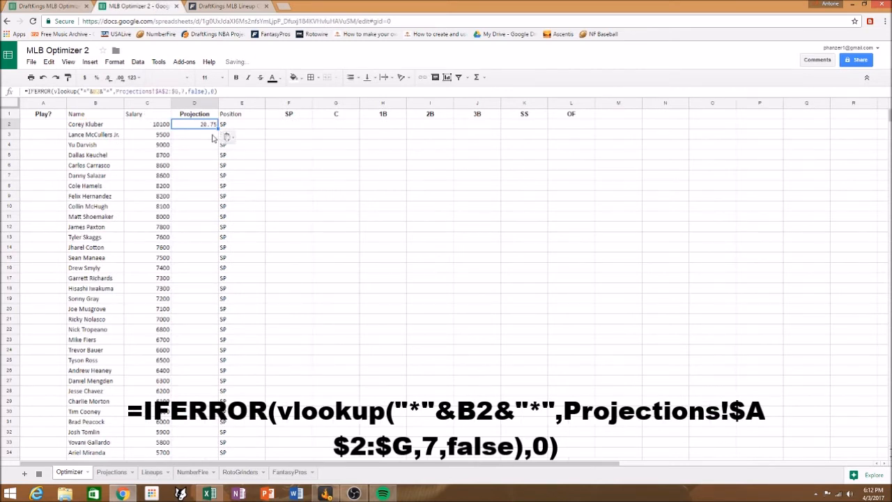
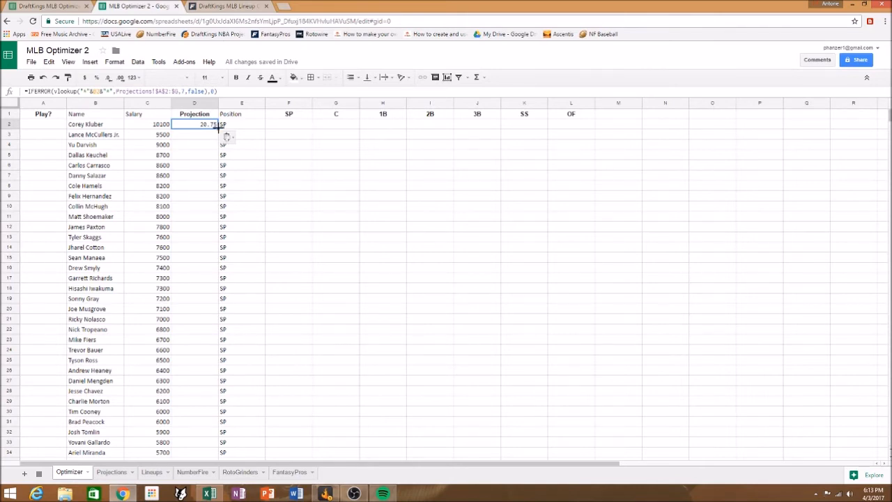
Fill the projection formula from D2 down to the last player in row 226
drag(218, 130, 207, 158)
scroll(265, 279, up, 10)
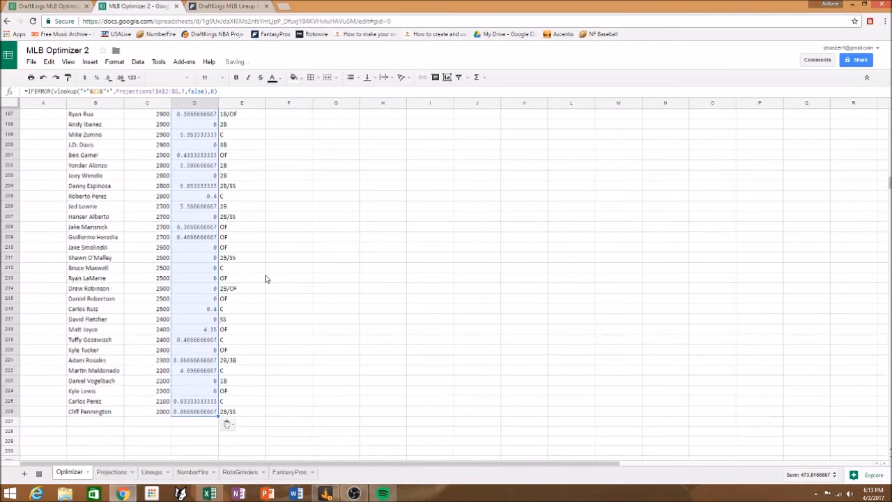
scroll(265, 279, up, 14)
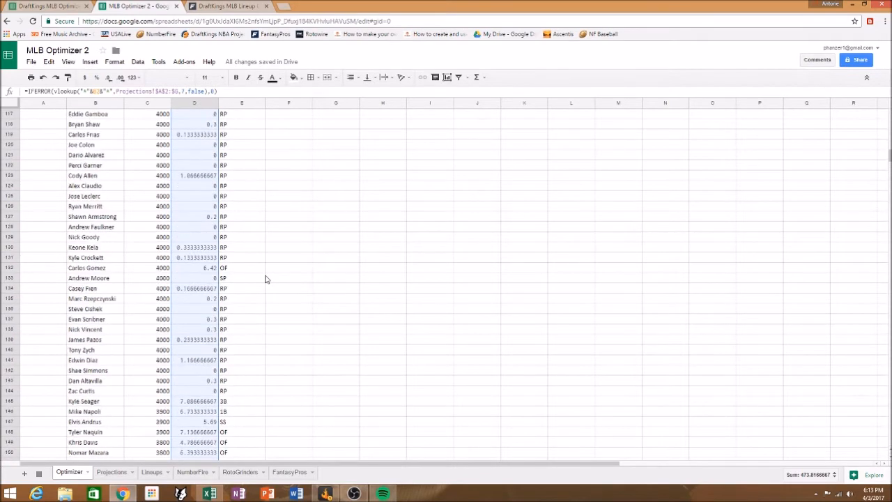
scroll(265, 280, up, 14)
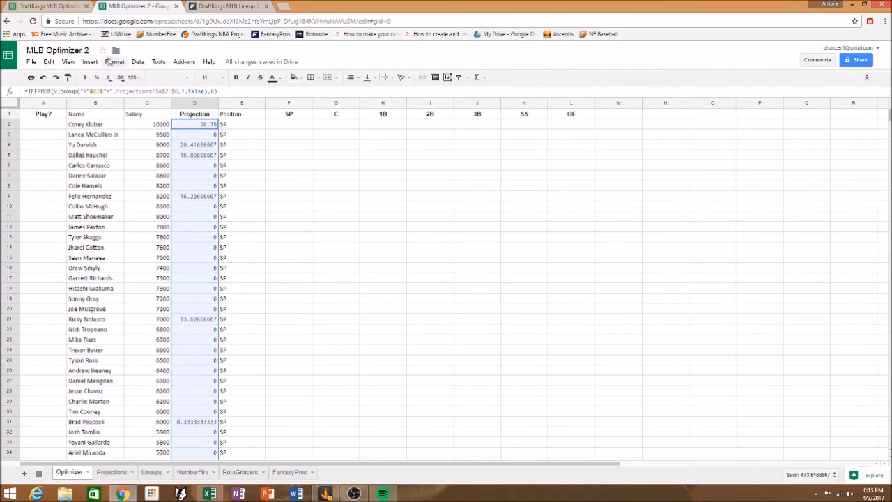
Format the filled Projection values with the two-decimal Number format and look over the column
click(114, 62)
mouse_move(133, 78)
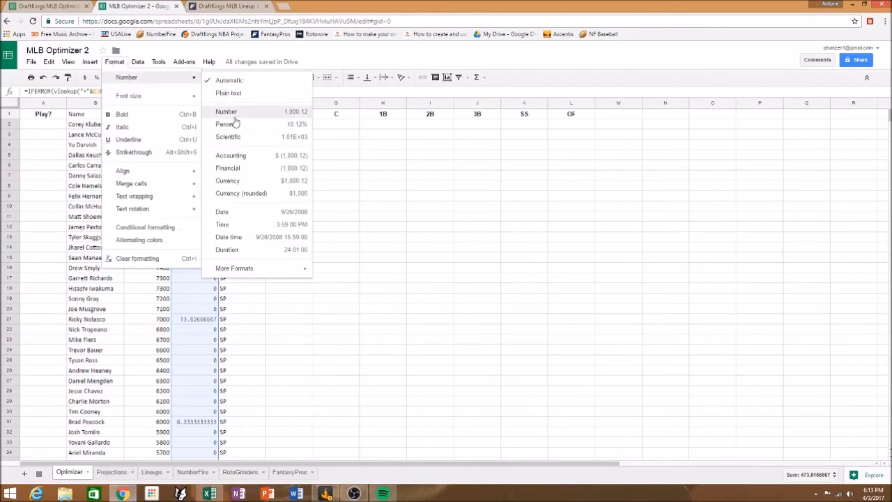
click(233, 112)
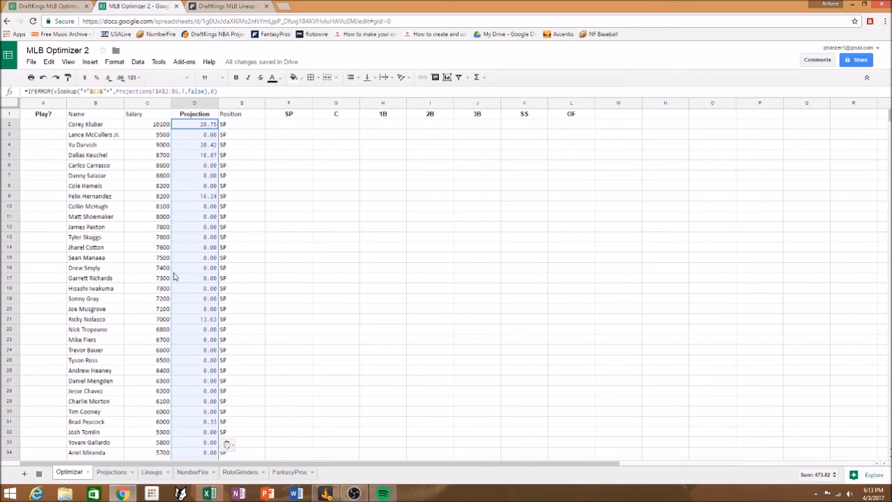
scroll(174, 278, down, 15)
scroll(180, 310, up, 20)
click(328, 258)
scroll(286, 304, up, 5)
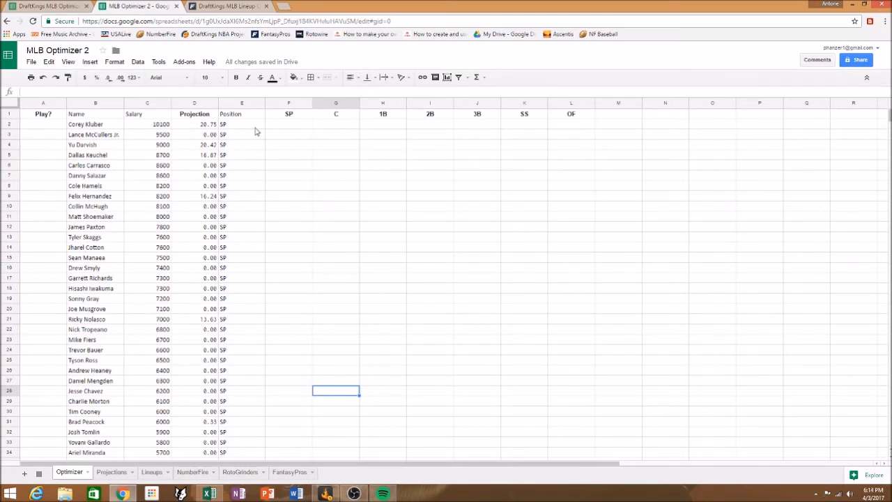
click(289, 130)
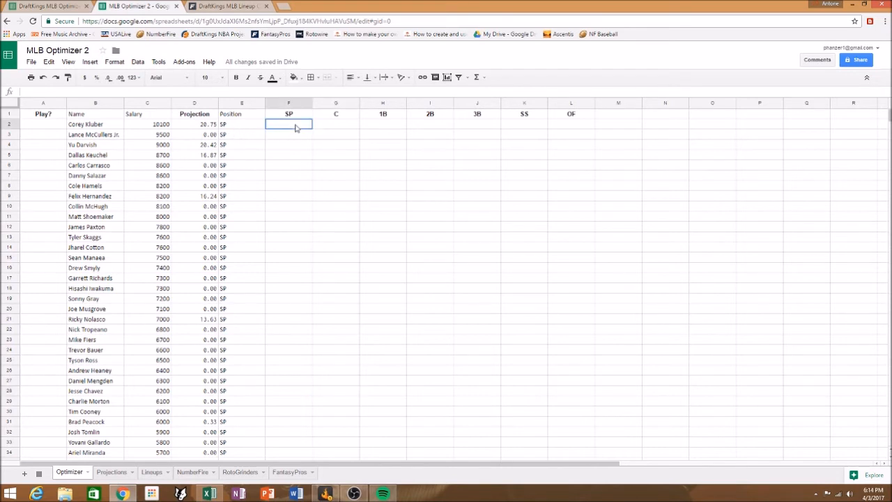
click(353, 175)
click(410, 145)
click(495, 155)
click(490, 219)
click(550, 175)
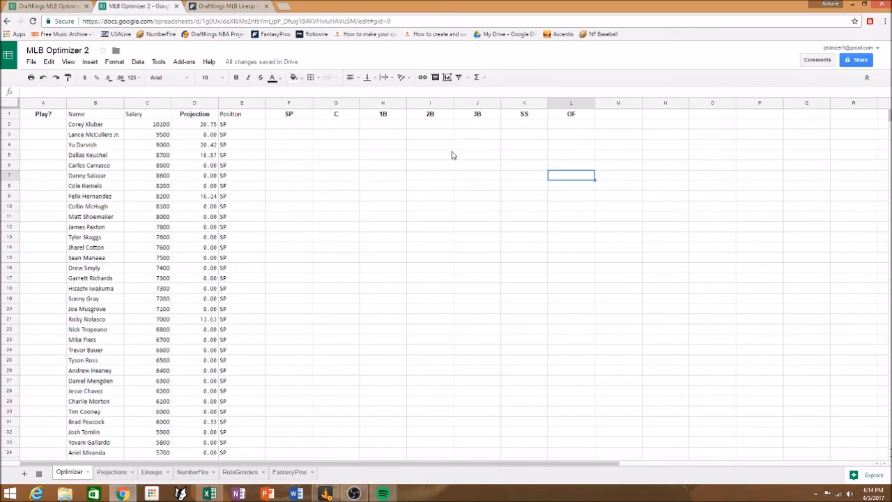
click(396, 148)
click(376, 198)
click(299, 177)
click(436, 190)
click(432, 267)
Copy the SP position formula from F2 of the DraftKings MLB Optimizer spreadsheet into F2 of MLB Optimizer 2
click(288, 124)
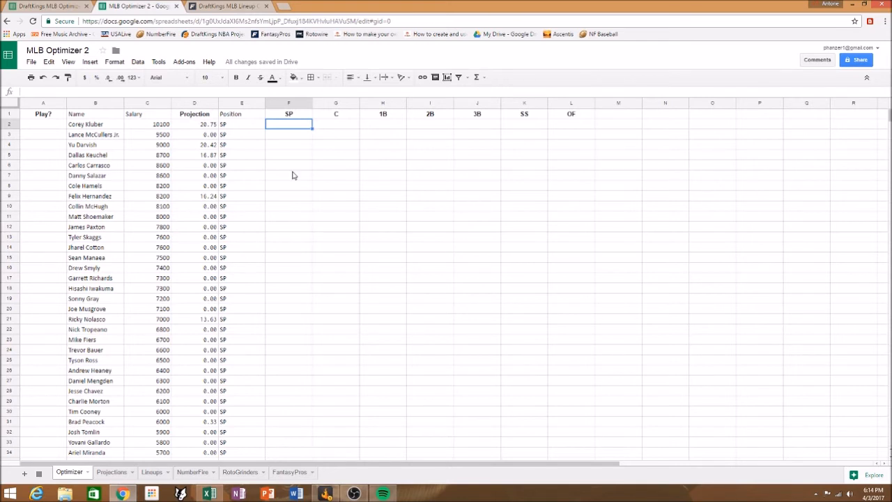
click(48, 7)
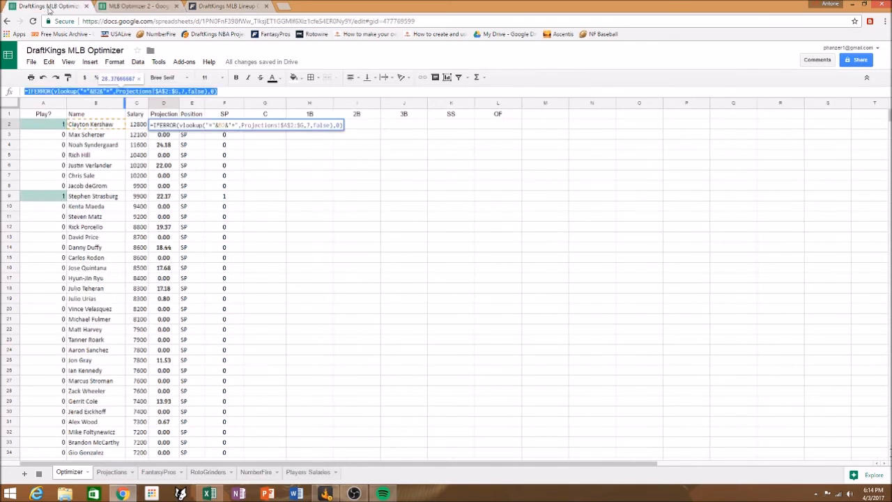
click(228, 125)
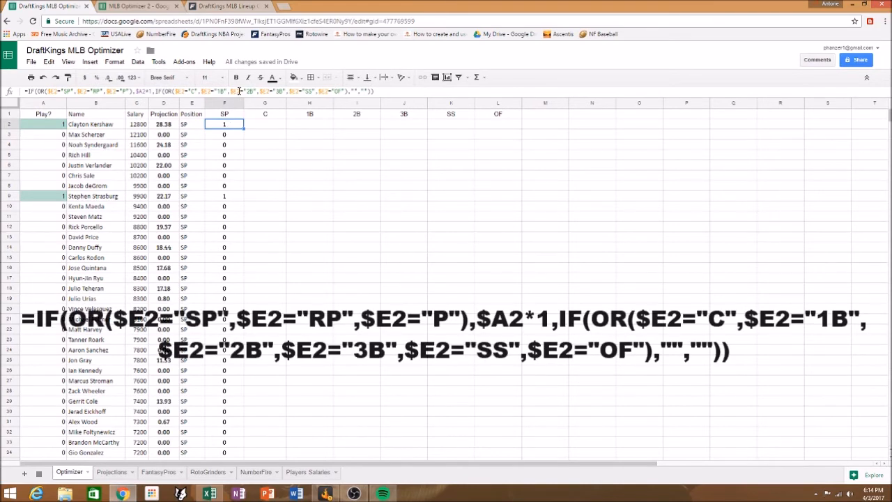
click(237, 91)
key(ctrl+a)
key(ctrl+c)
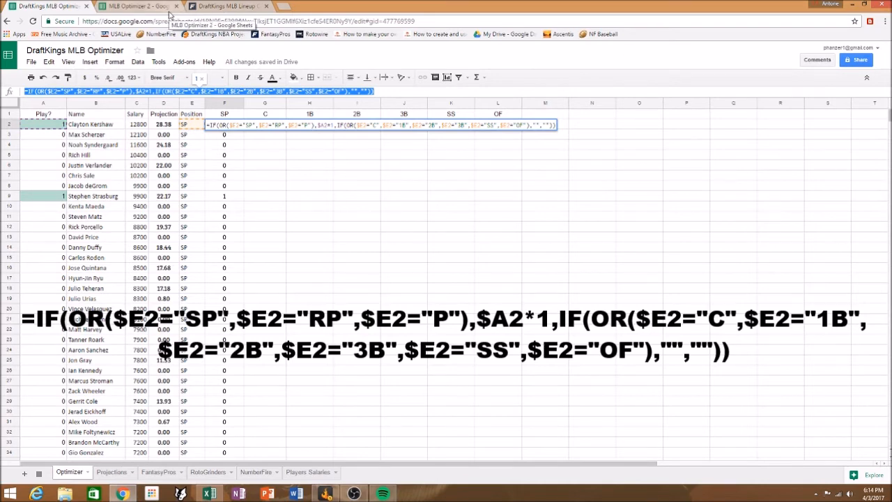
click(137, 7)
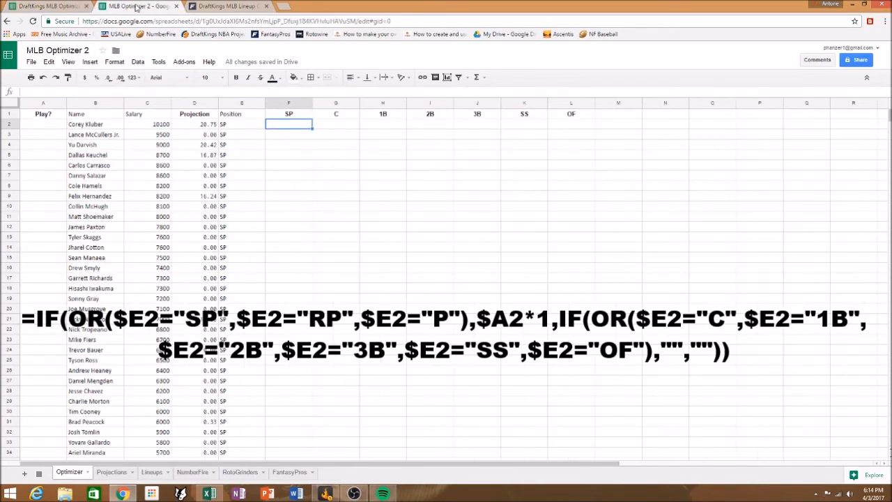
key(ctrl+v)
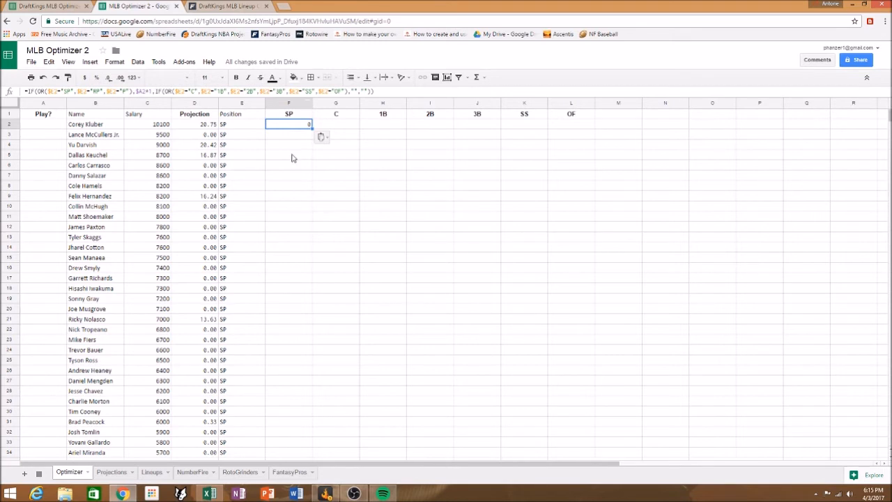
Examine the nested IF(OR(...)) part of the SP formula in F2, leaving the formula as it is
drag(155, 91, 376, 91)
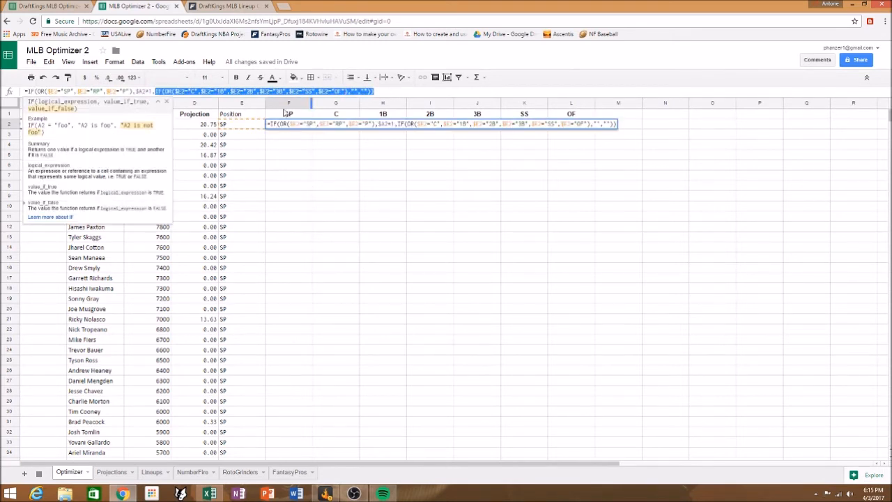
click(167, 102)
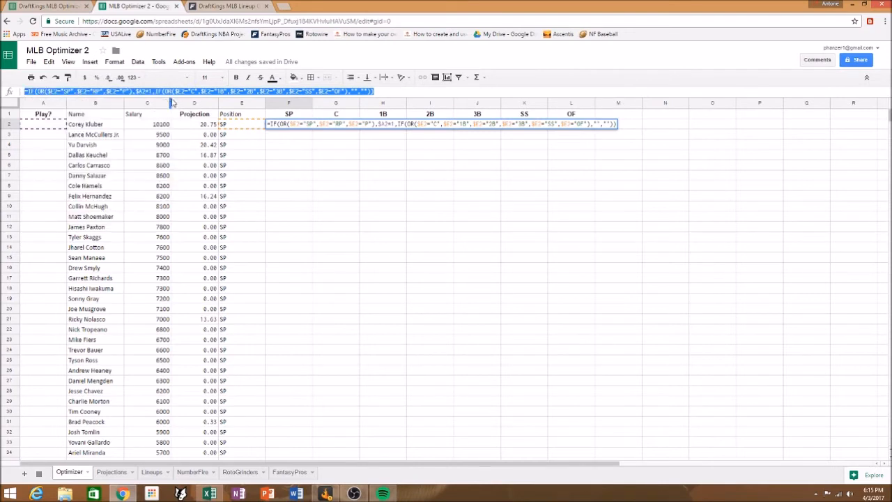
click(390, 92)
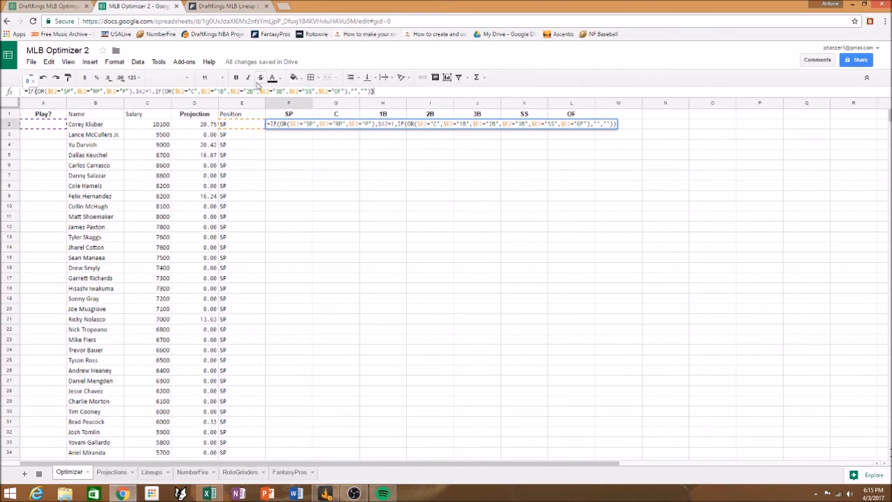
key(Return)
Fill the SP formula from F2 down to the last player in row 226
click(305, 126)
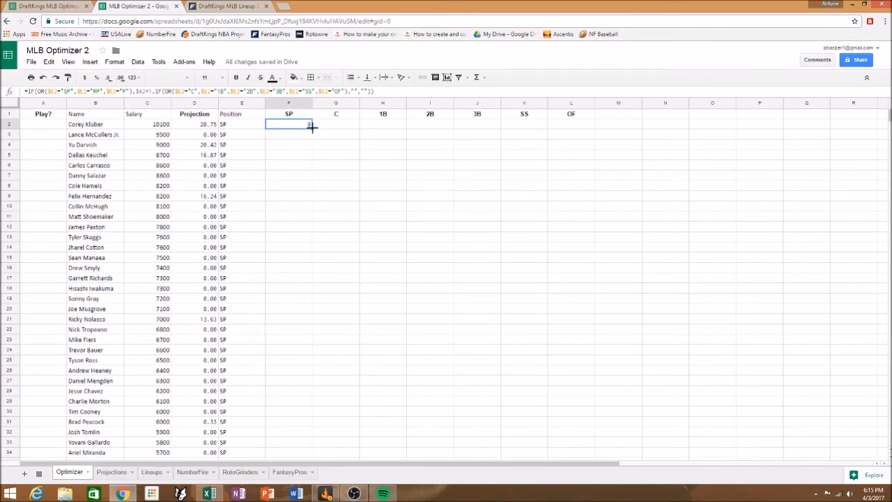
drag(312, 127, 293, 181)
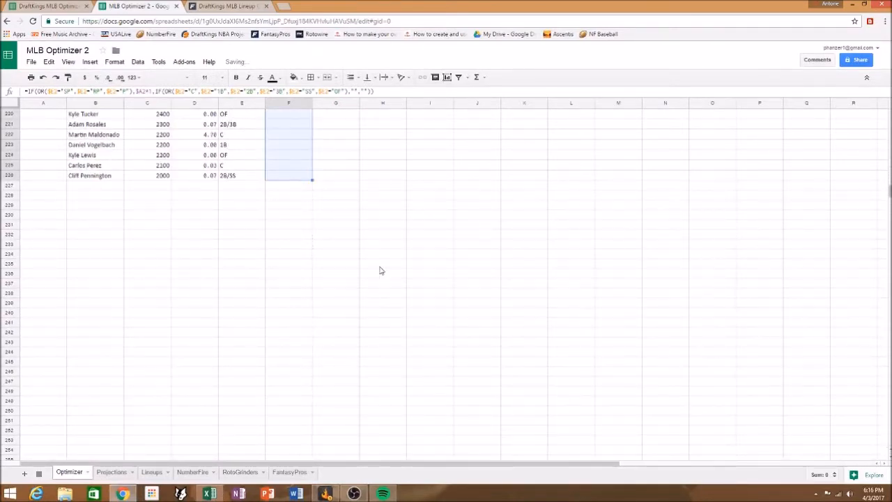
click(356, 238)
scroll(366, 283, up, 10)
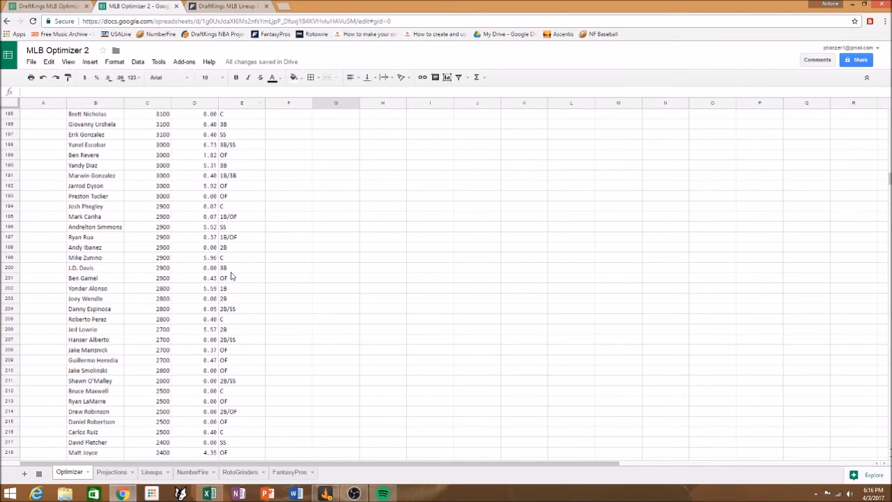
Look over the filled SP column from the last players up to the header row and check the position columns in row 2
scroll(287, 300, up, 7)
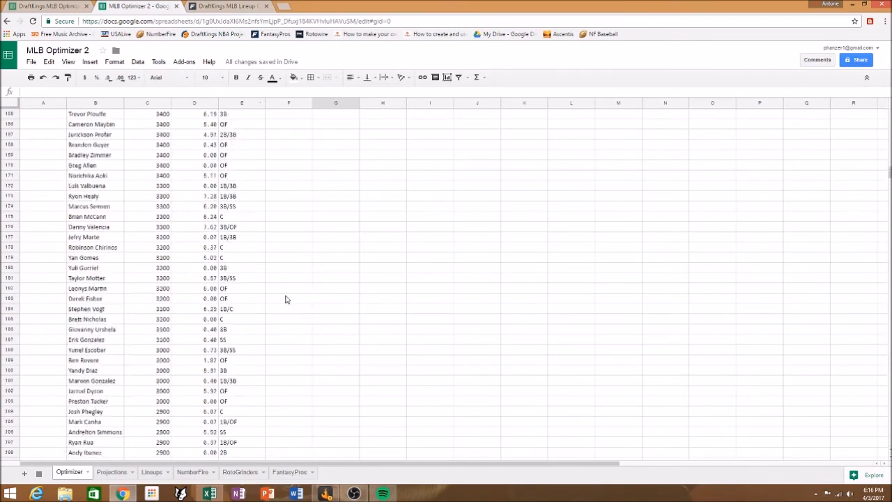
scroll(289, 299, up, 20)
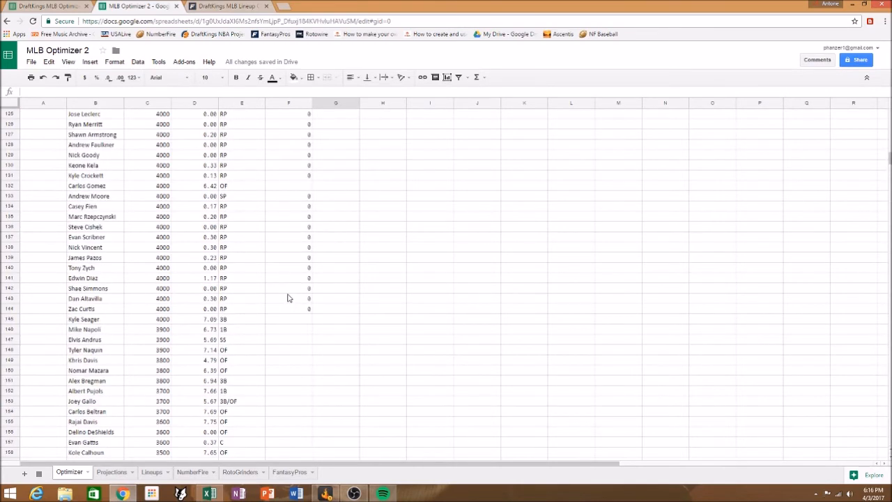
scroll(289, 299, up, 20)
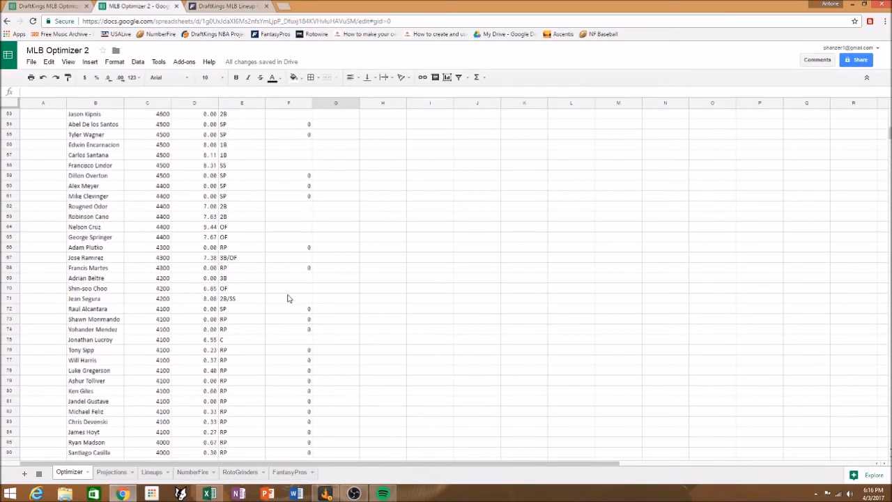
scroll(289, 298, up, 10)
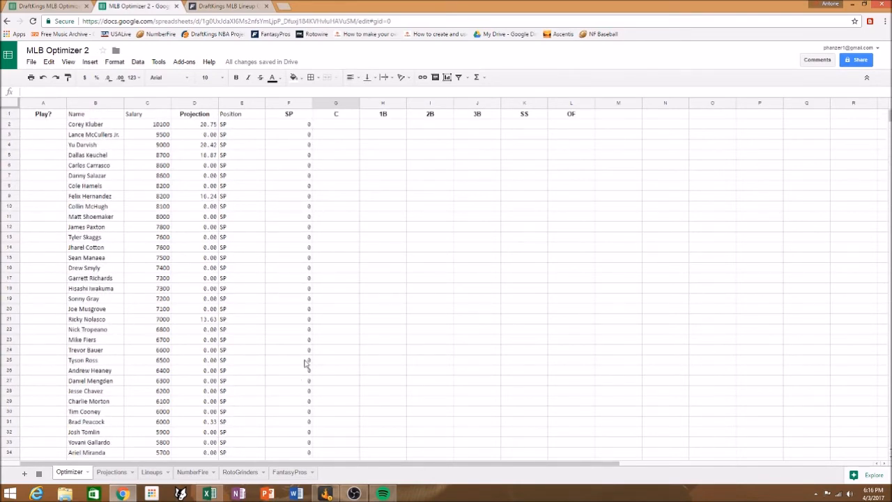
click(348, 126)
click(299, 127)
click(329, 130)
click(393, 129)
click(430, 128)
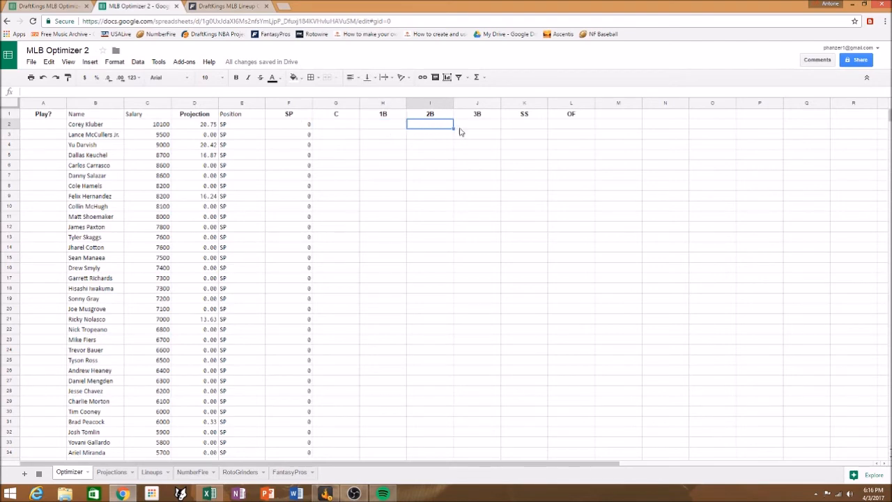
click(473, 129)
Copy the C position formula from G2 of the DraftKings MLB Optimizer spreadsheet into G2 of MLB Optimizer 2 and fill it down to row 226
click(353, 129)
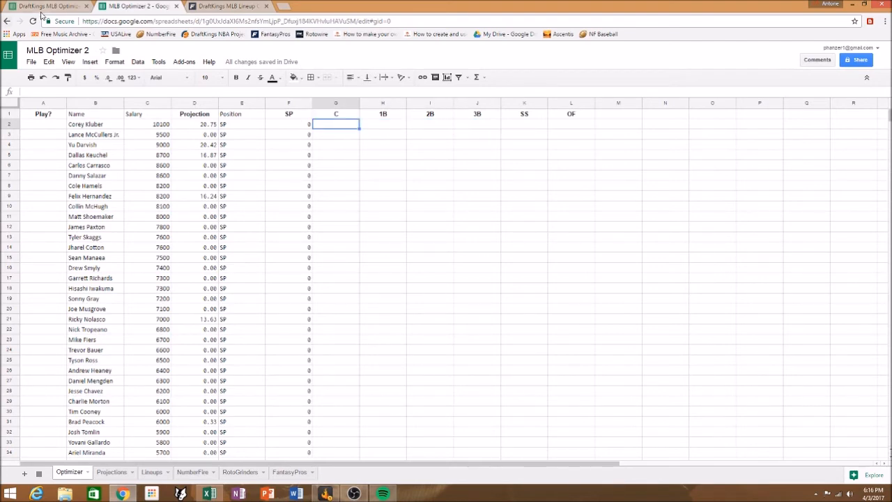
click(42, 7)
click(258, 147)
click(261, 126)
click(254, 91)
key(ctrl+a)
key(ctrl+c)
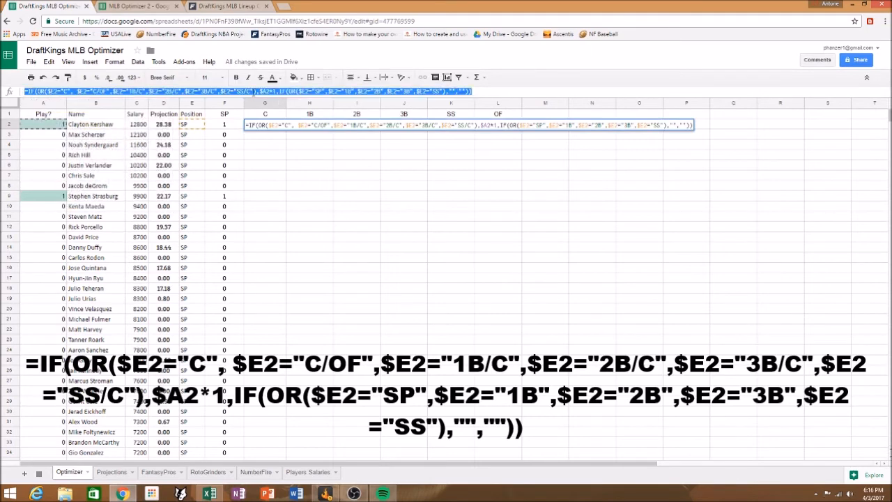
click(125, 9)
key(ctrl+v)
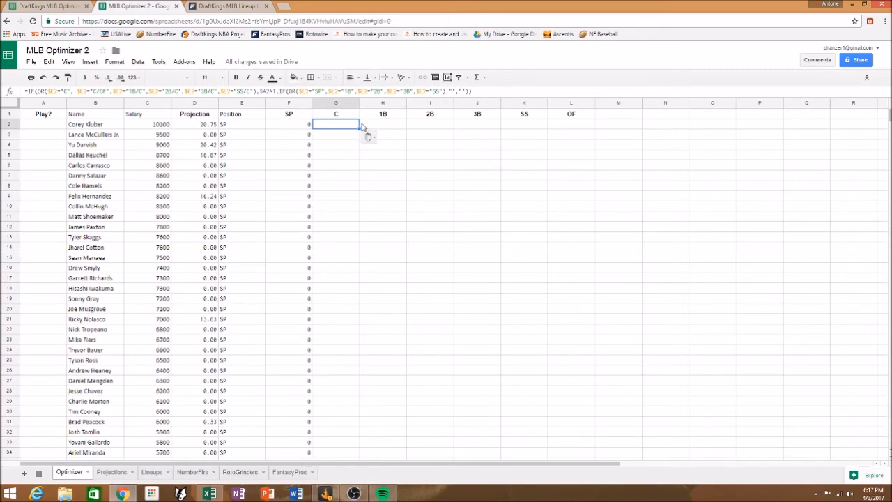
drag(359, 128, 347, 150)
Copy the 1B position formula from H2 of the DraftKings MLB Optimizer spreadsheet into H2 of MLB Optimizer 2
key(Right)
click(56, 6)
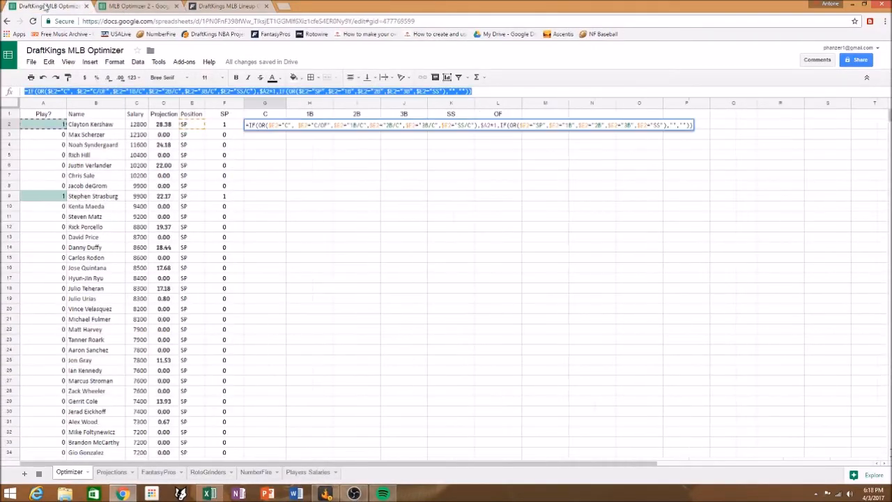
click(342, 166)
click(318, 127)
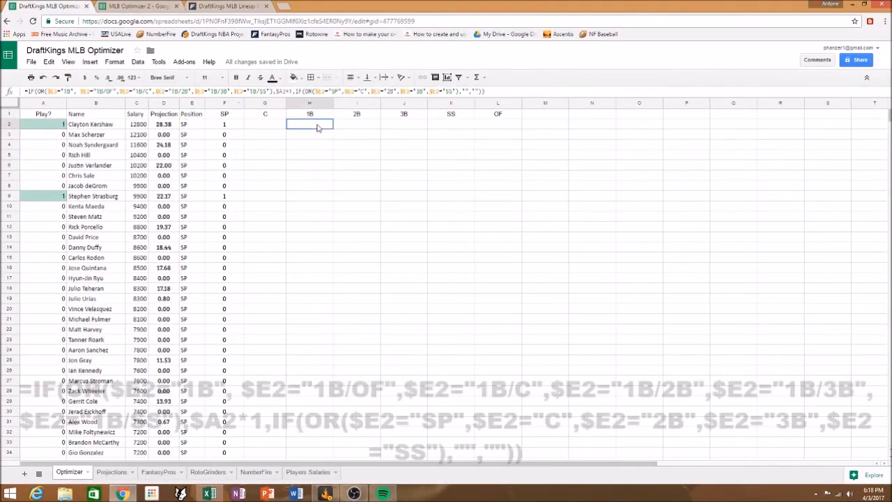
triple_click(265, 91)
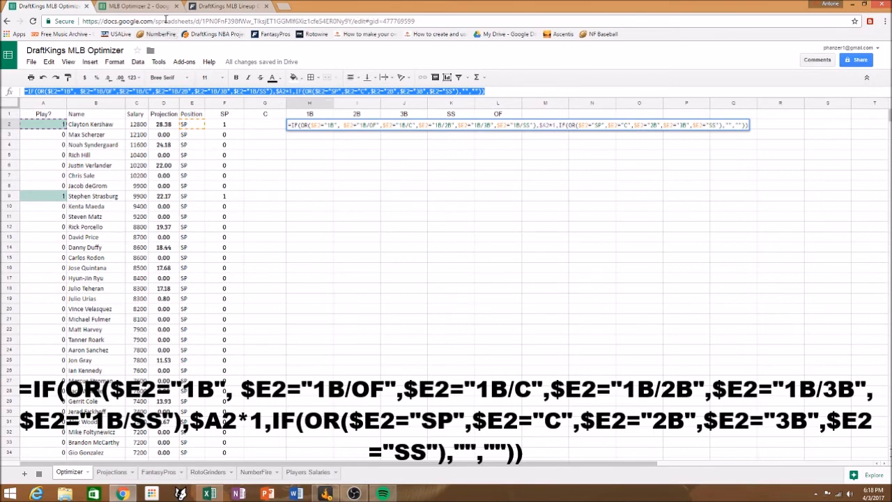
click(140, 6)
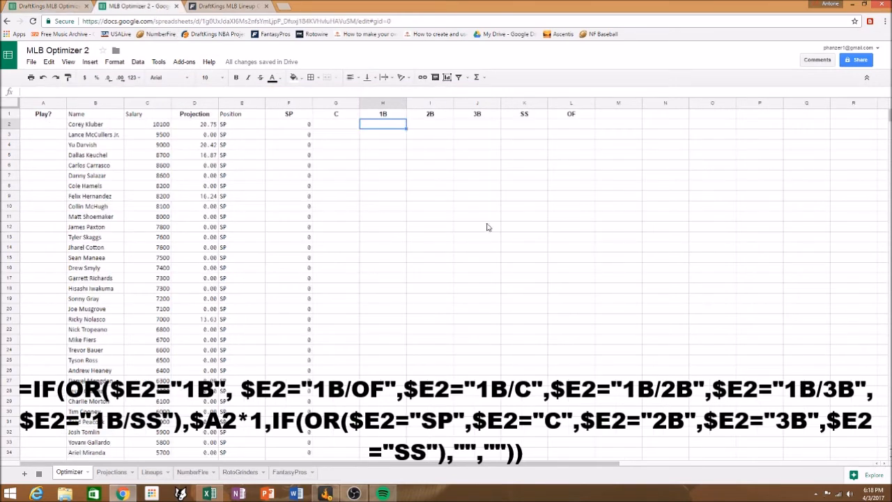
text(=IF(OR($E2="1B",$E2="1B/OF",$E2="1B/C",$E2="1B/2B",$E2="1B/3B",$E2="1B/SS"),$A2*1,IF(OR($E2="SP",$E2="C",$E2="2B",$E2="3B",$E2="SS"),"","")))
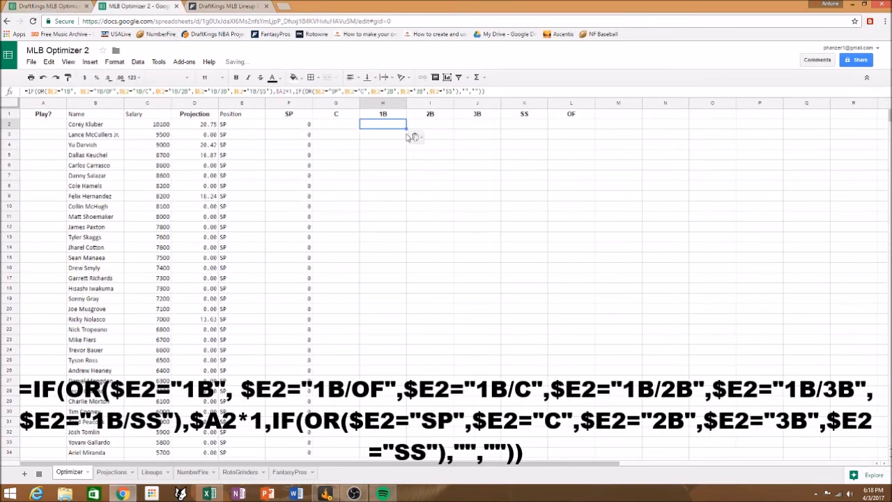
Fill the 1B formula from H2 down to the last player in row 226
drag(406, 130, 384, 143)
click(487, 216)
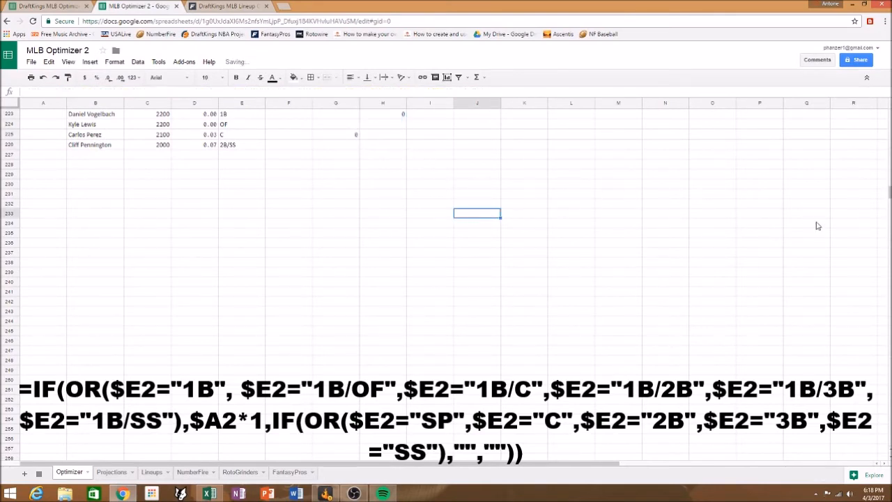
drag(888, 197, 889, 110)
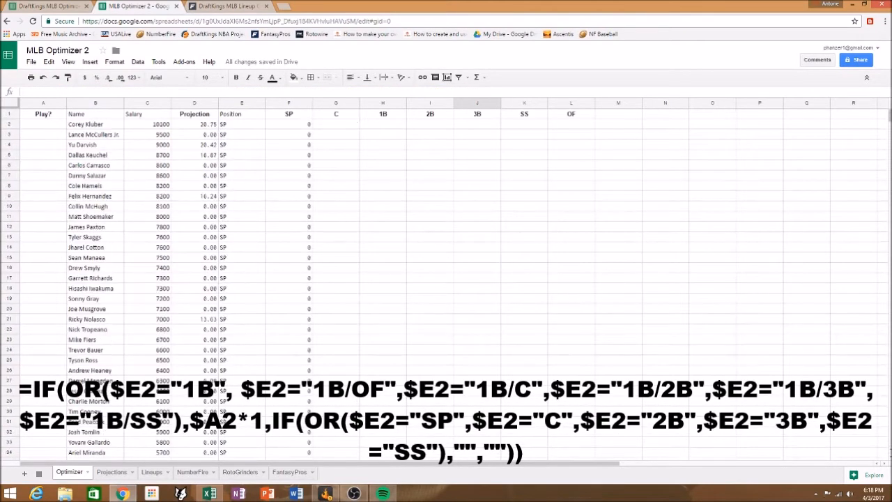
Copy the 2B position formula from I2 of the DraftKings MLB Optimizer spreadsheet into I2 of MLB Optimizer 2
click(425, 128)
click(47, 6)
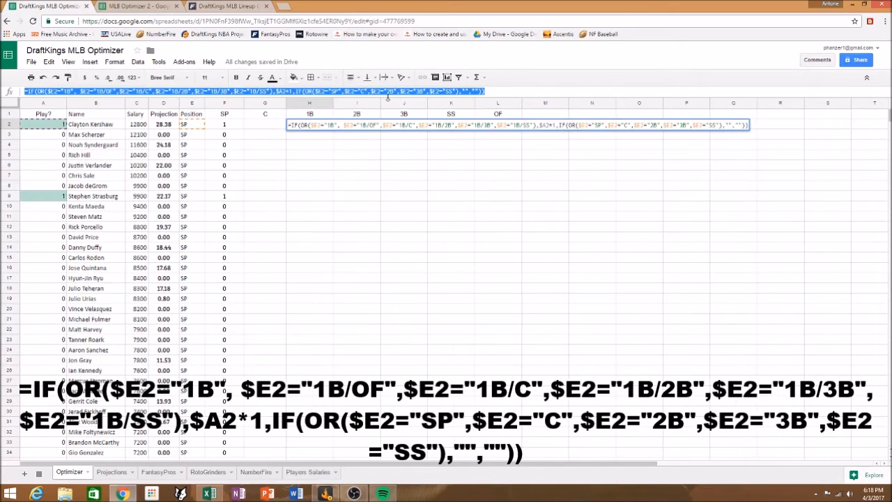
click(392, 185)
click(369, 128)
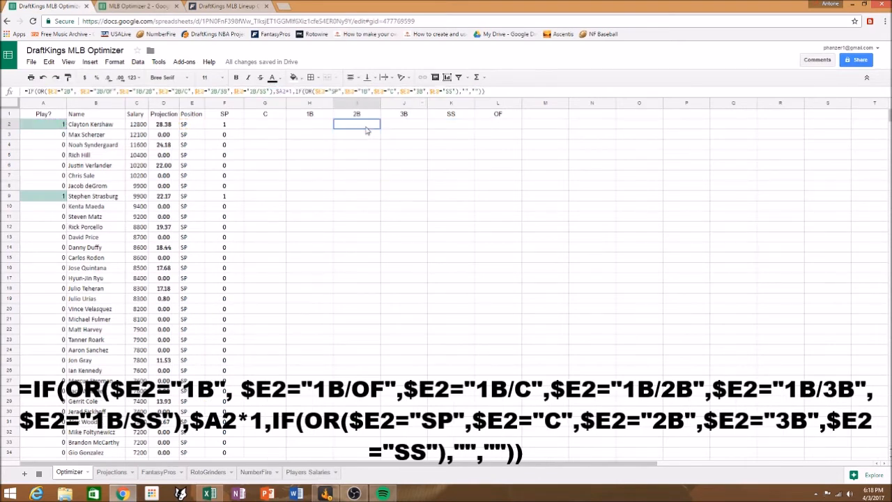
triple_click(213, 91)
key(ctrl+c)
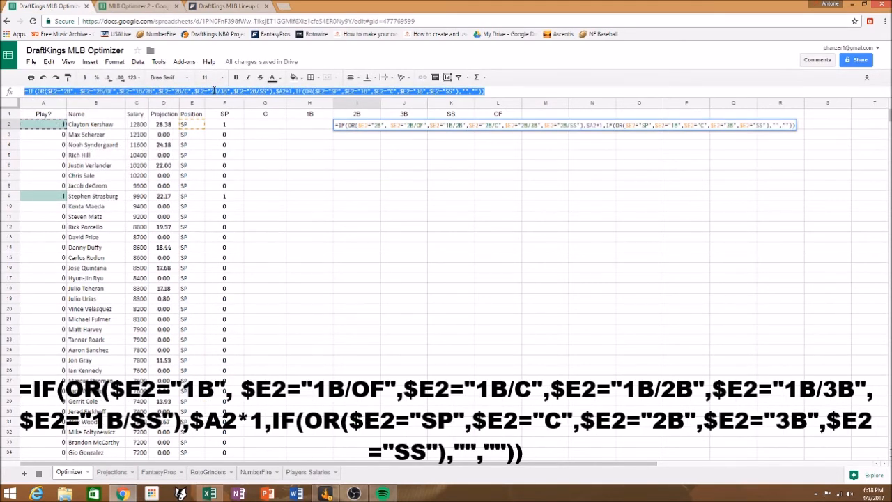
click(139, 7)
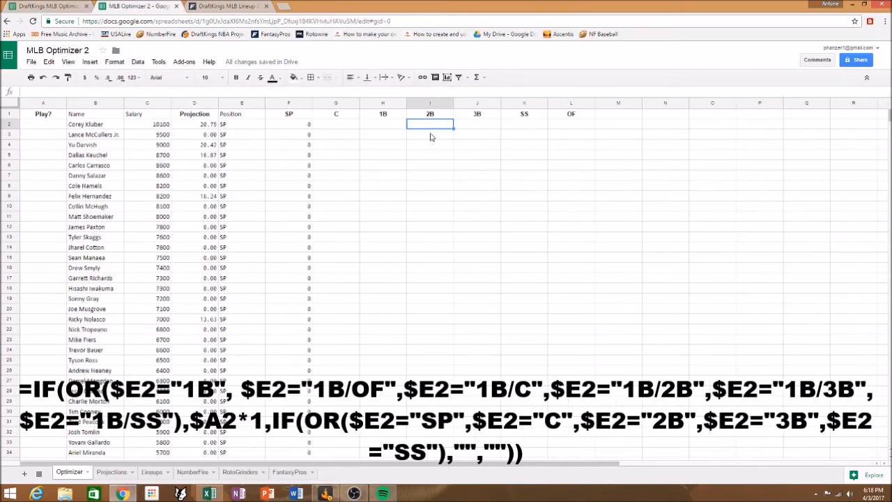
key(ctrl+v)
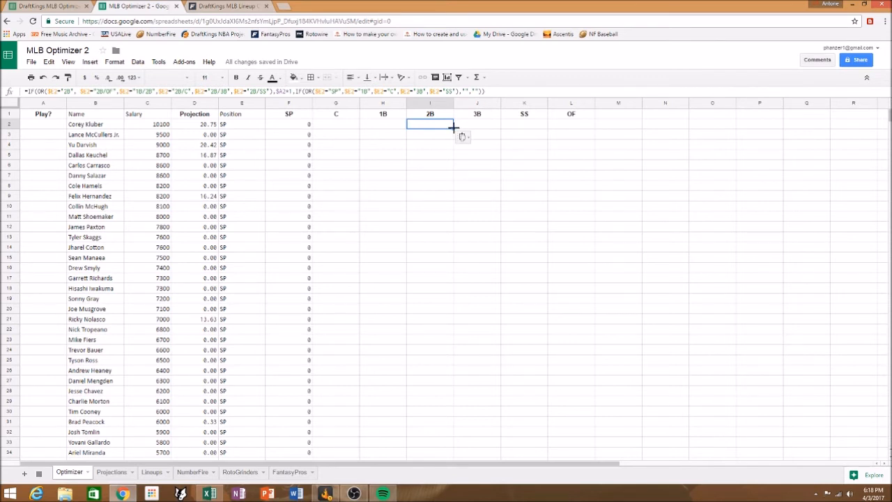
Fill the 2B formula from I2 down to the last player in row 226
drag(453, 127, 422, 198)
click(584, 207)
drag(890, 190, 890, 112)
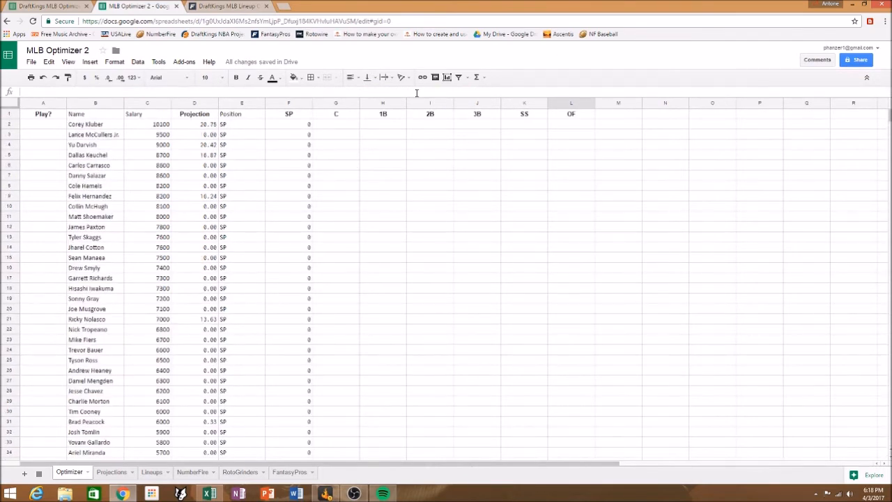
Copy the 3B position formula from J2 of the DraftKings MLB Optimizer spreadsheet into J2 of MLB Optimizer 2
click(57, 6)
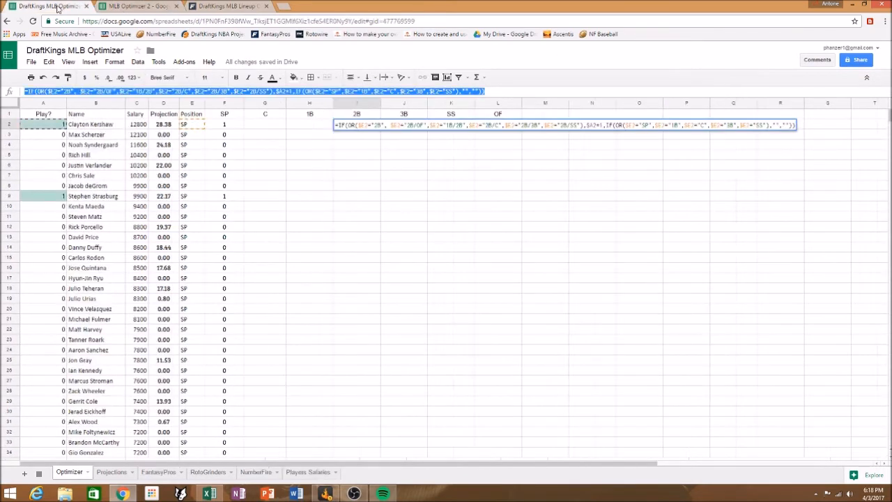
key(Escape)
click(396, 125)
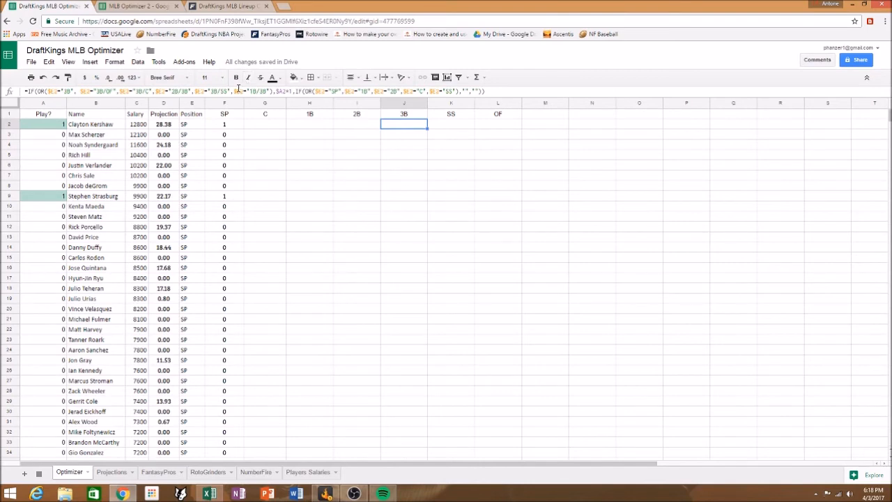
click(235, 91)
key(ctrl+a)
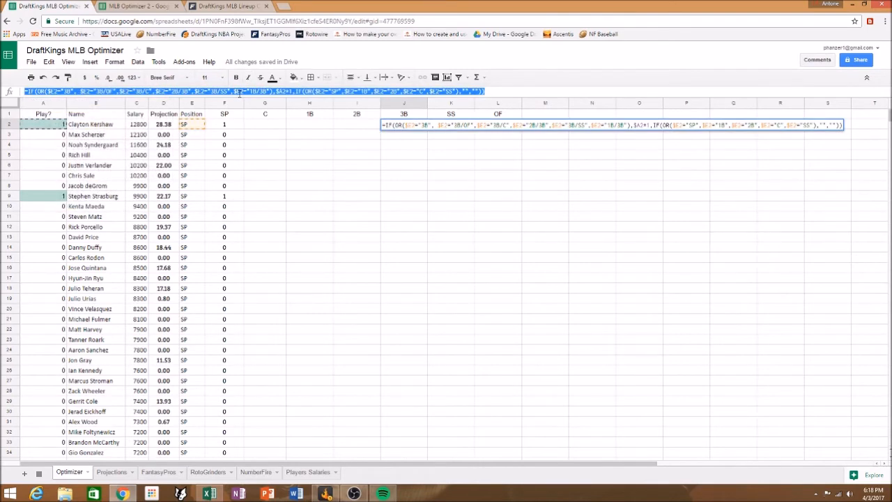
click(119, 5)
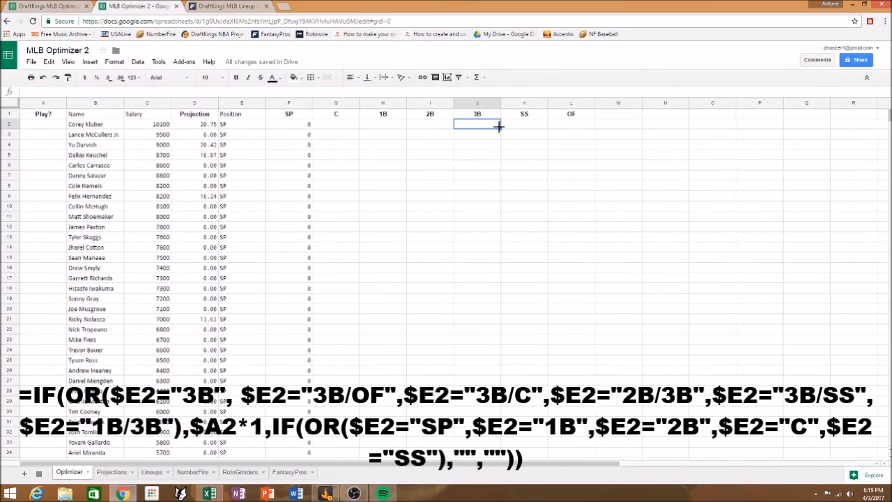
text(=IF(OR($E2="3B",$E2="3B/OF",$E2="3B/C",$E2="2B/3B",$E2="3B/SS",$E2="1B/3B"),$A2*1,IF(OR($E2="SP",$E2="1B",$E2="2B",$E2="C",$E2="SS"),"","")))
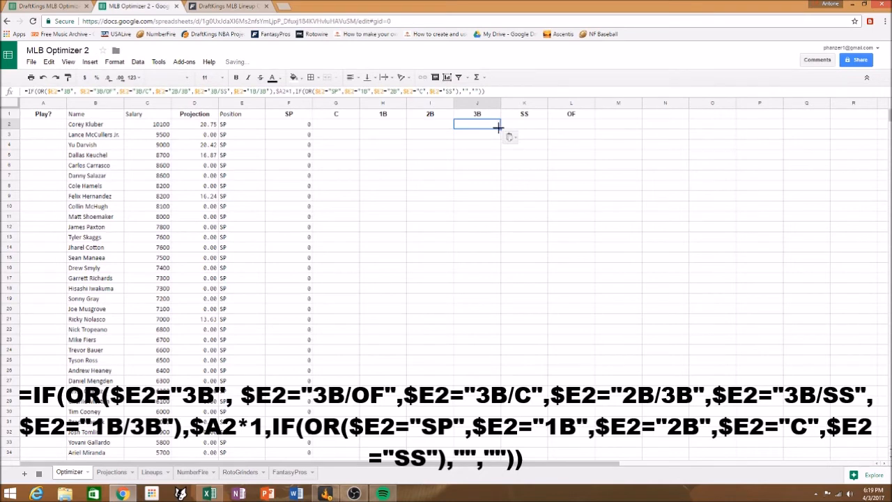
Fill the 3B formula from J2 down to the last player in row 226
mouse_move(500, 129)
mouse_down()
mouse_move(500, 459)
mouse_move(484, 274)
mouse_up()
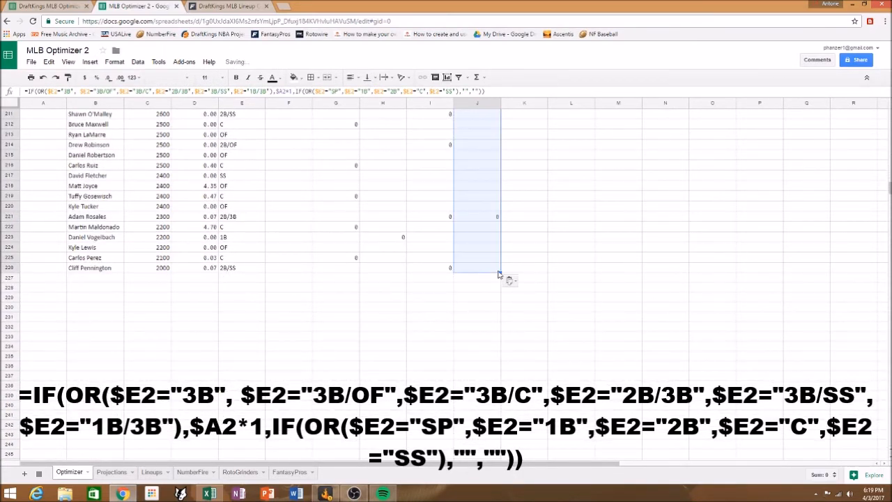
click(503, 270)
scroll(530, 209, up, 20)
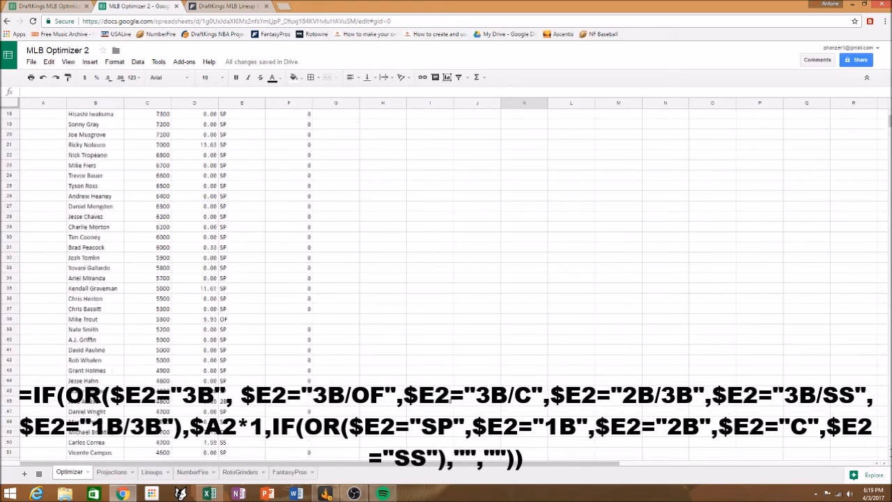
Copy the SS position formula from K2 of the DraftKings MLB Optimizer spreadsheet into K2 of MLB Optimizer 2
click(530, 126)
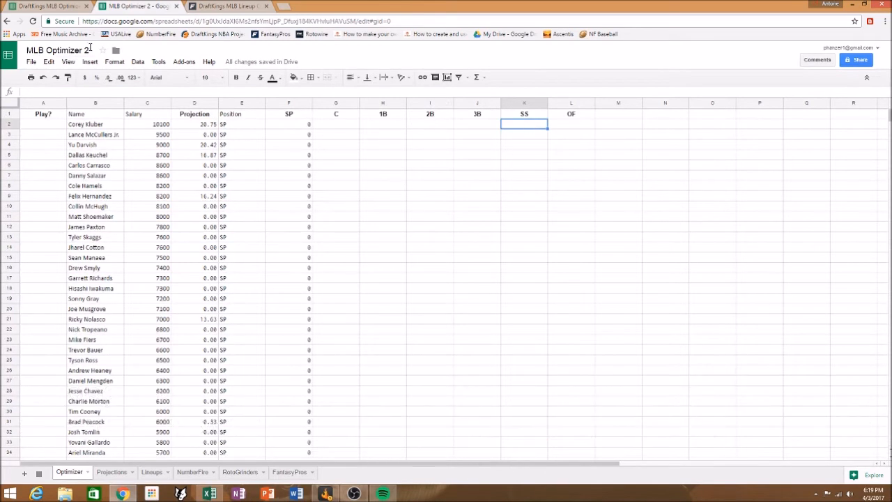
click(49, 6)
click(445, 124)
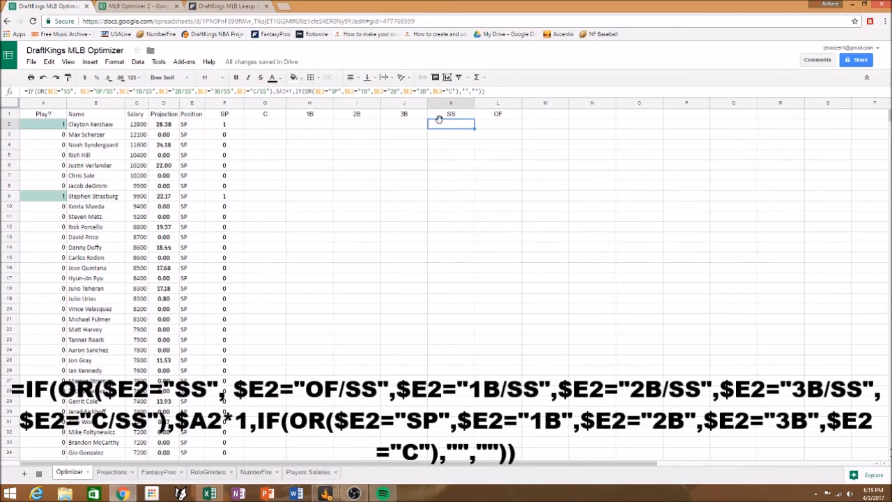
click(216, 93)
key(ctrl+a)
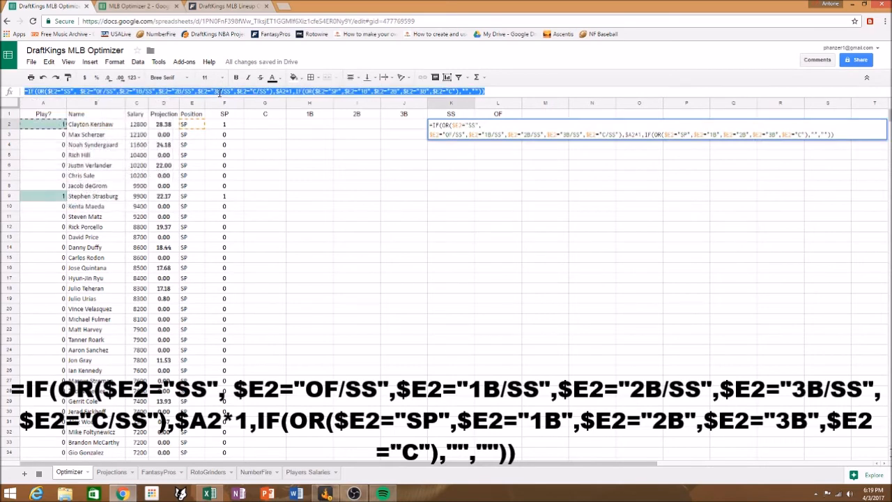
click(143, 7)
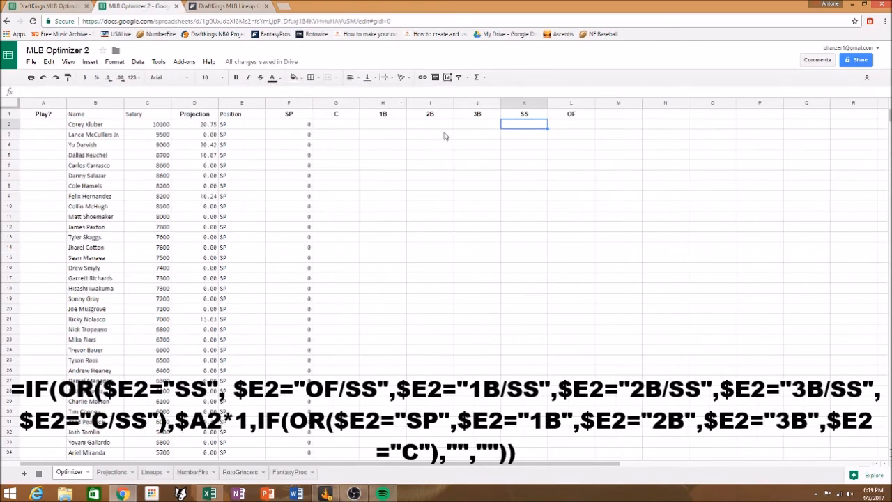
text(=IF(OR($E2="SS",$E2="OF/SS",$E2="1B/SS",$E2="2B/SS",$E2="3B/SS",$E2="C/SS"),$A2*1,IF(OR($E2="SP",$E2="1B",$E2="2B",$E2="3B",$E2="C"),"","")))
Fill the SS formula from K2 down to the last player in row 226
drag(546, 129, 537, 272)
click(619, 268)
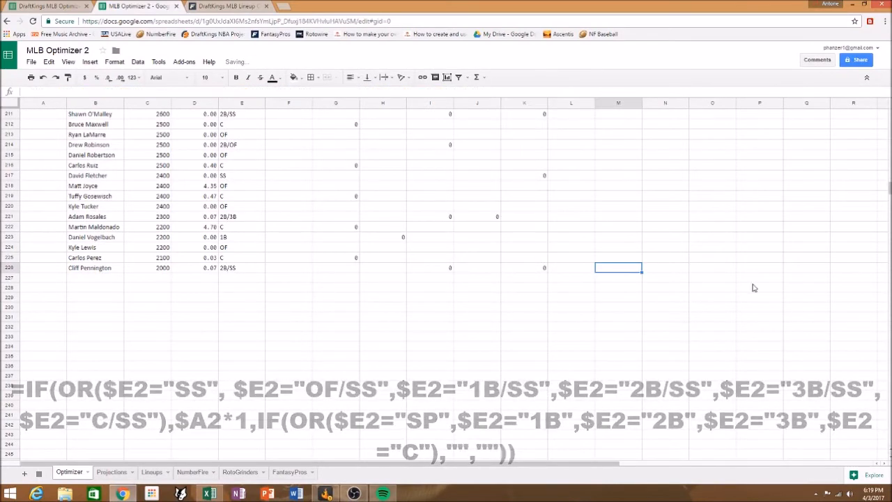
drag(890, 188, 890, 113)
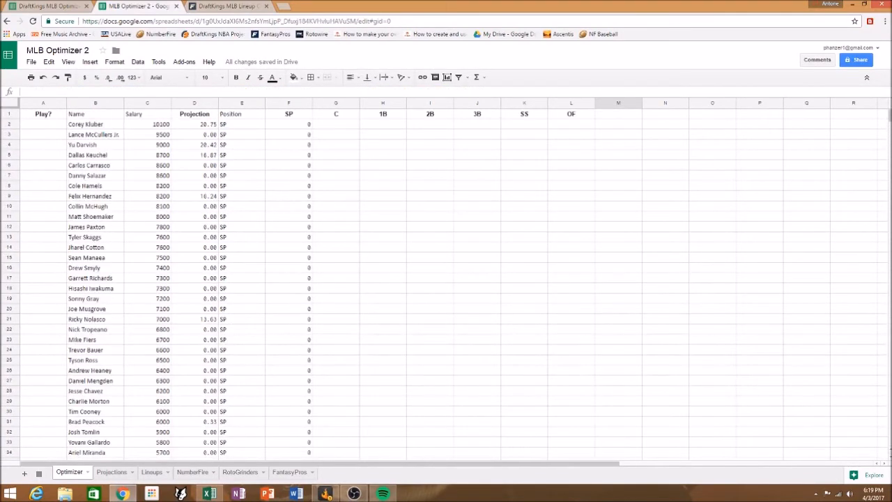
Copy the OF position formula from L2 of the DraftKings MLB Optimizer spreadsheet into L2 of MLB Optimizer 2
click(576, 124)
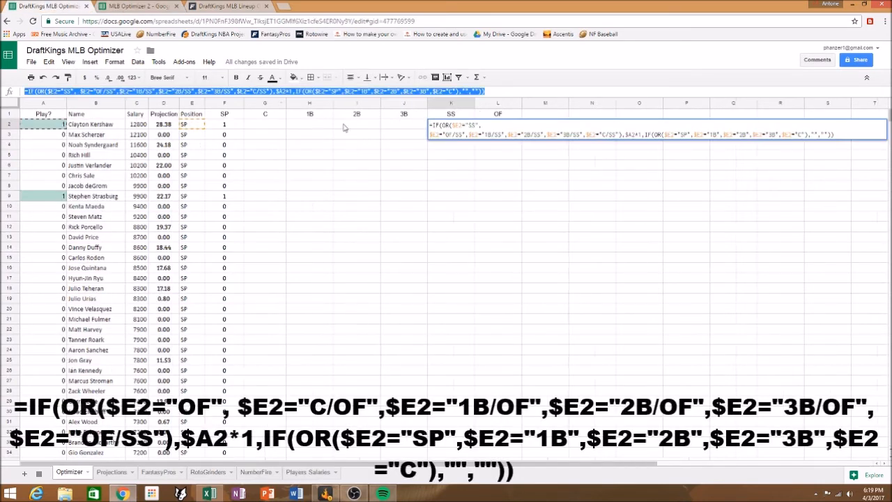
click(447, 155)
click(502, 125)
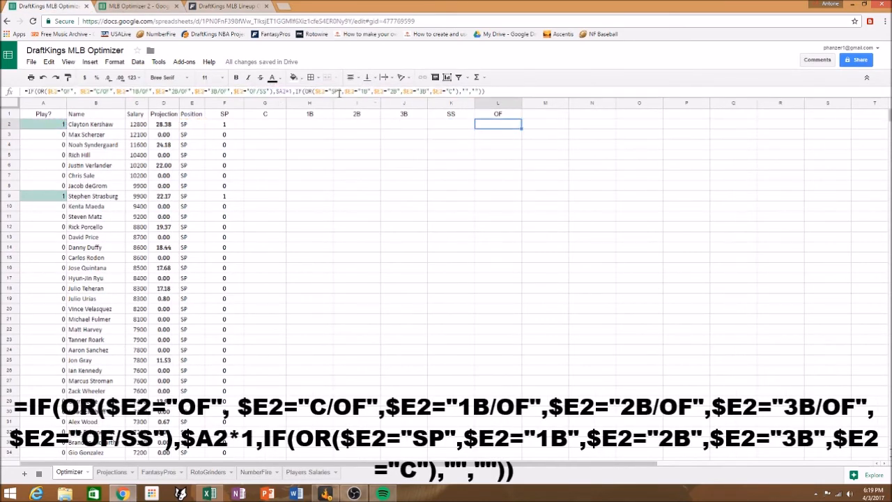
click(335, 91)
key(ctrl+a)
key(ctrl+c)
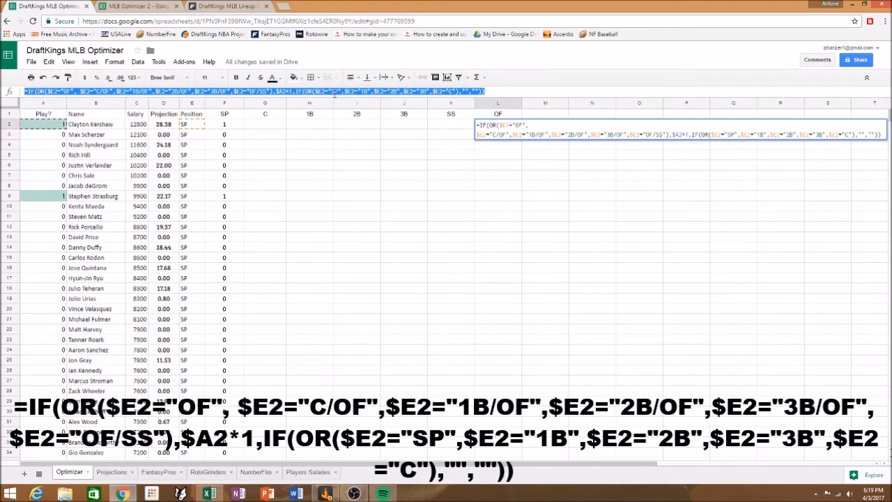
click(140, 7)
click(570, 125)
key(ctrl+v)
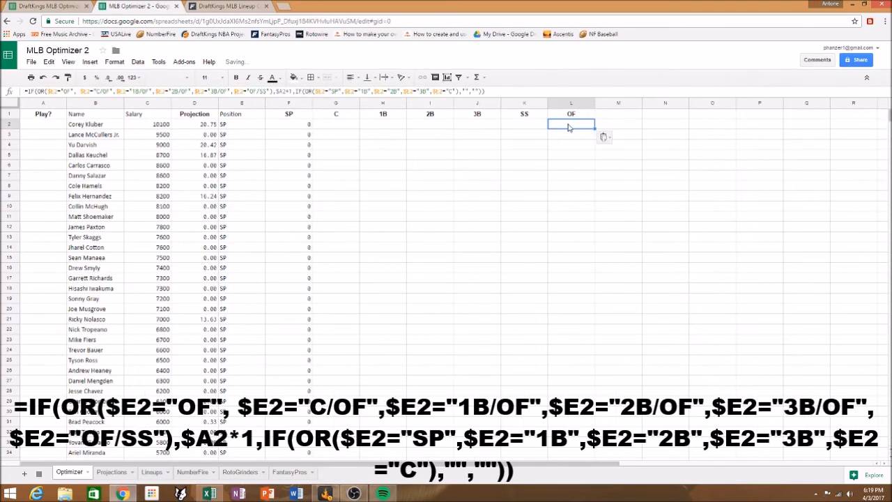
Fill the OF formula from L2 down through all the player rows and check the position columns
drag(596, 128, 576, 127)
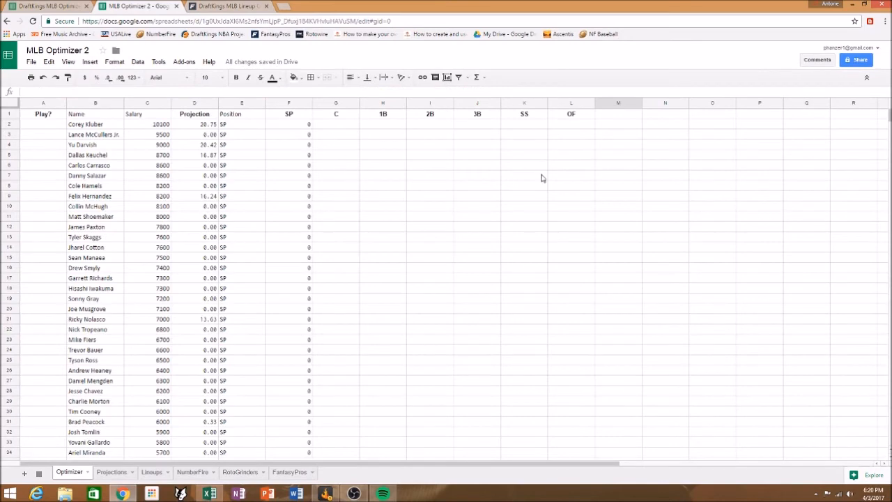
scroll(536, 293, down, 5)
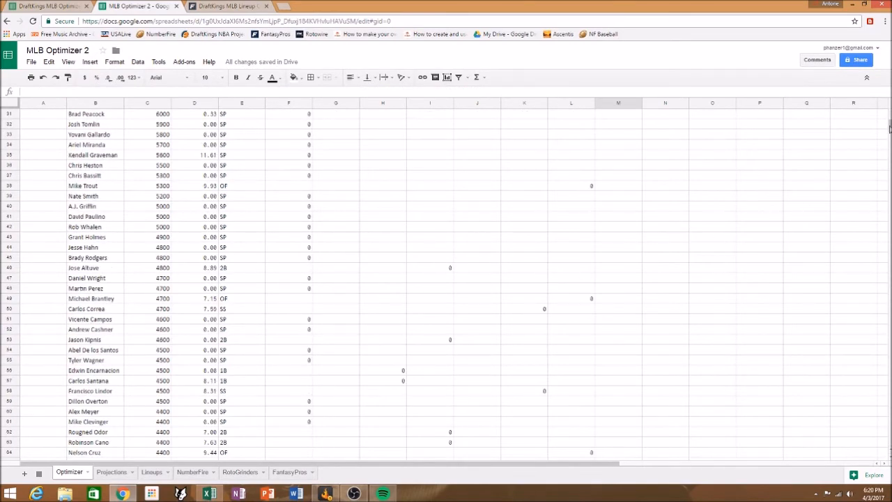
scroll(446, 278, down, 20)
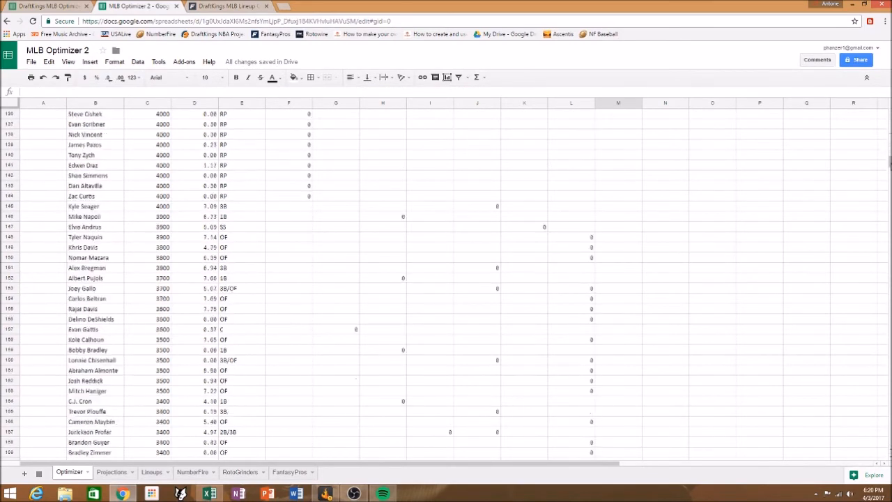
scroll(446, 279, down, 9)
Enter the heading Players in A901 of MLB Optimizer 2, matching the summary block in the DraftKings MLB Optimizer spreadsheet
drag(890, 218, 887, 392)
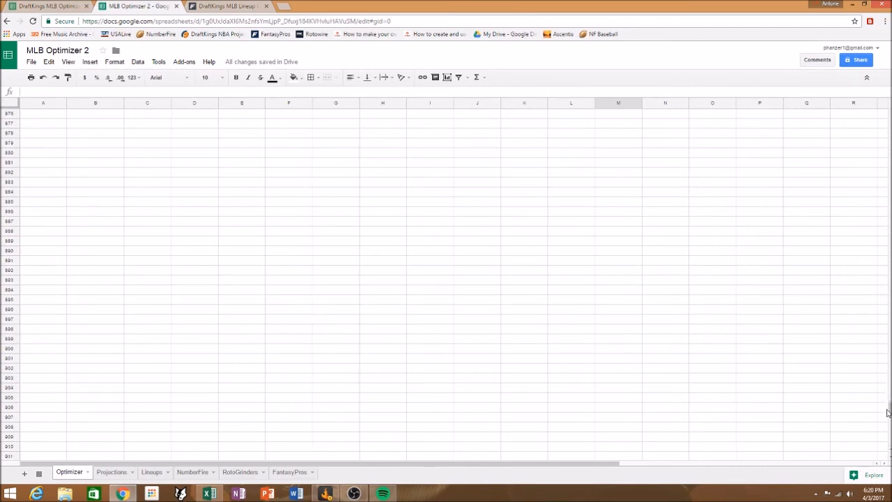
click(57, 7)
click(192, 238)
drag(890, 120, 889, 418)
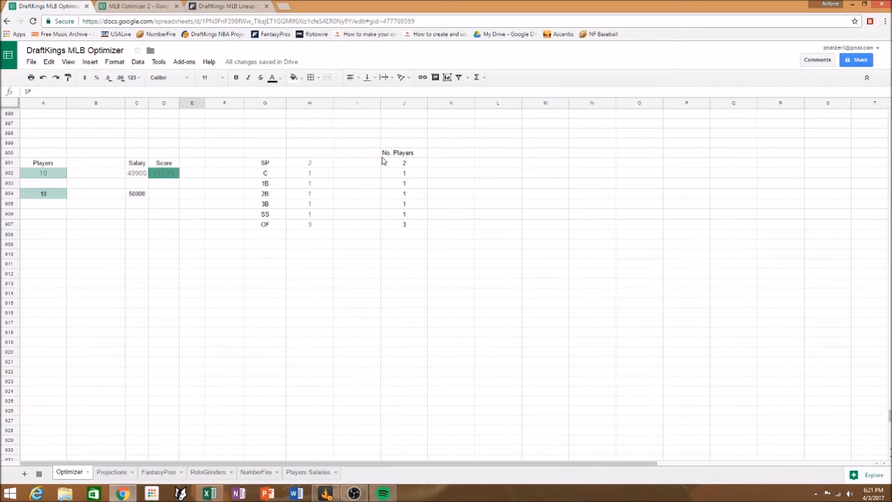
click(136, 7)
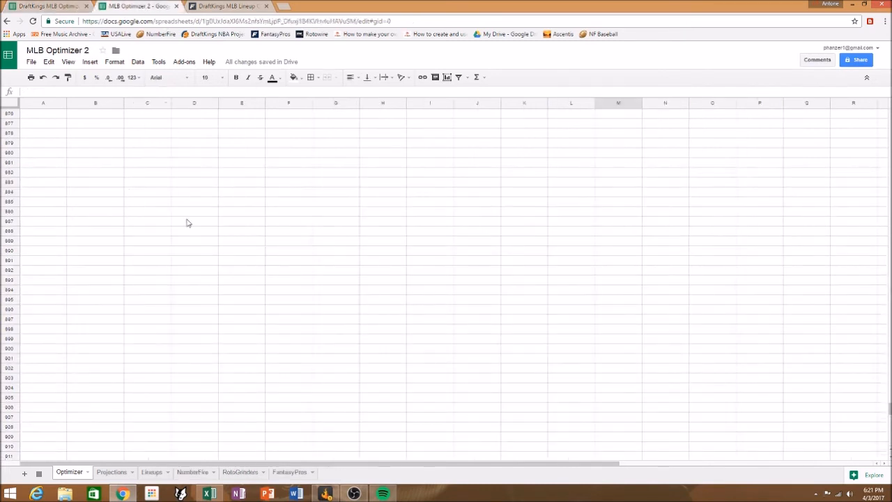
click(53, 8)
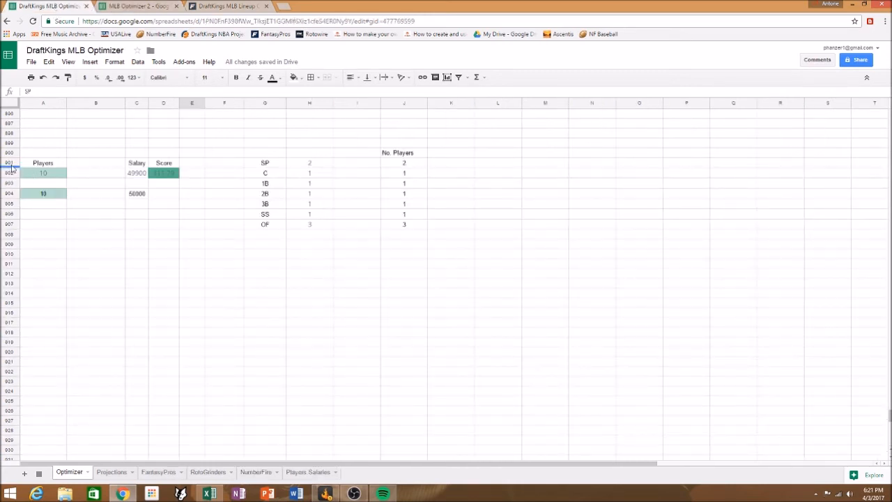
click(136, 7)
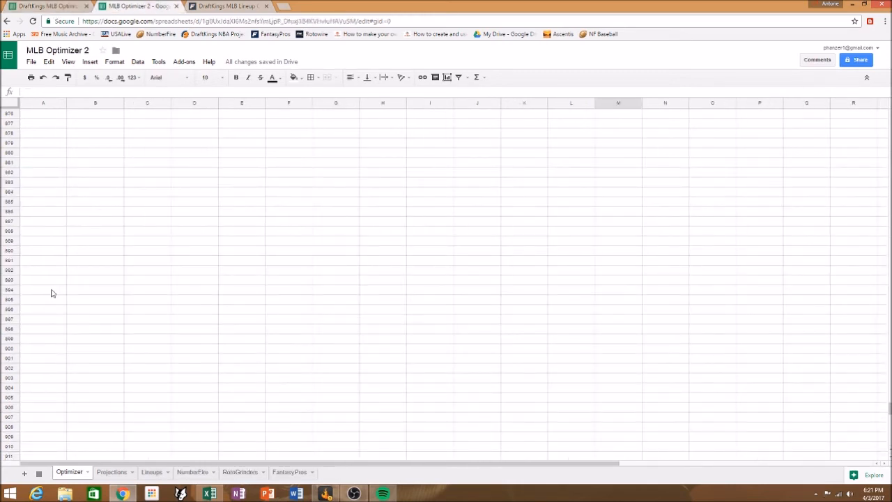
click(38, 360)
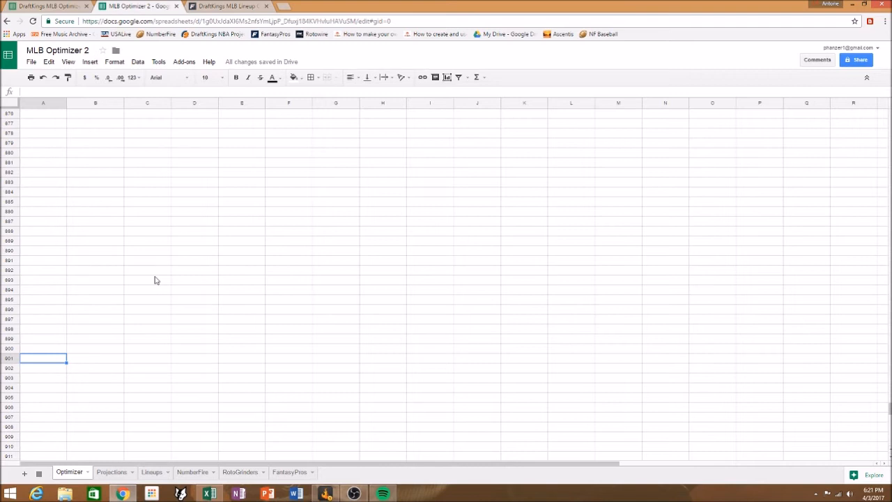
text(Players)
key(Return)
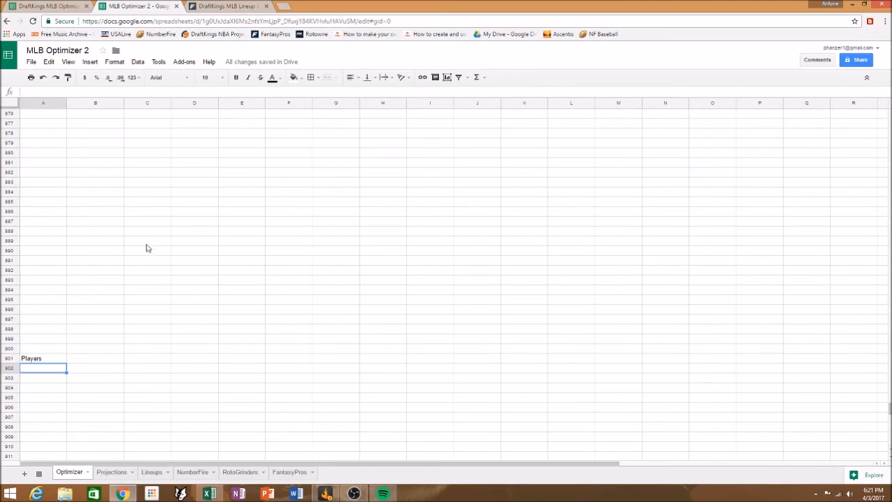
Enter 10 in A904 as the required number of players, as in the DraftKings MLB Optimizer spreadsheet
click(48, 7)
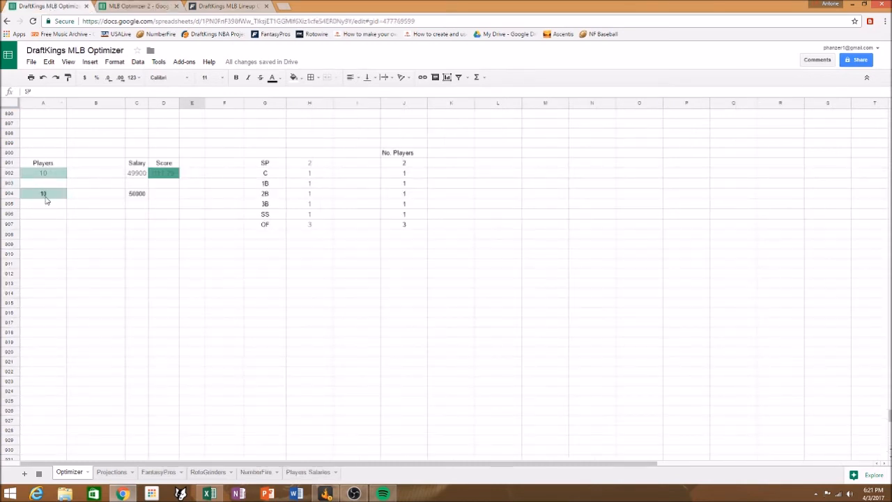
click(138, 7)
key(Down)
key(Down)
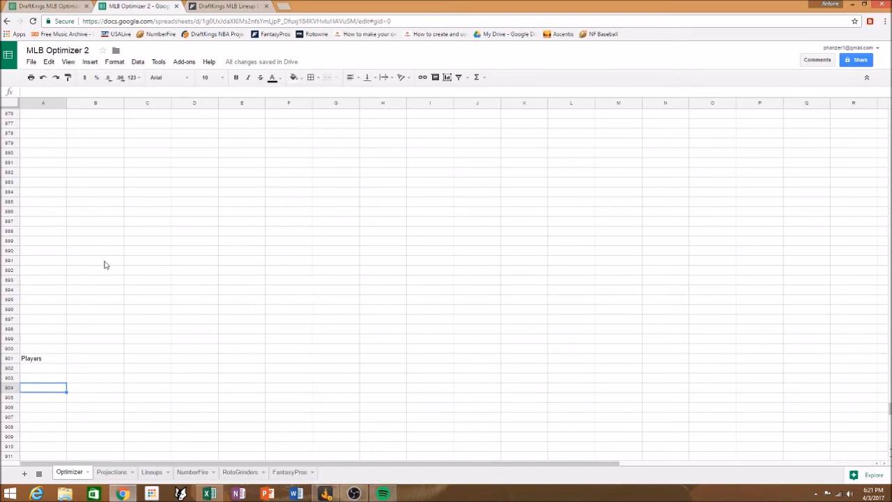
text(10)
key(Tab)
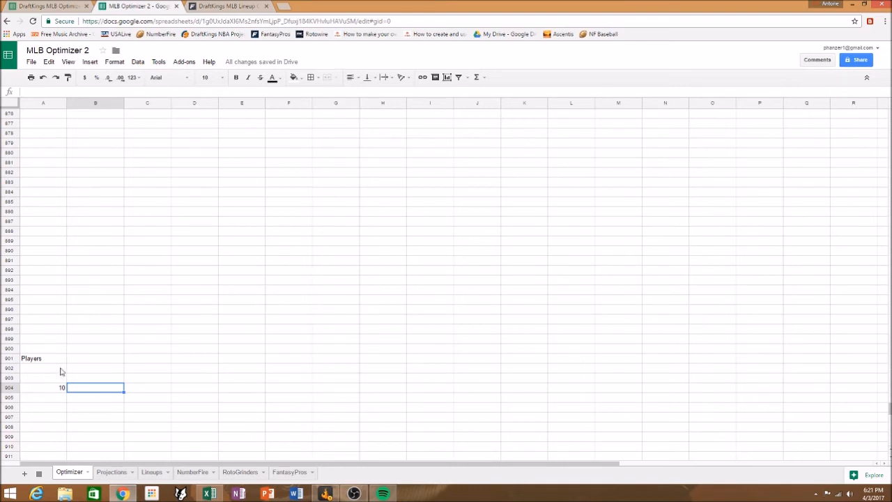
text(0)
Enter the formula =SUM(A2:A900) in A902 to total the Play? column, modelled on the DraftKings MLB Optimizer spreadsheet
click(56, 369)
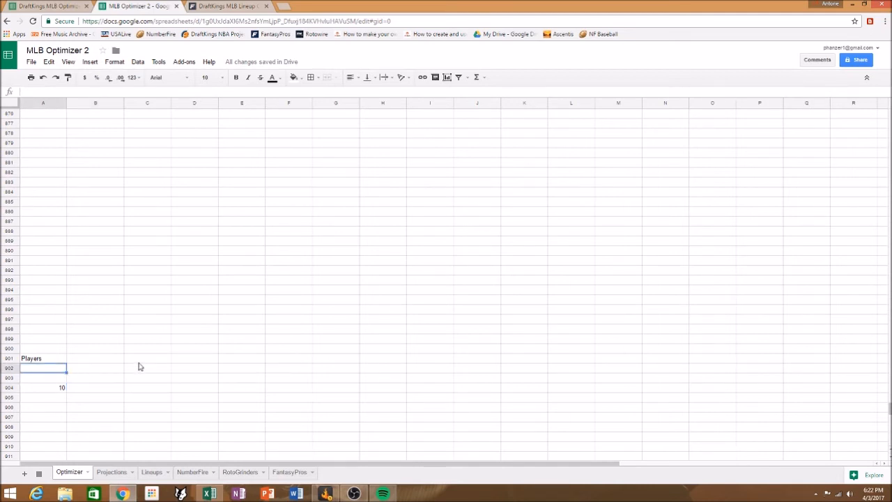
click(56, 6)
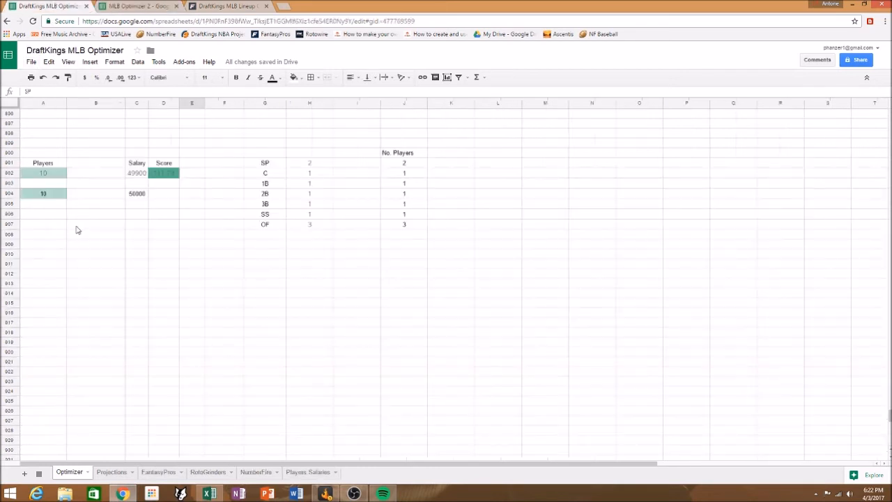
click(57, 174)
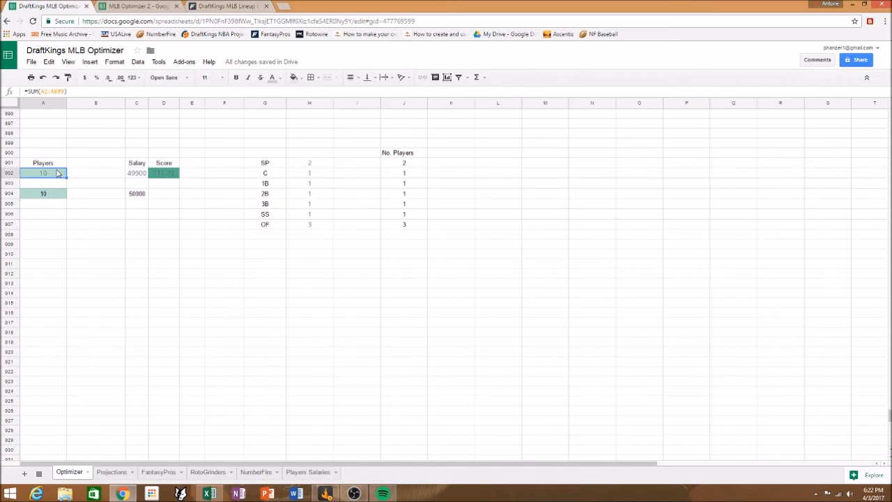
click(125, 5)
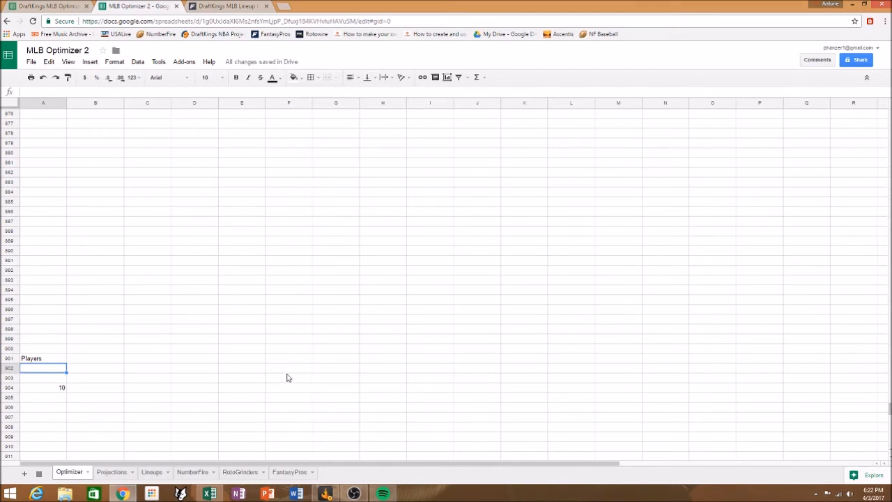
text(=sum)
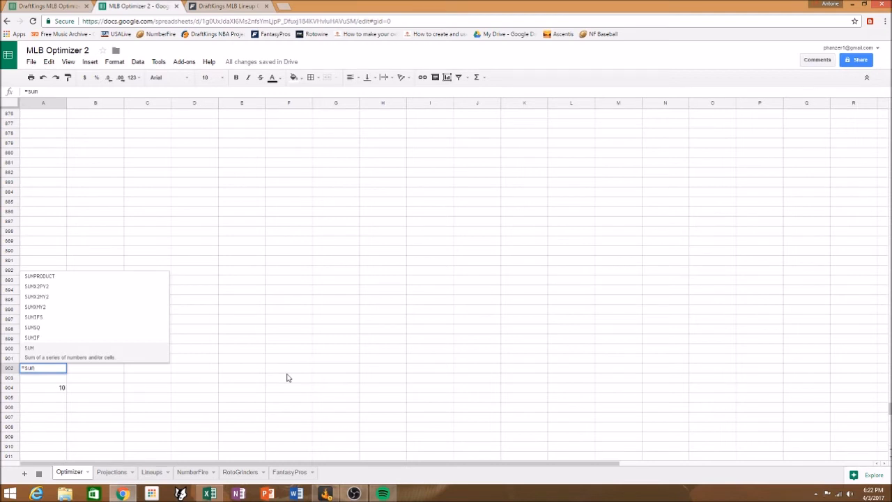
key(Tab)
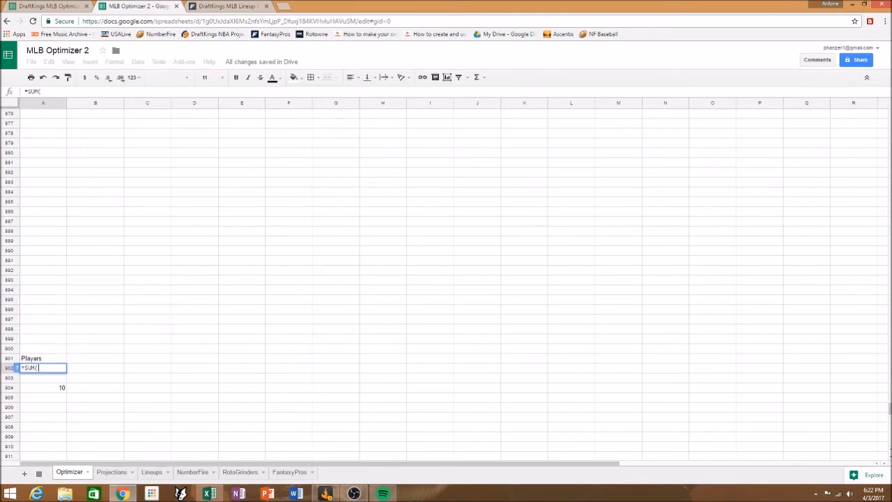
scroll(199, 176, up, 20)
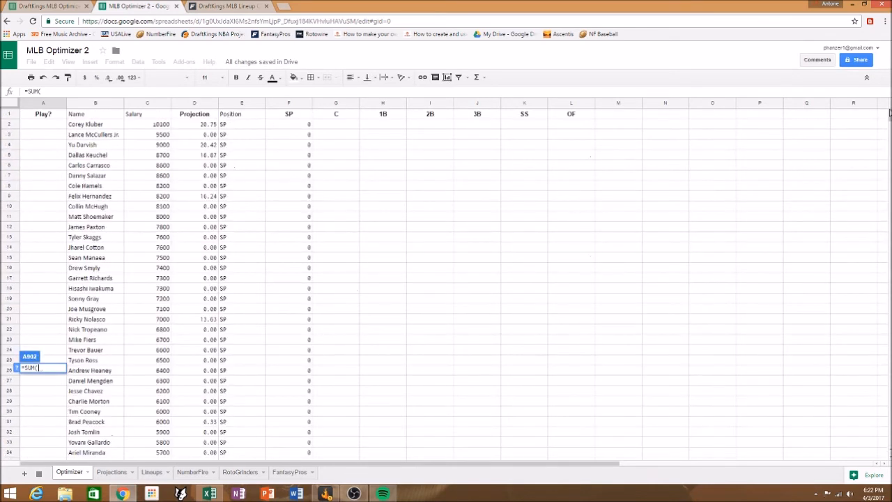
click(50, 126)
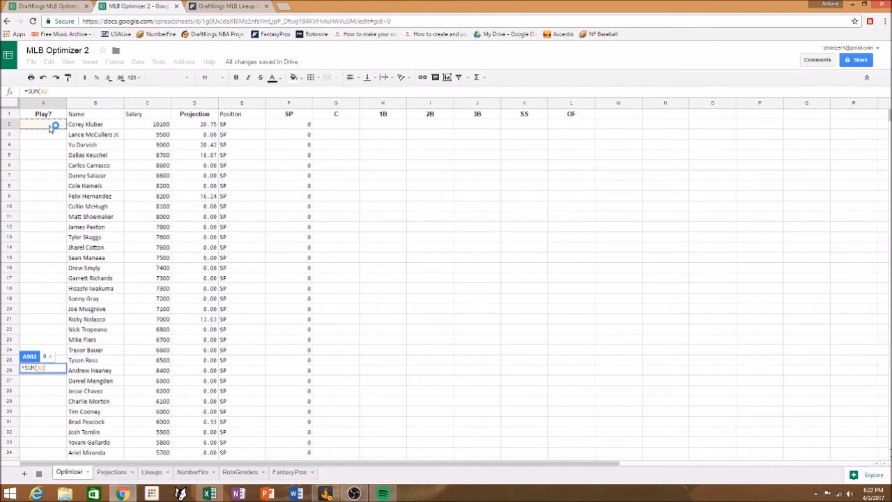
drag(50, 126, 29, 195)
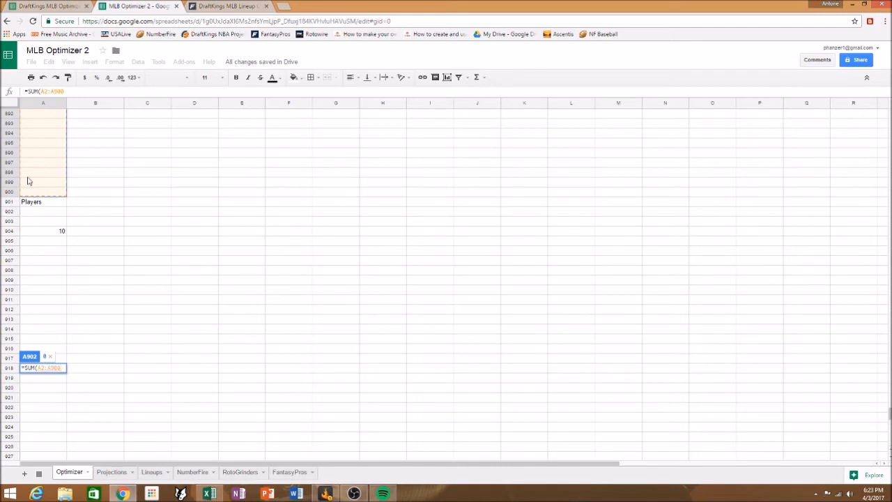
key(Return)
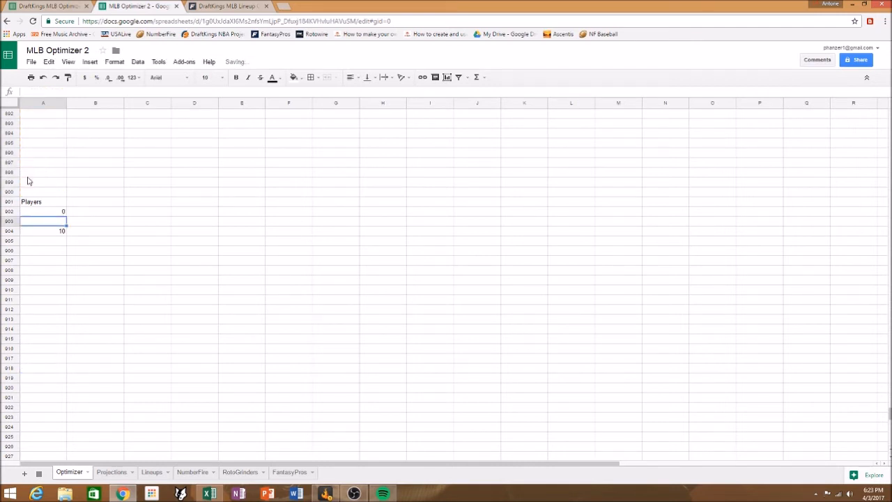
click(38, 212)
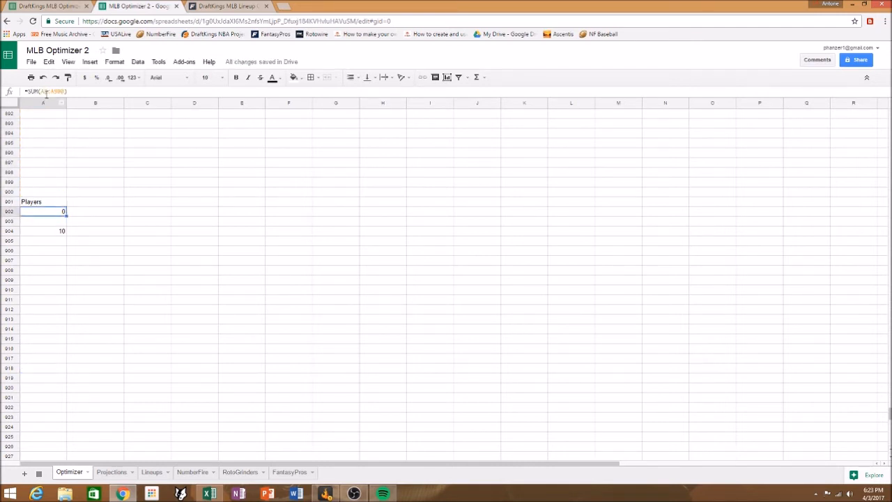
click(90, 241)
click(88, 232)
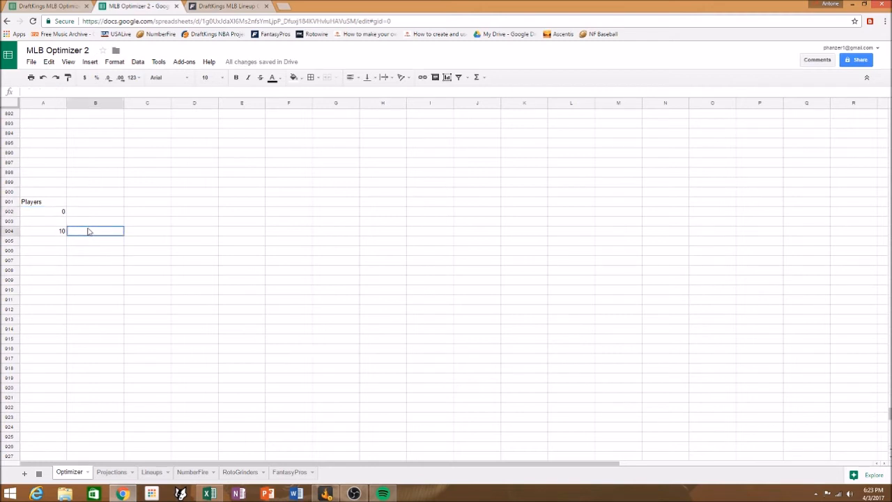
Enter the heading Salary in C901 and the salary cap 50000 in C904 of MLB Optimizer 2
click(24, 5)
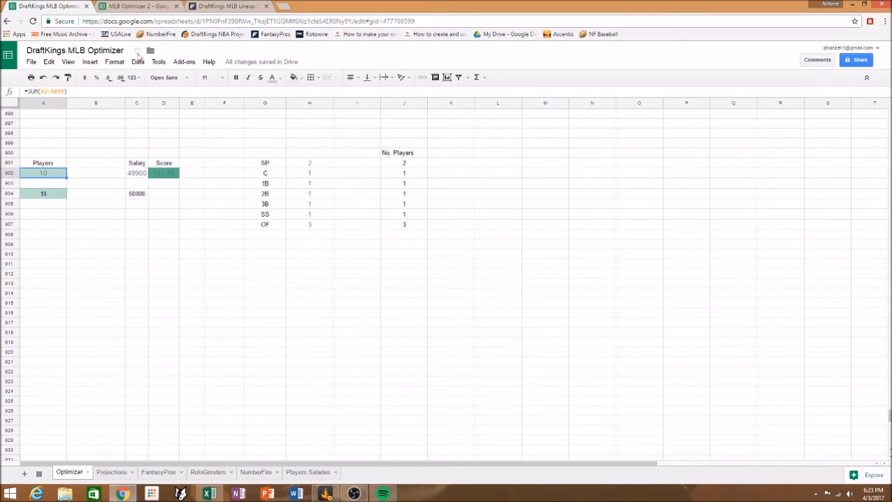
click(140, 8)
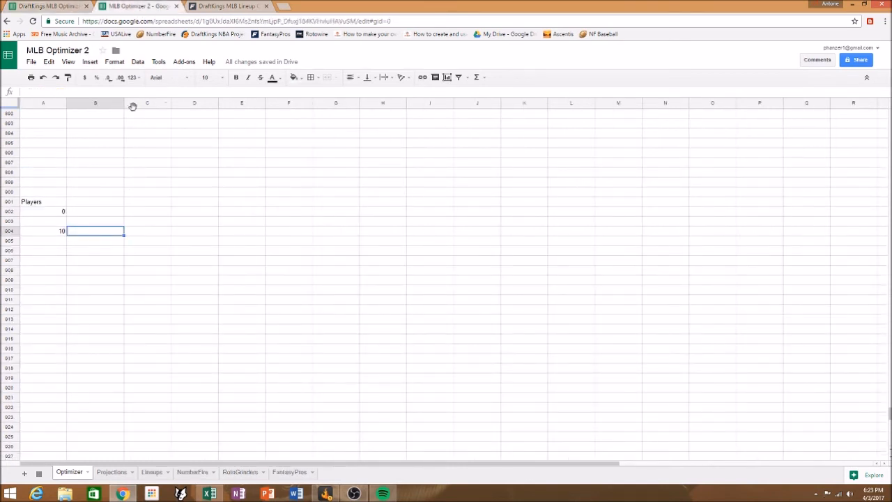
click(146, 203)
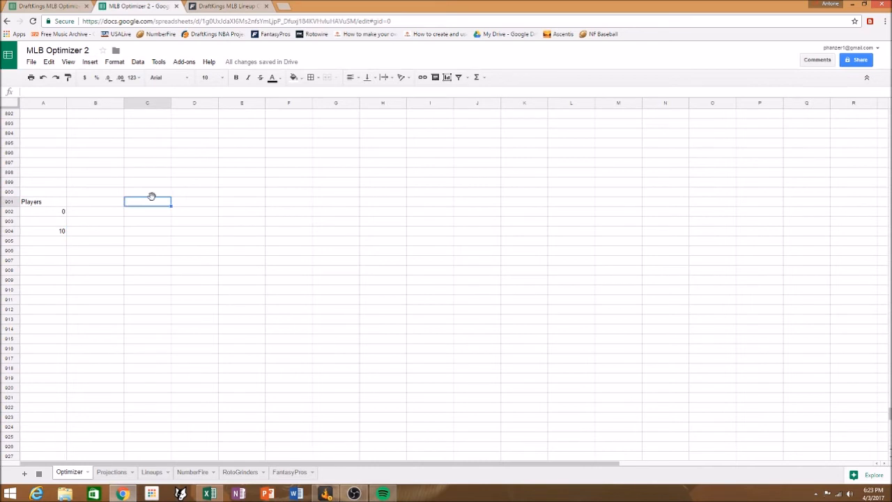
text(S)
key(Return)
key(Down)
key(Down)
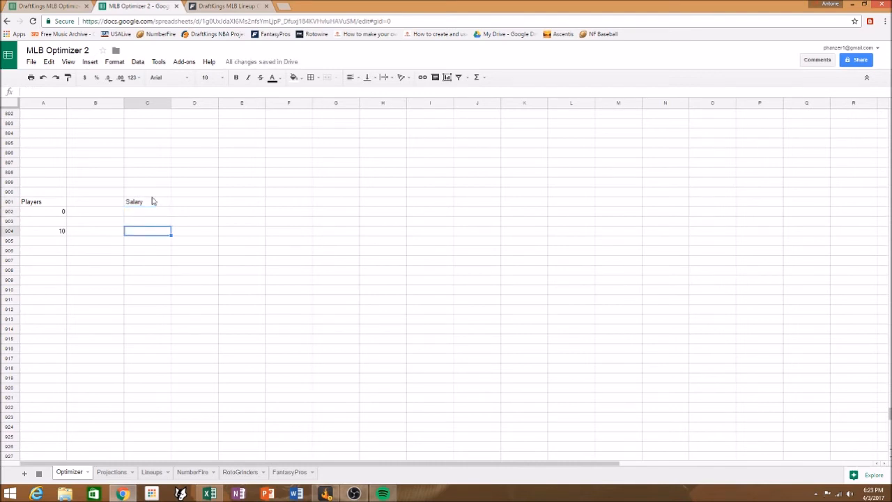
text(50000)
key(Tab)
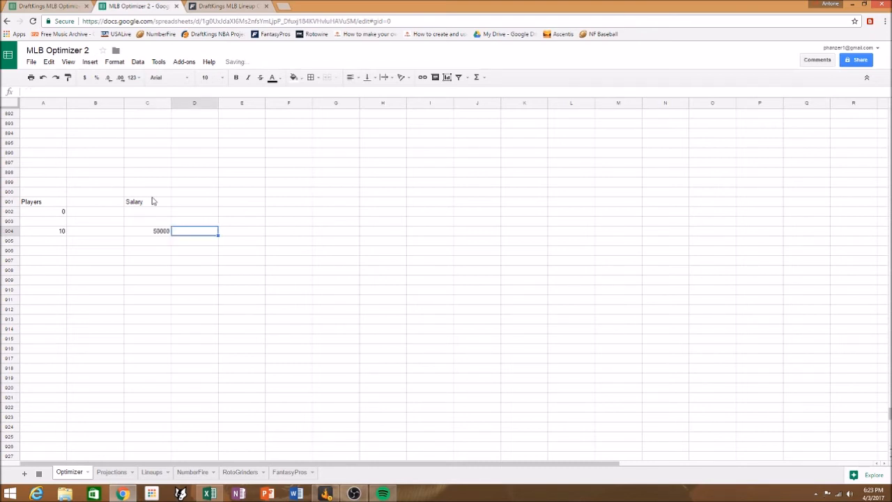
click(162, 233)
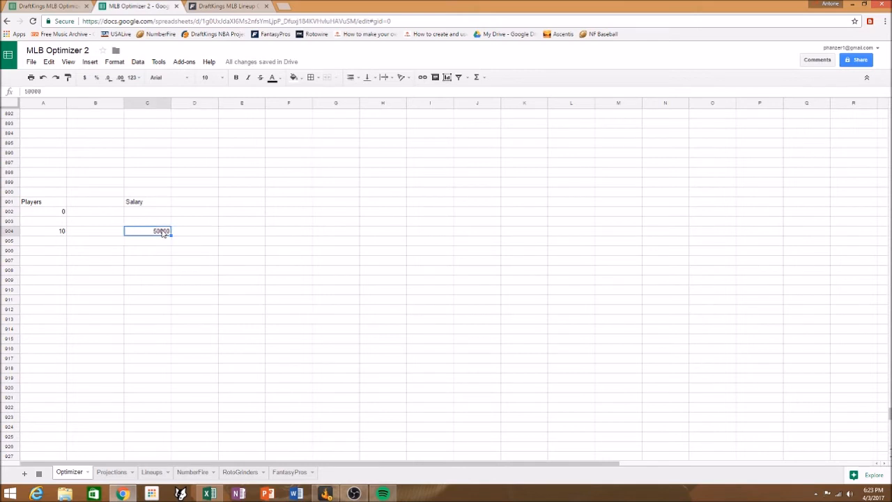
Enter the formula =SUMPRODUCT($A$2:$A$900,$C$2:$C$900) in C902 to total the salaries of the chosen players
click(57, 233)
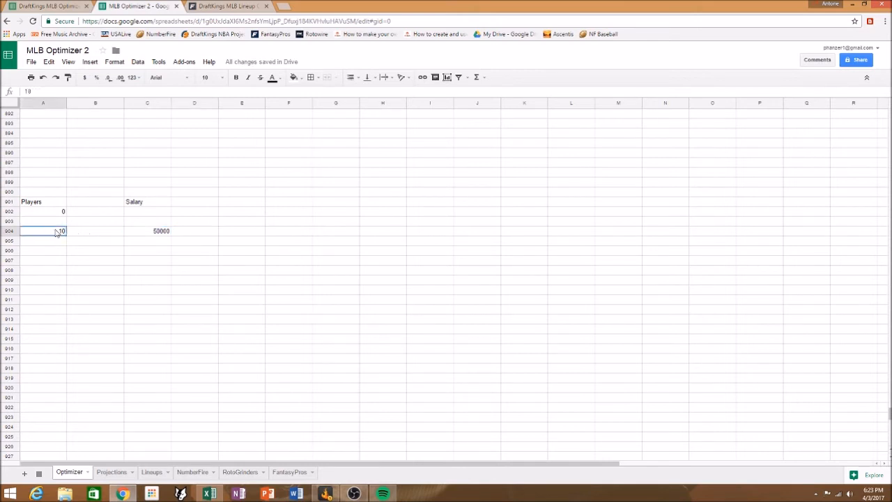
click(166, 234)
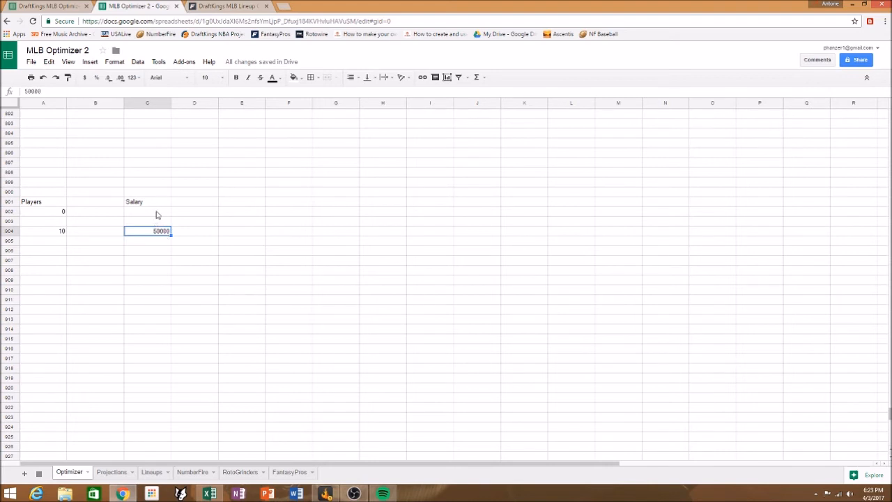
click(158, 215)
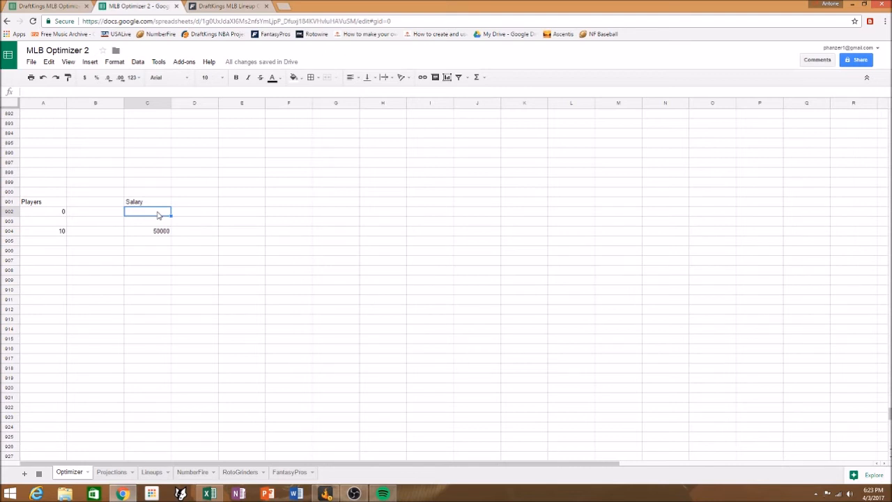
scroll(158, 216, up, 2)
text(=SUMPRODUCT($A$2:$A$900,$C$2:$C$900))
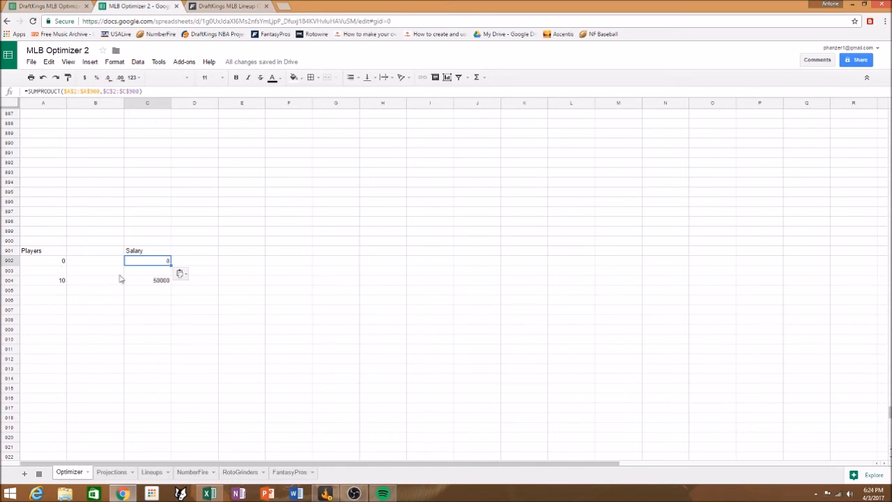
click(145, 274)
click(147, 299)
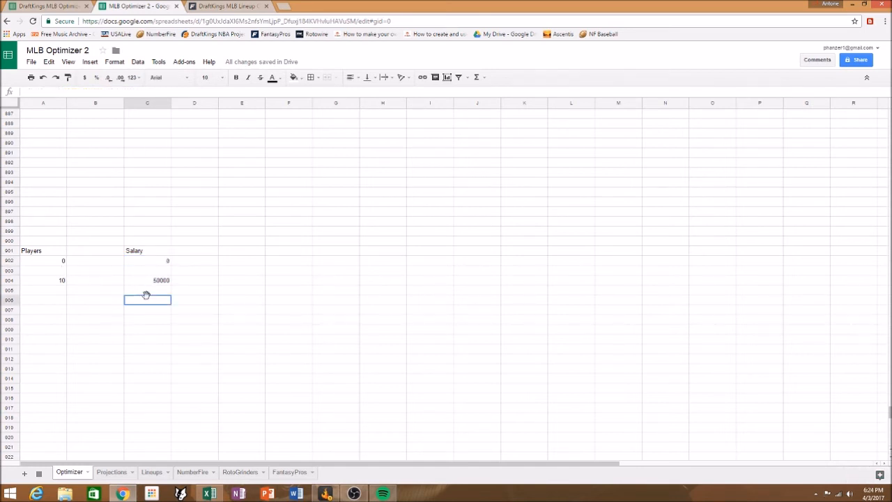
click(168, 262)
click(147, 302)
Enter the heading Score in D901 of MLB Optimizer 2, following the summary block in the DraftKings MLB Optimizer spreadsheet
click(60, 7)
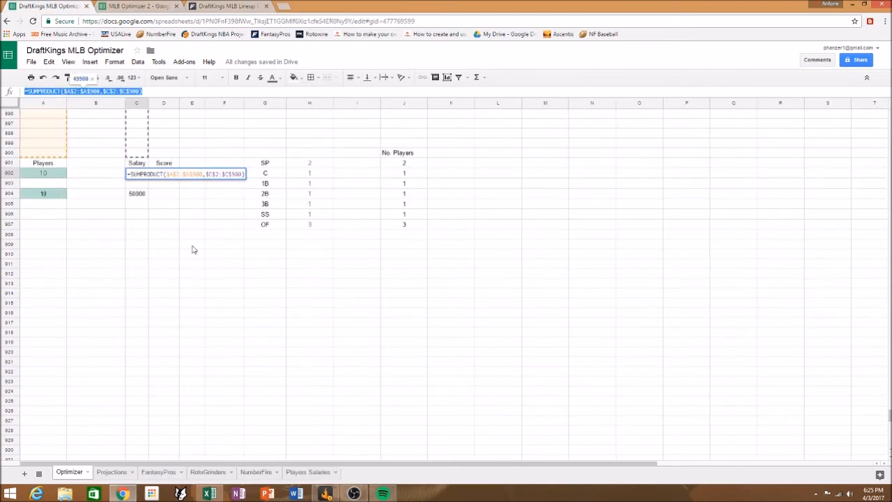
click(194, 249)
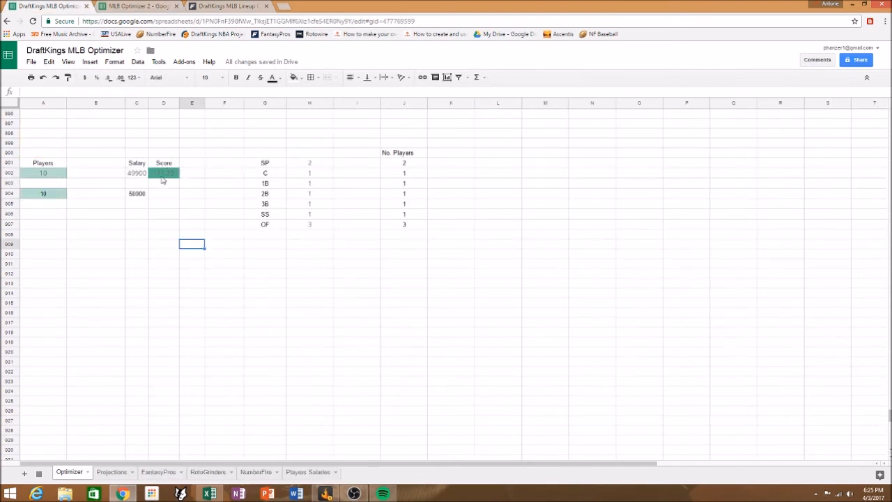
click(153, 8)
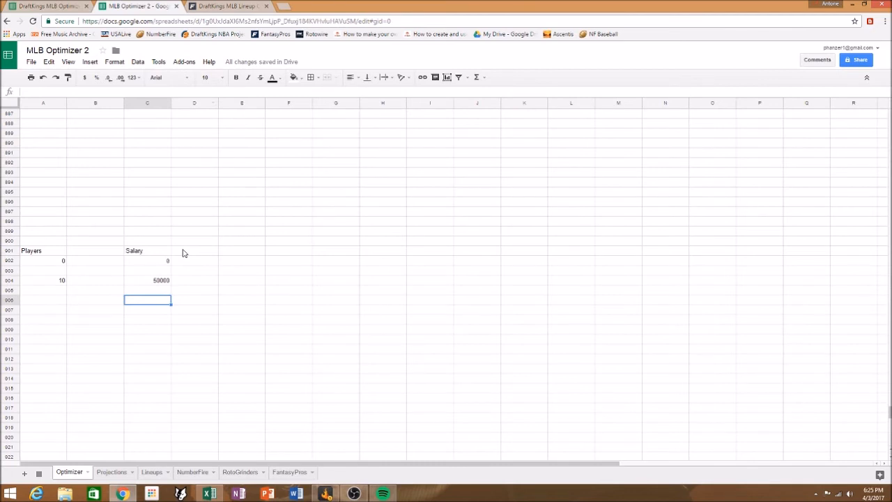
click(183, 251)
text(Score)
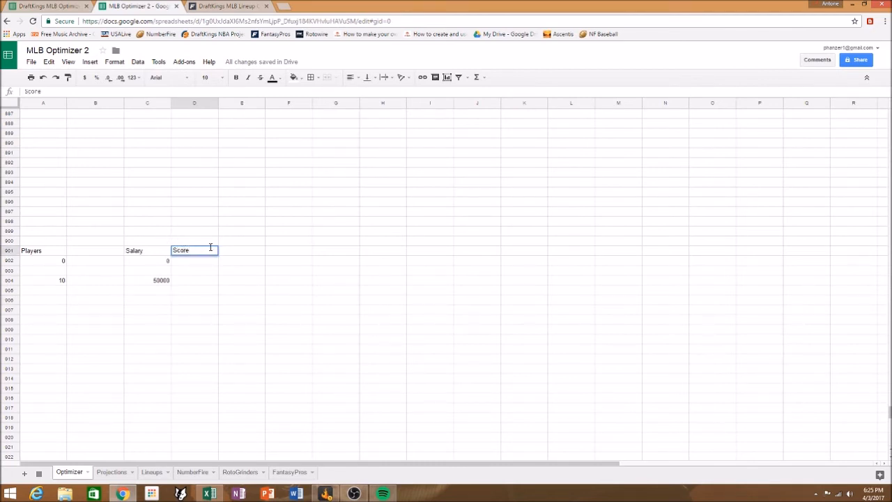
key(Return)
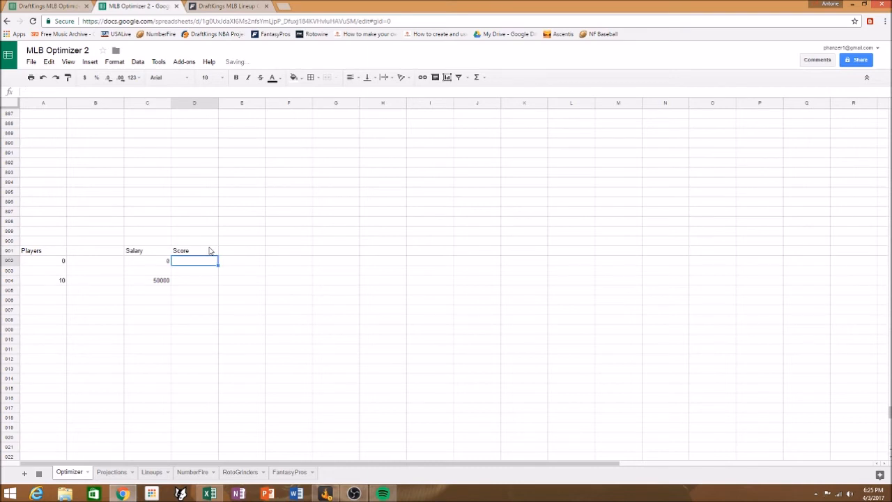
Copy the Score formula =SUMPRODUCT($A$2:$A$900,$D$2:$D$900) from the DraftKings MLB Optimizer spreadsheet into D902 of MLB Optimizer 2
click(49, 6)
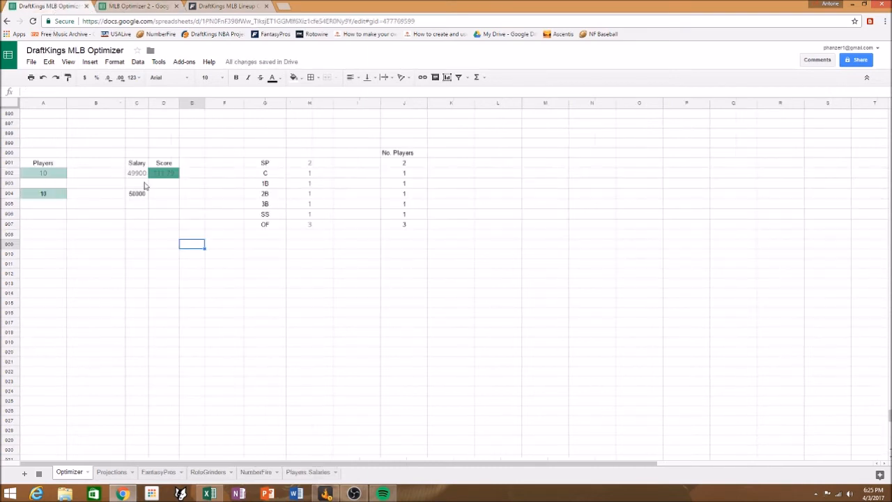
click(163, 174)
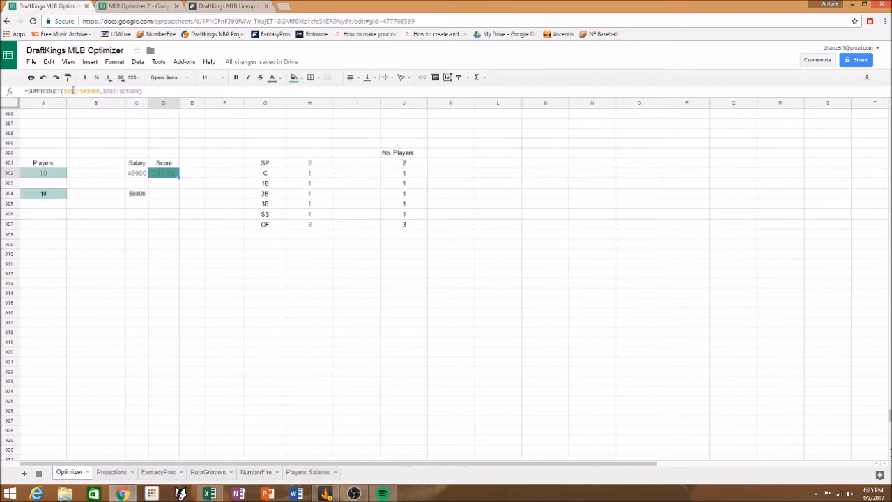
click(73, 91)
triple_click(73, 91)
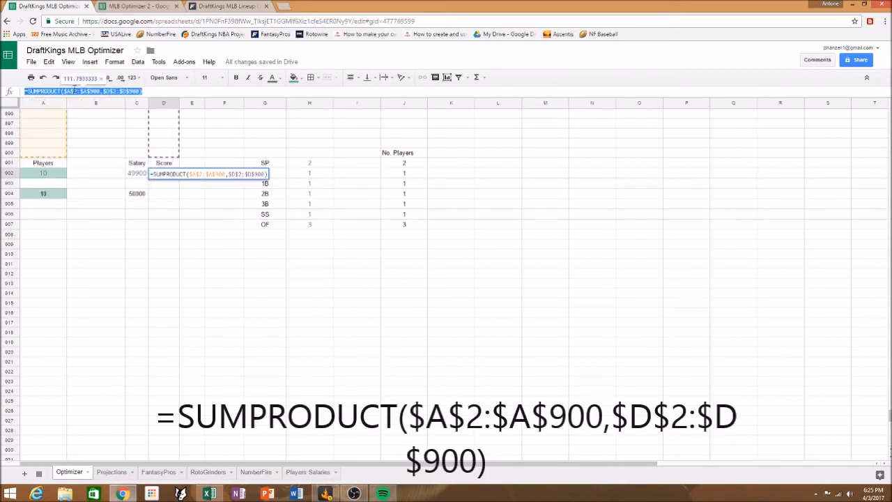
click(86, 233)
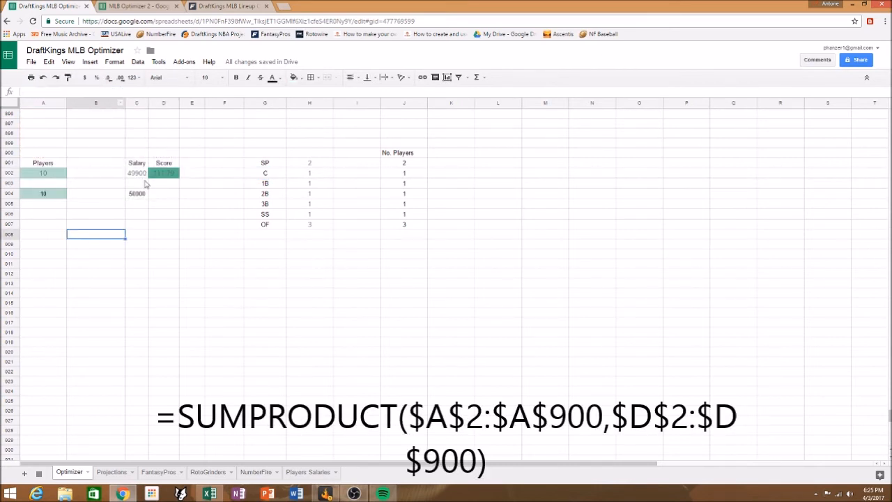
click(164, 173)
click(91, 90)
triple_click(90, 91)
key(ctrl+c)
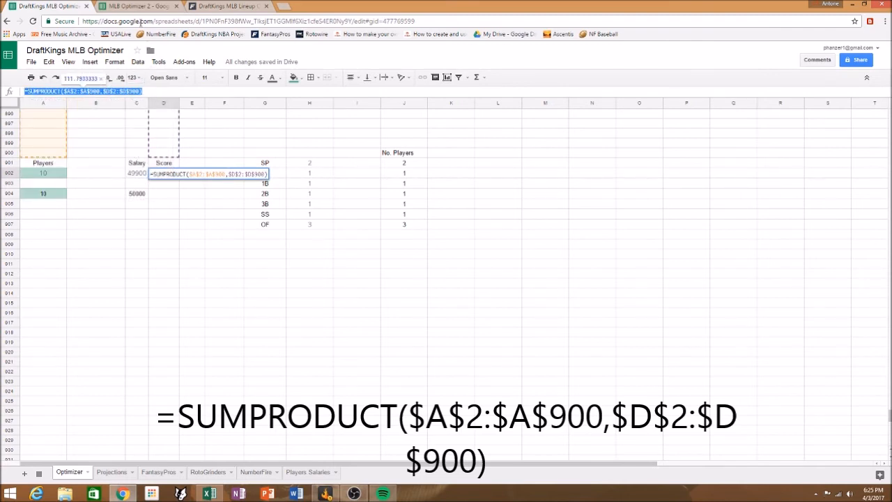
click(138, 6)
key(ctrl+v)
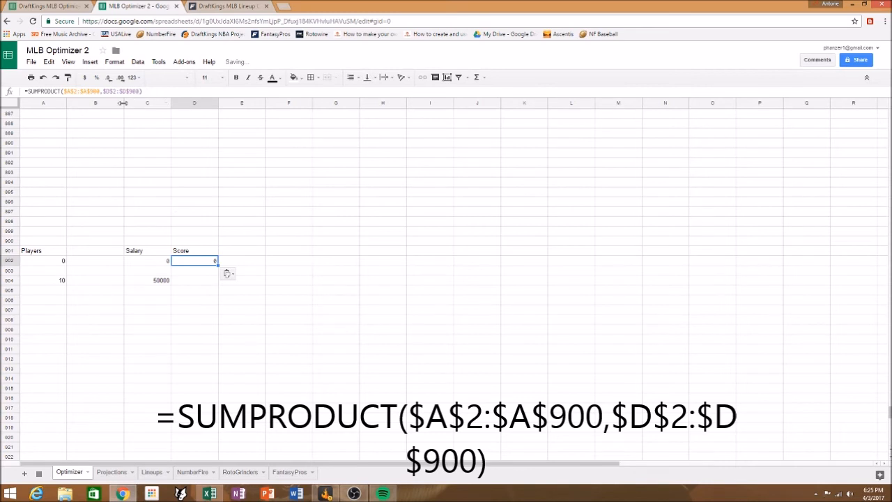
click(283, 263)
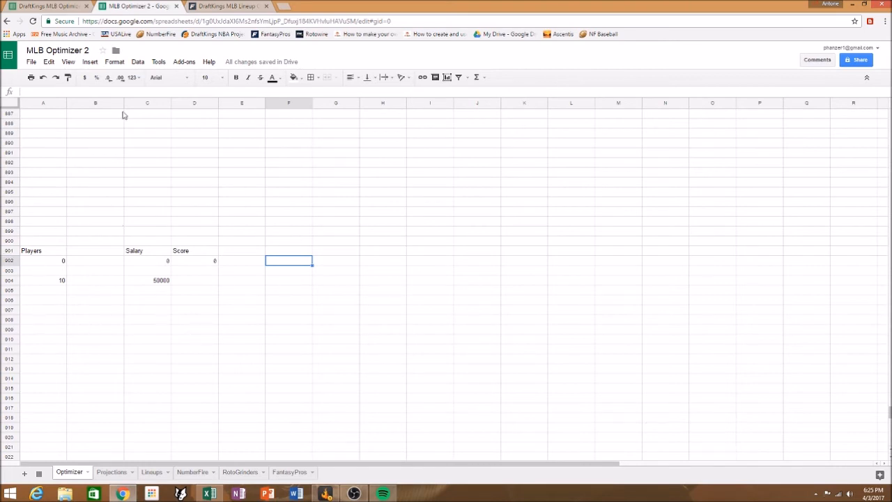
List the positions SP, C, 1B, 2B, 3B, SS and OF in F901:F907 of MLB Optimizer 2, as in the DraftKings MLB Optimizer spreadsheet
click(57, 7)
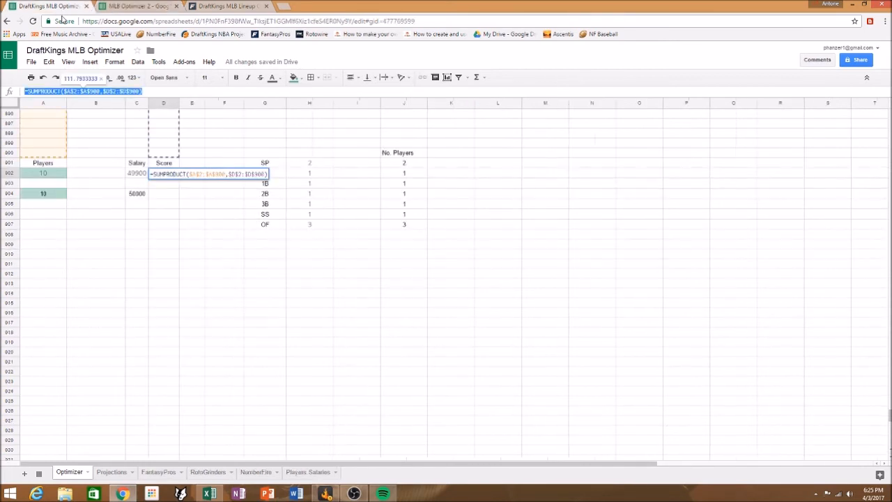
click(260, 278)
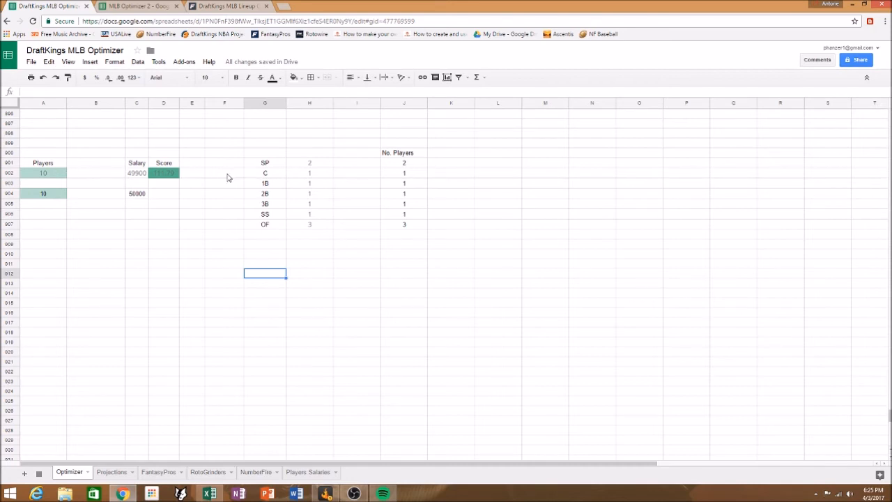
click(159, 7)
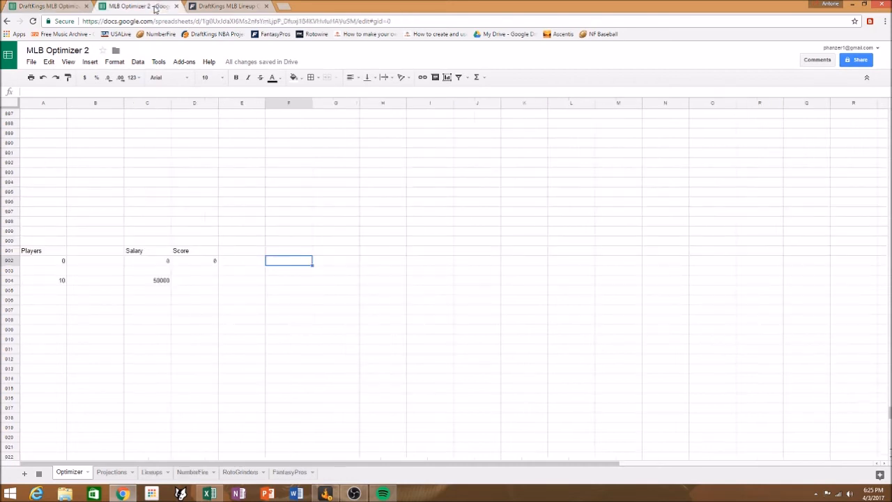
click(289, 253)
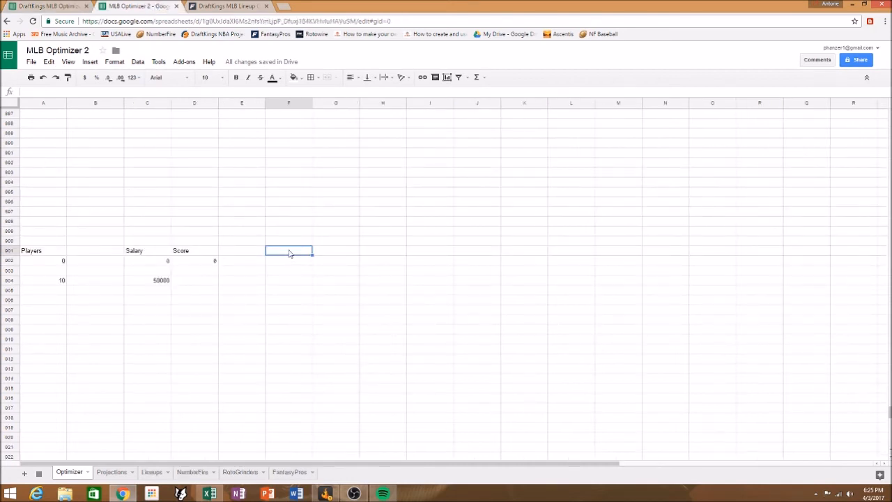
text(SP)
key(Return)
text(C)
key(Return)
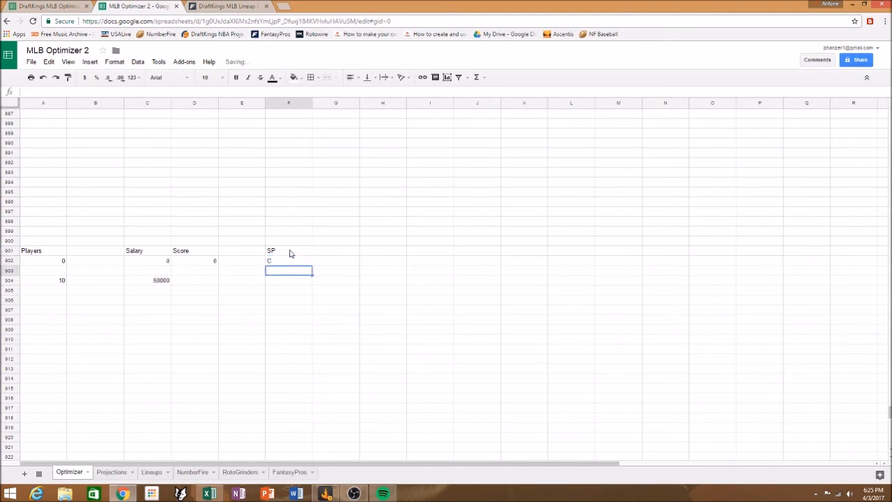
text(1B)
key(Return)
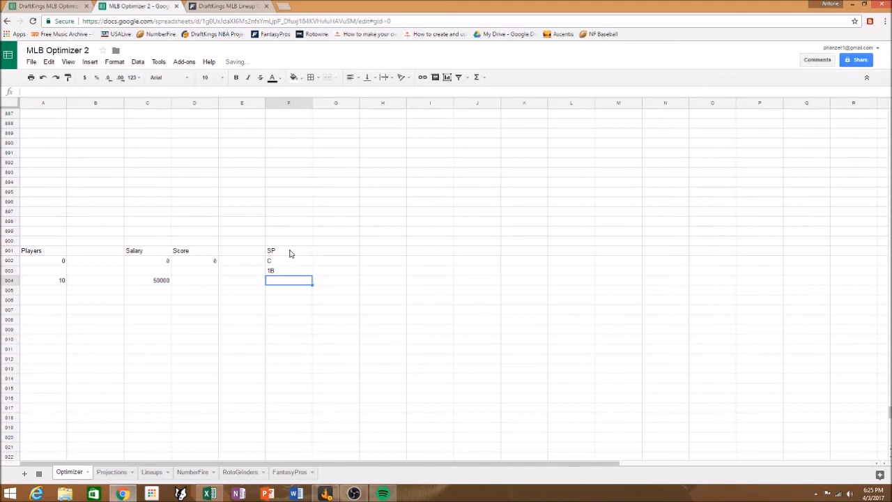
text(2B)
key(Return)
text(3)
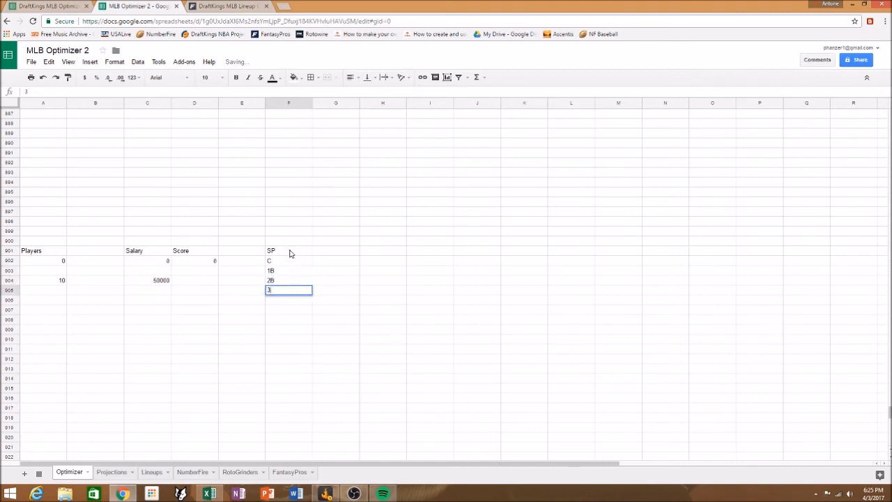
text(B)
key(Return)
text(S)
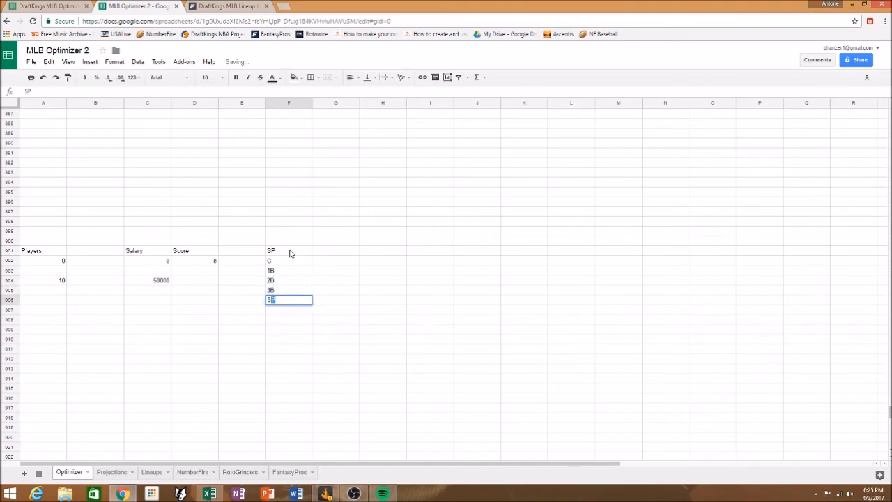
key(Return)
text(O)
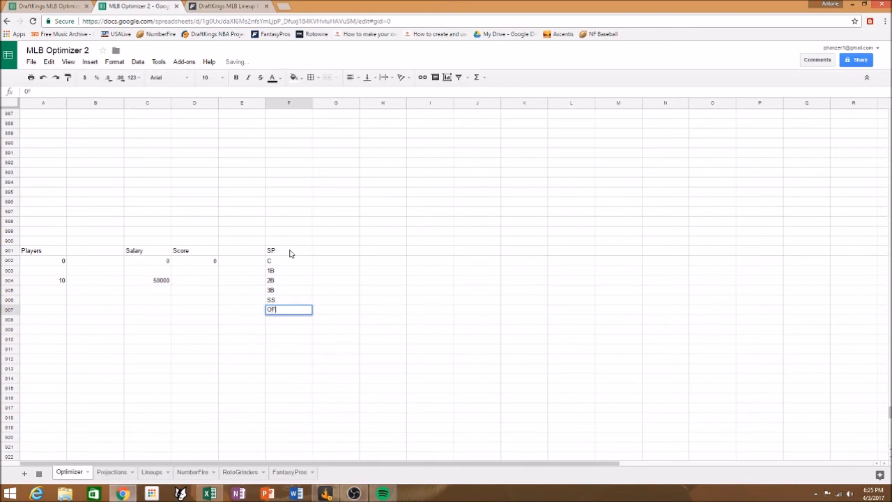
text(F)
key(Tab)
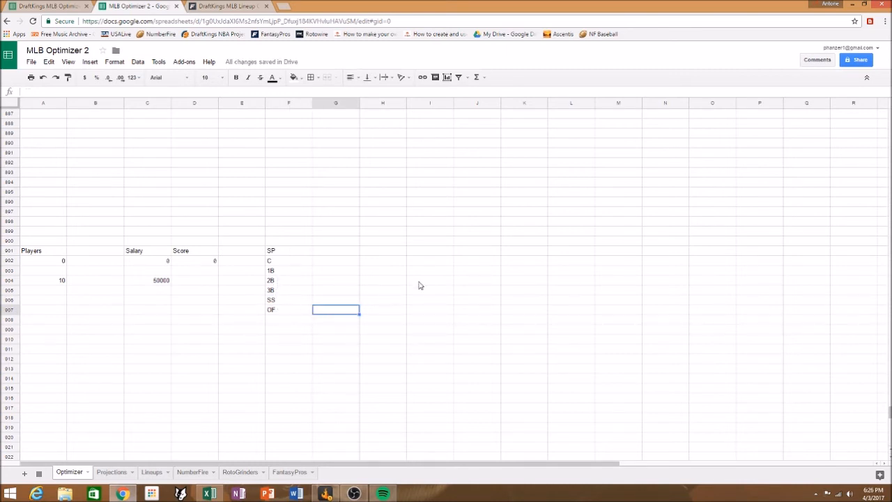
Enter the formula =SUM(F2:F900) in G901 to total the SP column, modelled on the DraftKings MLB Optimizer spreadsheet
click(47, 8)
click(317, 168)
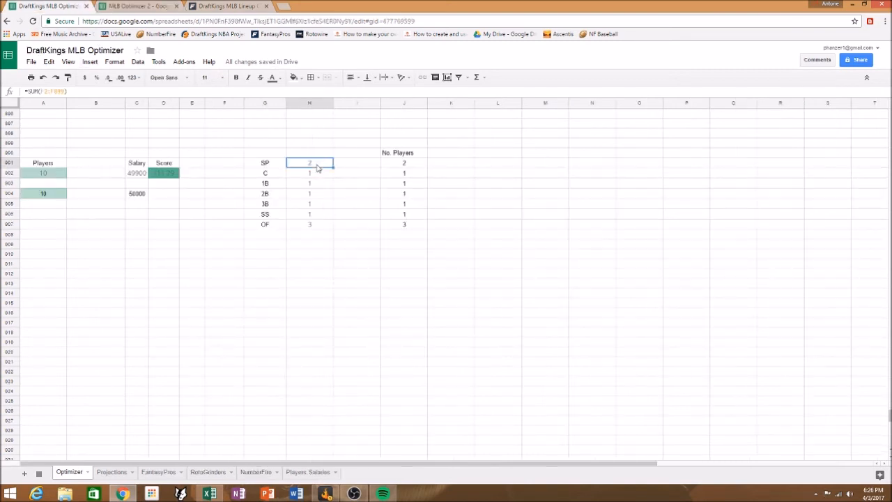
triple_click(45, 92)
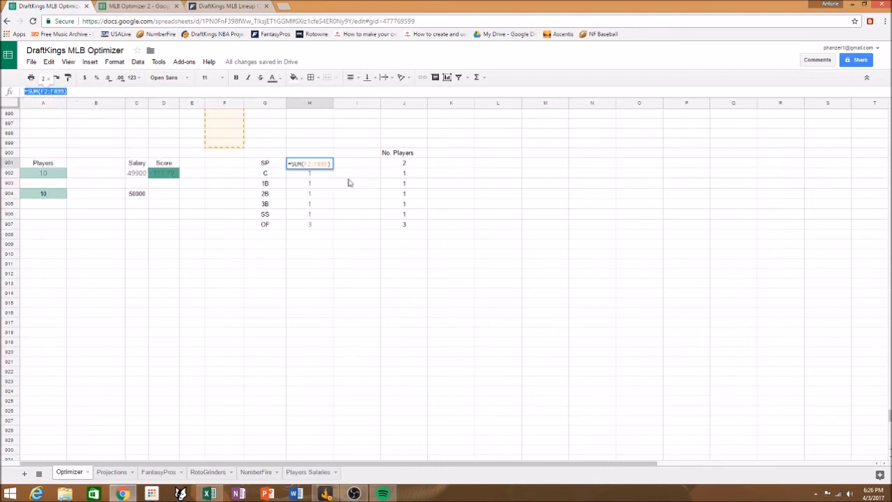
click(136, 6)
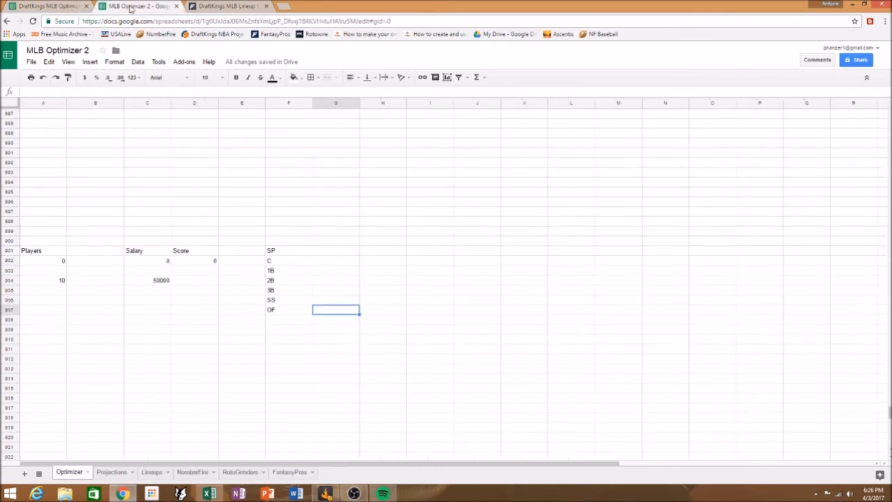
click(343, 254)
text(=SUM()
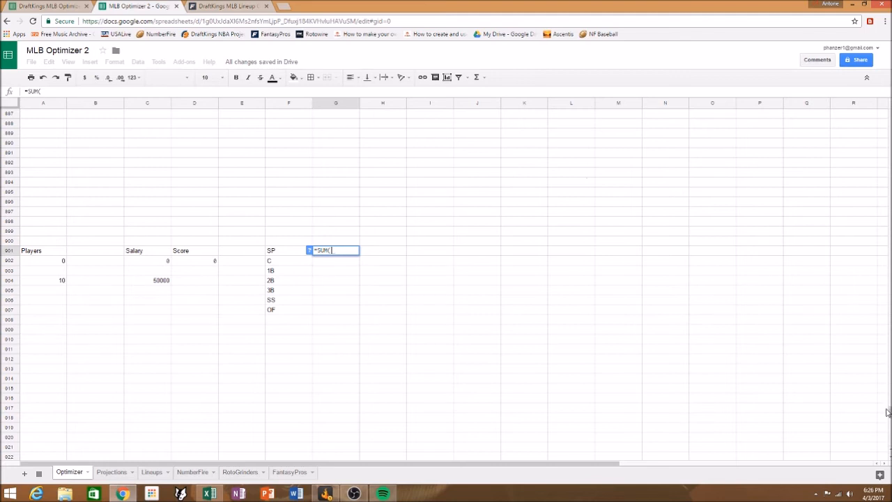
drag(890, 412, 890, 115)
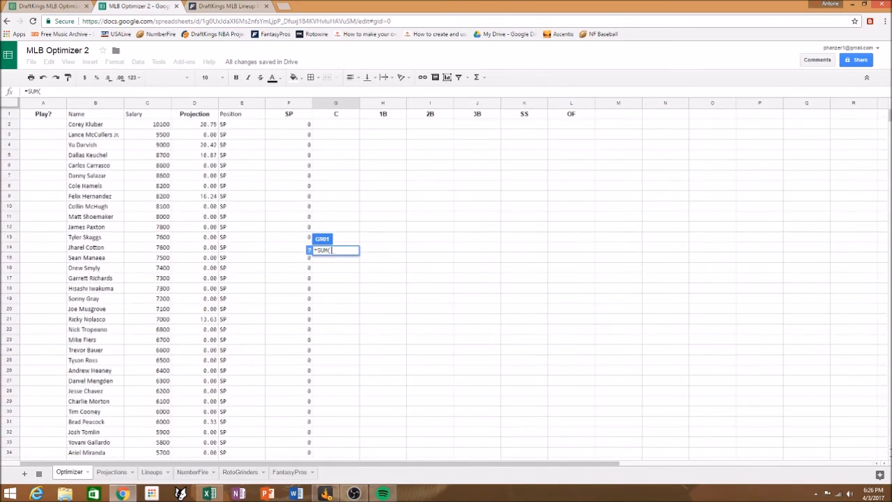
click(291, 127)
drag(291, 127, 279, 263)
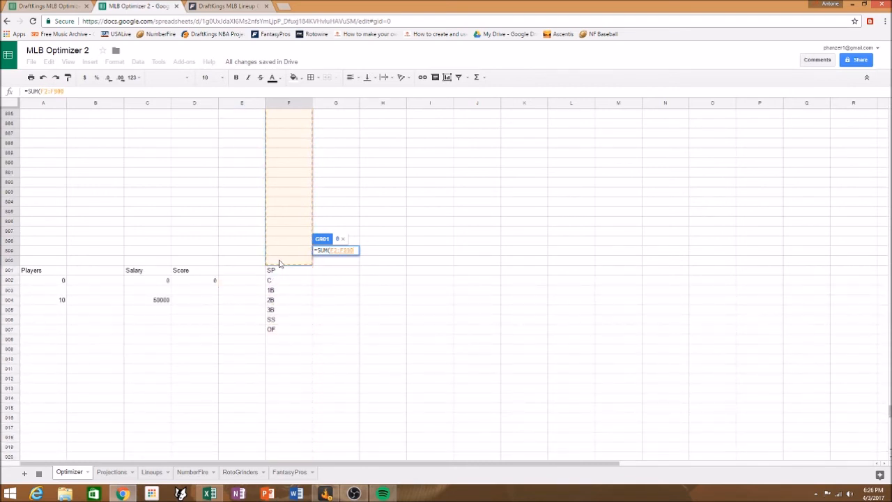
key(Return)
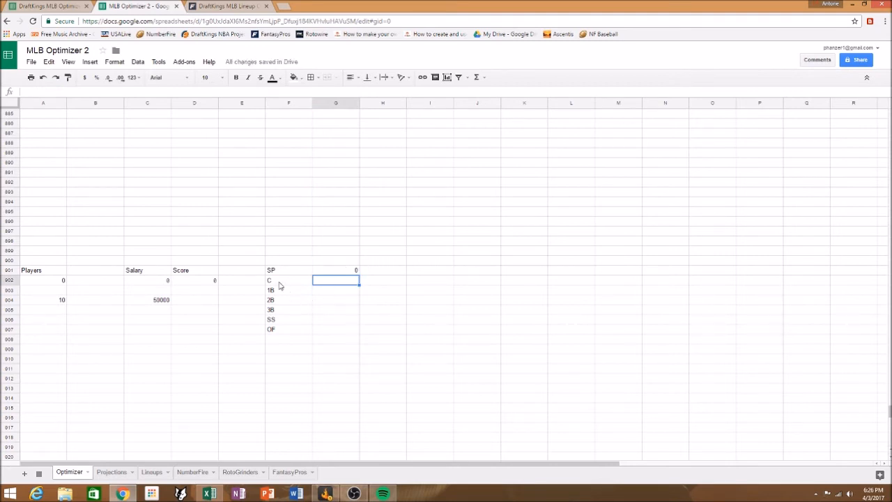
Enter the formula =SUM(G2:G900) in G902 to total the C column
text(=)
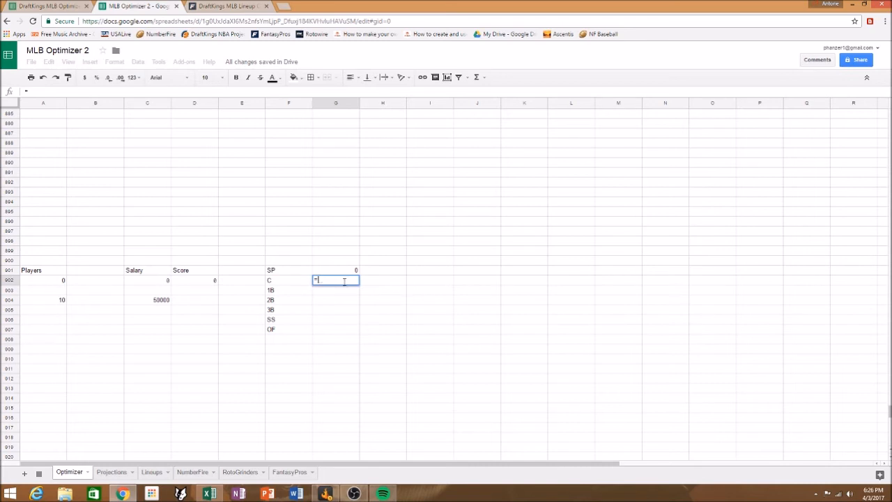
text(SUM()
drag(890, 412, 890, 117)
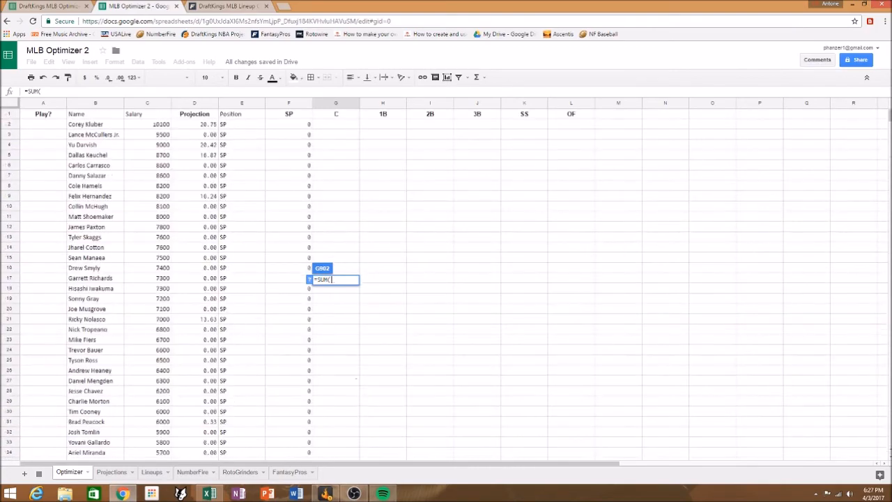
drag(353, 123, 336, 458)
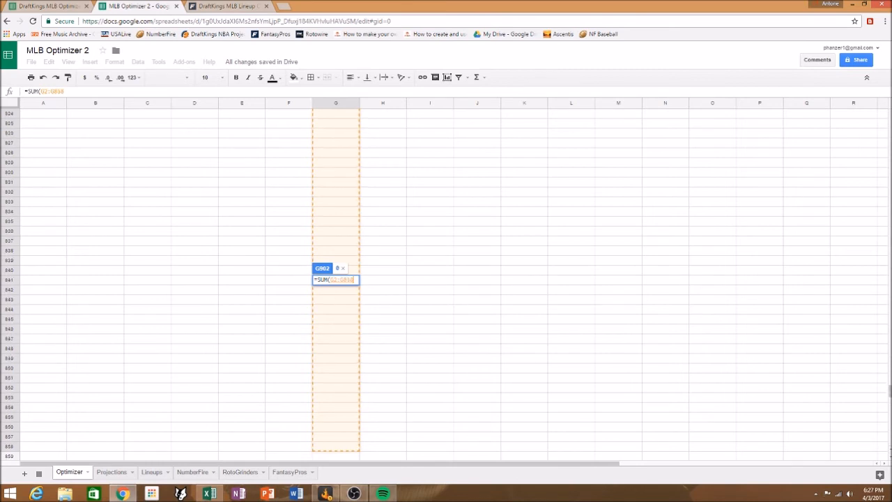
drag(335, 454, 331, 203)
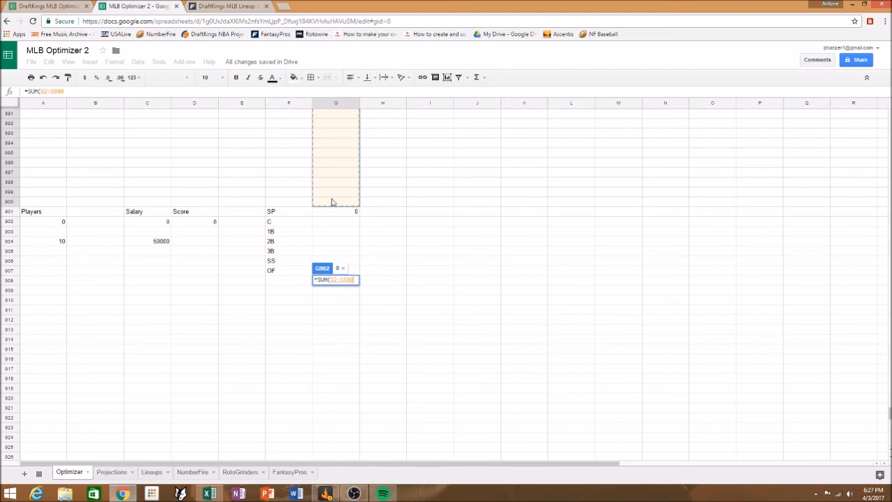
key(Return)
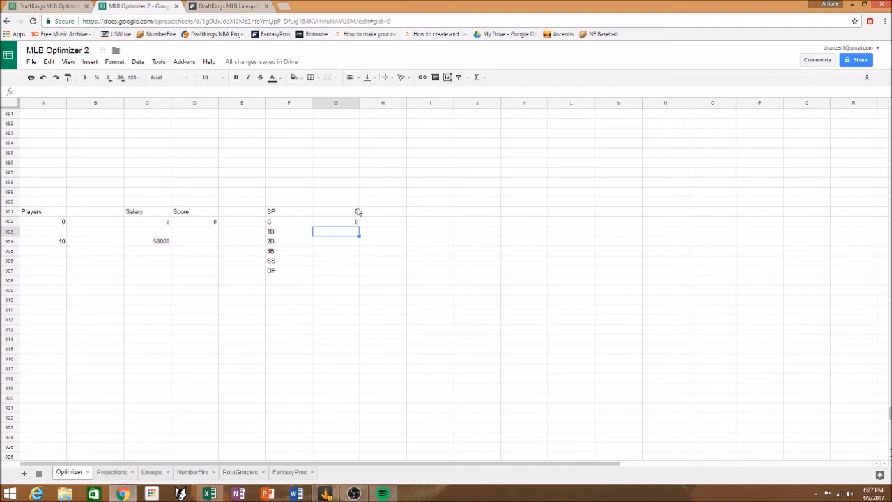
Enter a SUM formula in G903 that totals the 1B column from H2 down to the last row above the summary block
text(=SUM)
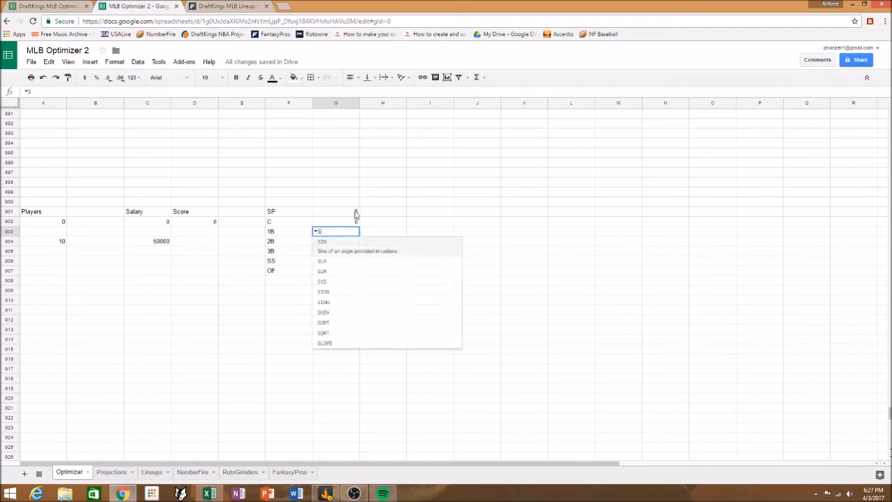
text(()
drag(890, 414, 891, 112)
drag(393, 124, 396, 466)
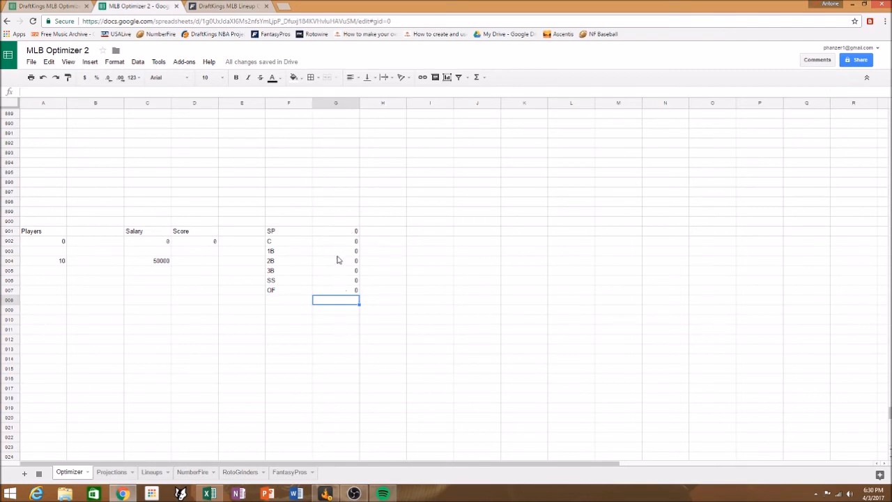
Enter the heading Players in H900 and the required position counts 2, 1, 1, 1, 1, 1 and 3 in H901:H907
click(380, 223)
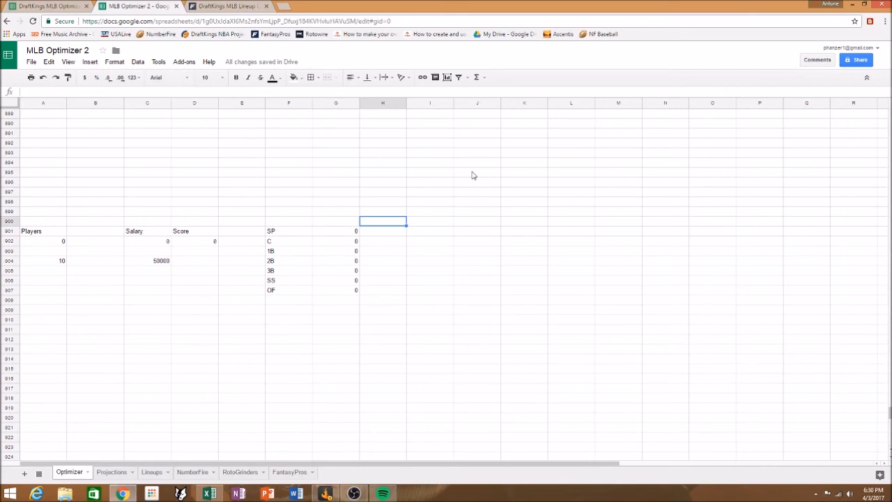
text(Players)
click(376, 235)
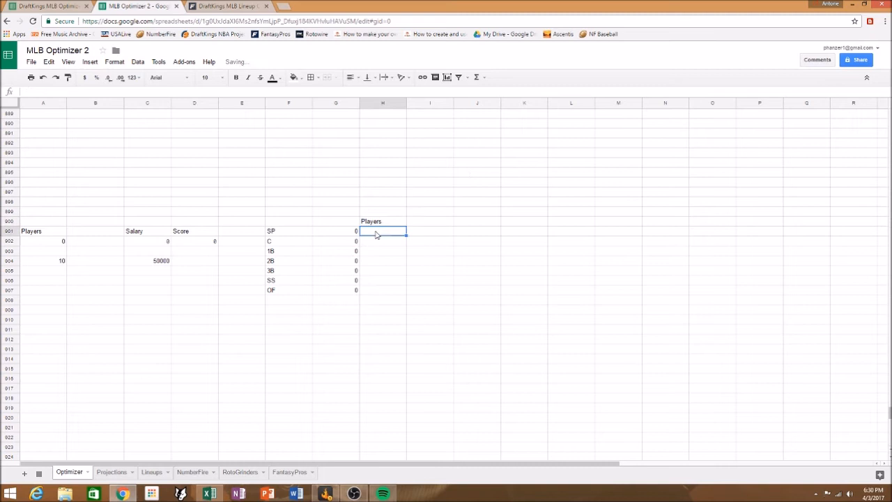
text(2)
key(Return)
text(1)
key(Return)
text(1)
key(Return)
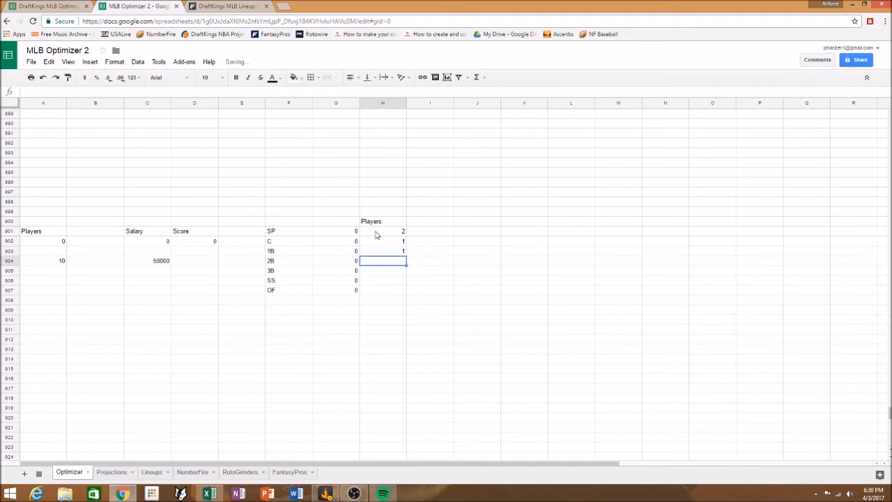
text(1)
key(Return)
text(1)
key(Return)
text(1)
key(Return)
text(3)
key(Return)
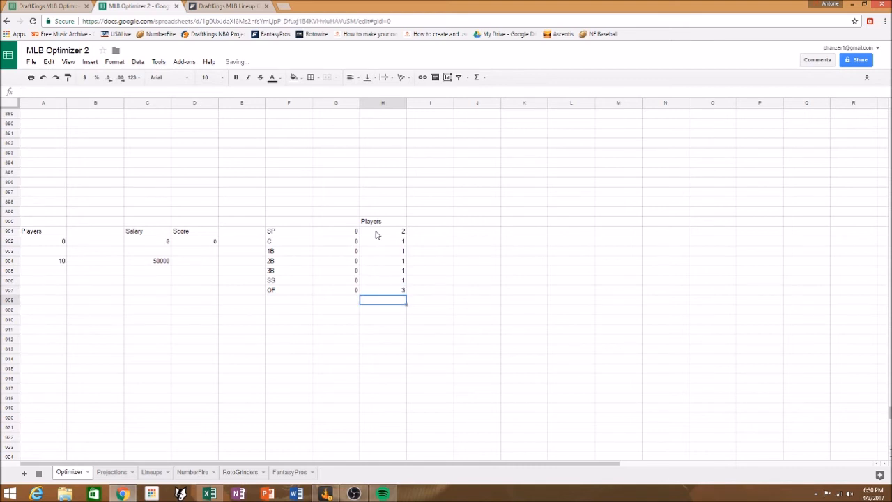
Compare the summary block with the DraftKings MLB Optimizer spreadsheet, and open the OpenSolver sidebar in MLB Optimizer 2
click(53, 7)
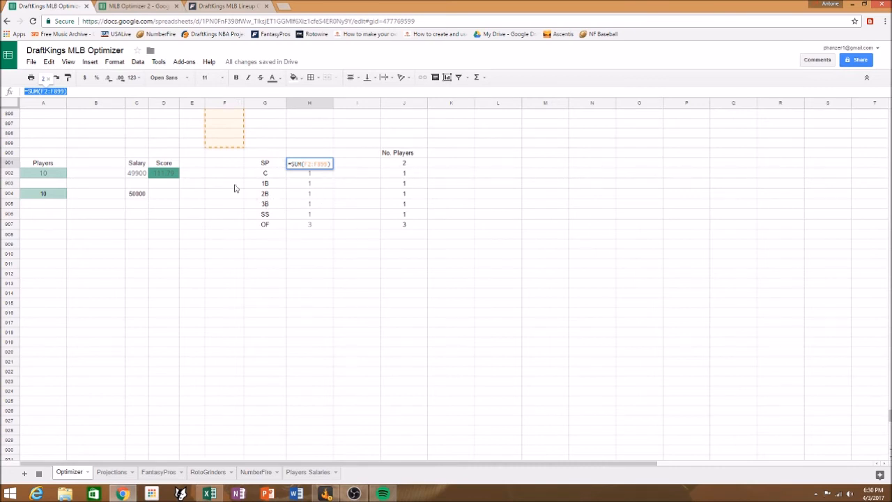
click(153, 10)
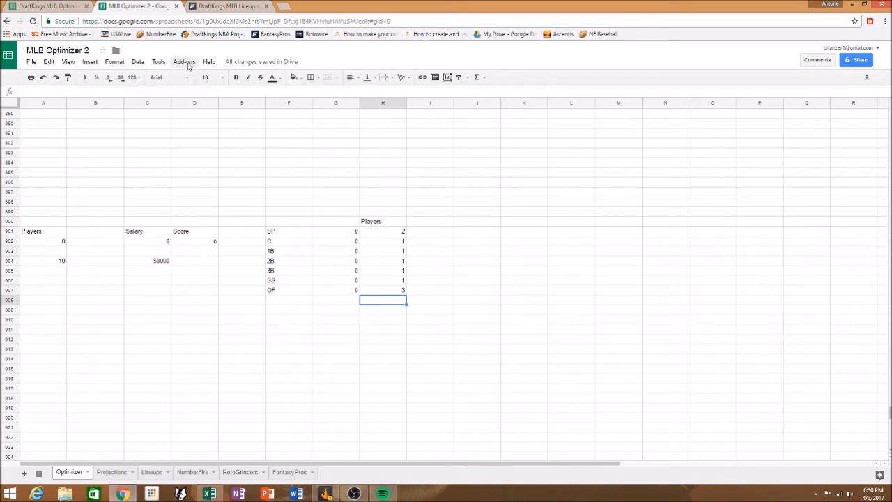
click(186, 64)
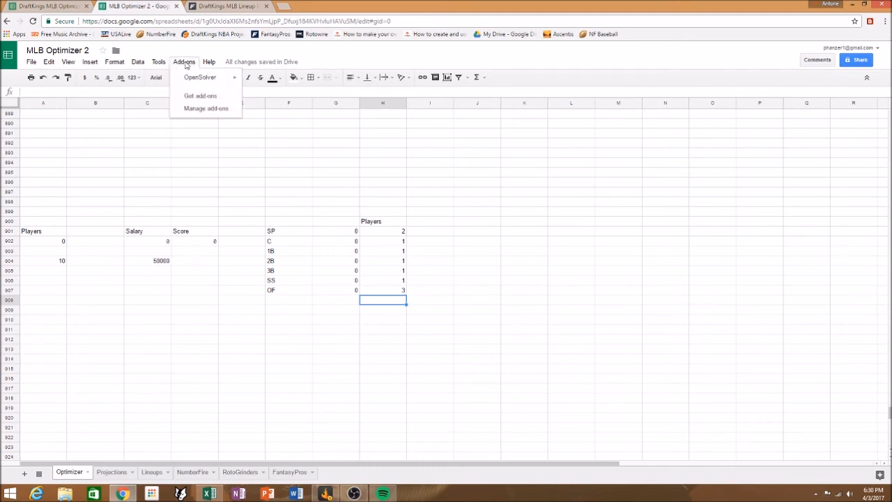
mouse_move(233, 79)
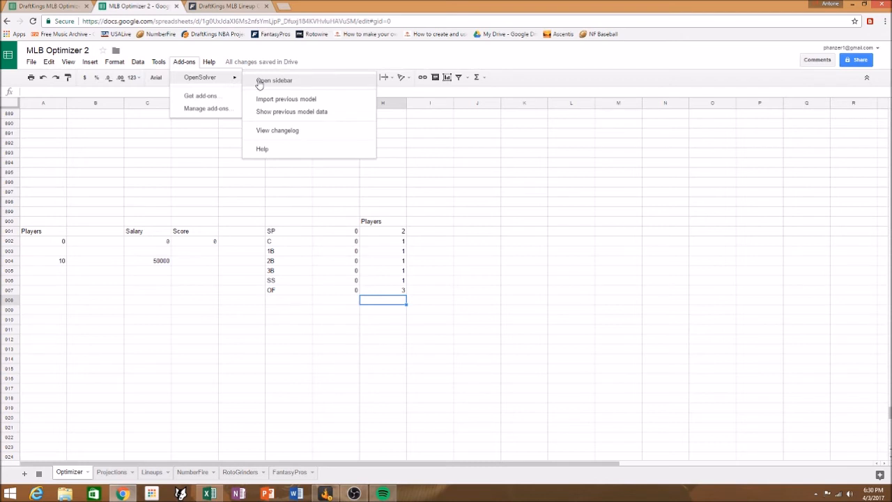
click(259, 83)
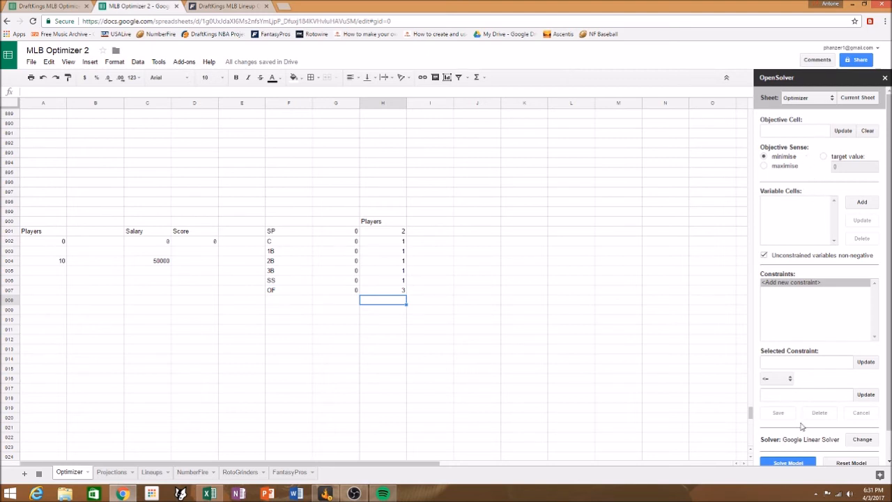
Set the OpenSolver objective to maximise the Score cell D902
click(765, 167)
click(201, 242)
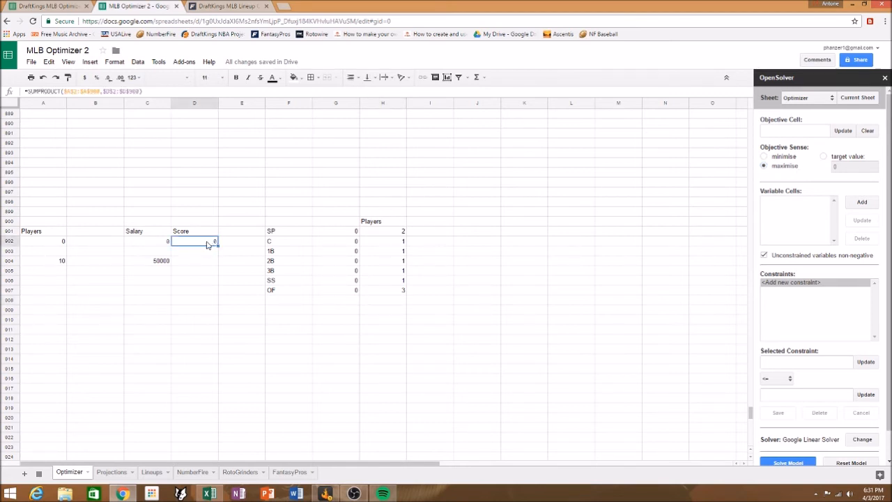
click(842, 132)
Add the Play? cells A2:A226, covering all listed players, as the OpenSolver variable cells
click(772, 206)
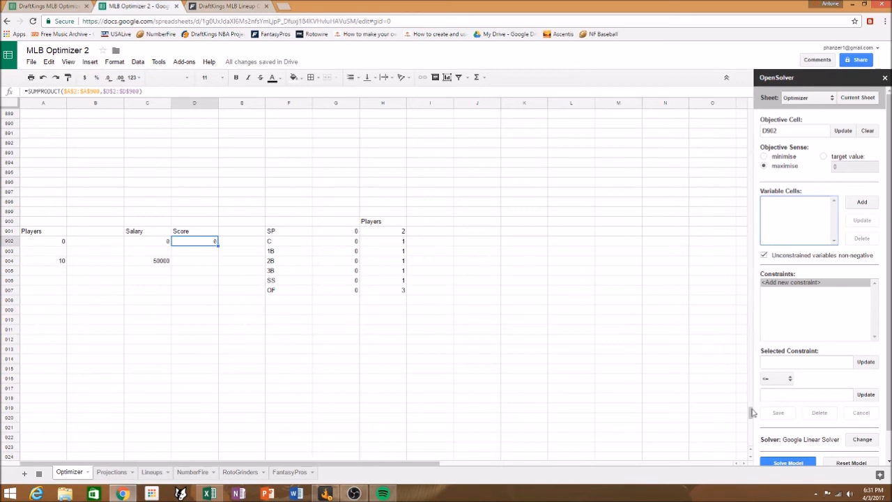
drag(751, 419, 740, 116)
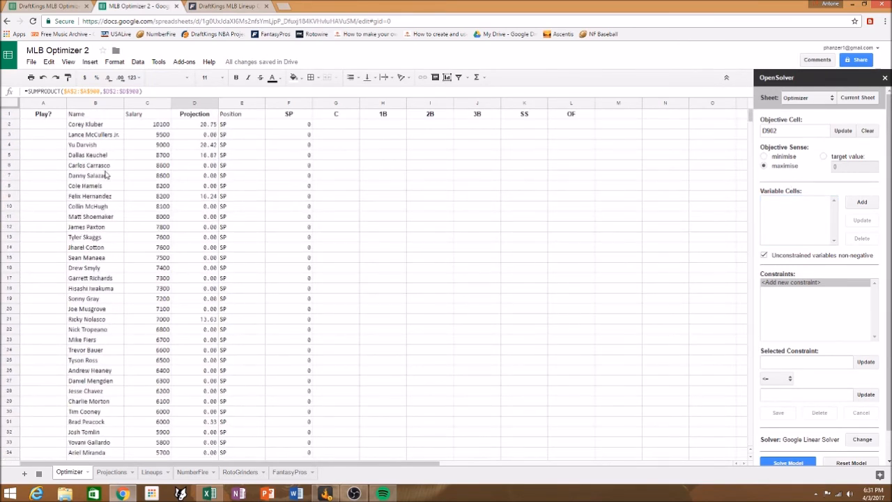
click(50, 127)
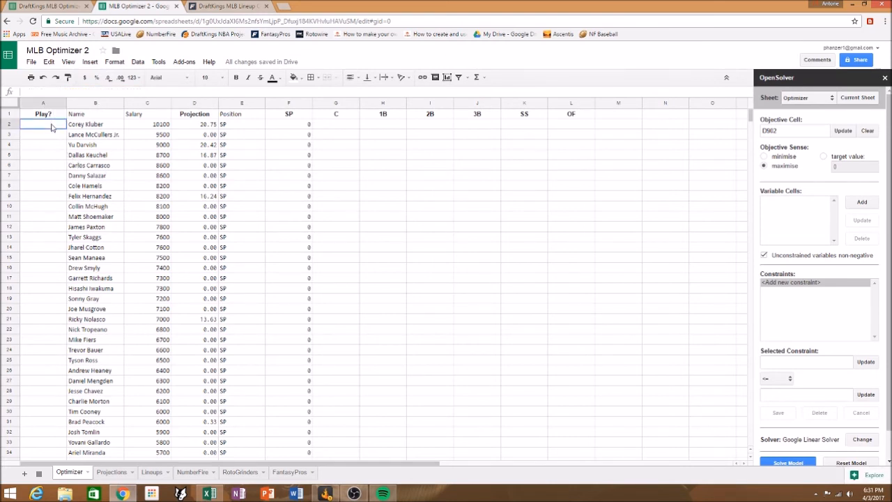
scroll(60, 355, down, 20)
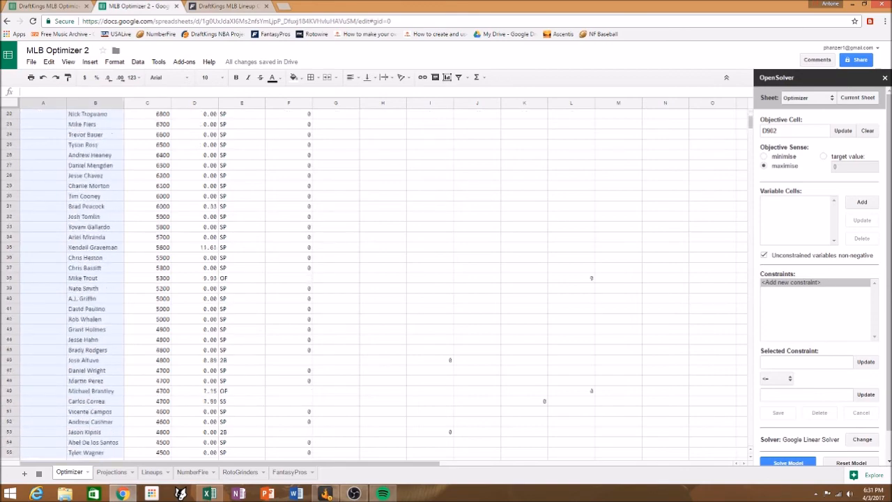
drag(40, 476, 32, 188)
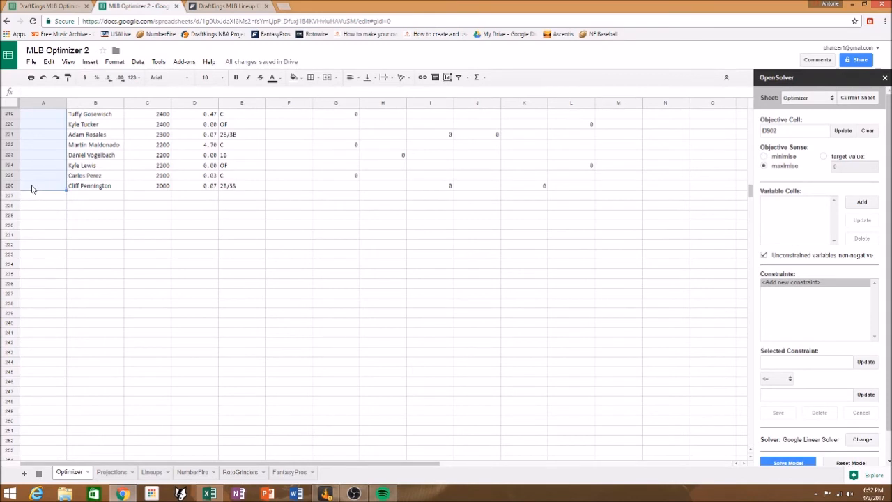
click(860, 203)
Update the OpenSolver variable cells entry to the extended Play? range A2:A271
scroll(161, 266, up, 10)
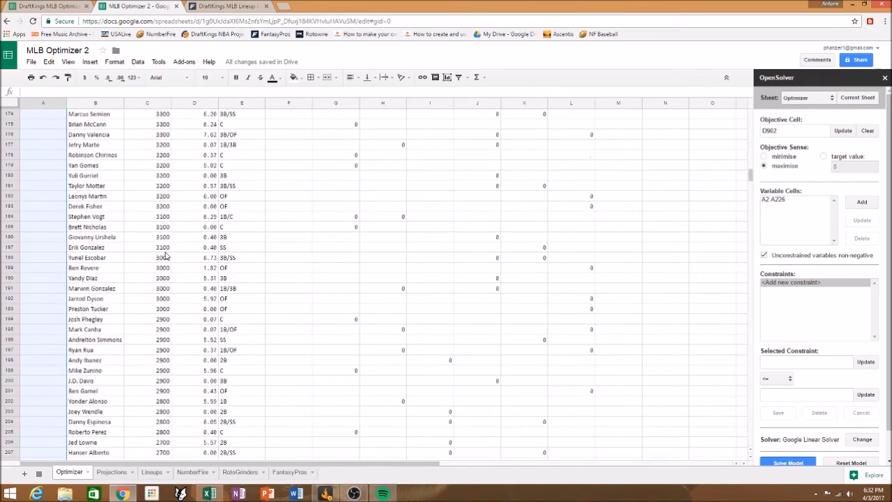
scroll(166, 257, up, 8)
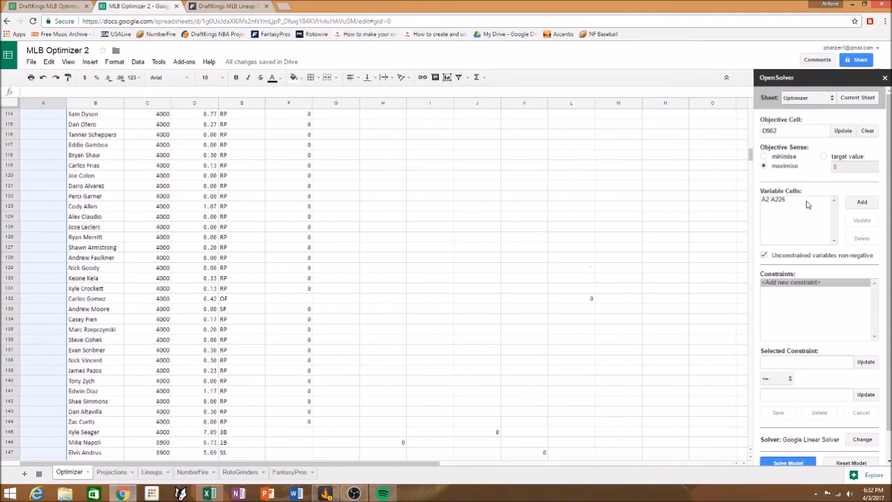
click(777, 204)
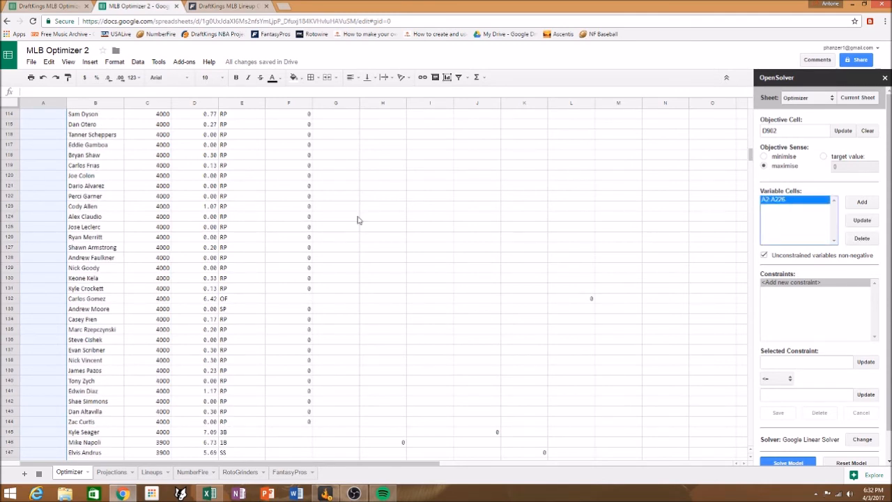
scroll(190, 259, up, 15)
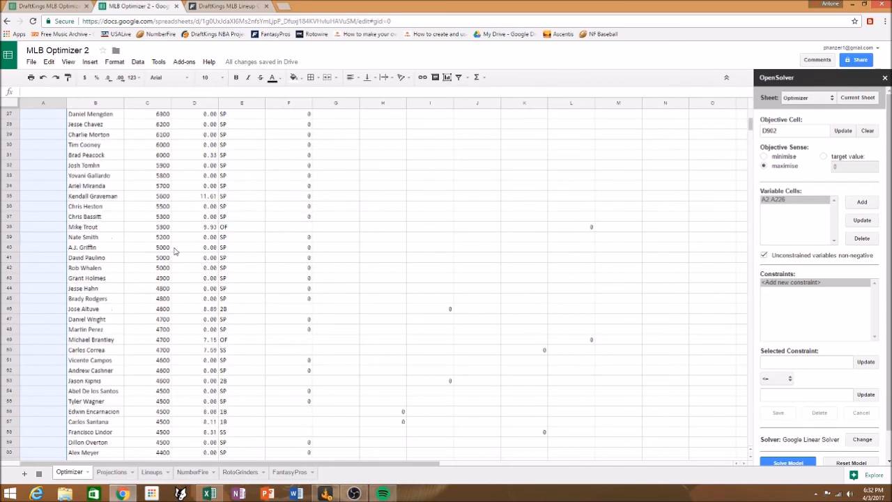
scroll(175, 251, up, 5)
drag(35, 126, 42, 497)
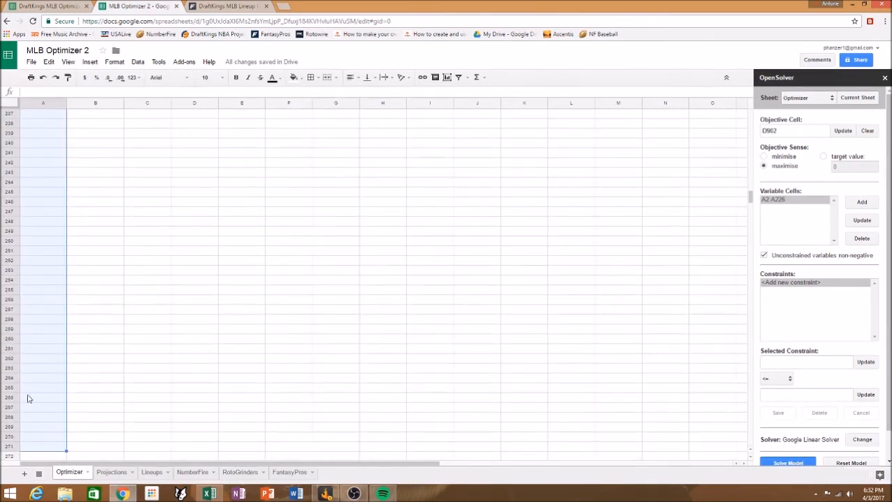
click(860, 221)
Update the OpenSolver variable cells entry to A2:A226 so it ends at the last listed player
click(777, 201)
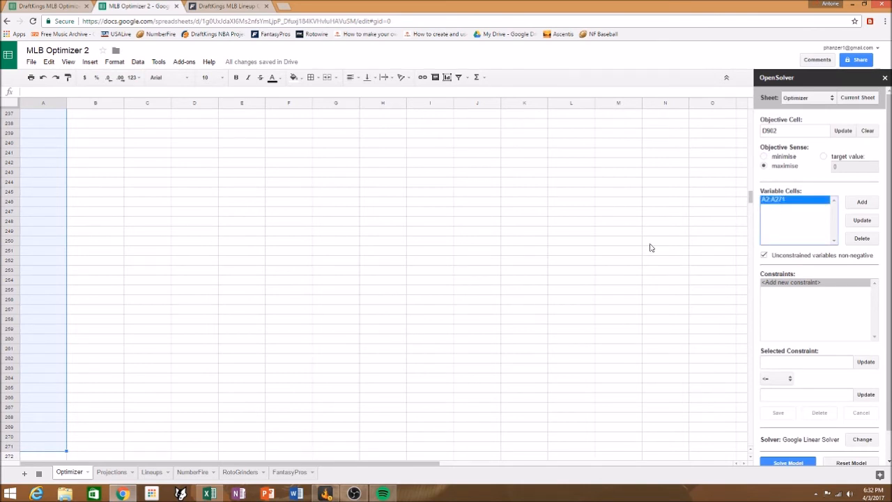
drag(751, 197, 754, 116)
drag(51, 125, 21, 241)
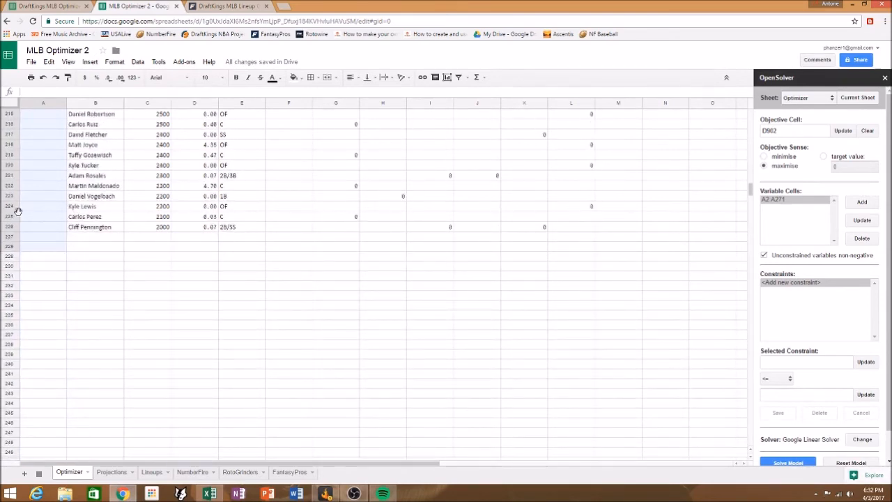
drag(18, 211, 42, 227)
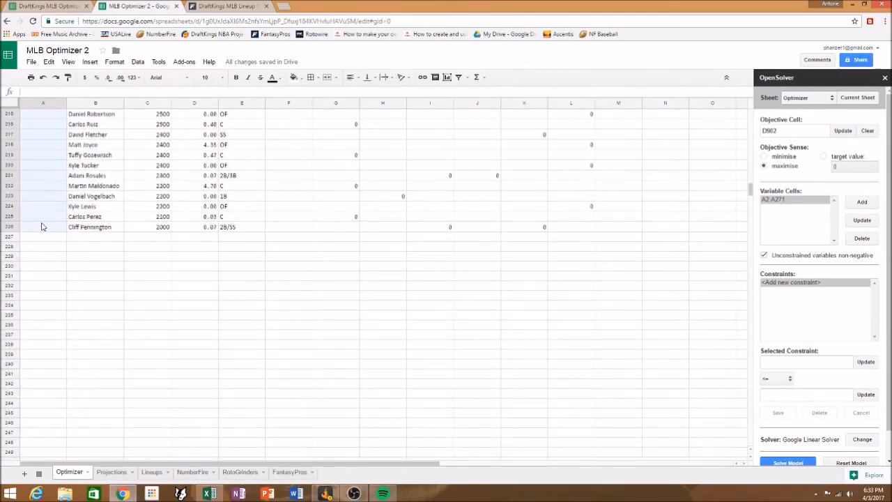
click(858, 222)
Add an OpenSolver constraint requiring the total Players cell A902 to equal the required player count in A904
scroll(549, 310, down, 5)
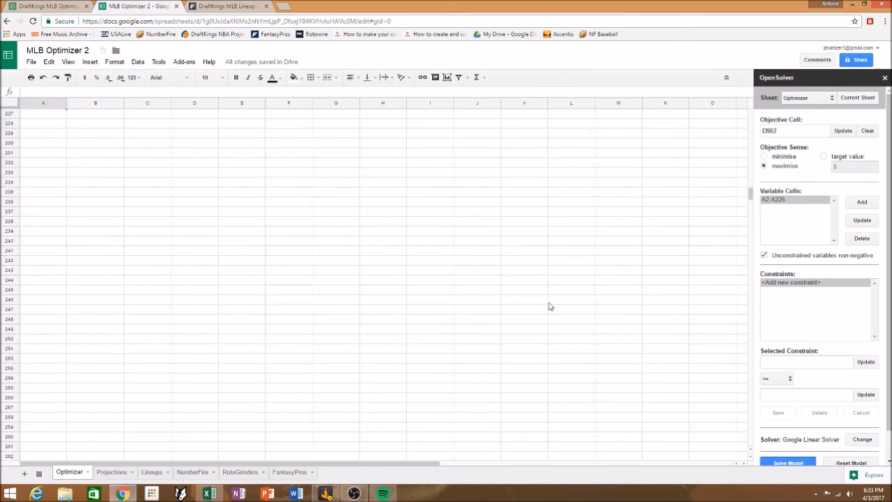
scroll(549, 315, down, 14)
drag(751, 238, 753, 418)
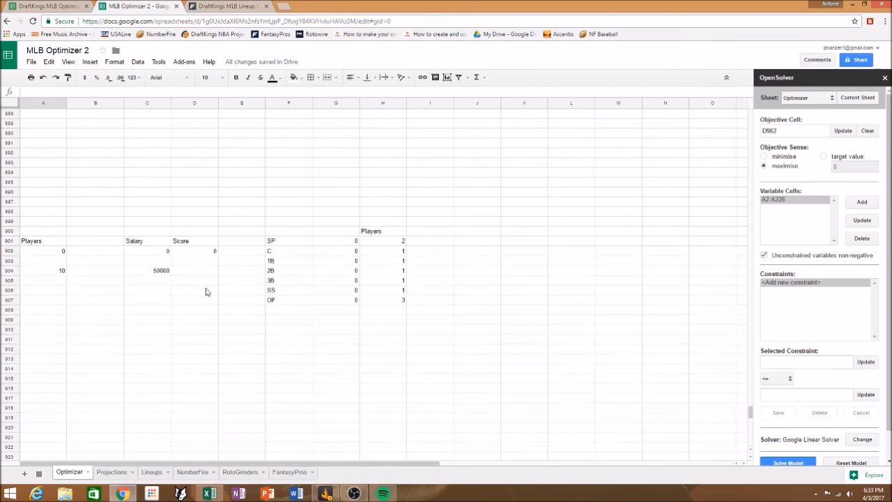
click(194, 252)
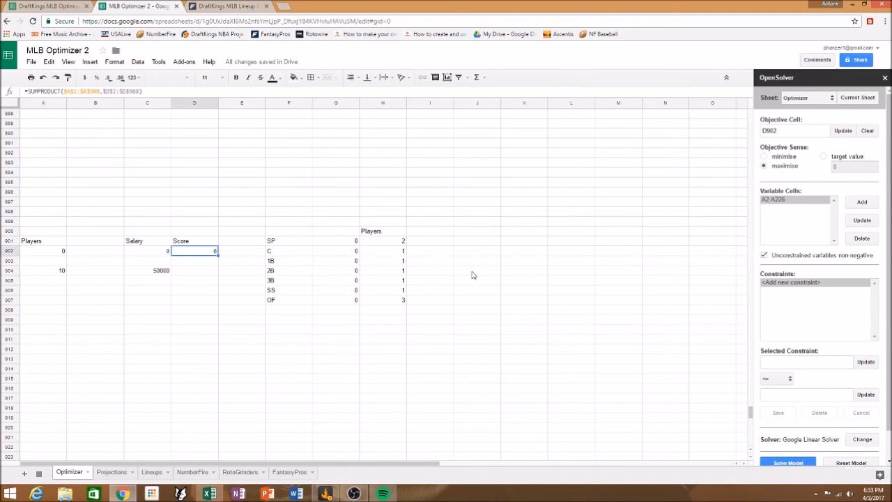
click(51, 252)
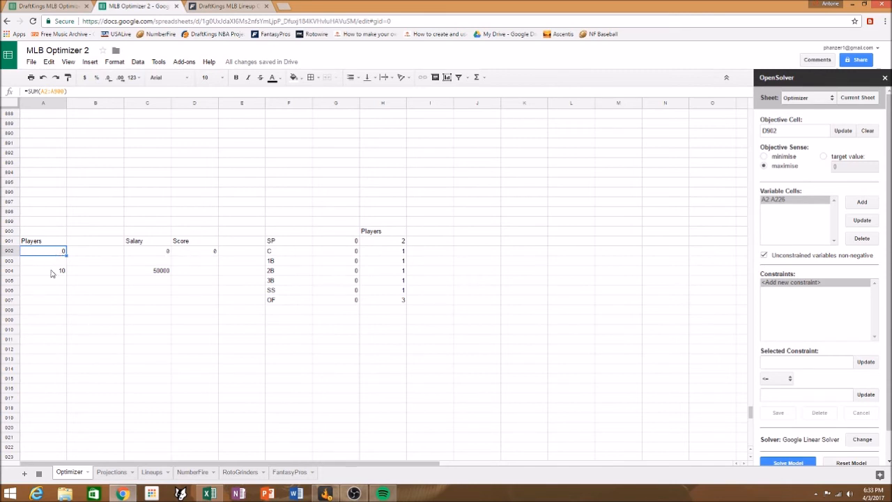
click(51, 272)
click(54, 254)
click(811, 286)
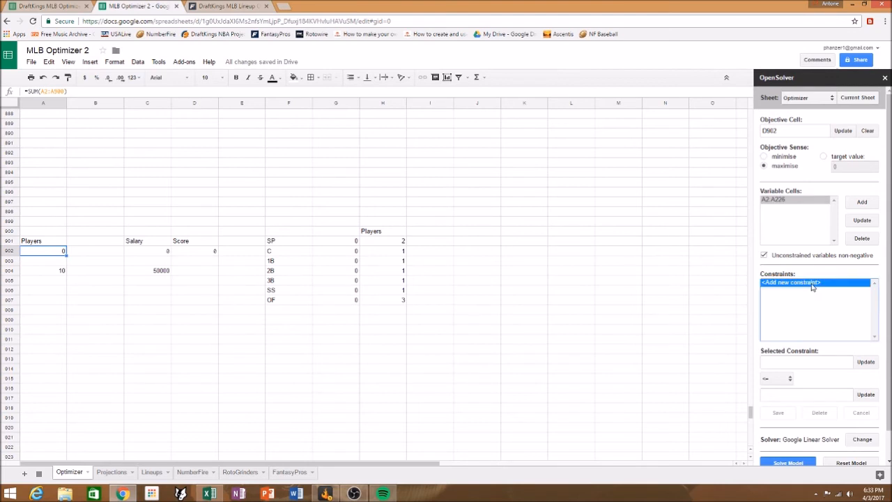
click(866, 363)
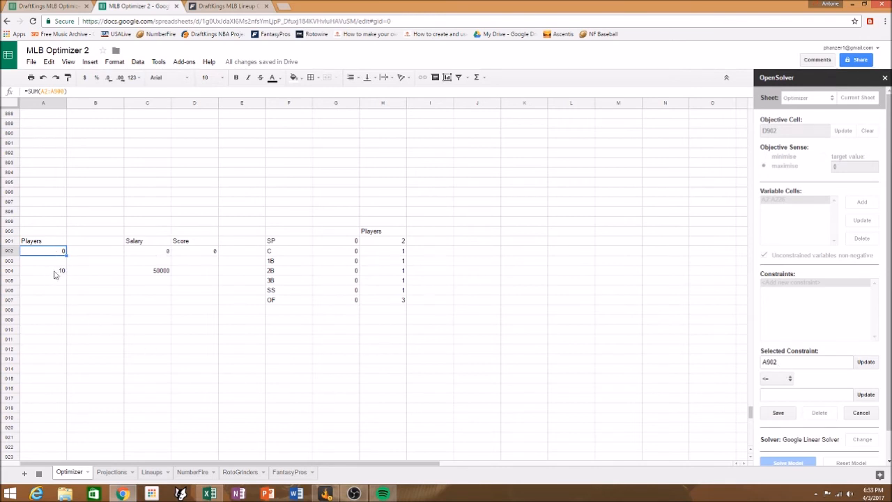
click(784, 378)
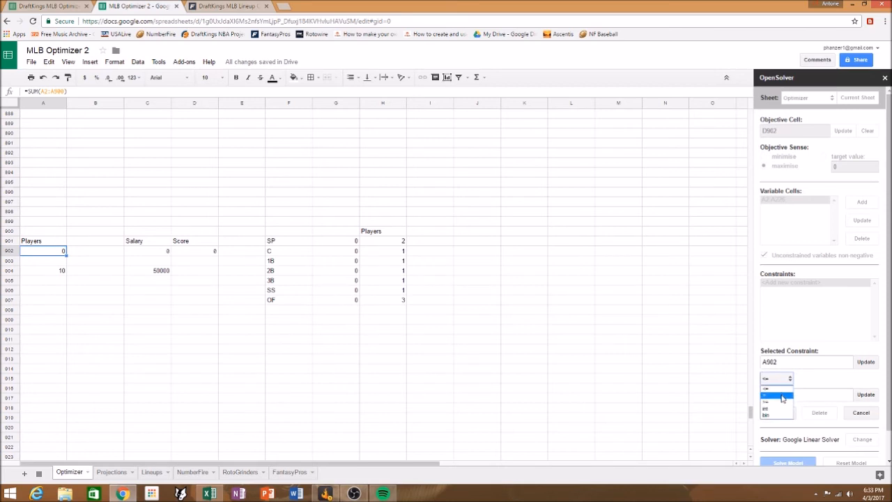
click(783, 396)
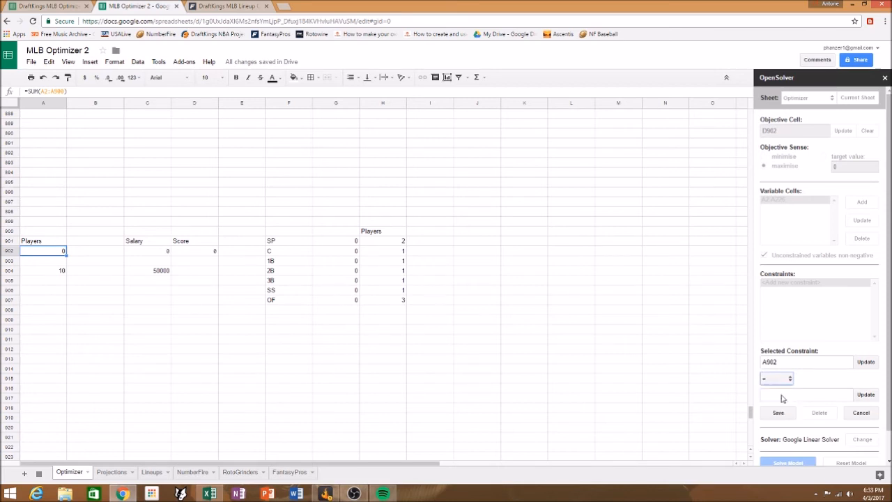
click(54, 272)
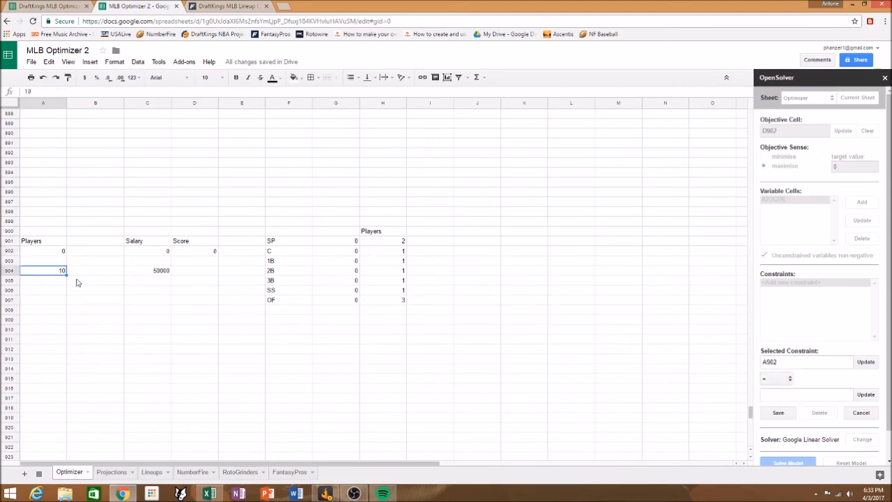
click(866, 395)
click(781, 412)
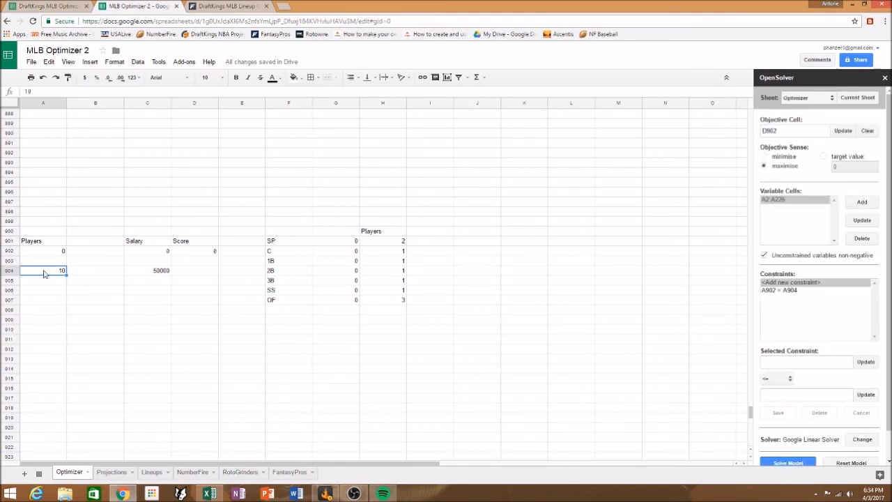
Add an OpenSolver constraint keeping the total Salary cell C902 less than or equal to the salary cap in C904
click(149, 252)
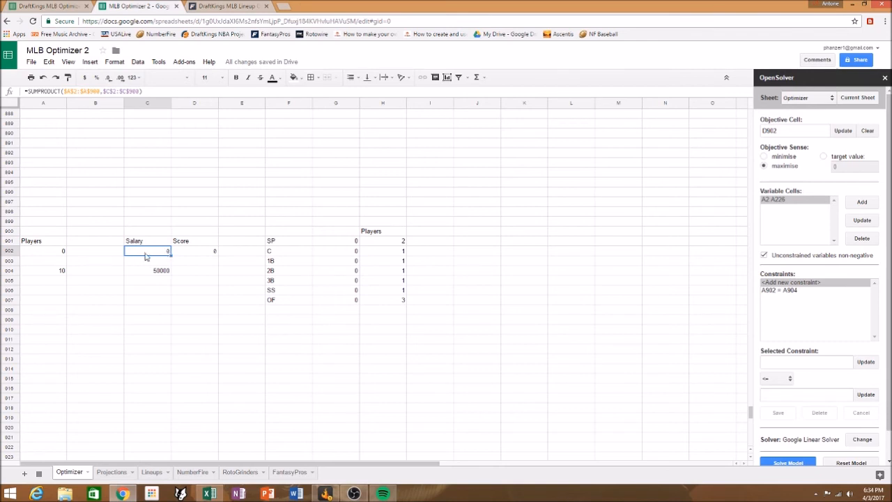
click(866, 361)
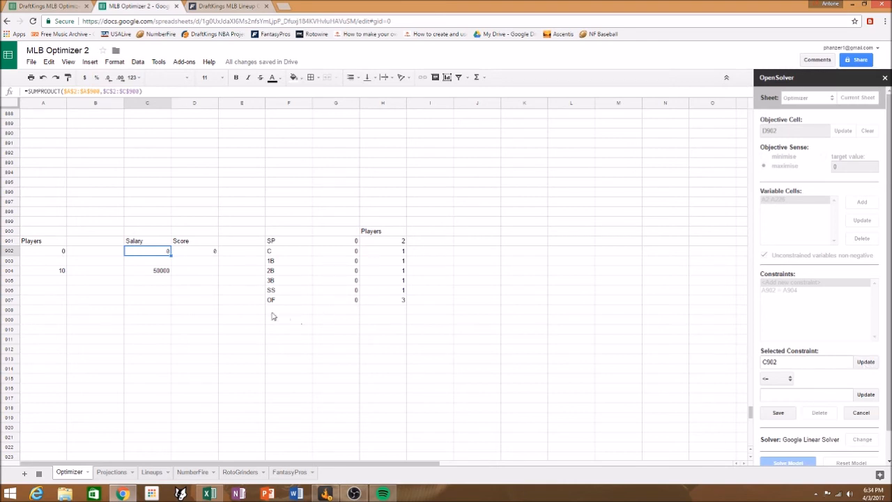
click(777, 380)
click(772, 392)
click(152, 276)
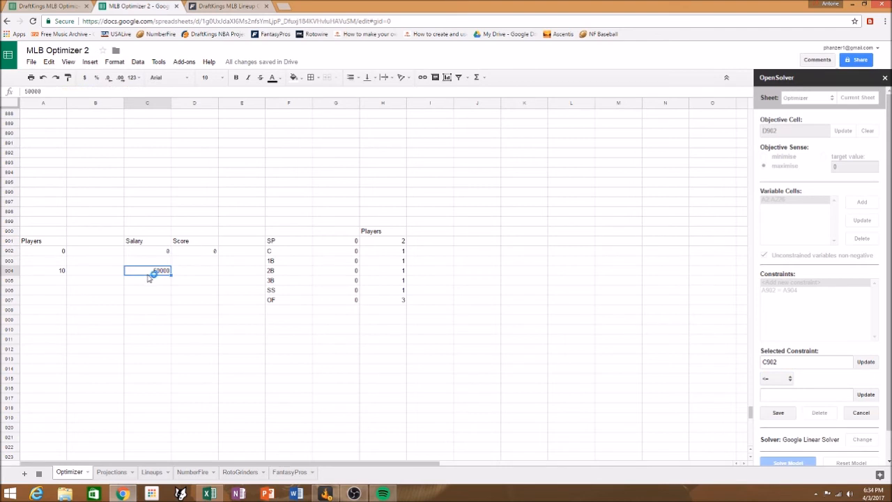
click(865, 395)
click(778, 413)
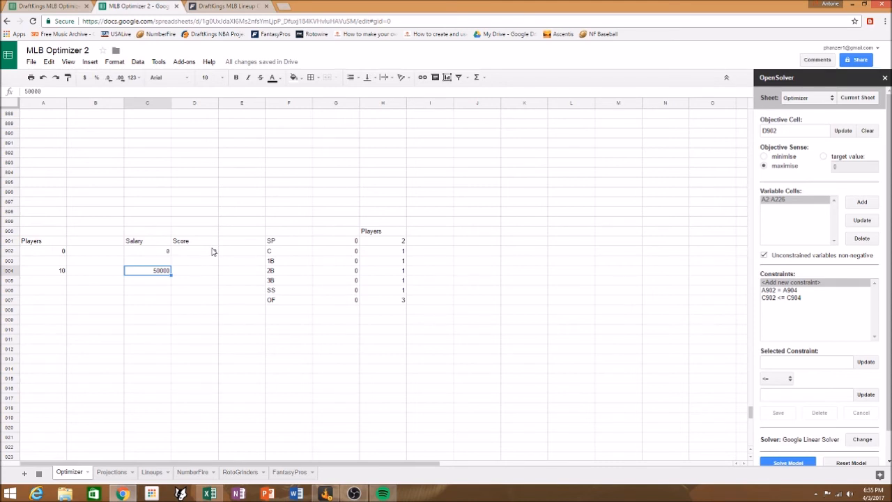
Add an OpenSolver constraint setting the SP count G901 equal to its required number of players in H901
click(344, 244)
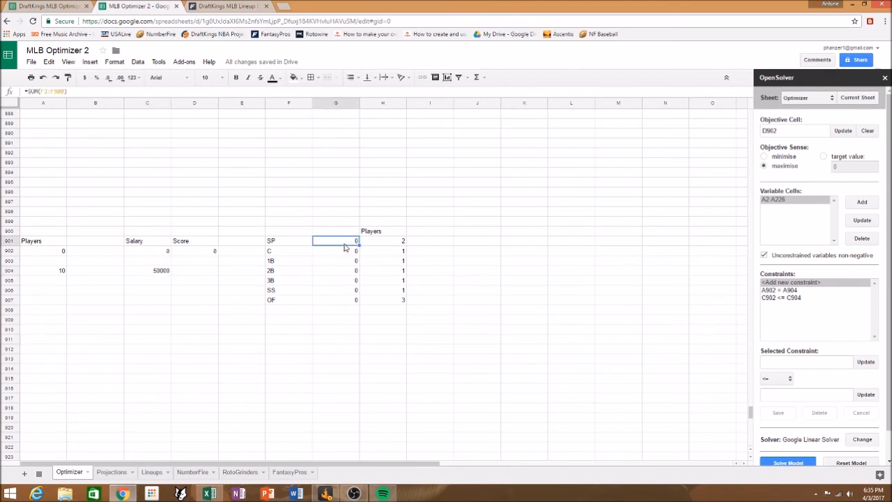
click(385, 244)
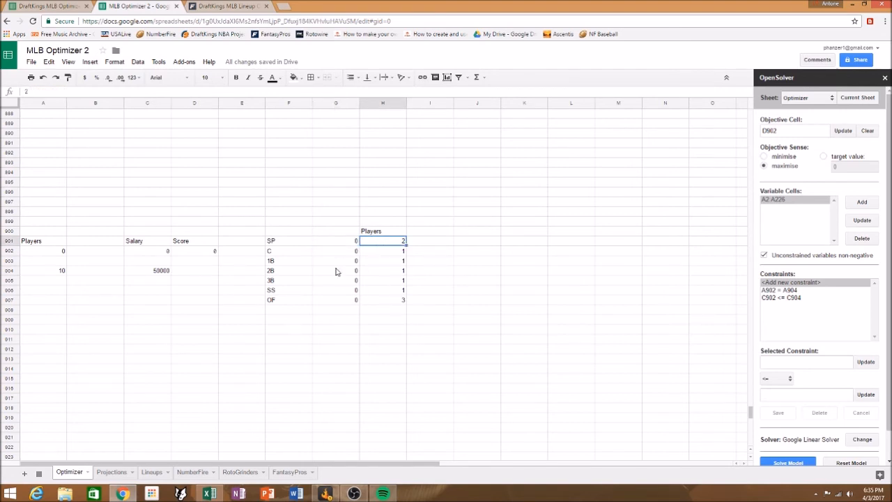
click(343, 243)
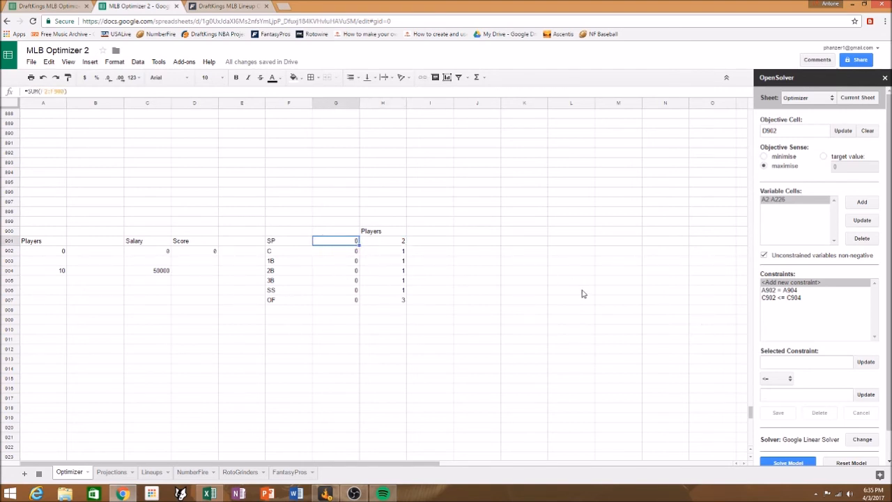
click(868, 363)
click(789, 379)
click(772, 400)
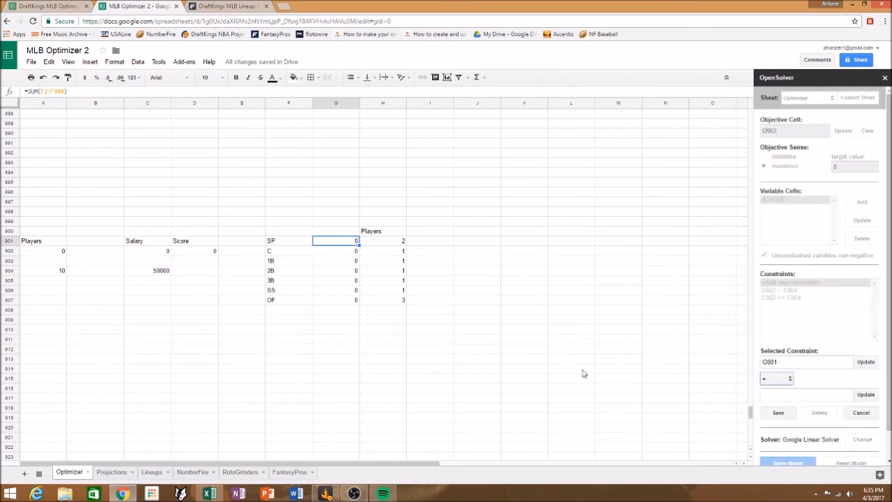
click(382, 244)
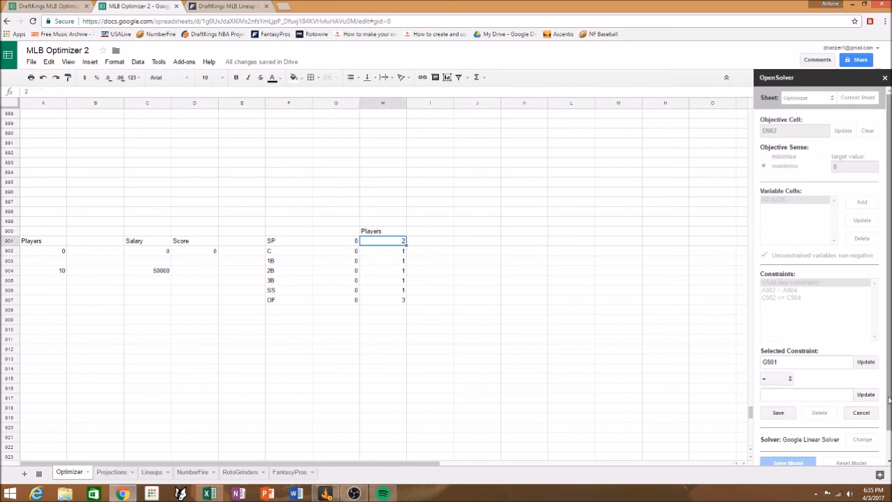
click(866, 395)
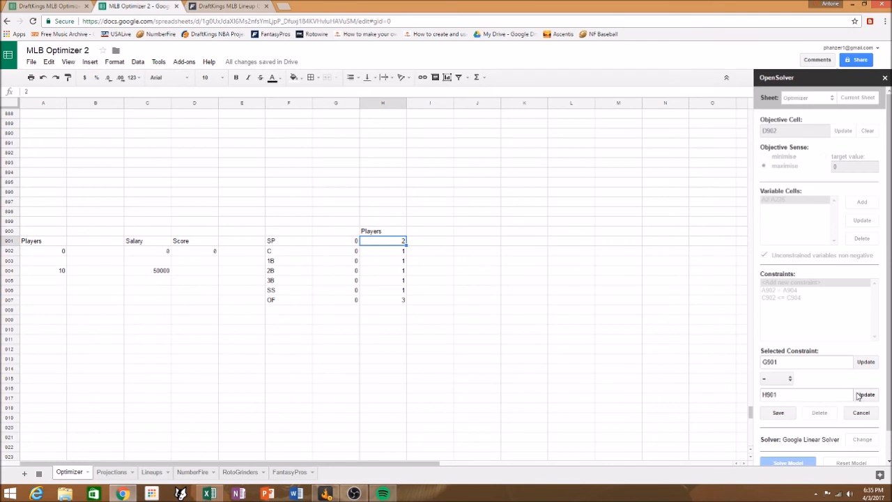
click(778, 414)
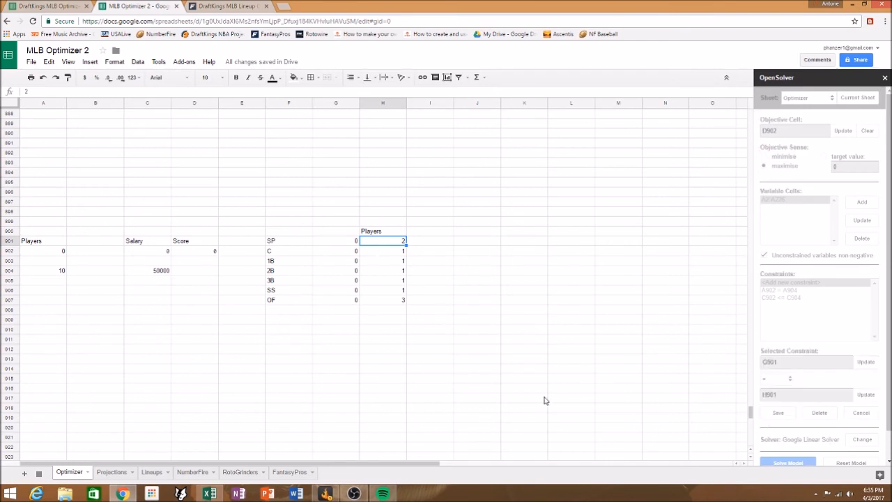
Add an OpenSolver constraint setting the C count G902 equal to its required number of players in H902
click(343, 253)
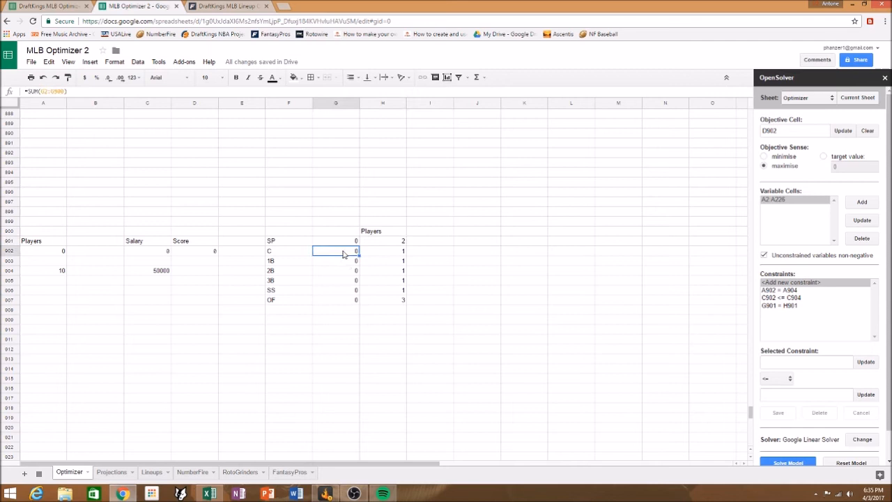
click(871, 362)
click(781, 379)
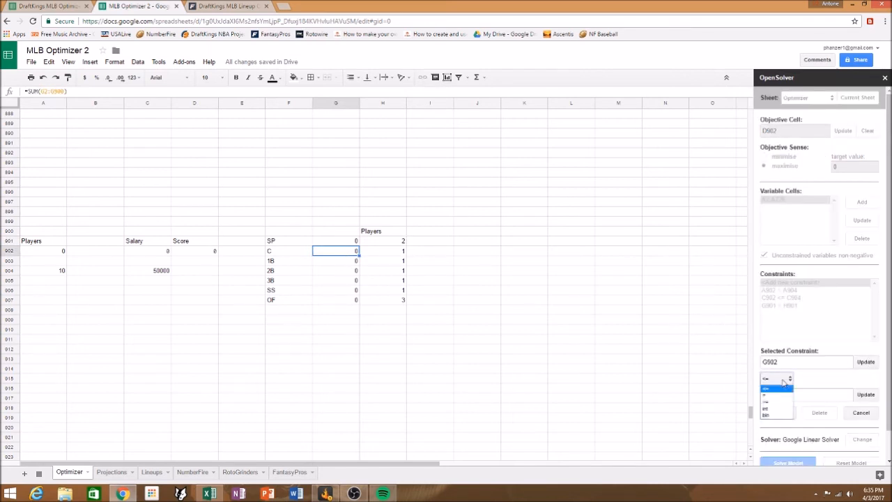
click(779, 400)
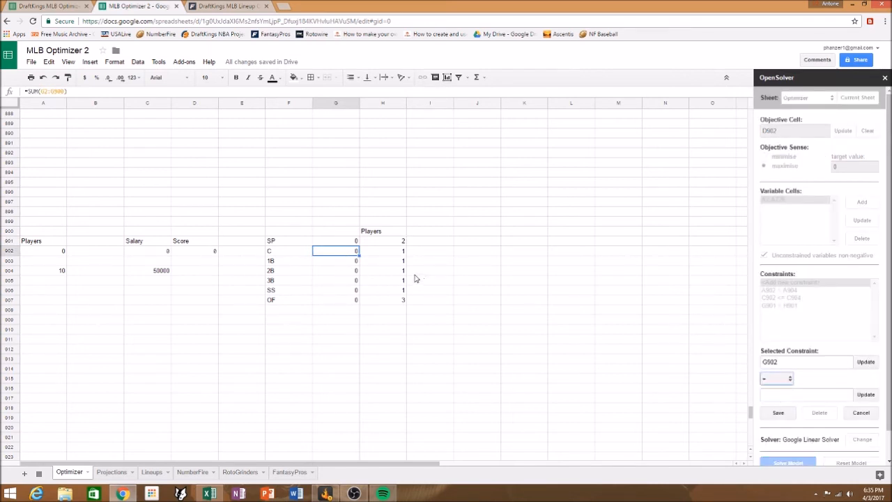
click(388, 254)
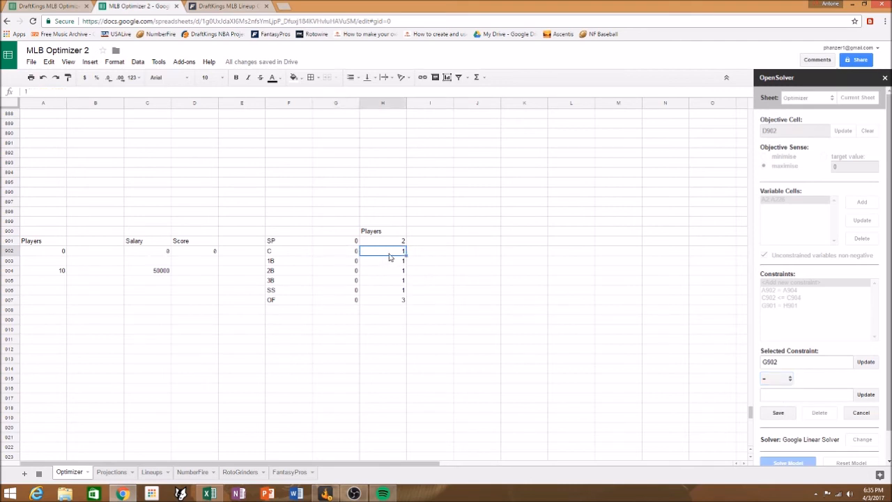
click(864, 395)
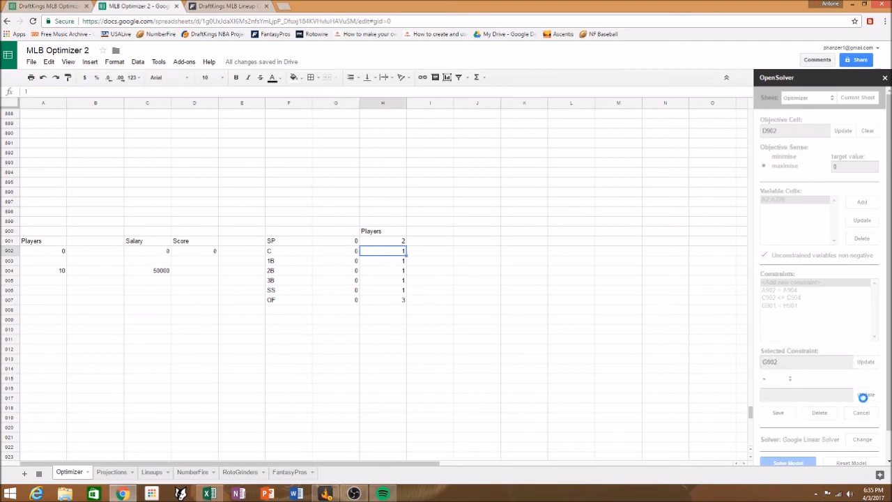
click(784, 414)
Add an OpenSolver constraint setting the 1B count G903 equal to its required number of players in H903
click(346, 265)
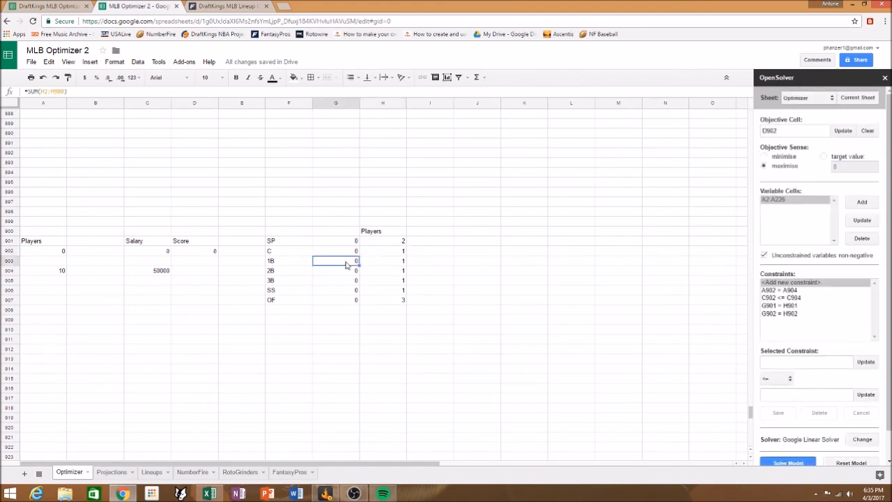
click(863, 362)
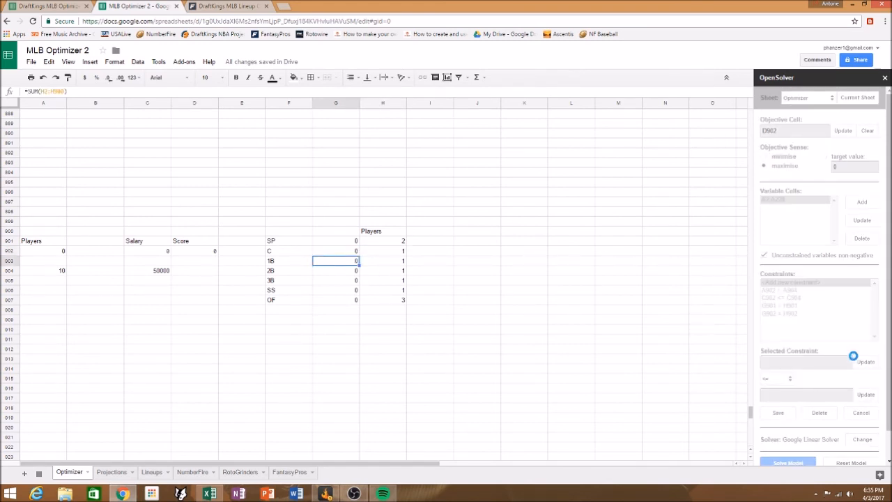
click(388, 263)
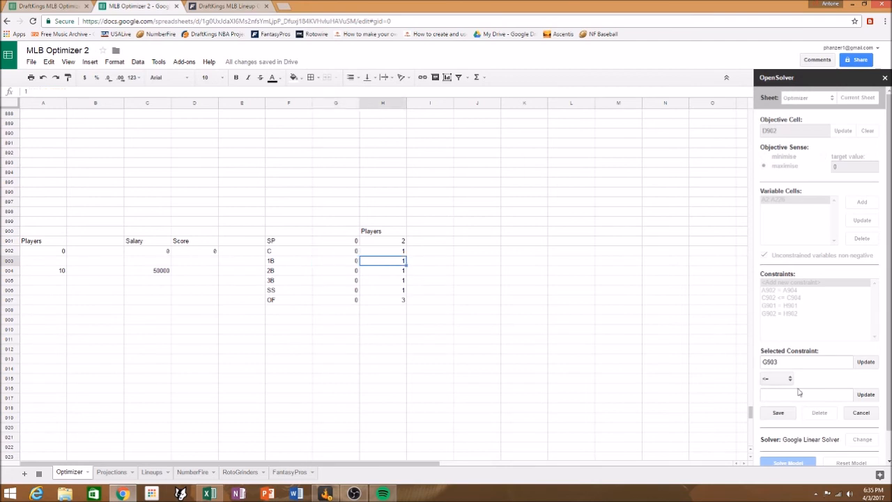
click(782, 380)
click(778, 396)
click(866, 396)
click(779, 414)
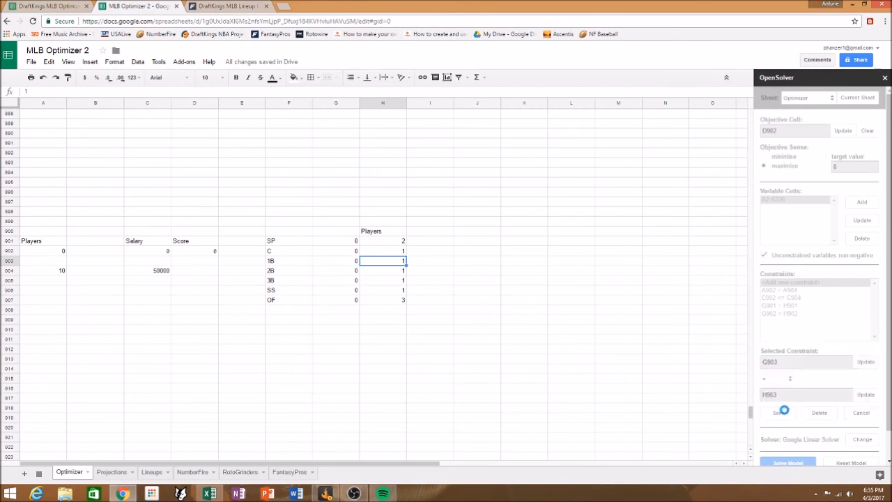
Add an OpenSolver constraint setting the 2B count G904 equal to its required number of players in H904
click(335, 272)
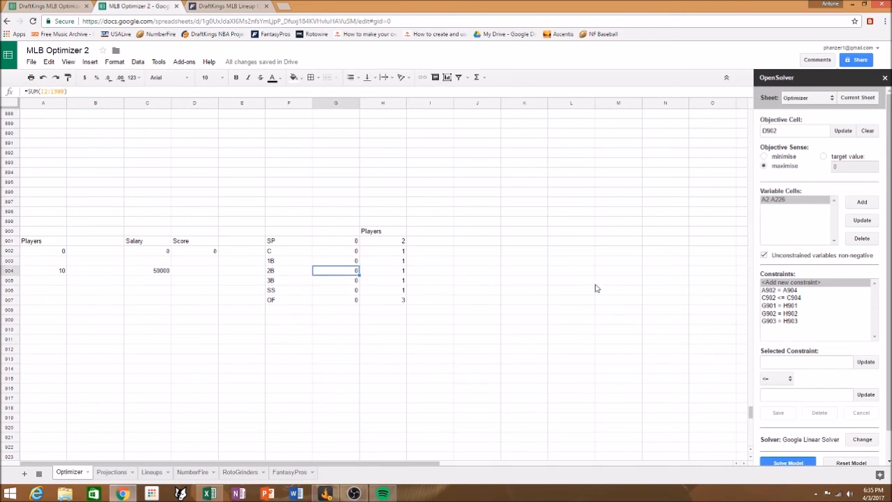
click(863, 362)
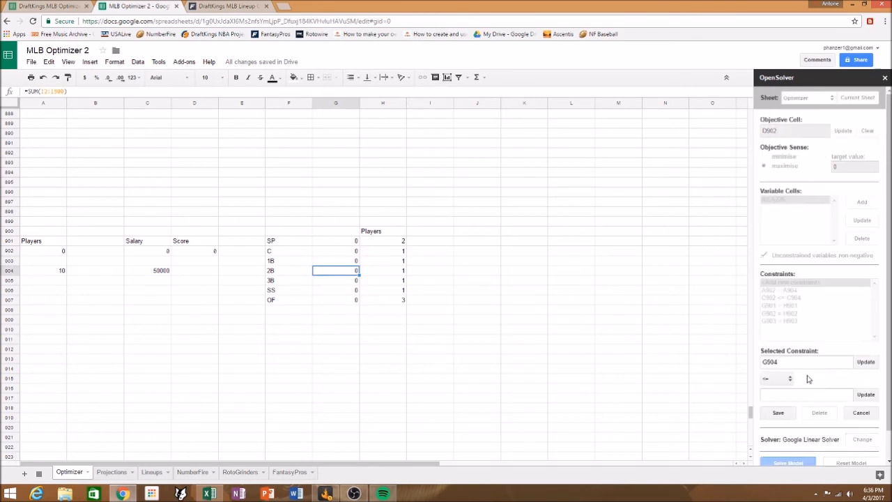
click(785, 381)
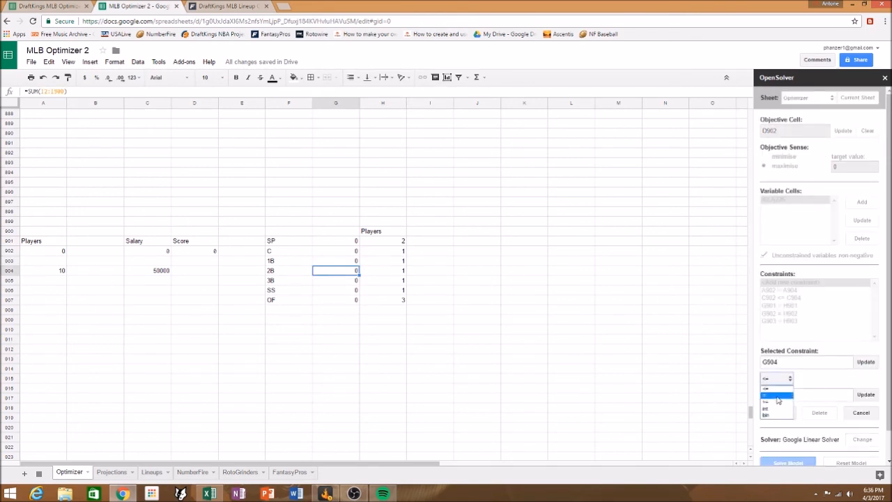
click(779, 396)
click(402, 271)
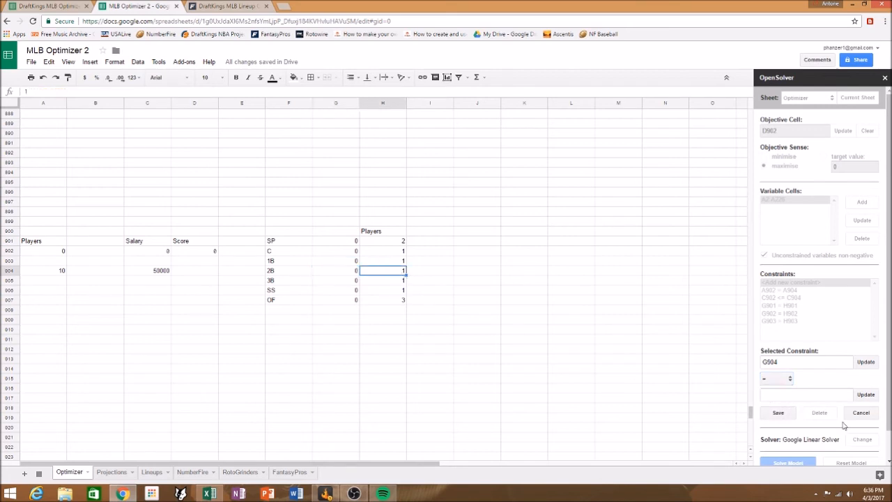
click(865, 395)
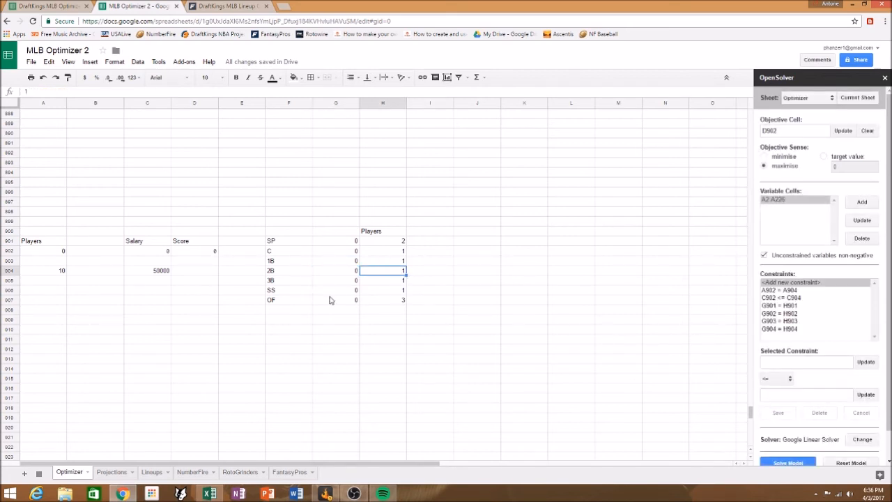
Add an OpenSolver constraint setting the 3B count G905 equal to its required number of players in H905
click(340, 282)
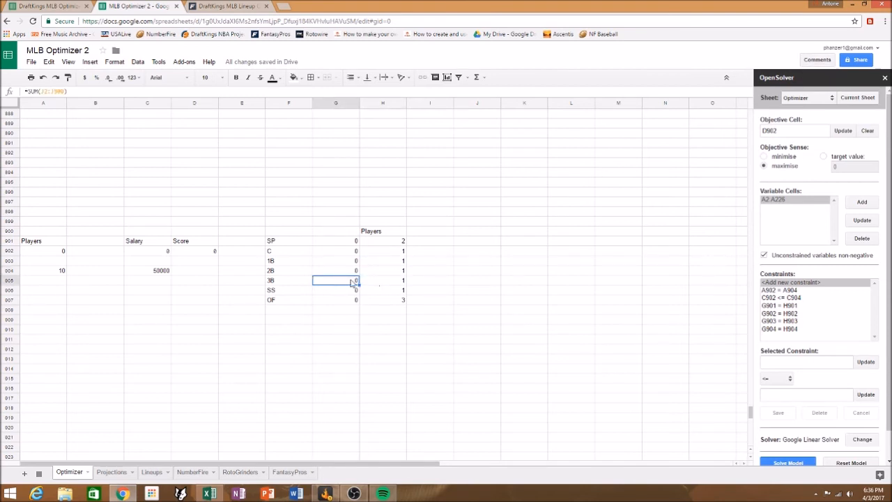
click(863, 362)
click(388, 284)
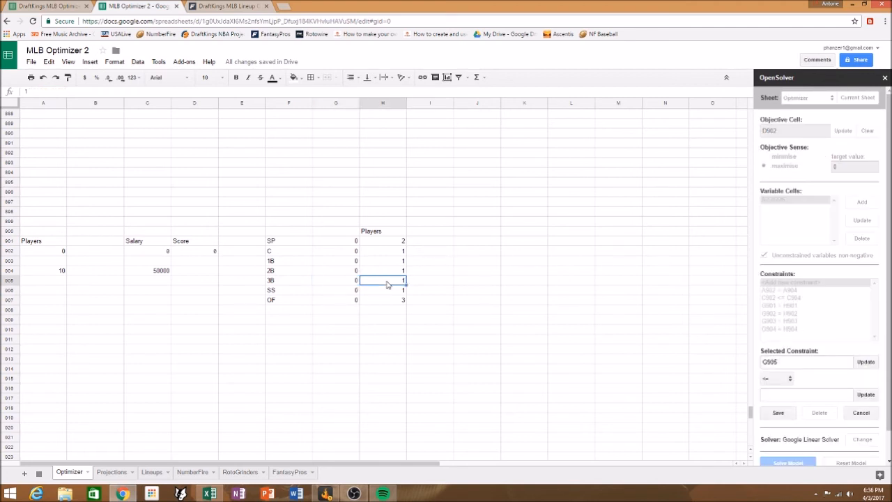
click(784, 380)
click(774, 404)
click(865, 394)
click(779, 413)
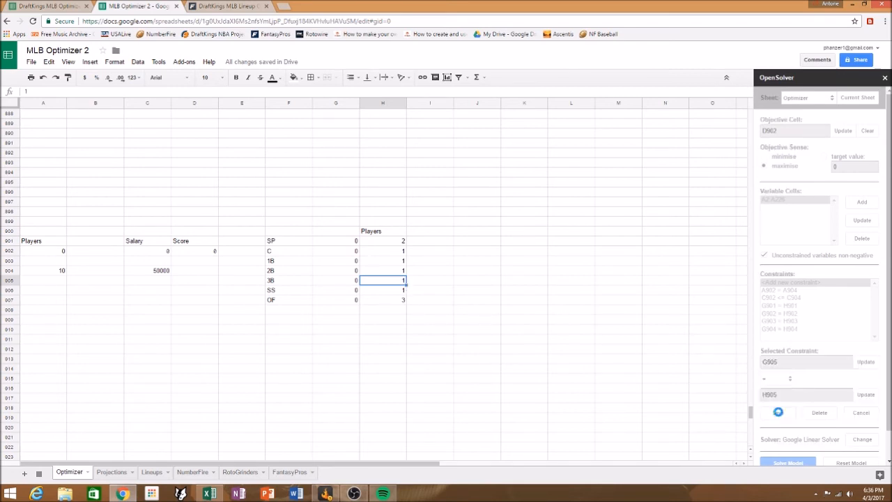
Add an OpenSolver constraint setting the SS count G906 equal to its required number of players in H906
click(344, 290)
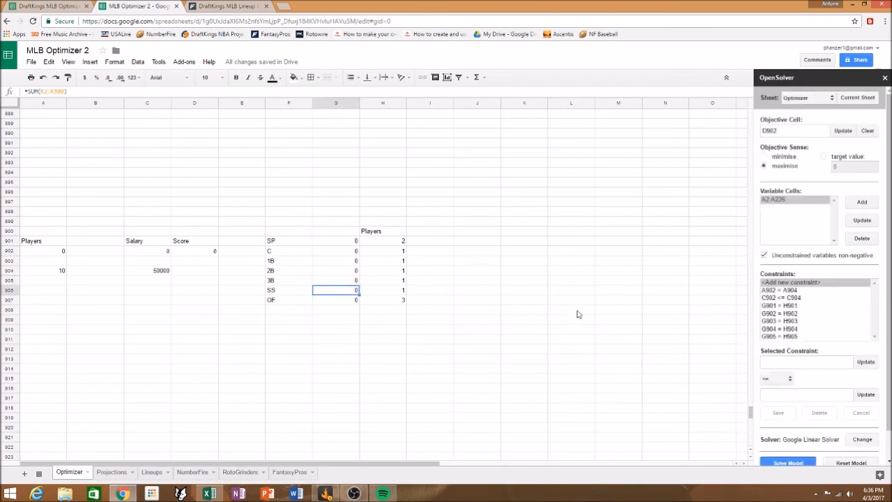
click(870, 363)
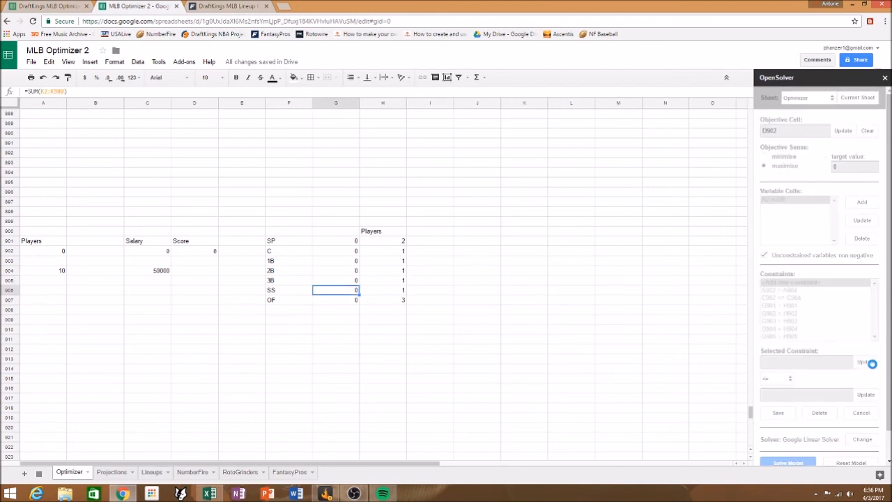
click(777, 378)
click(782, 397)
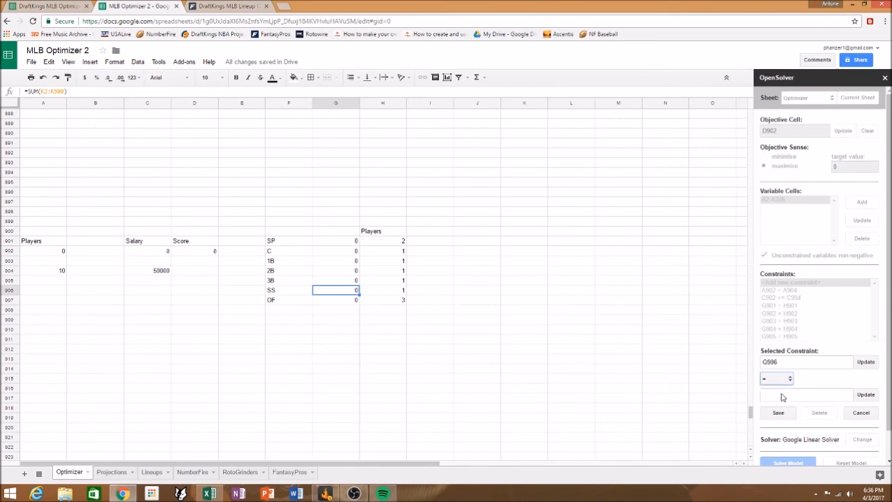
click(391, 293)
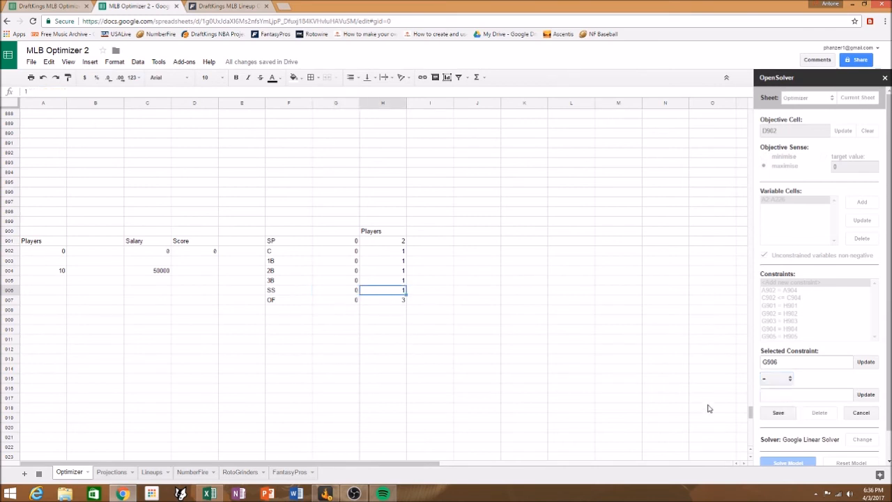
click(867, 394)
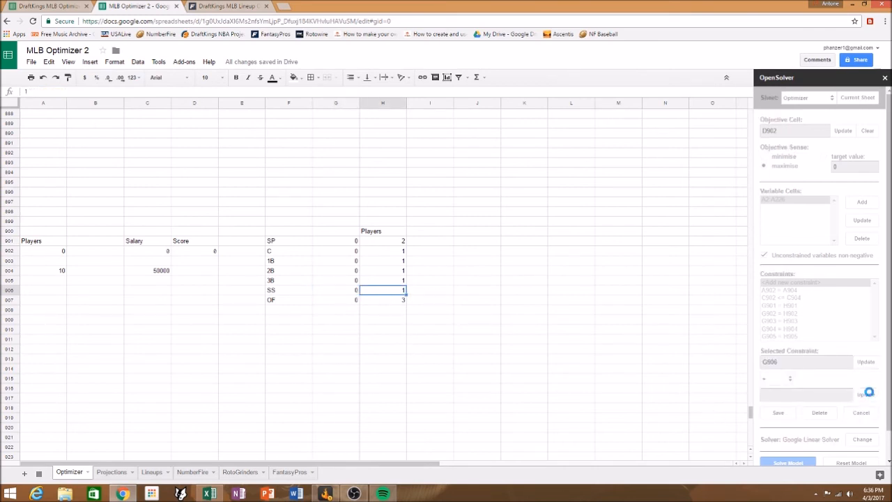
click(778, 412)
Add an OpenSolver constraint setting the OF count G907 equal to its required number of players in H907
click(334, 302)
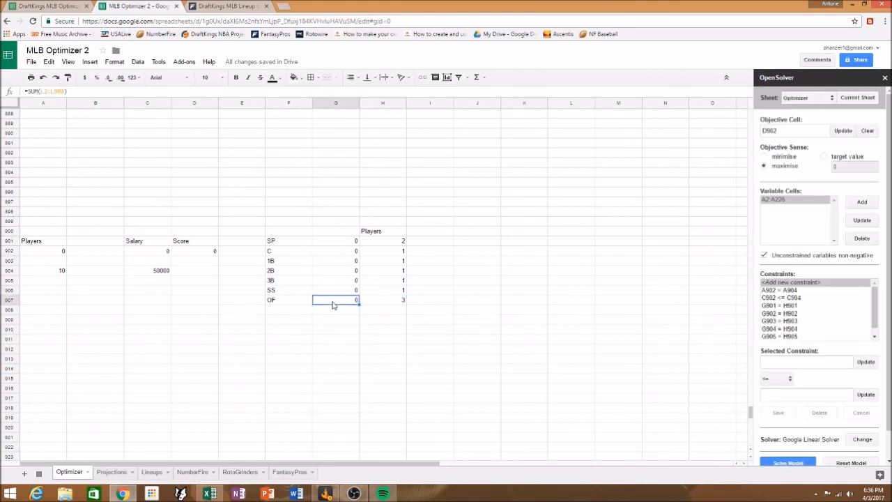
click(866, 362)
click(776, 378)
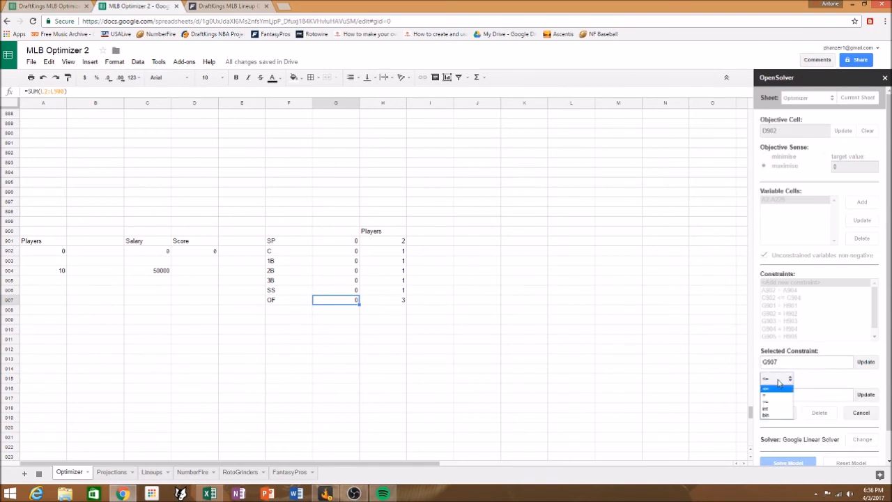
click(776, 402)
click(390, 302)
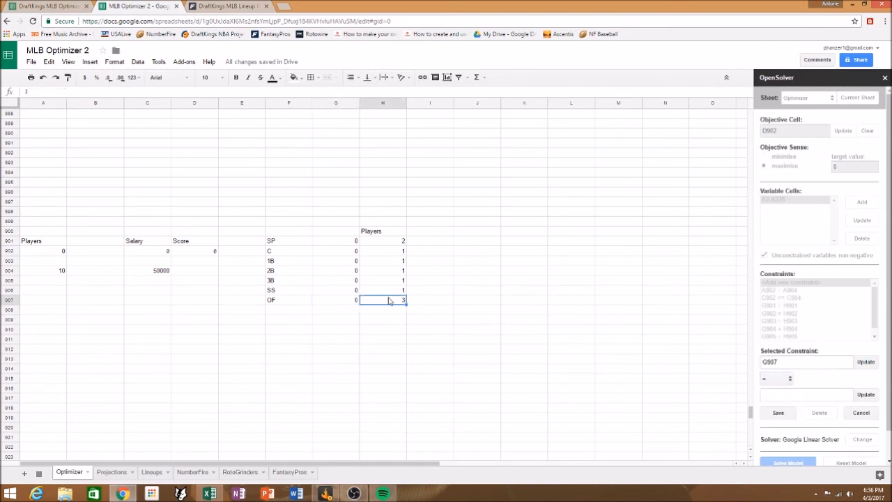
click(865, 396)
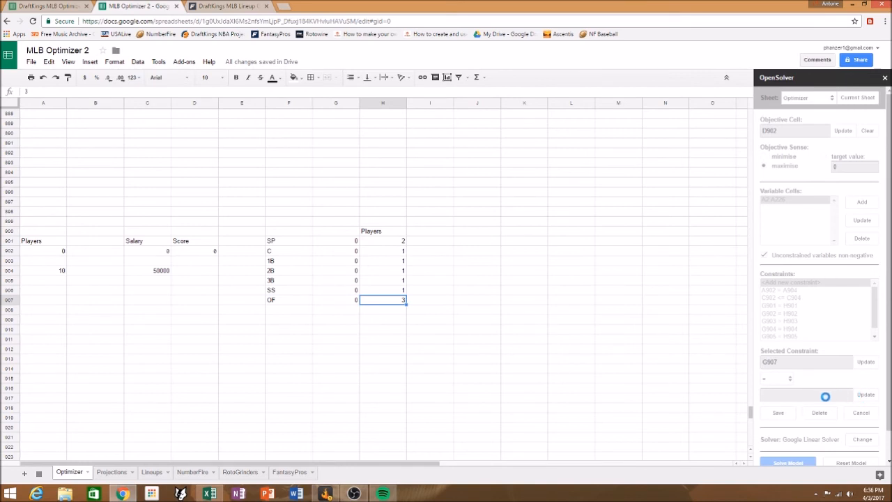
click(787, 413)
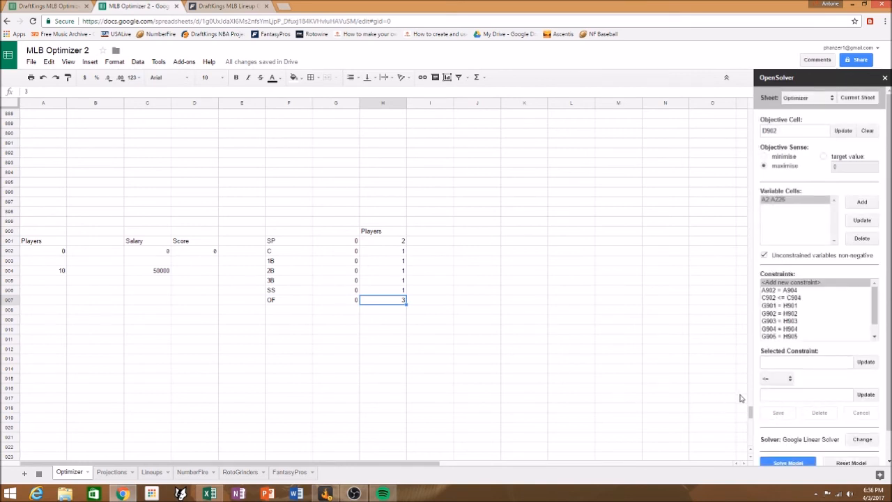
Add an OpenSolver constraint making the Play? cells A2:A226 binary (bin)
drag(752, 417, 743, 109)
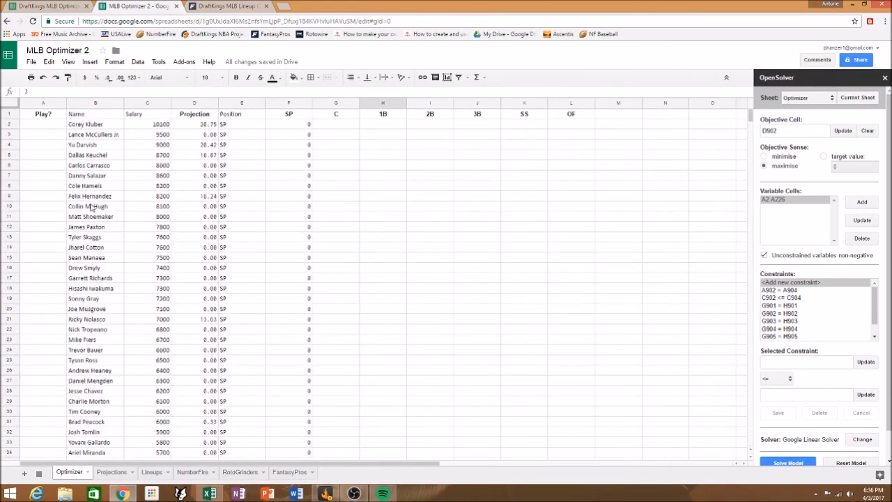
click(58, 126)
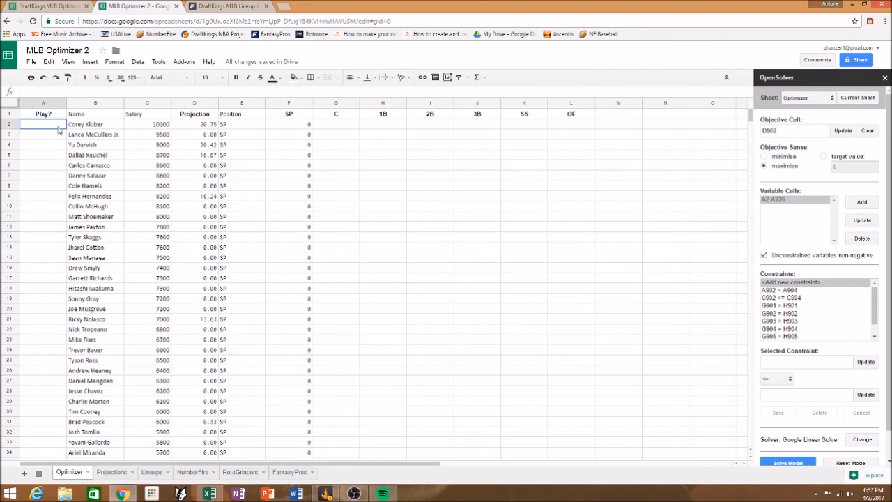
drag(59, 130, 48, 200)
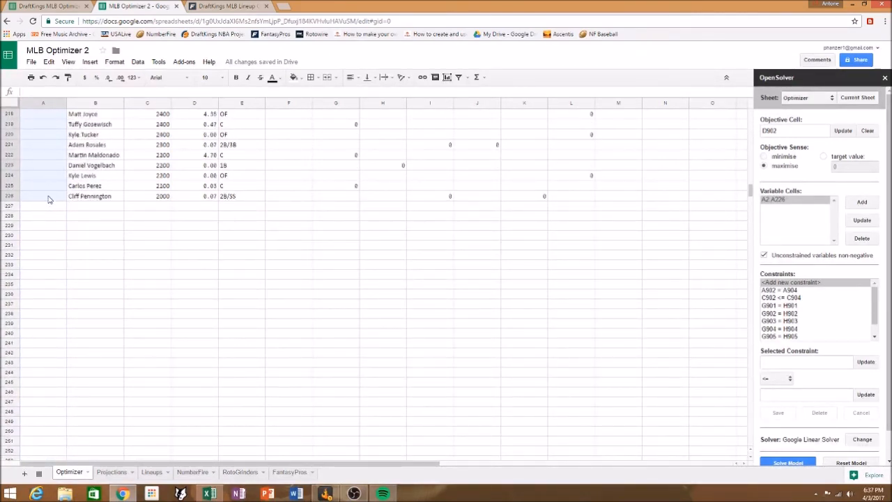
drag(48, 200, 48, 200)
click(865, 363)
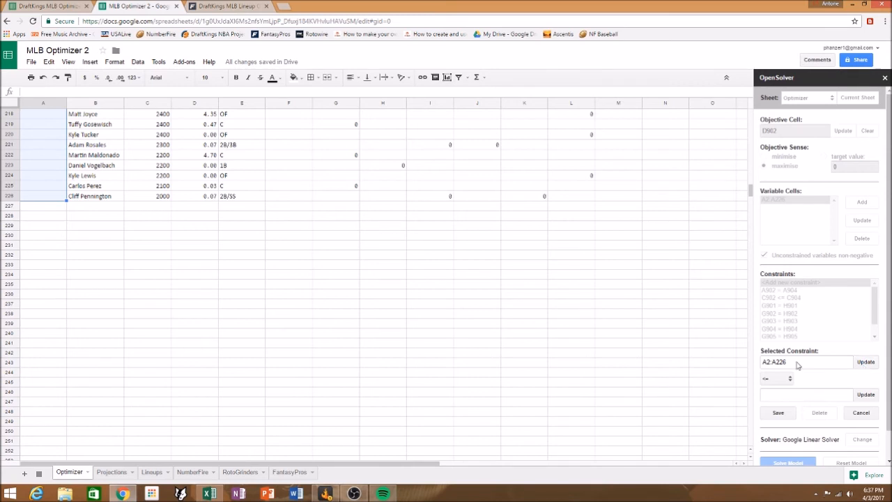
click(785, 382)
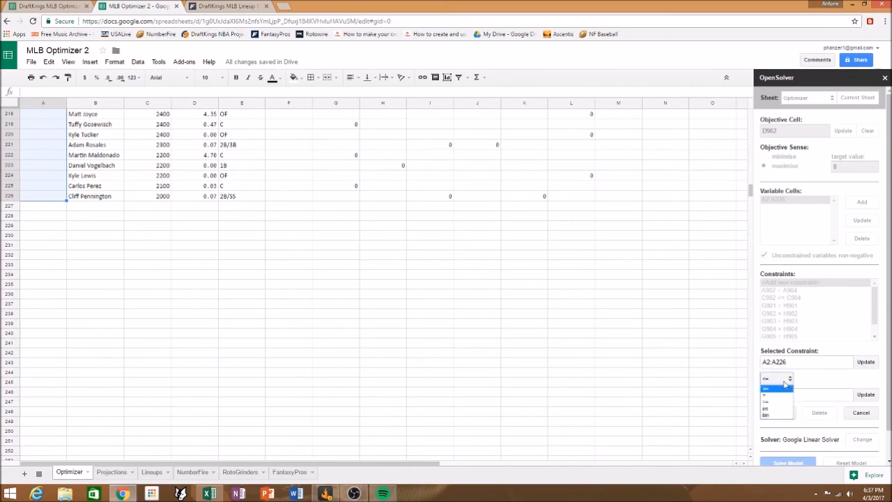
click(771, 415)
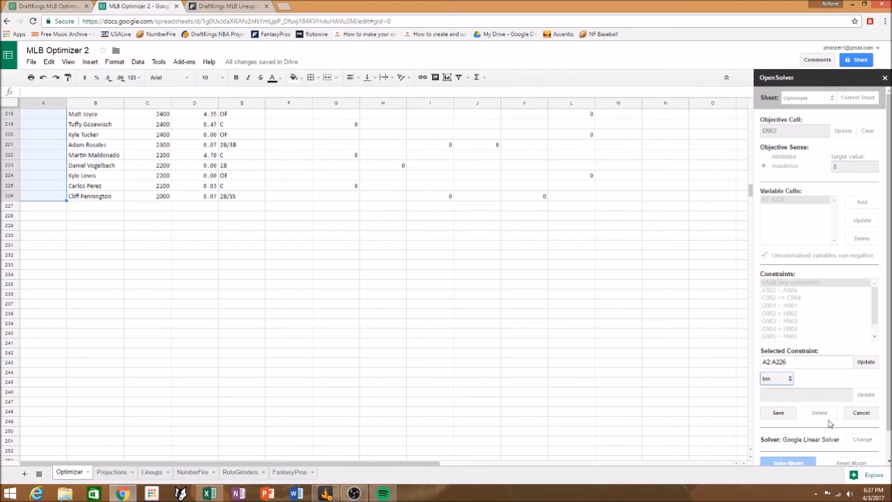
click(780, 414)
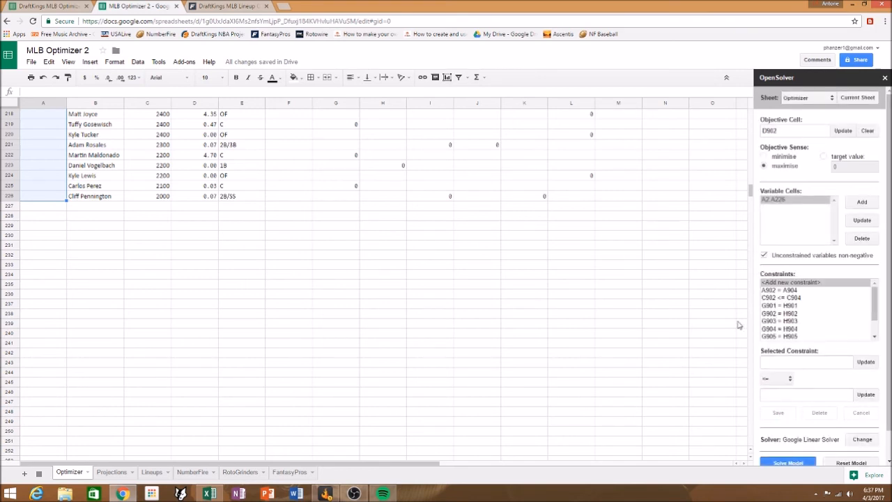
Review the OpenSolver constraint list and check the binary constraint on A2:A226
scroll(820, 318, down, 5)
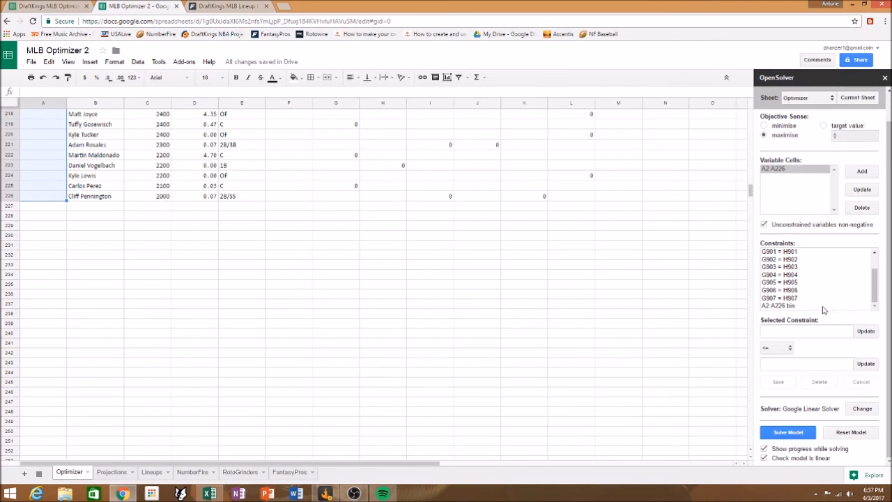
click(780, 306)
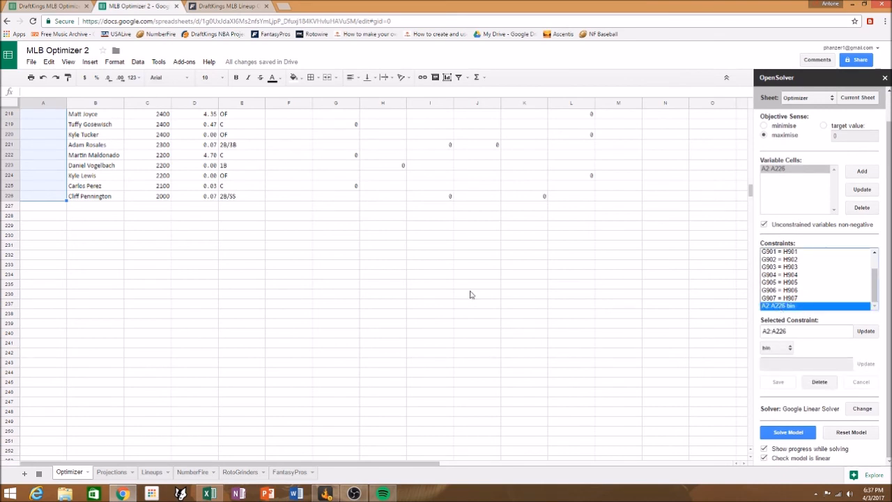
scroll(138, 331, up, 3)
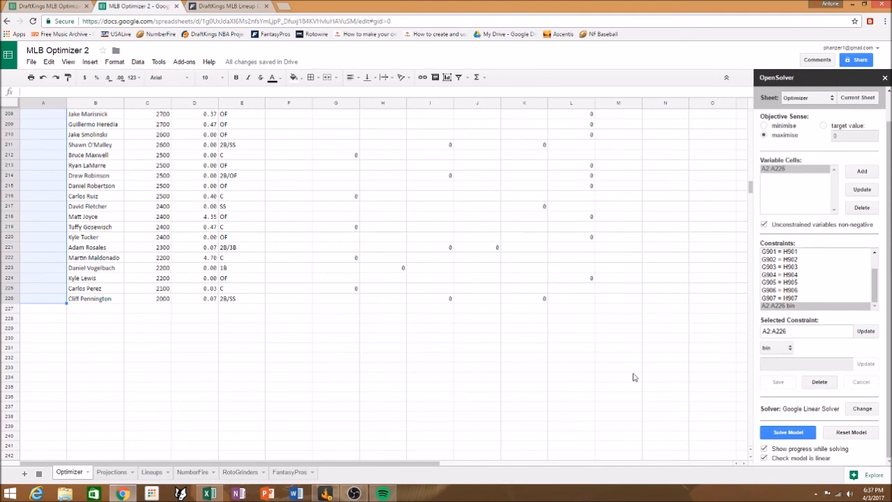
click(868, 332)
Choose Optimizer as the OpenSolver sheet and solve the model
scroll(537, 334, up, 4)
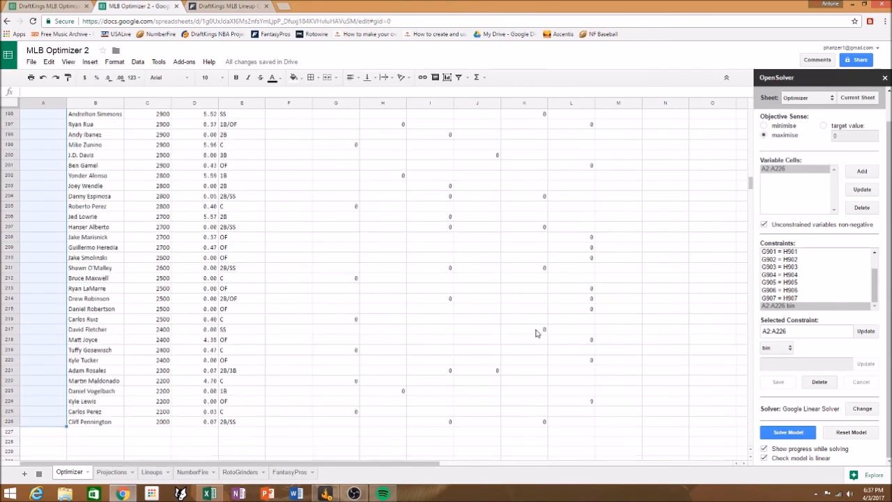
scroll(536, 333, up, 12)
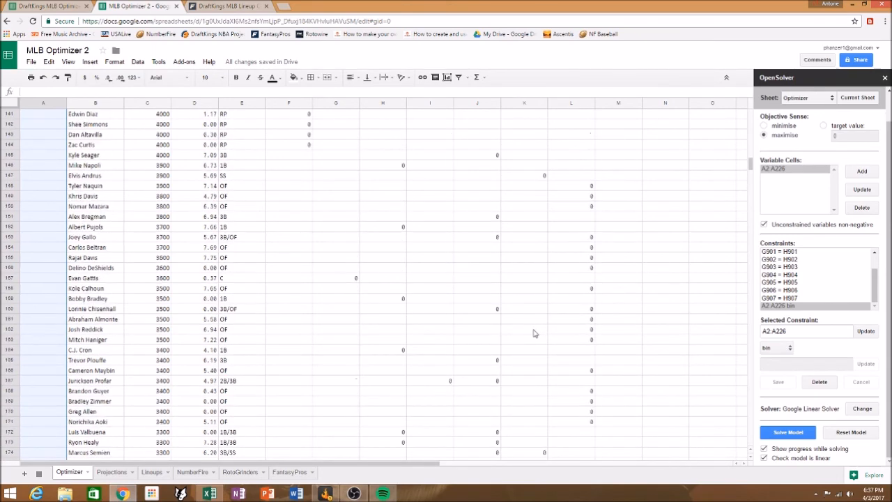
scroll(533, 334, up, 15)
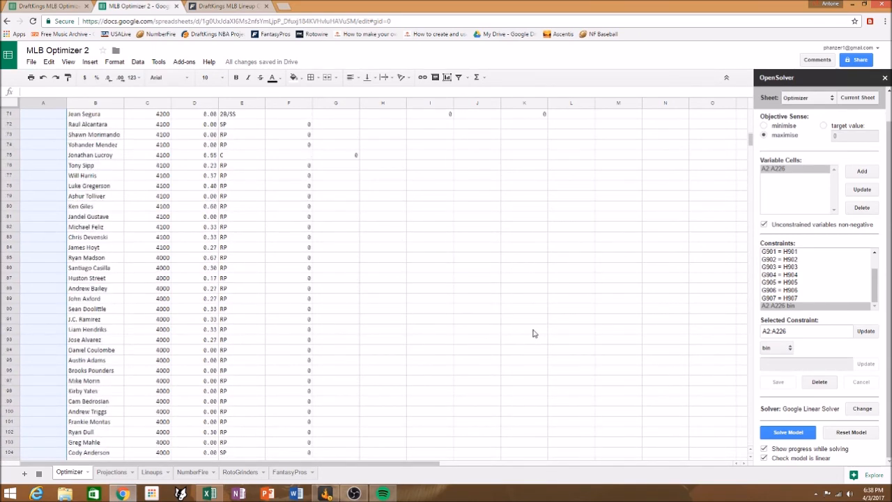
scroll(533, 334, up, 15)
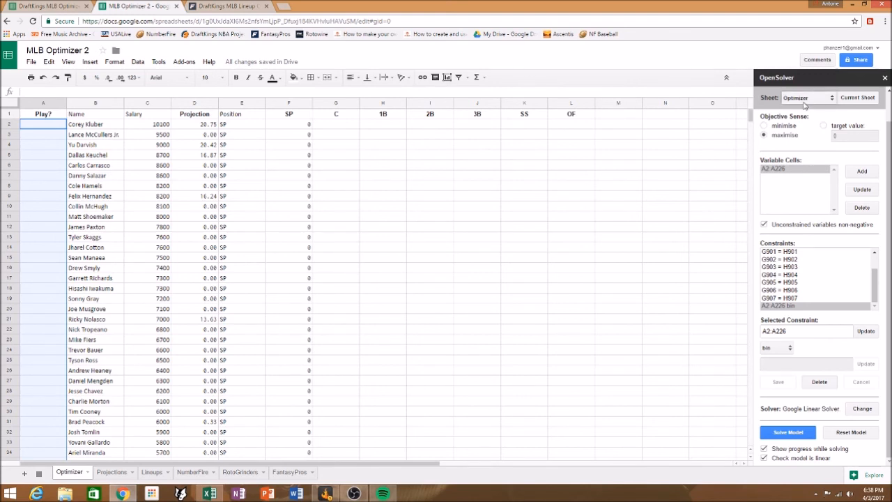
click(824, 101)
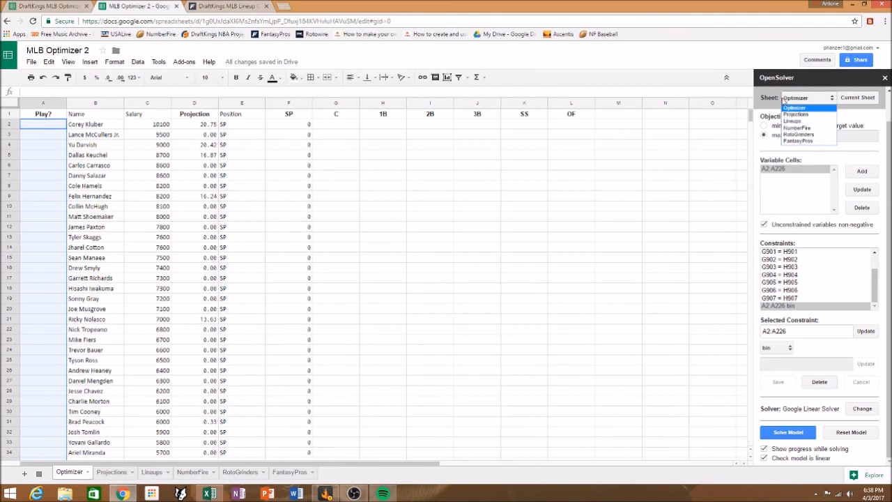
click(782, 101)
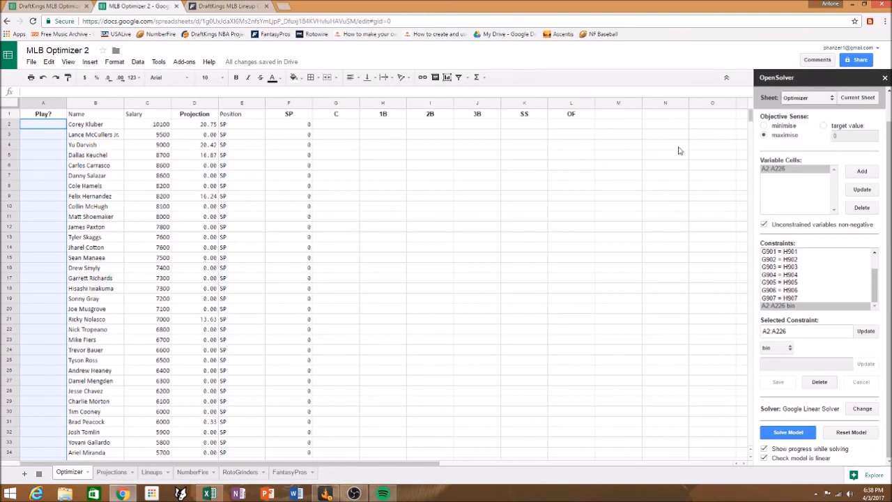
click(811, 101)
click(797, 109)
click(795, 433)
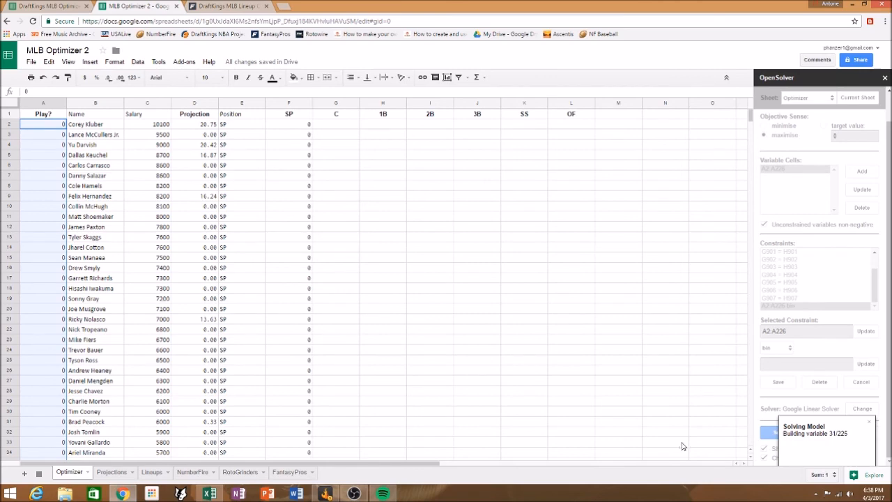
scroll(531, 407, down, 2)
scroll(509, 368, down, 7)
click(439, 382)
scroll(439, 390, down, 2)
scroll(447, 393, down, 12)
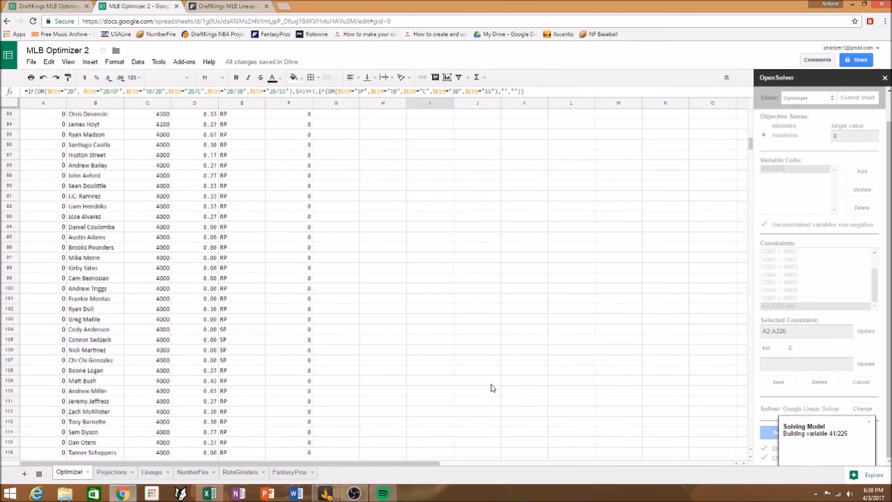
scroll(419, 349, up, 11)
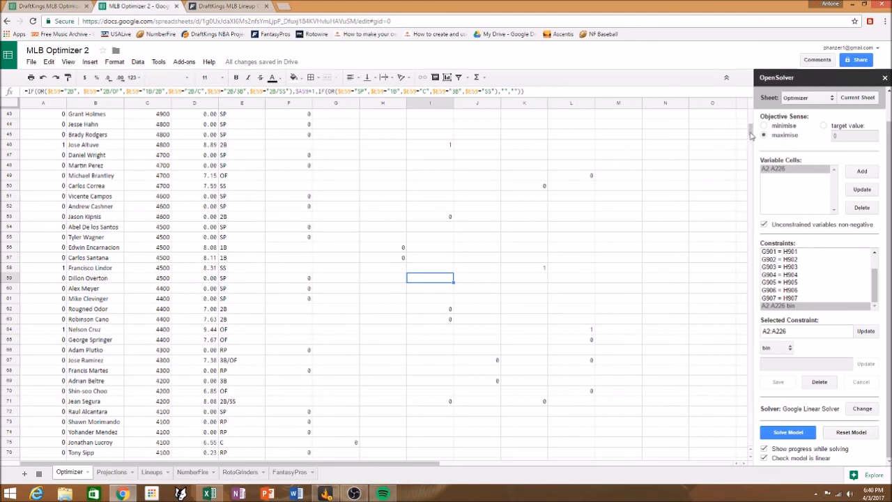
Add a conditional formatting rule to the Play? column A that applies the Default style to cells whose text contains 1
drag(751, 132, 751, 117)
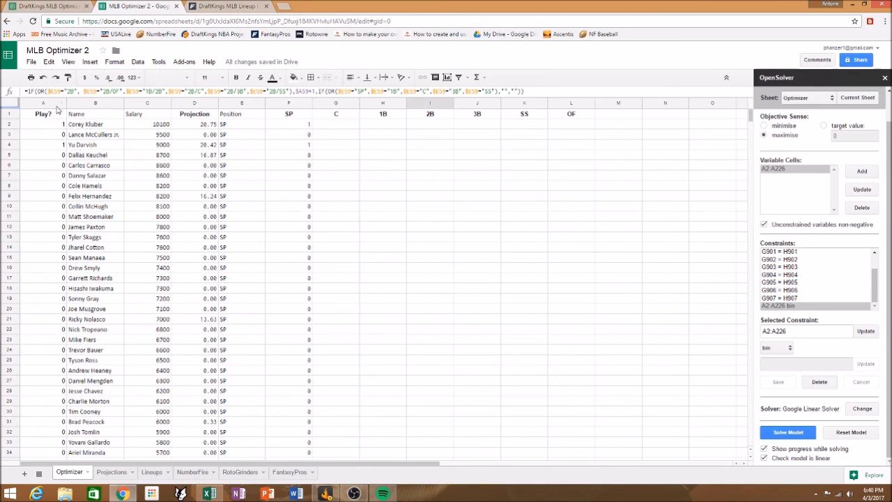
click(31, 104)
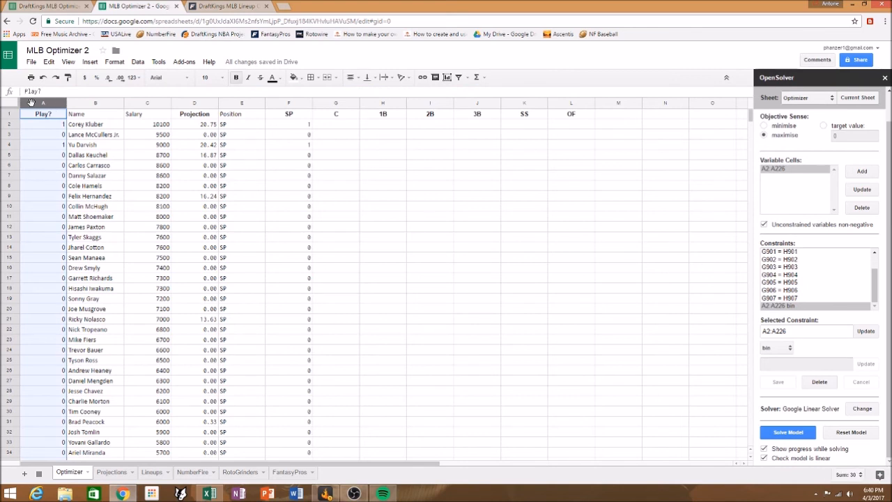
right_click(31, 105)
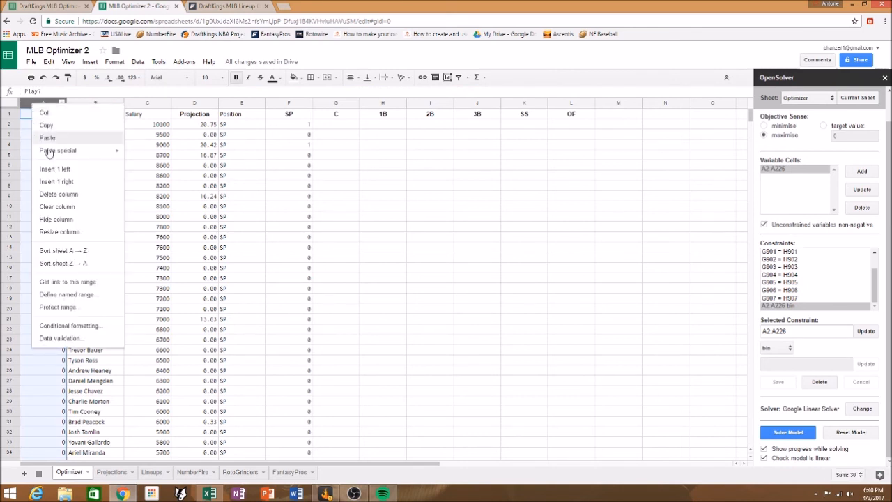
click(87, 326)
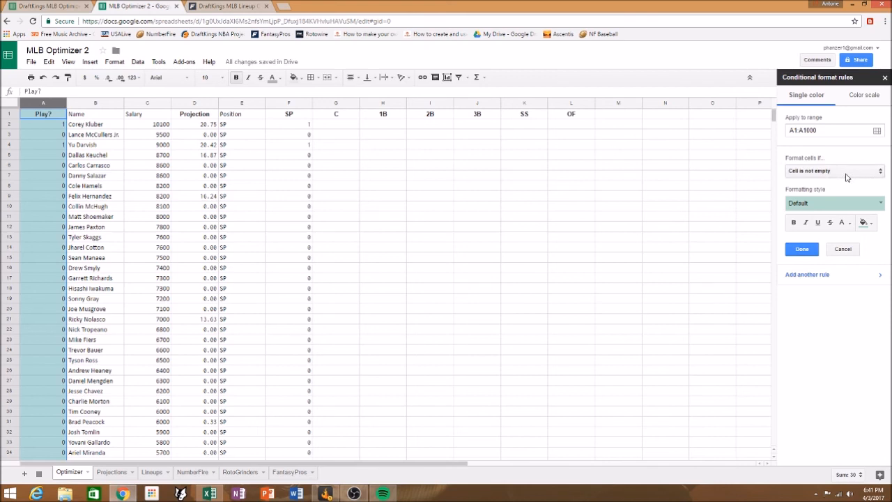
click(847, 172)
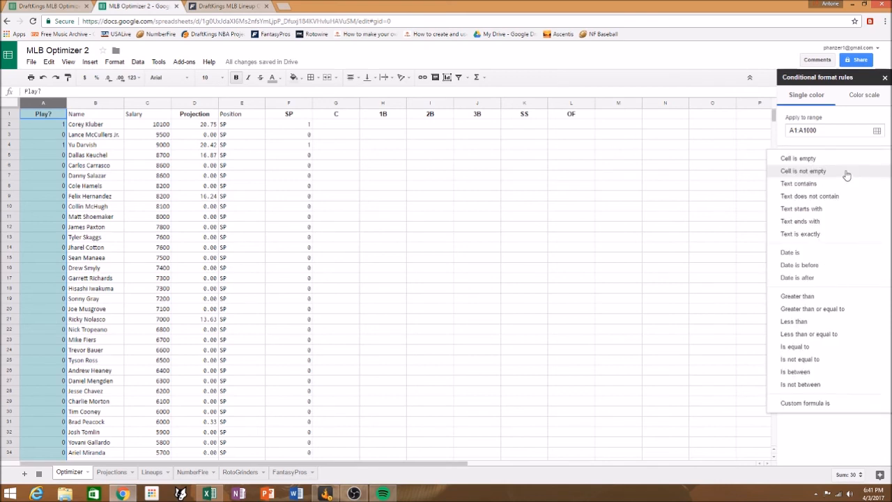
click(802, 185)
click(815, 186)
text(1)
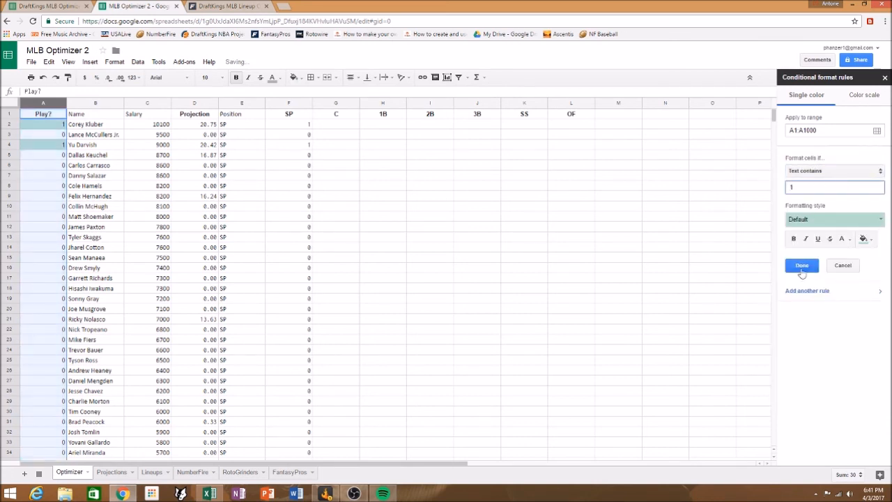
click(802, 265)
click(94, 186)
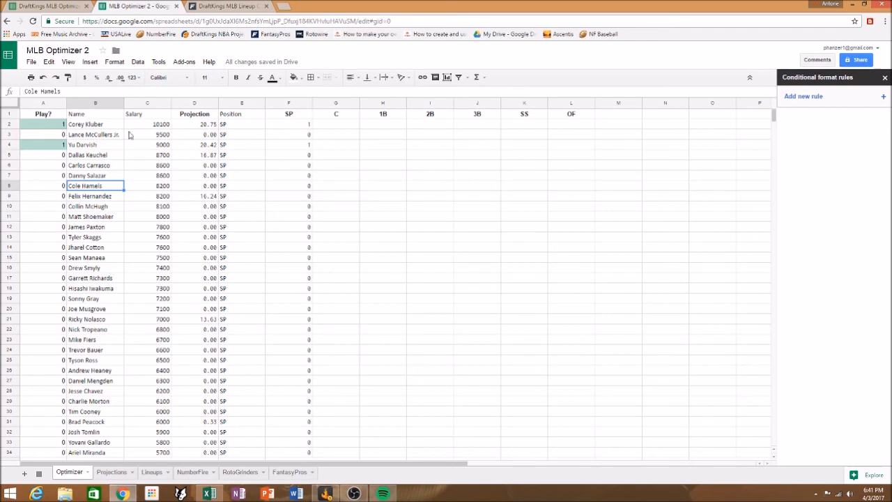
Examine the highlighted players through the end of the Optimizer list, and close the conditional format rules
scroll(307, 282, down, 4)
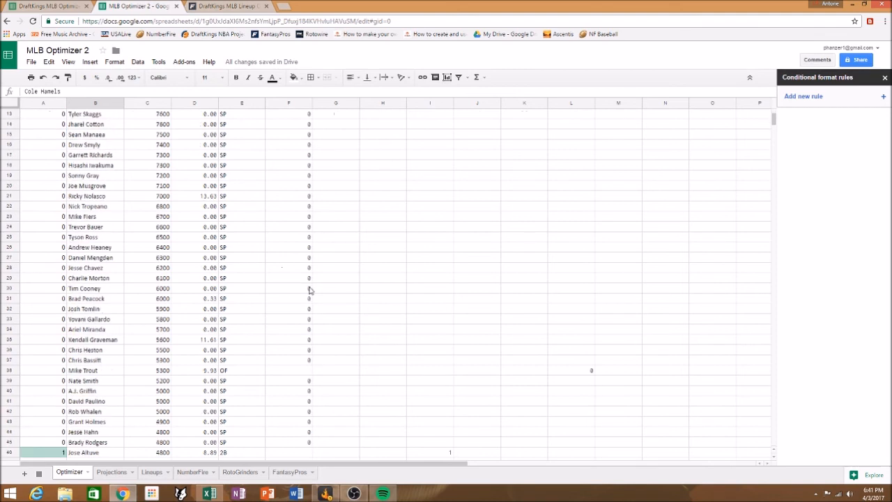
scroll(310, 291, down, 1)
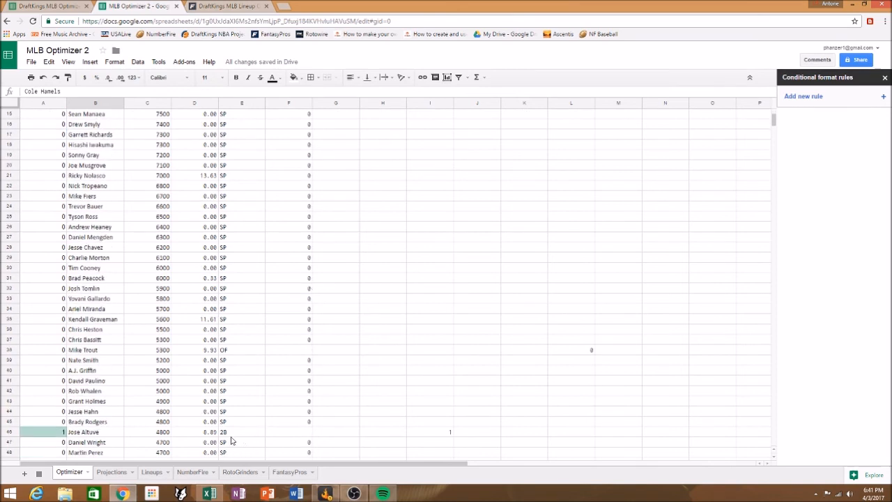
scroll(231, 440, down, 7)
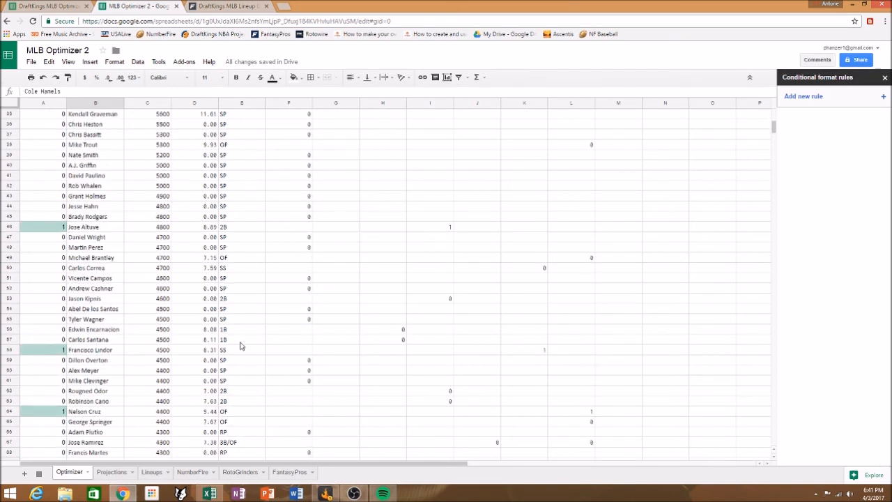
scroll(253, 373, down, 1)
scroll(254, 368, down, 20)
scroll(268, 362, down, 10)
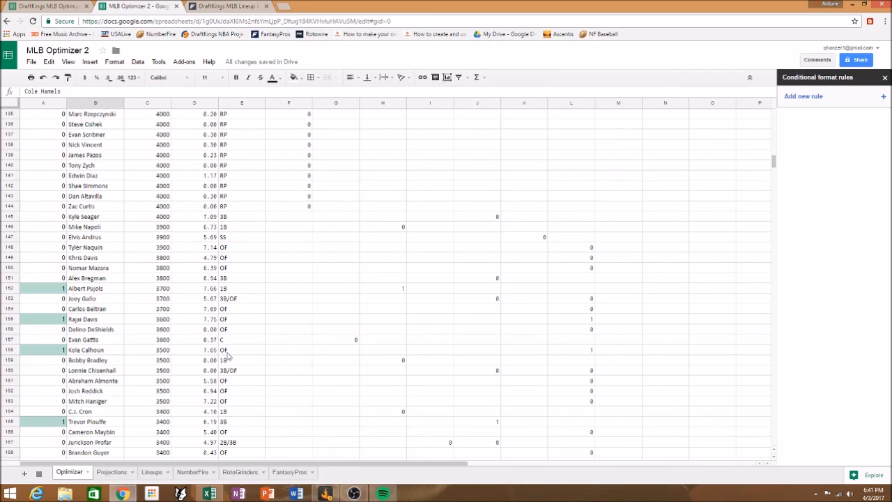
scroll(225, 421, down, 5)
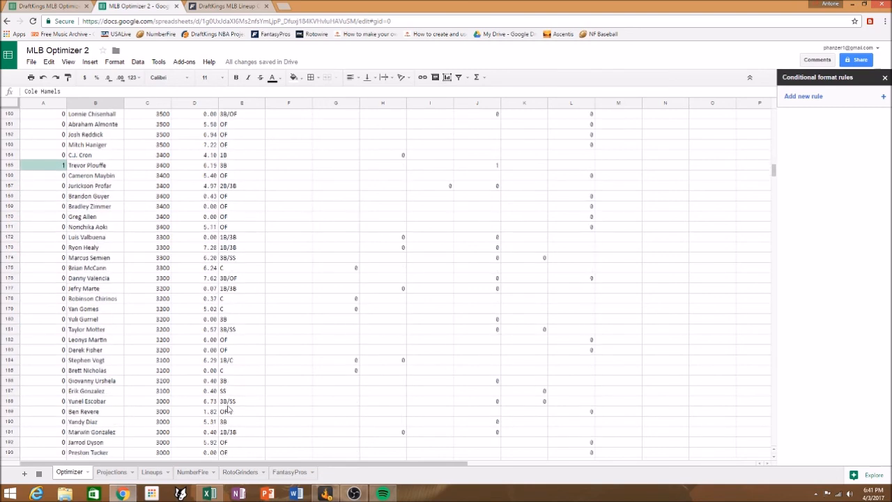
scroll(228, 409, down, 3)
scroll(235, 390, down, 5)
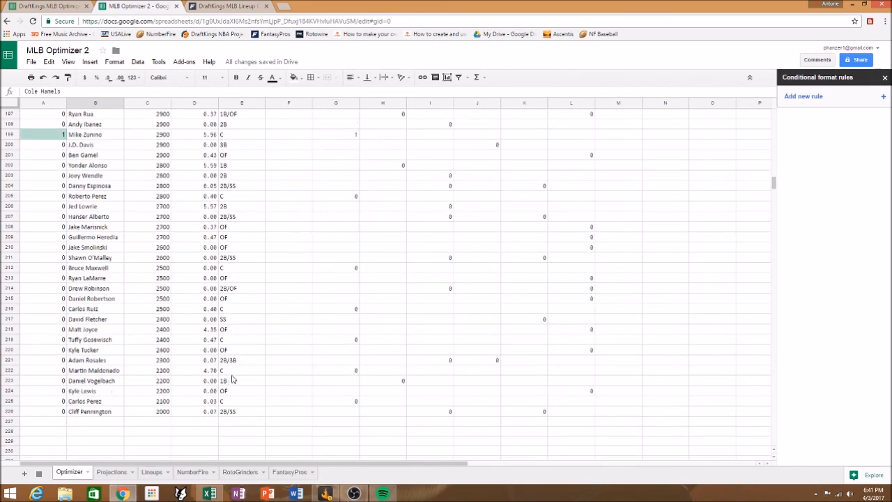
scroll(234, 380, down, 2)
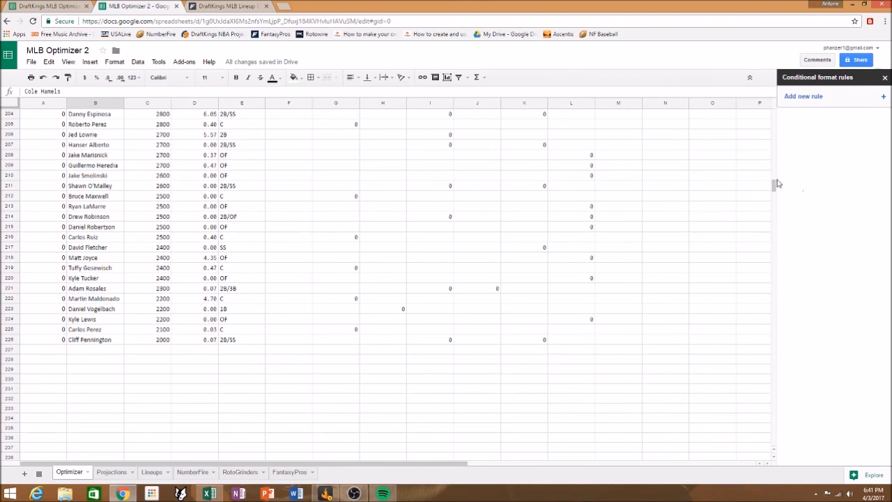
click(885, 77)
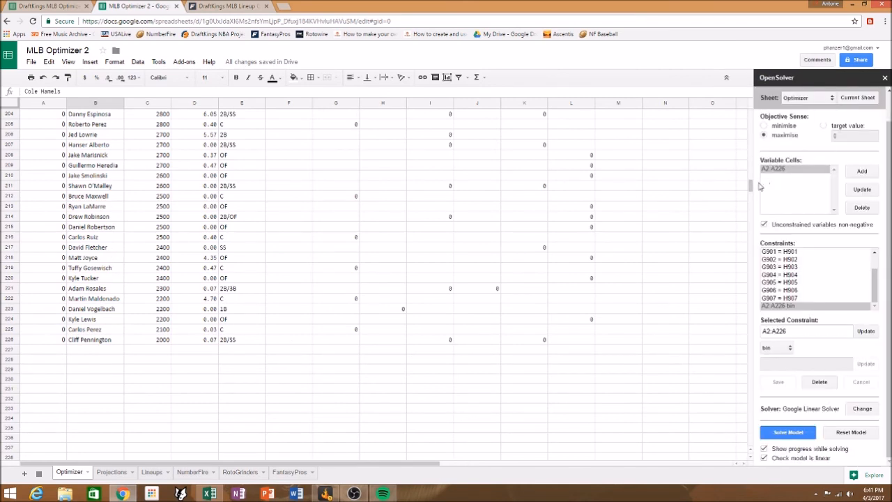
Fill the Score total cell D902 with bright green
drag(751, 189, 751, 413)
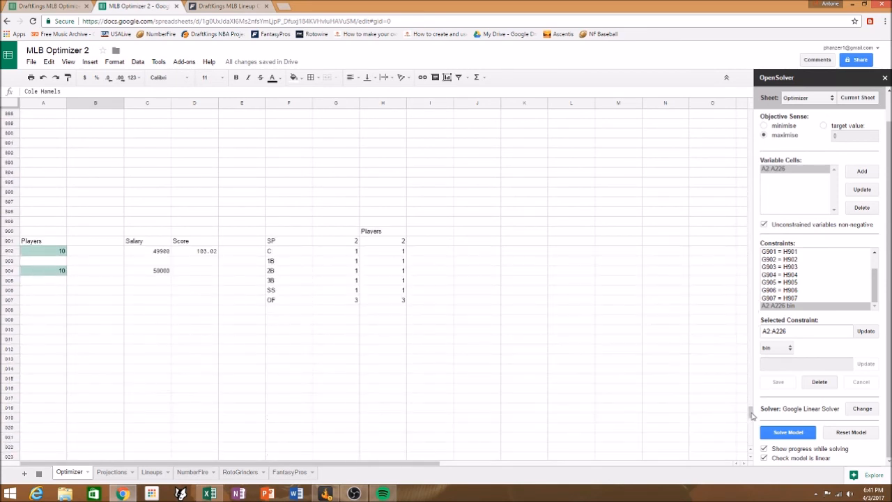
click(202, 256)
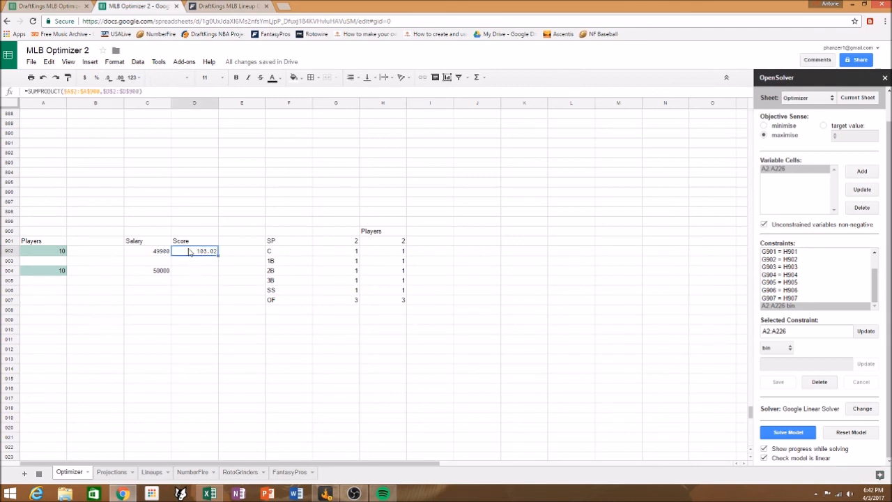
right_click(190, 251)
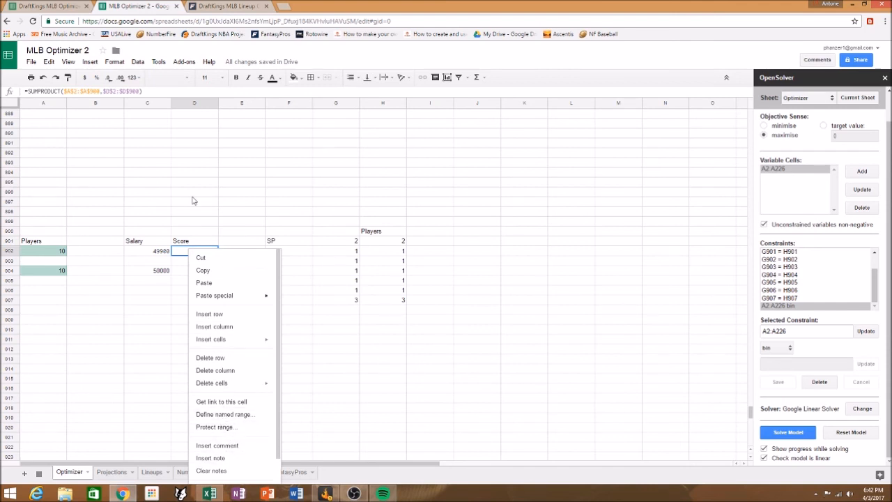
click(298, 78)
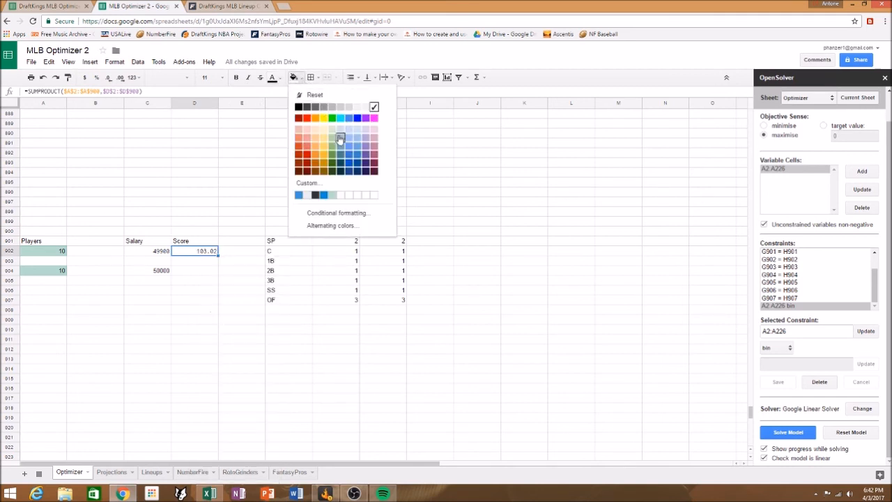
click(333, 119)
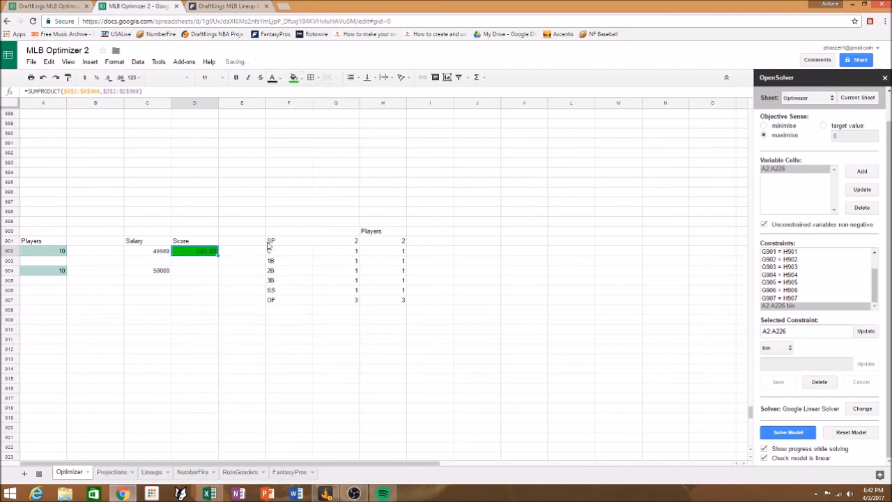
click(202, 275)
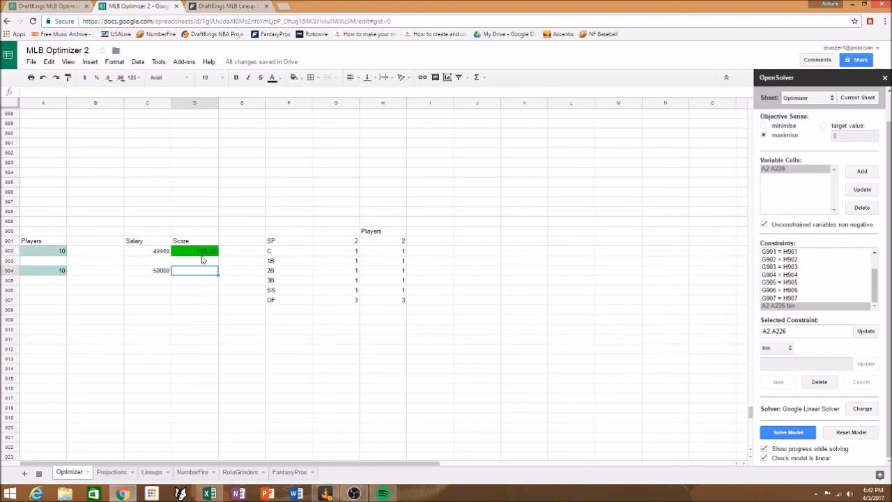
Check the position counts in column G, the players total in A902 and the salary total in C902, and return to the first rows
click(355, 242)
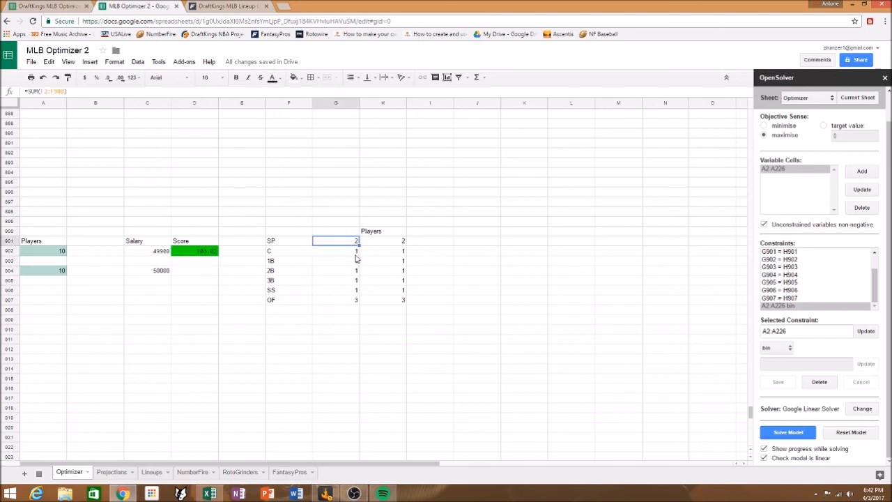
click(351, 253)
click(354, 292)
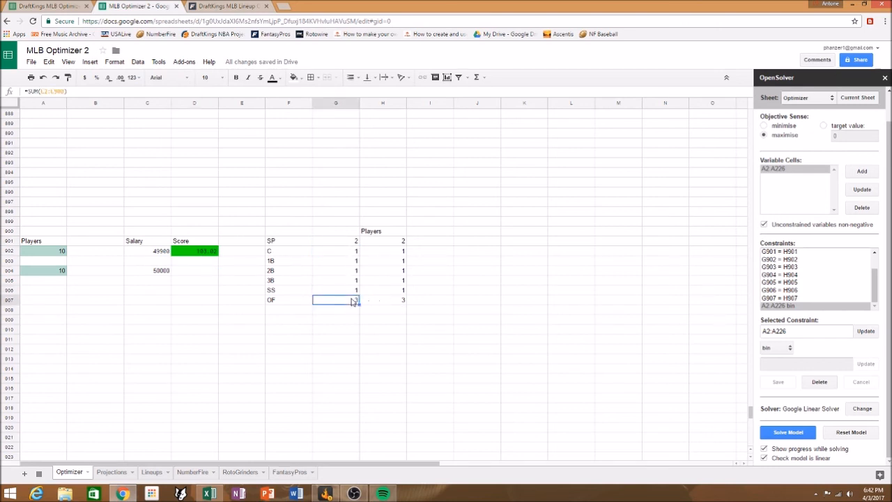
click(44, 252)
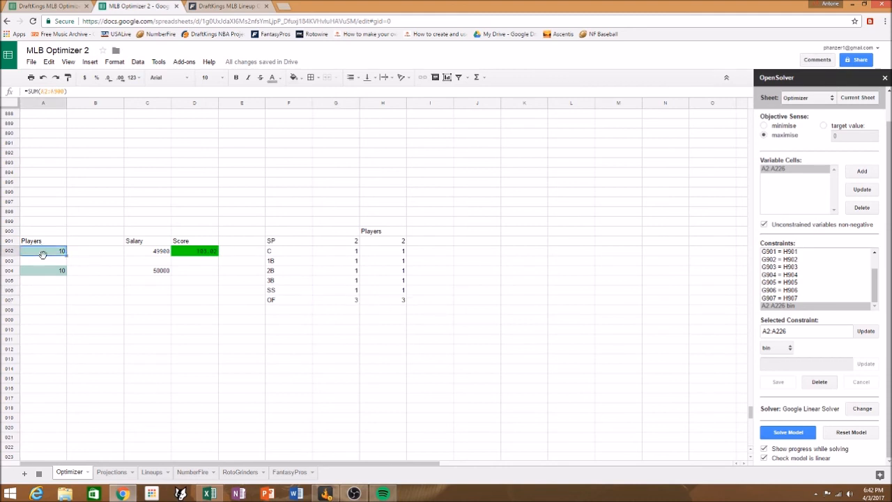
click(154, 253)
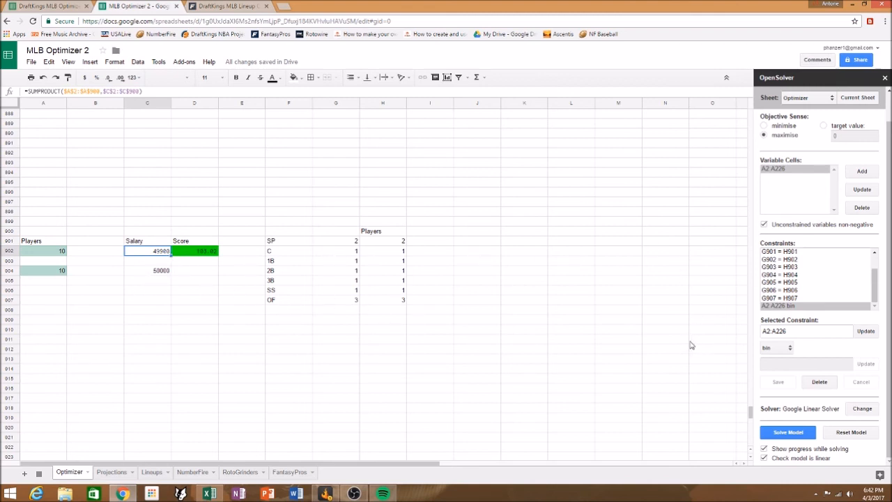
drag(752, 417, 750, 113)
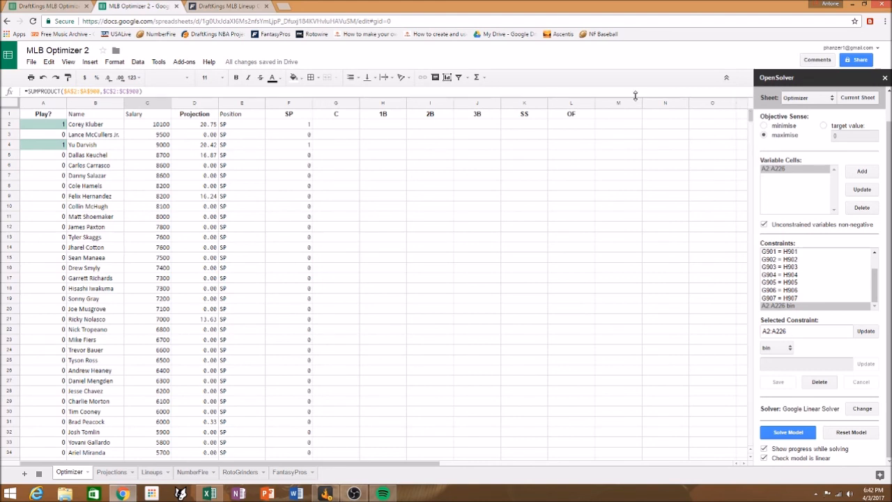
click(851, 5)
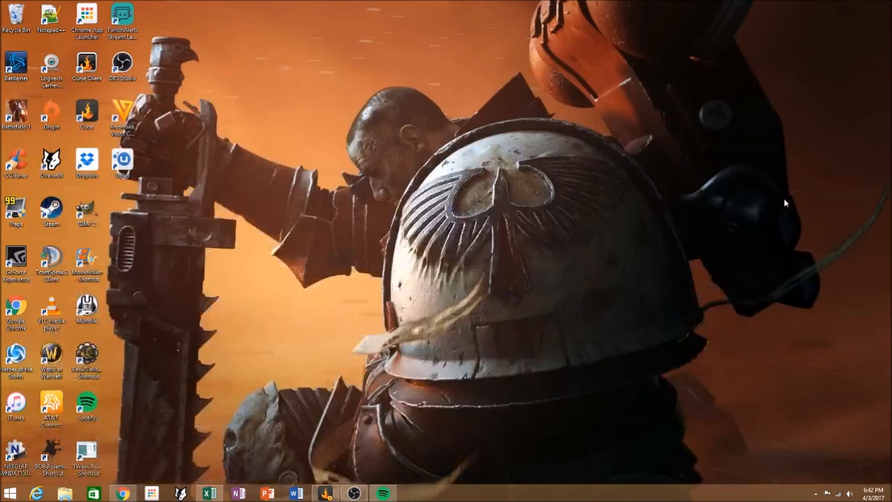
click(354, 493)
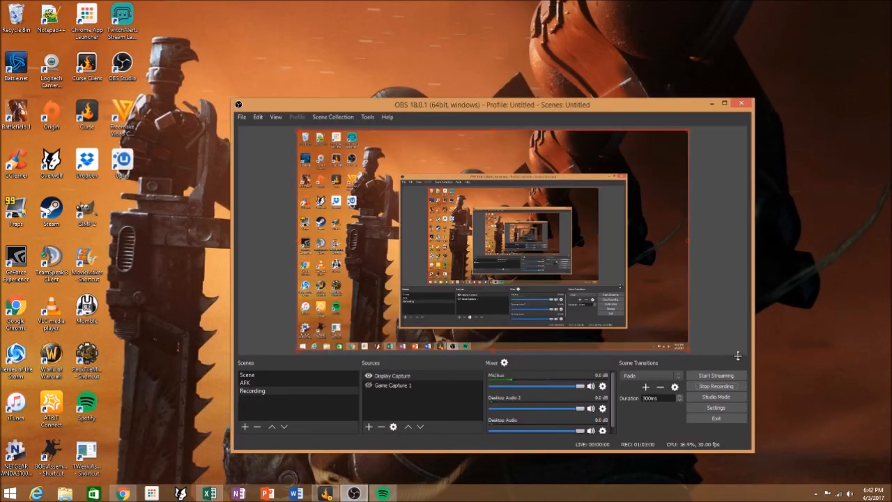